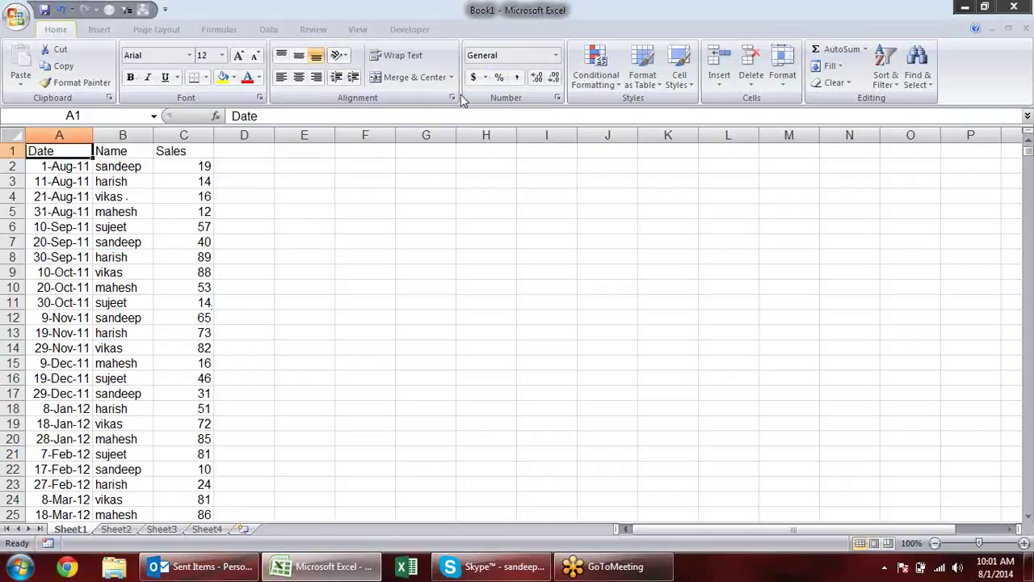
# Glance at the Conditional Formatting menu and close it without choosing a rule.
pyautogui.click(616, 84)
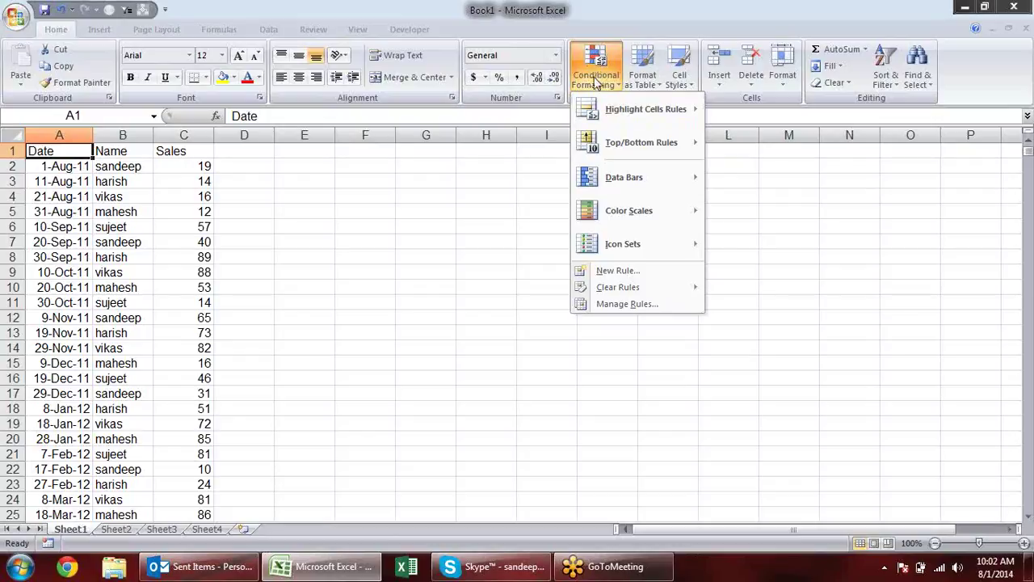
pyautogui.moveTo(602, 120)
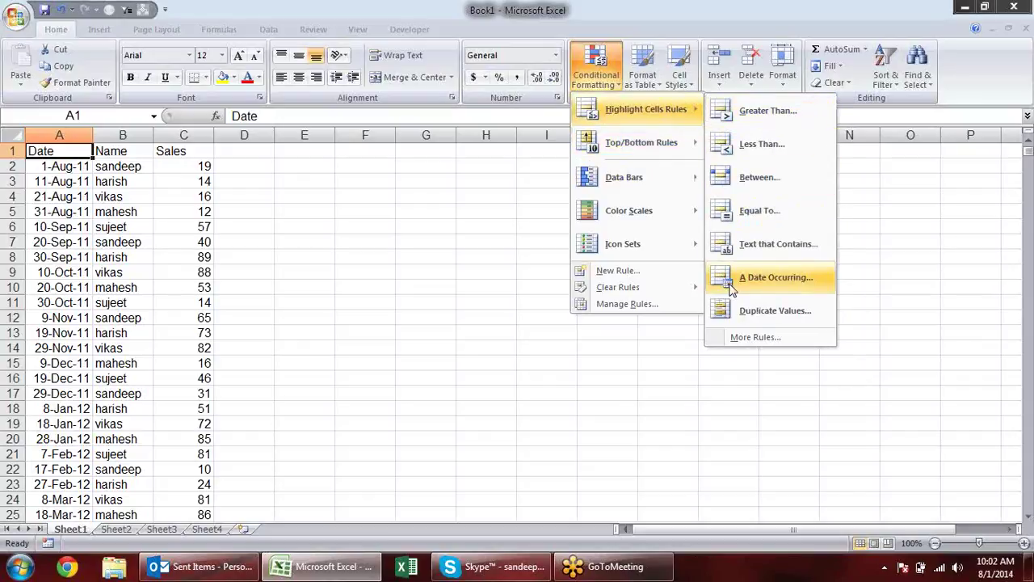
pyautogui.click(344, 215)
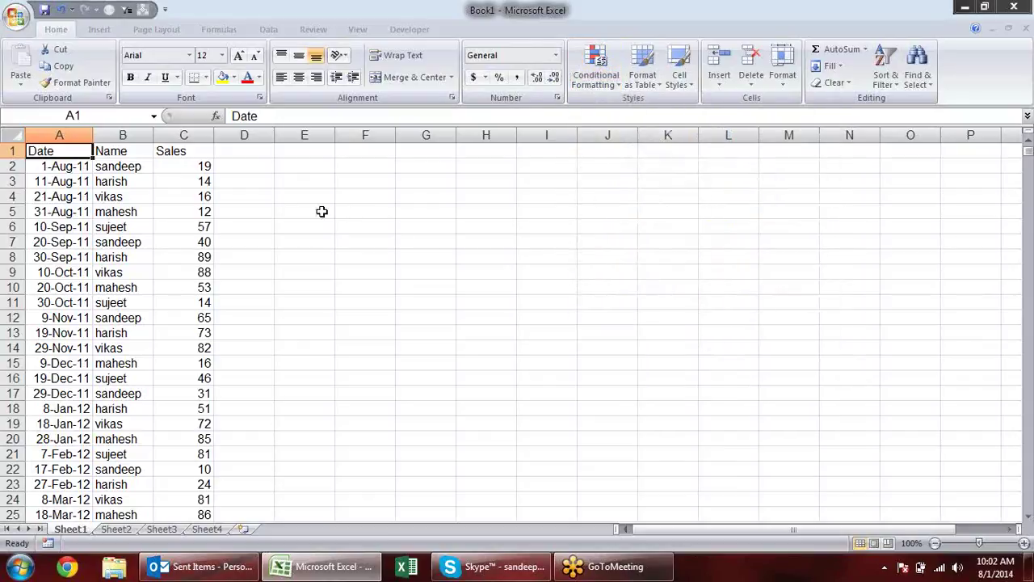
# Select the Sales values from C2 down to C897 and return to the top.
pyautogui.click(181, 179)
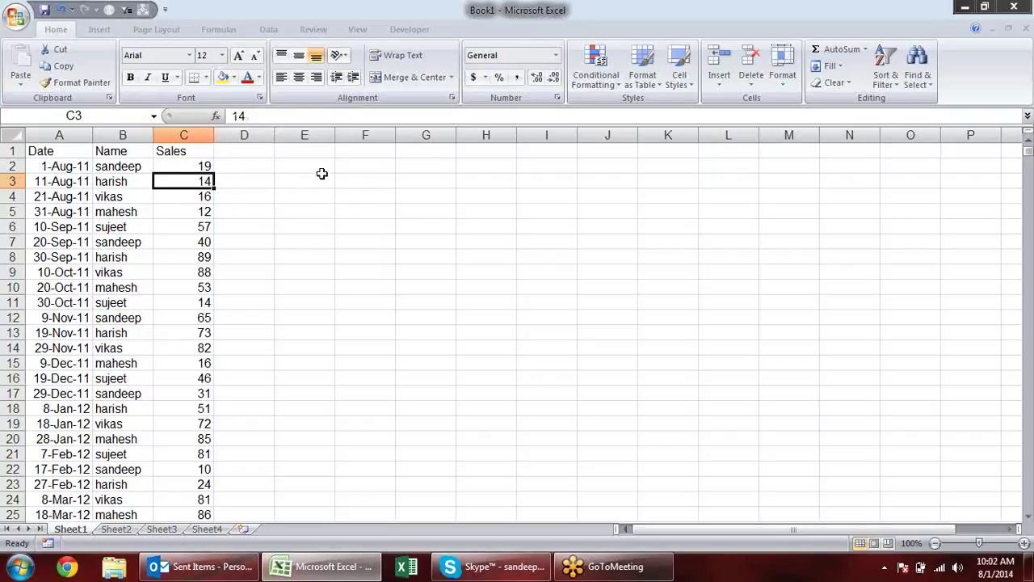
pyautogui.click(198, 165)
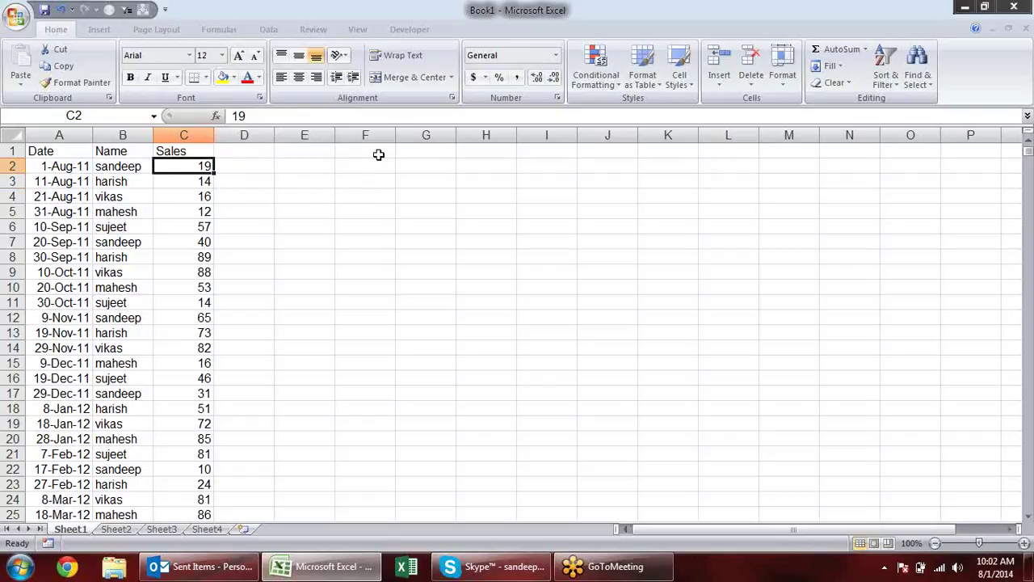
pyautogui.hotkey('ctrl', 'shift', 'Down')
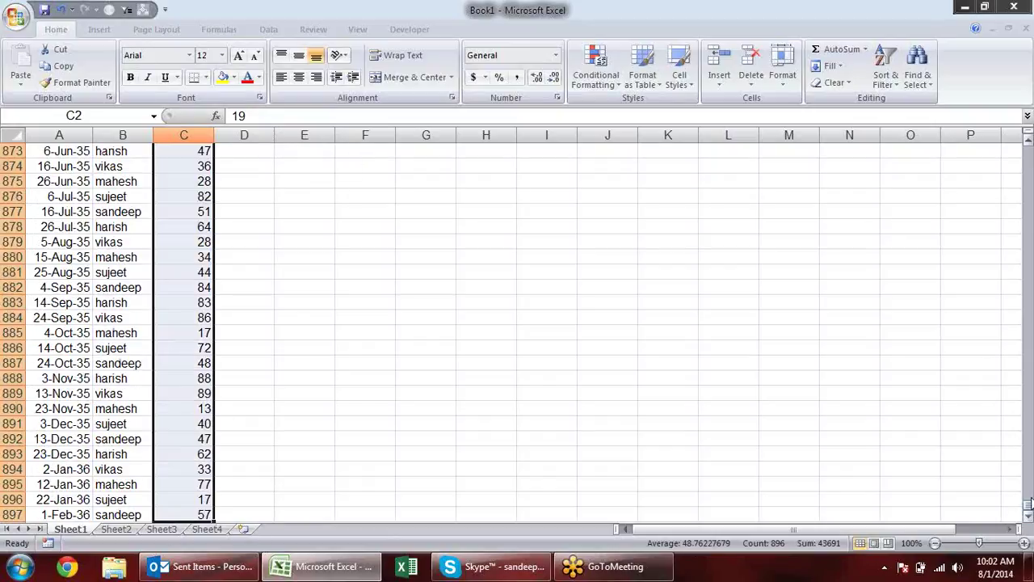
pyautogui.moveTo(1028, 509); pyautogui.dragTo(1027, 143)
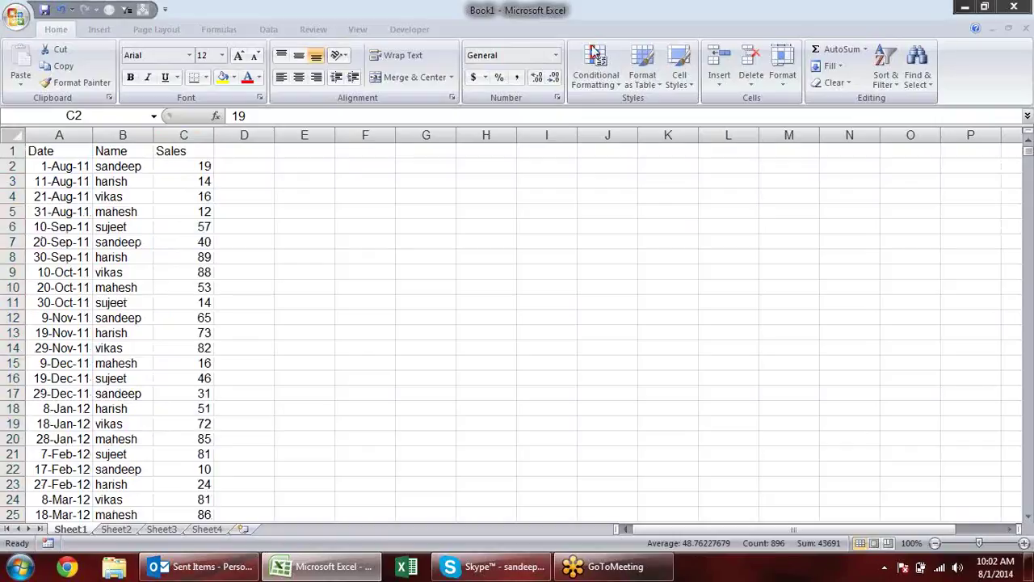
pyautogui.press('F2')
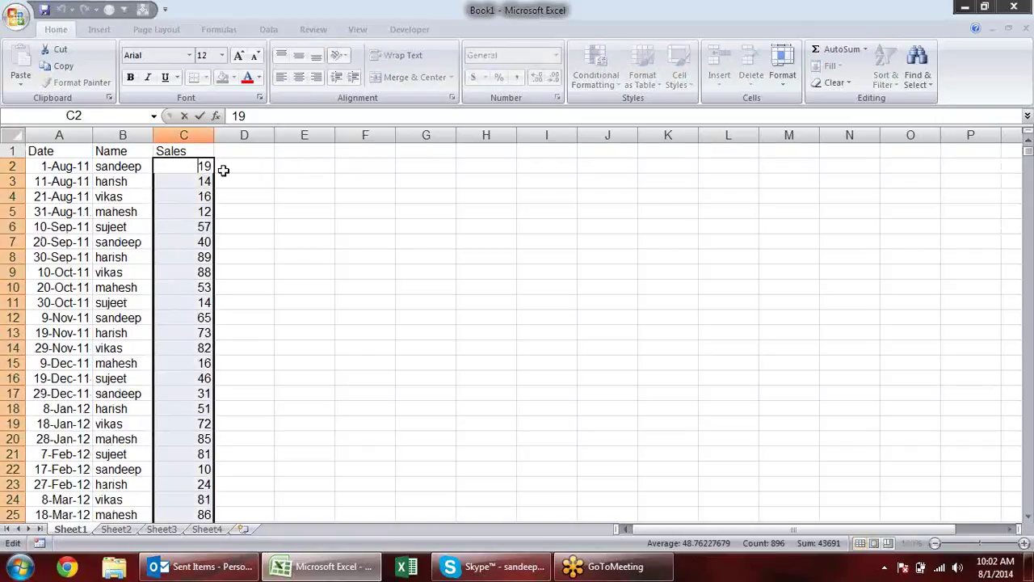
# Start a Greater Than rule on the Sales values with threshold 50.
pyautogui.click(614, 79)
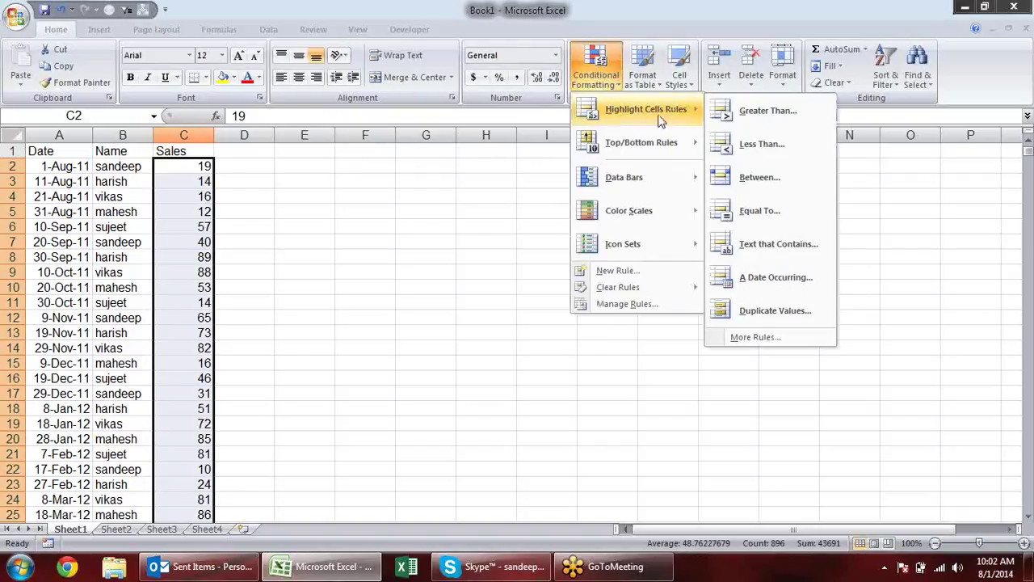
pyautogui.click(754, 118)
pyautogui.moveTo(335, 240)
pyautogui.mouseDown()
pyautogui.moveTo(591, 211)
pyautogui.moveTo(560, 183)
pyautogui.mouseUp()
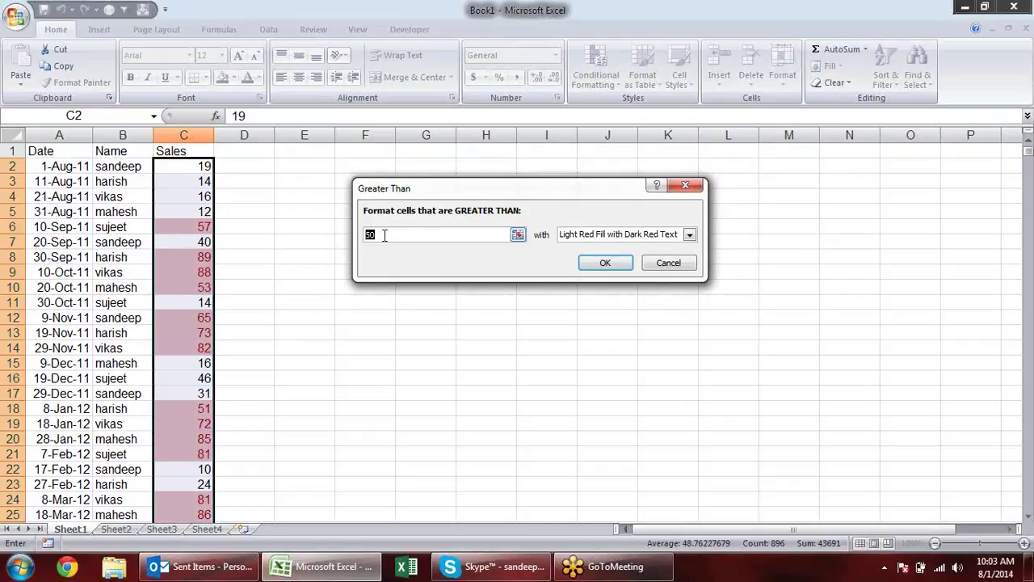
pyautogui.click(384, 235)
pyautogui.press('Tab')
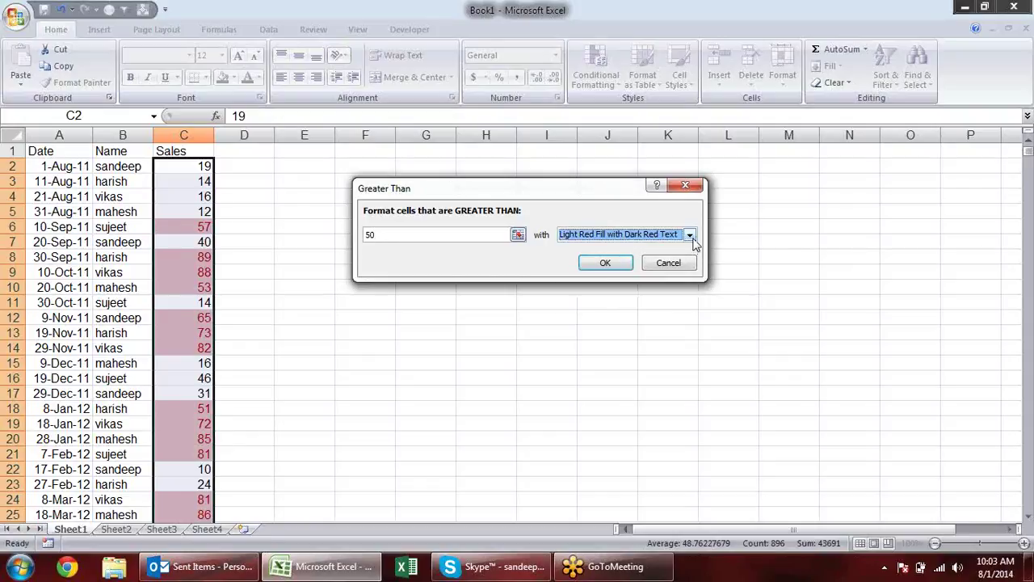
# Preview the yellow, green, light red, red text and red border highlight presets.
pyautogui.click(690, 235)
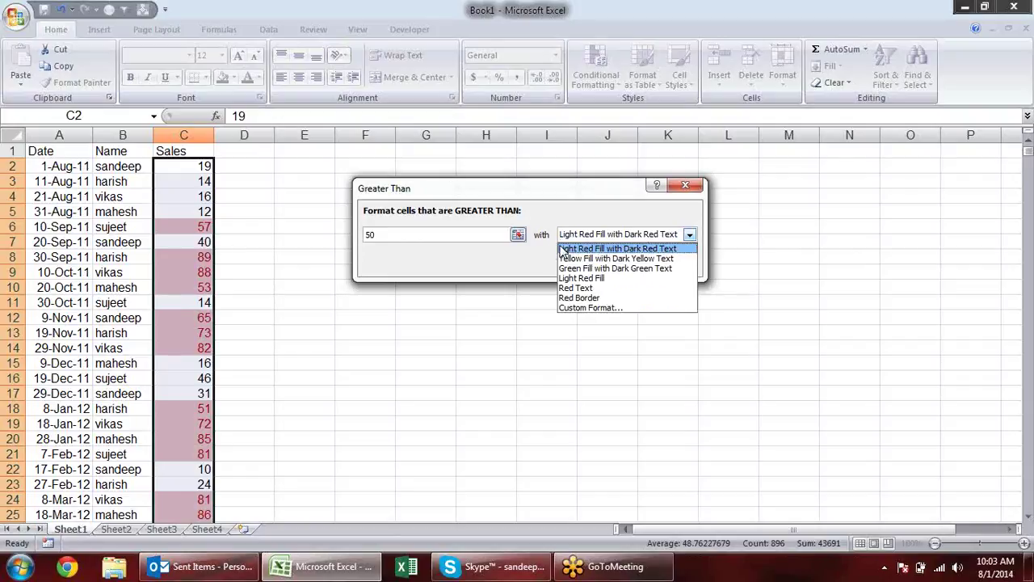
pyautogui.click(666, 259)
pyautogui.click(690, 236)
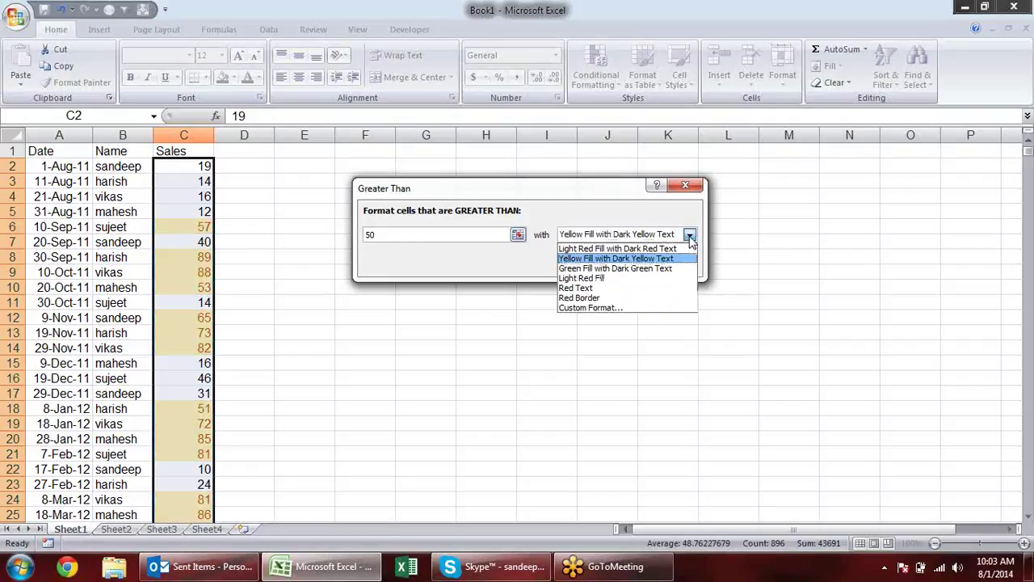
pyautogui.click(666, 268)
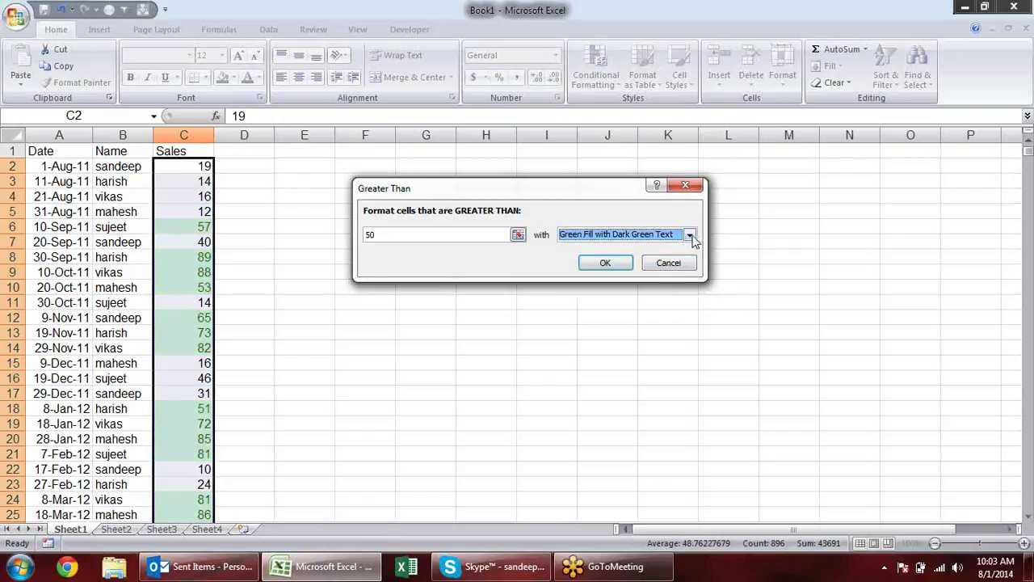
pyautogui.click(690, 236)
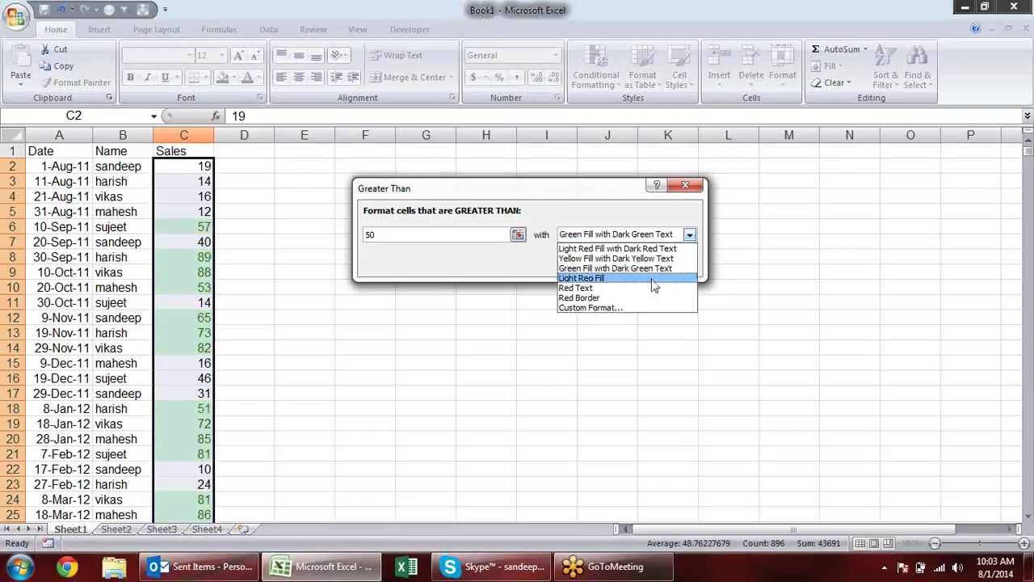
pyautogui.click(652, 278)
pyautogui.click(689, 234)
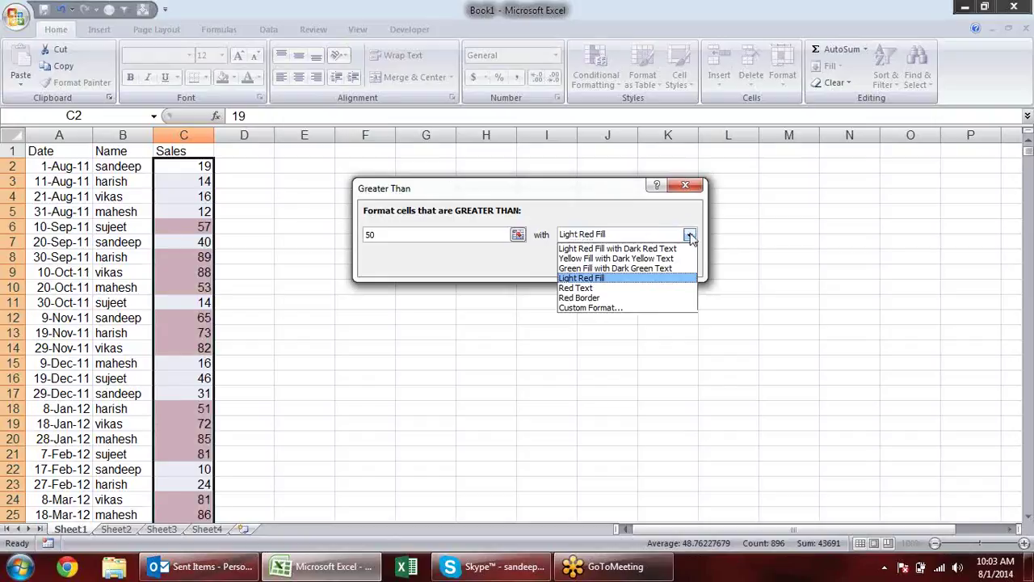
pyautogui.click(644, 289)
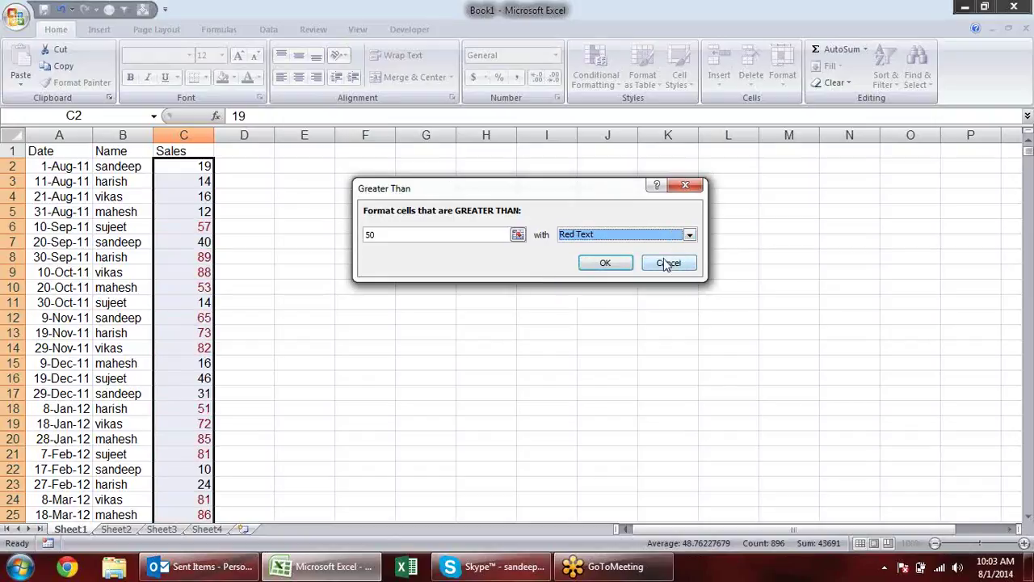
pyautogui.click(689, 234)
pyautogui.click(639, 295)
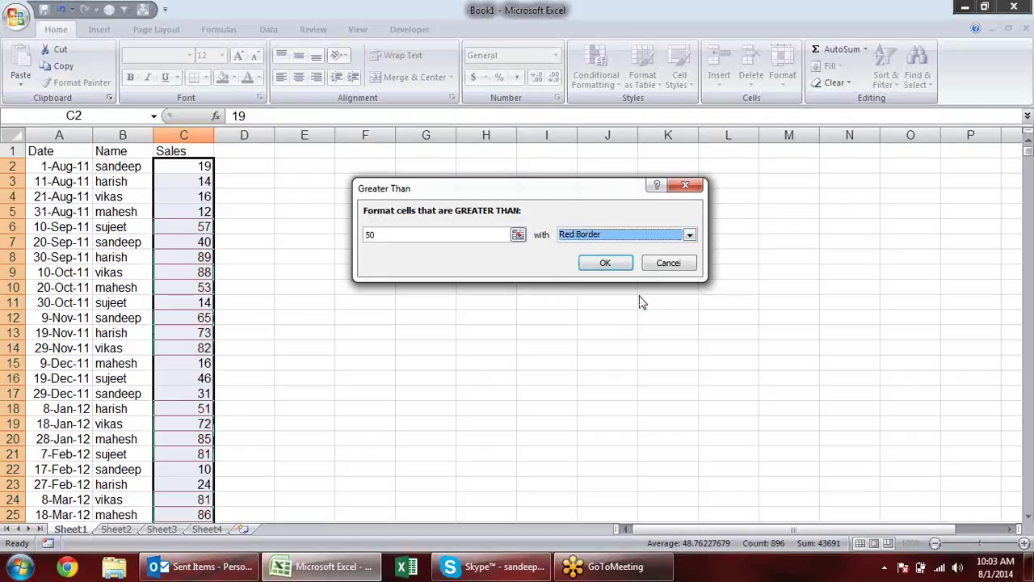
# Choose Custom Format for the greater-than-50 highlight.
pyautogui.click(689, 234)
pyautogui.click(689, 234)
pyautogui.click(689, 234)
pyautogui.click(689, 234)
pyautogui.click(691, 236)
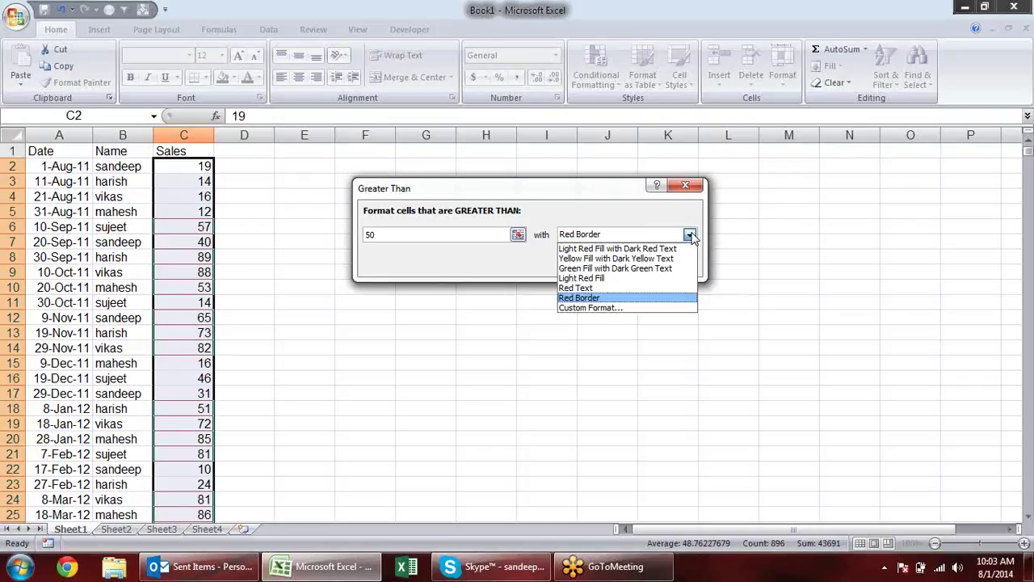
pyautogui.click(595, 308)
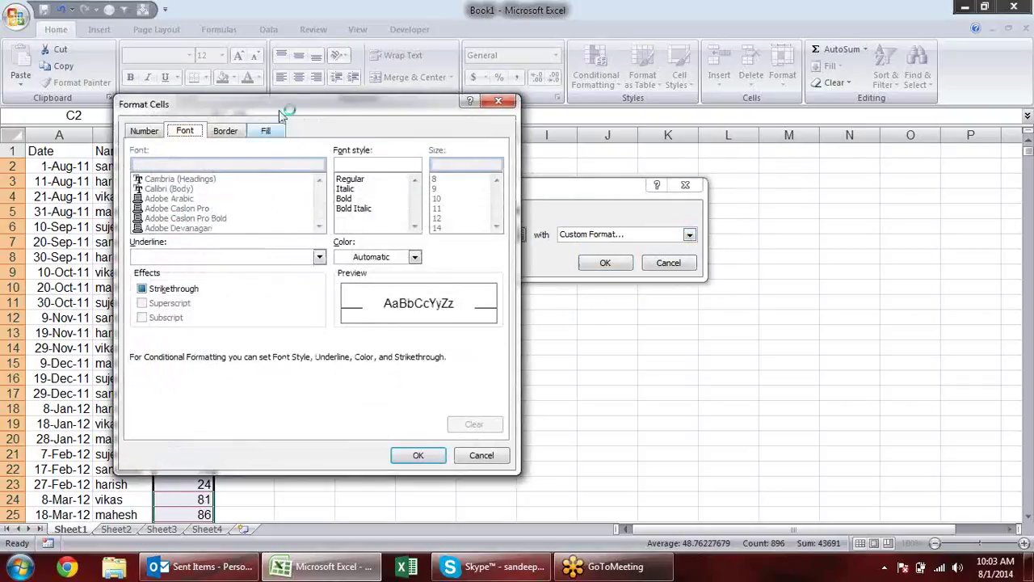
# Give the greater-than-50 rule a yellow custom fill and apply it.
pyautogui.moveTo(279, 110); pyautogui.dragTo(517, 124)
pyautogui.click(506, 142)
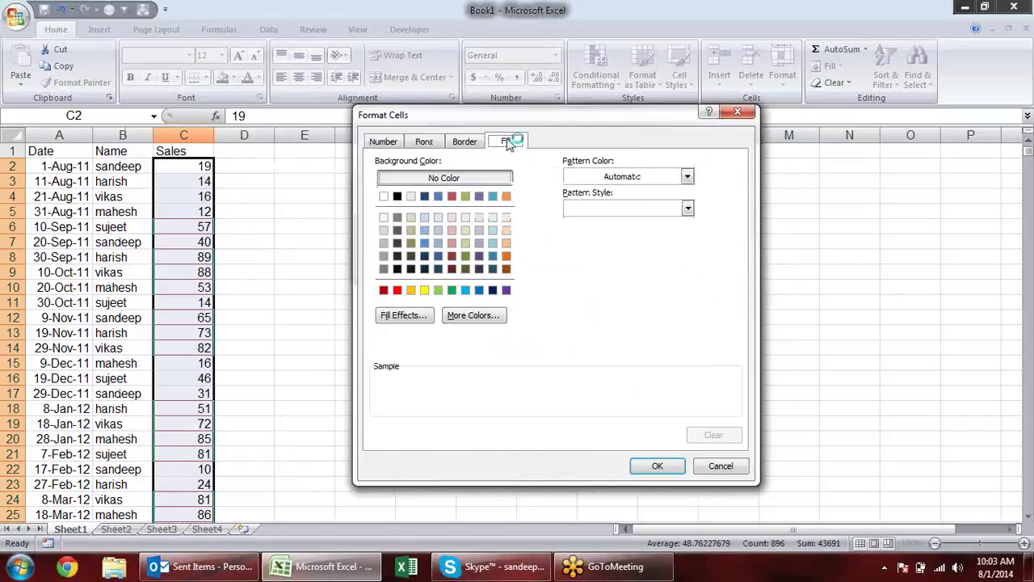
pyautogui.click(424, 289)
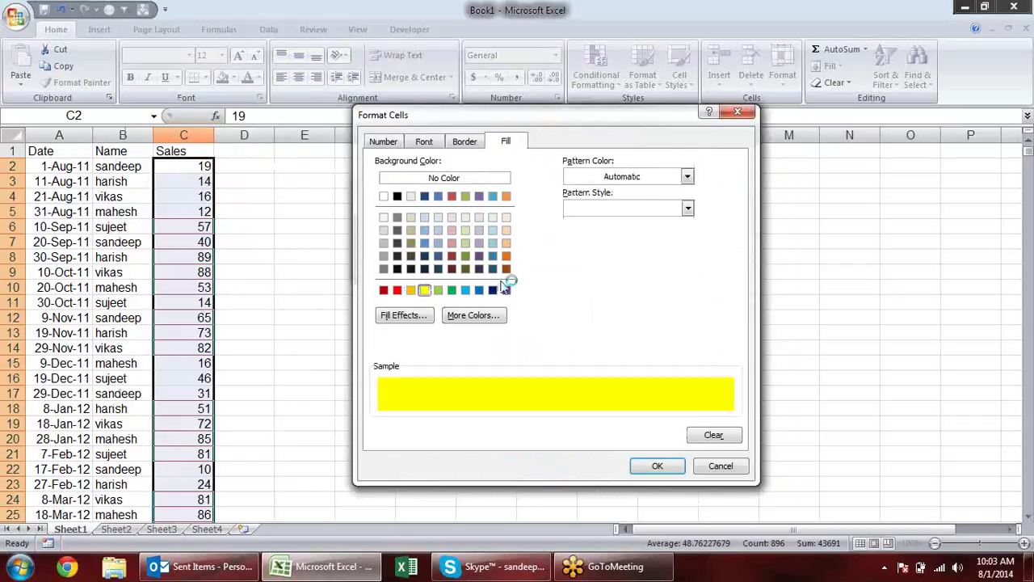
pyautogui.click(657, 465)
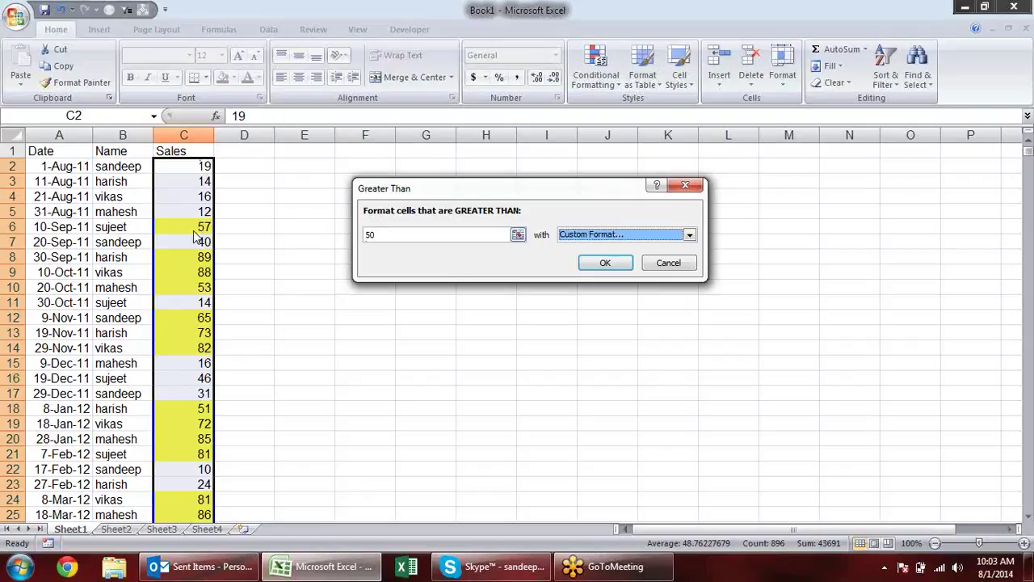
pyautogui.click(605, 263)
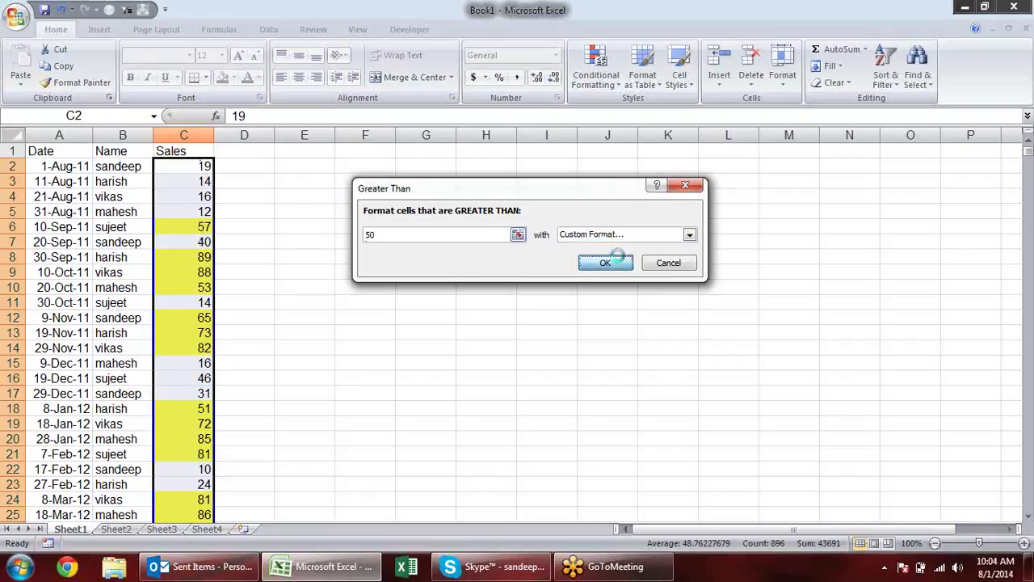
pyautogui.click(605, 257)
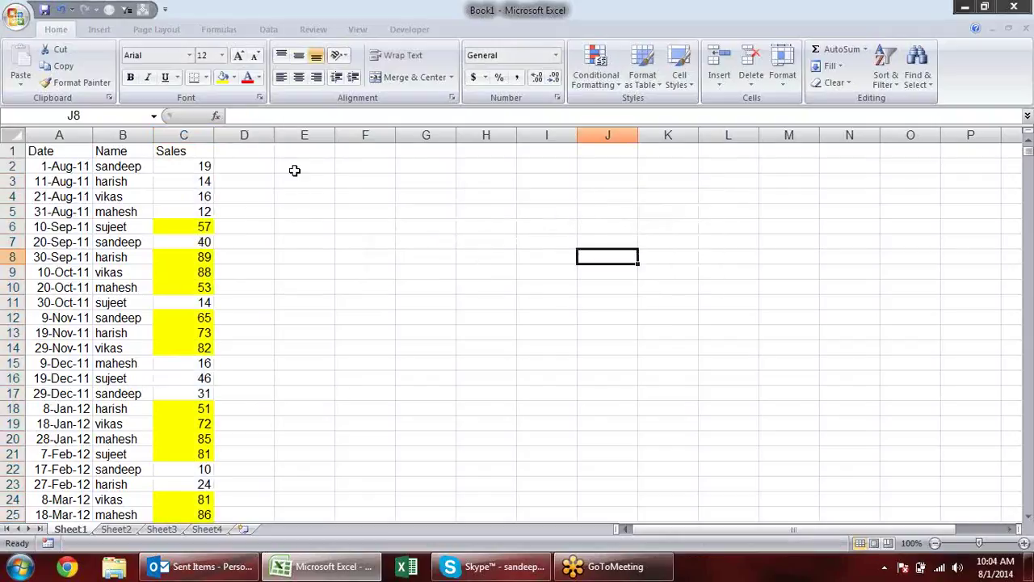
# Reselect Sales values C2:C897 and scroll back up to check the yellow highlights.
pyautogui.click(199, 166)
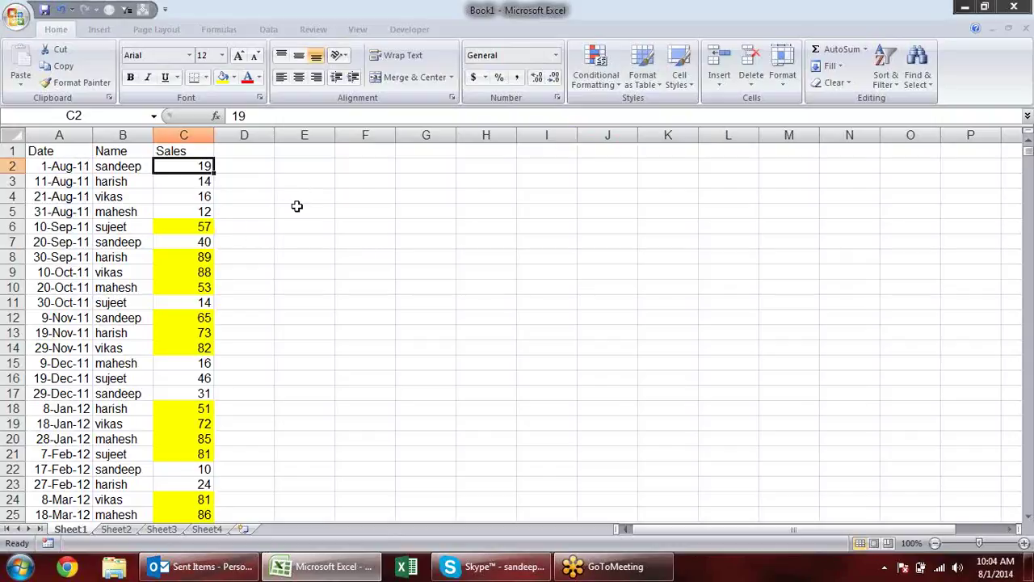
pyautogui.hotkey('ctrl', 'shift', 'Down')
pyautogui.scroll(4, 412, 215)
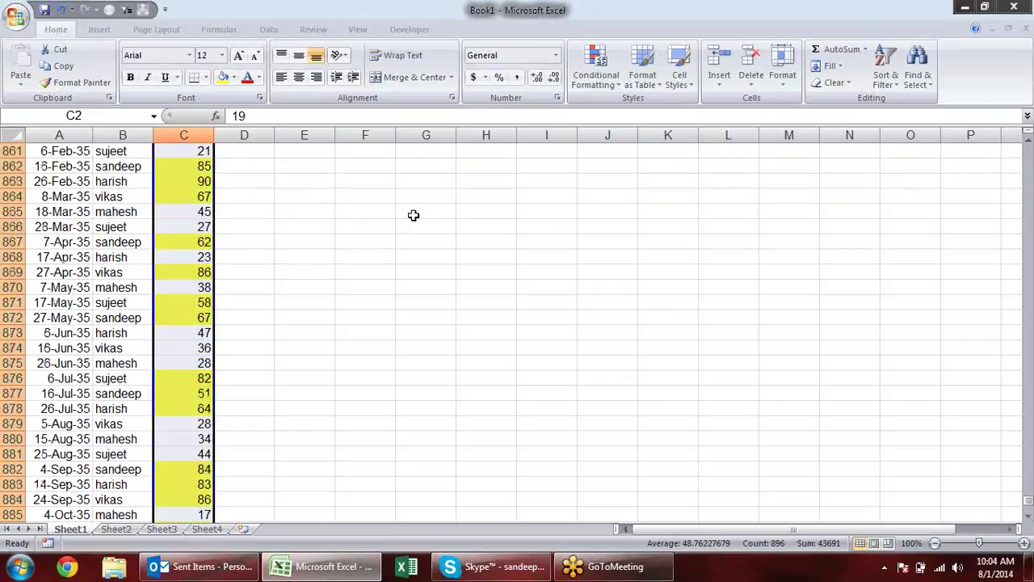
pyautogui.scroll(6, 412, 215)
pyautogui.scroll(6, 413, 215)
pyautogui.scroll(6, 413, 215)
pyautogui.scroll(10, 413, 215)
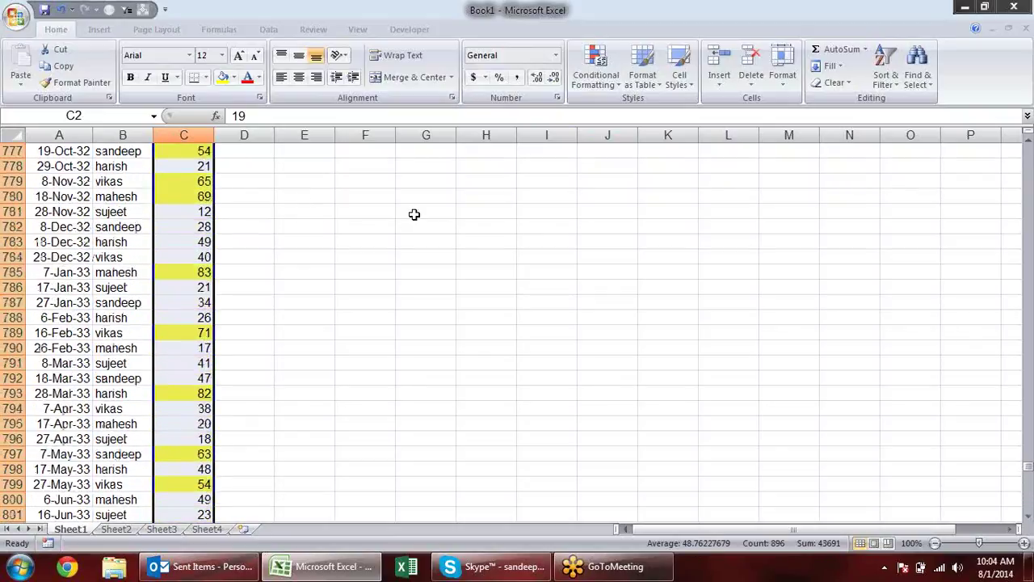
pyautogui.scroll(7, 415, 212)
pyautogui.scroll(7, 414, 212)
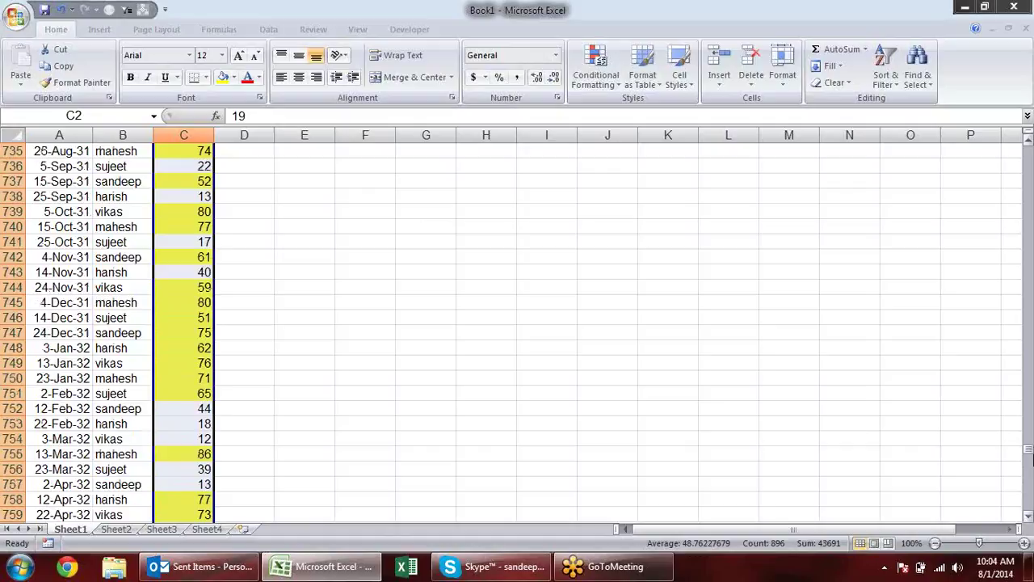
pyautogui.moveTo(1029, 455); pyautogui.dragTo(1027, 137)
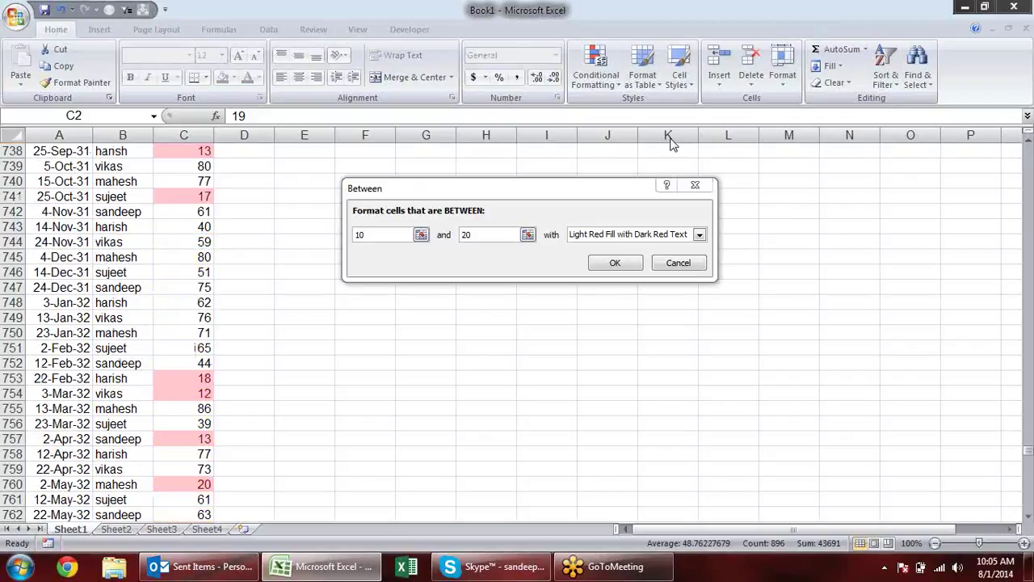
# Cancel the Between 10 and 20 rule and reselect Sales values C2:C897.
pyautogui.click(694, 267)
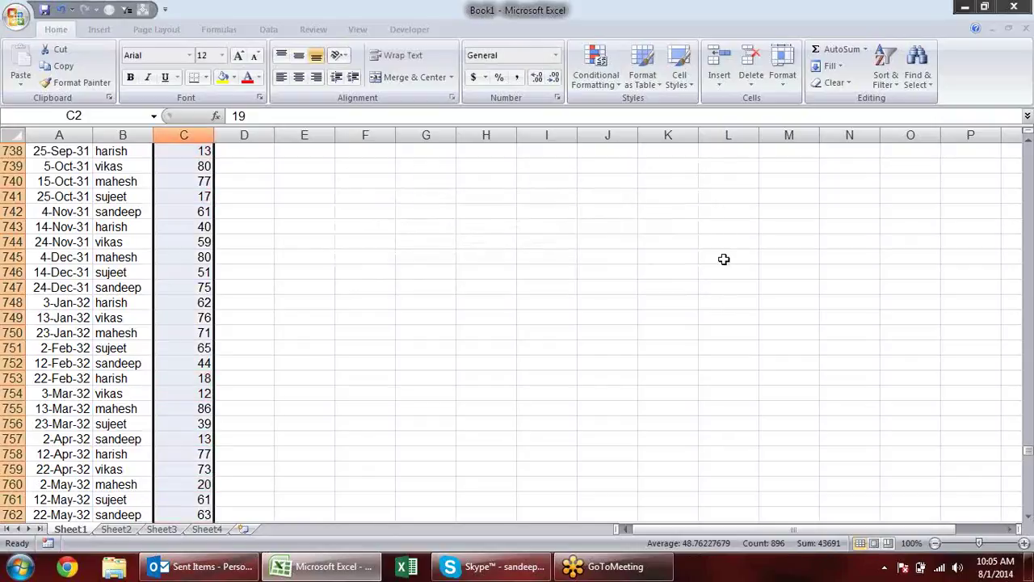
pyautogui.moveTo(1028, 454); pyautogui.dragTo(1029, 151)
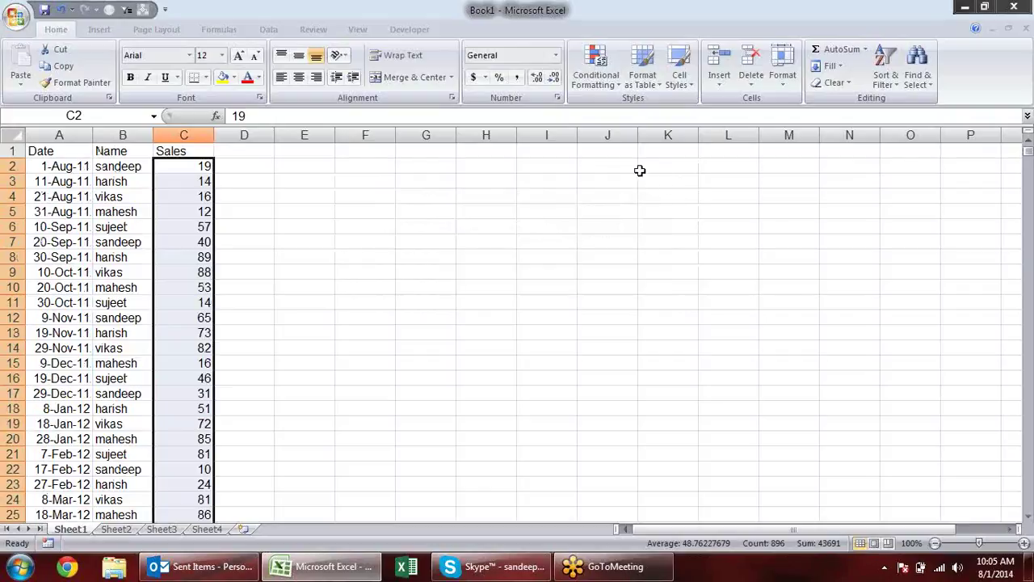
pyautogui.click(188, 164)
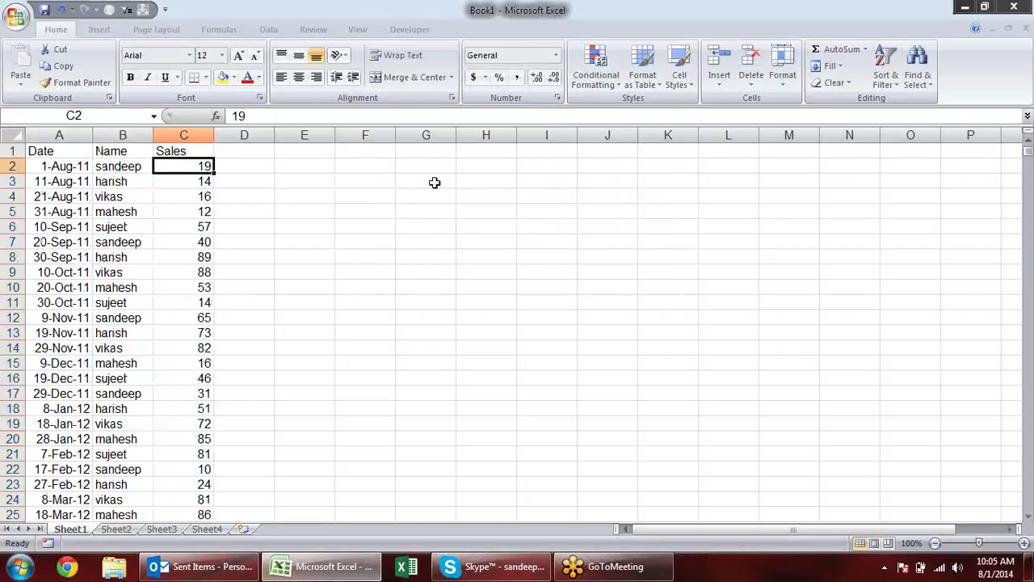
pyautogui.hotkey('ctrl', 'shift', 'Down')
pyautogui.scroll(5, 435, 183)
pyautogui.scroll(6, 435, 183)
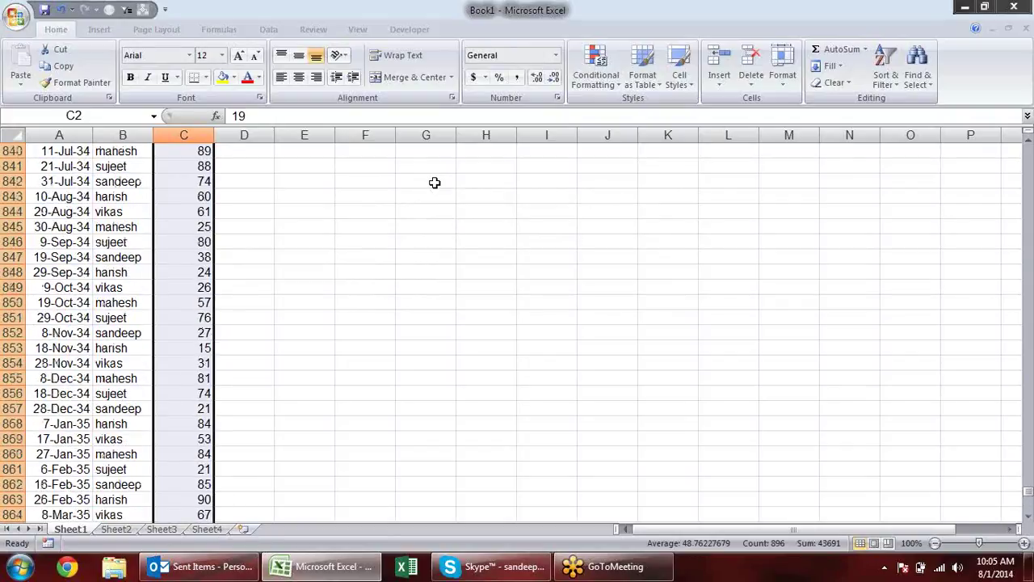
# Start a Greater Than 50 rule, previewing yellow then Green Fill with Dark Green Text.
pyautogui.click(623, 89)
pyautogui.moveTo(638, 109)
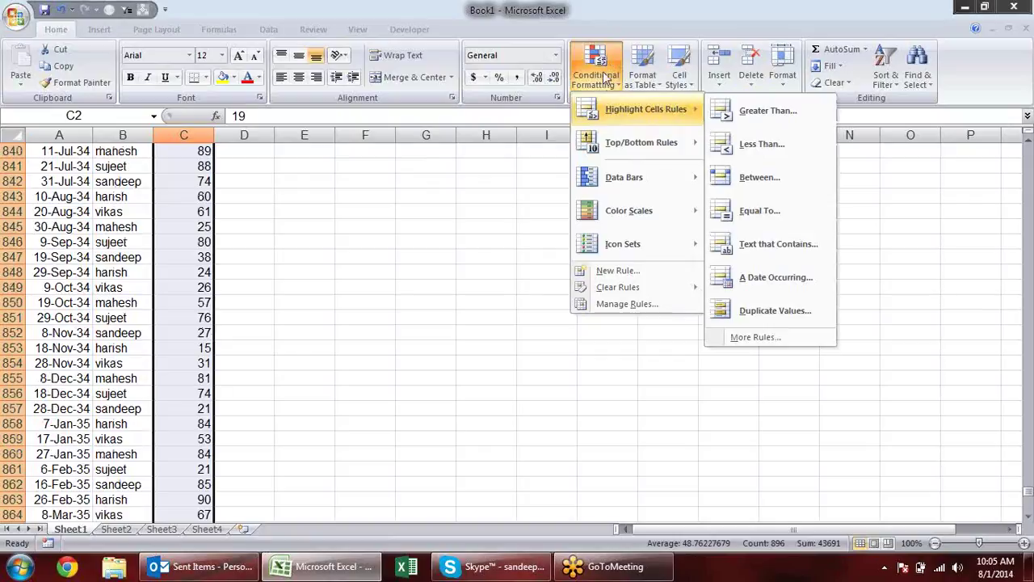
pyautogui.click(760, 118)
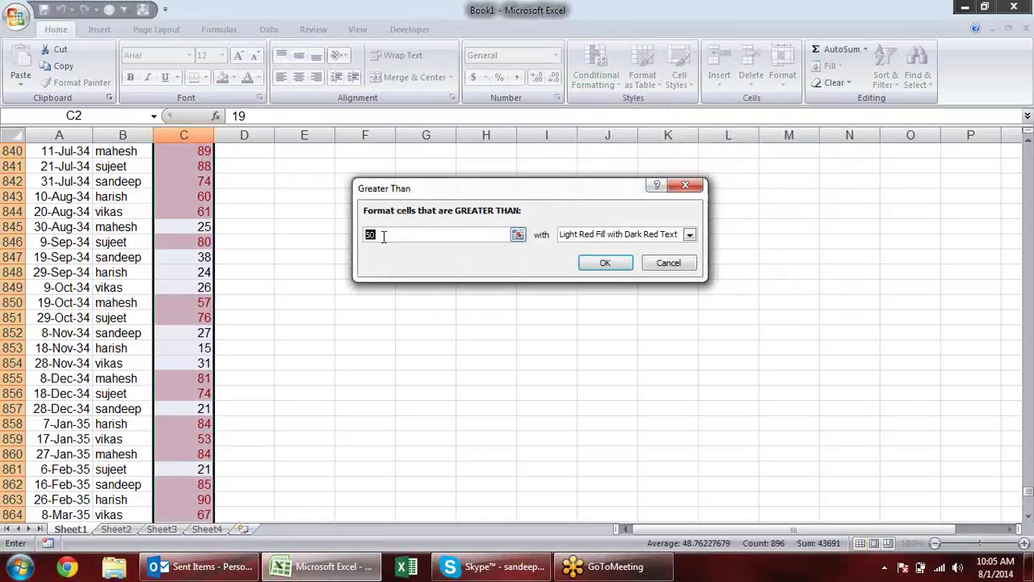
pyautogui.write('50')
pyautogui.click(690, 234)
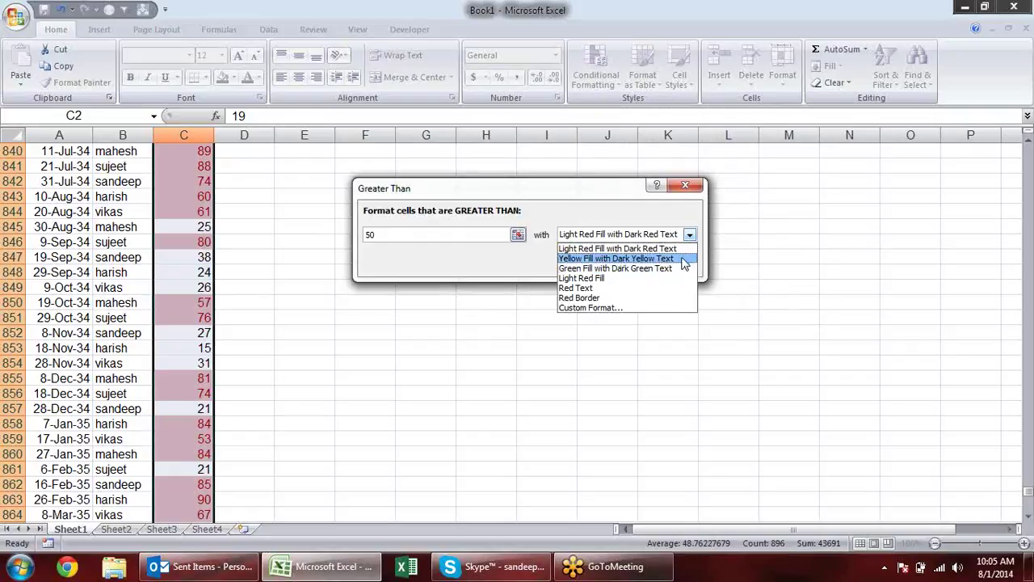
pyautogui.click(683, 258)
pyautogui.click(689, 234)
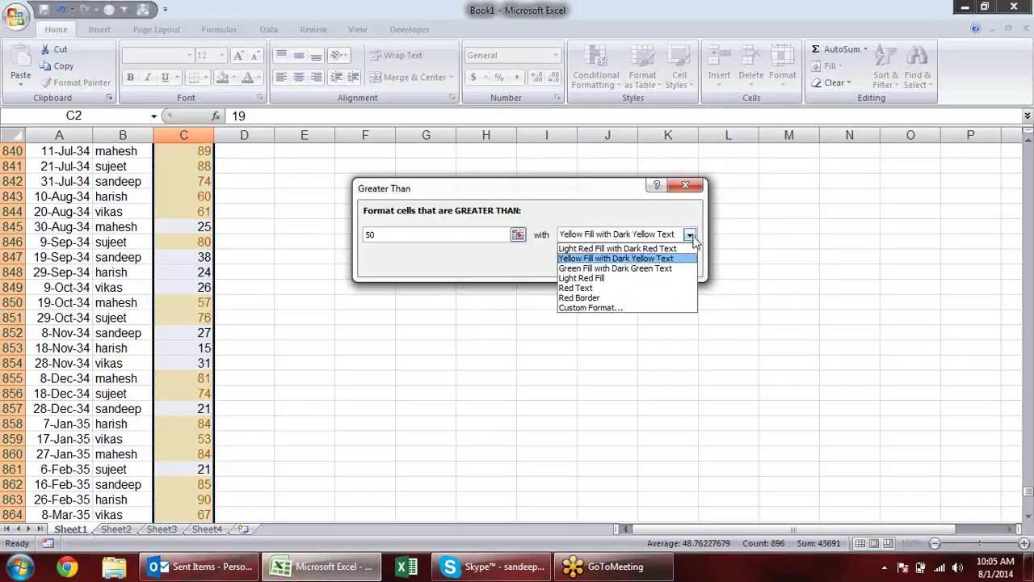
pyautogui.click(671, 267)
pyautogui.click(689, 234)
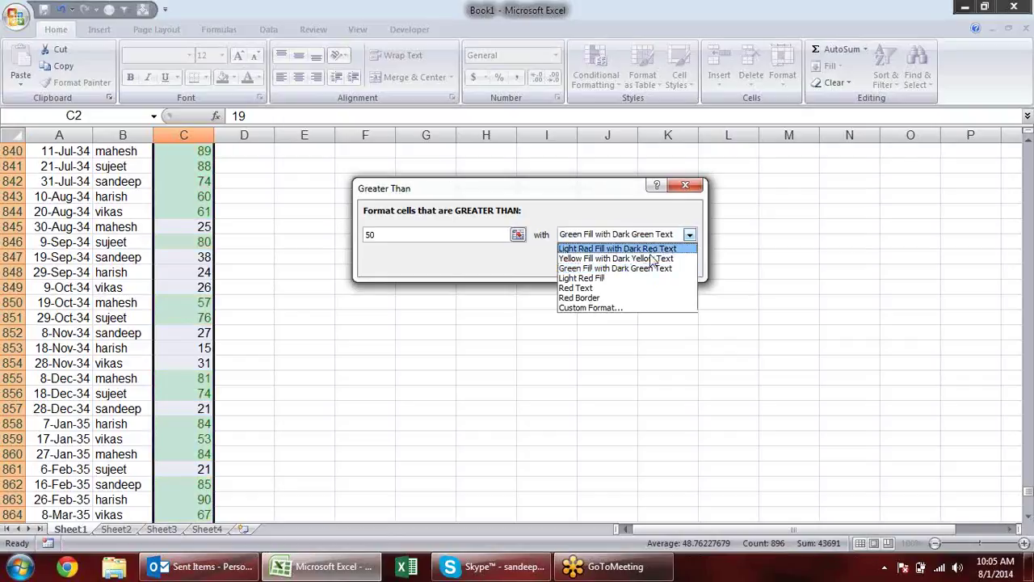
# Set a custom yellow fill for Sales values above 50 and apply the rule.
pyautogui.click(620, 314)
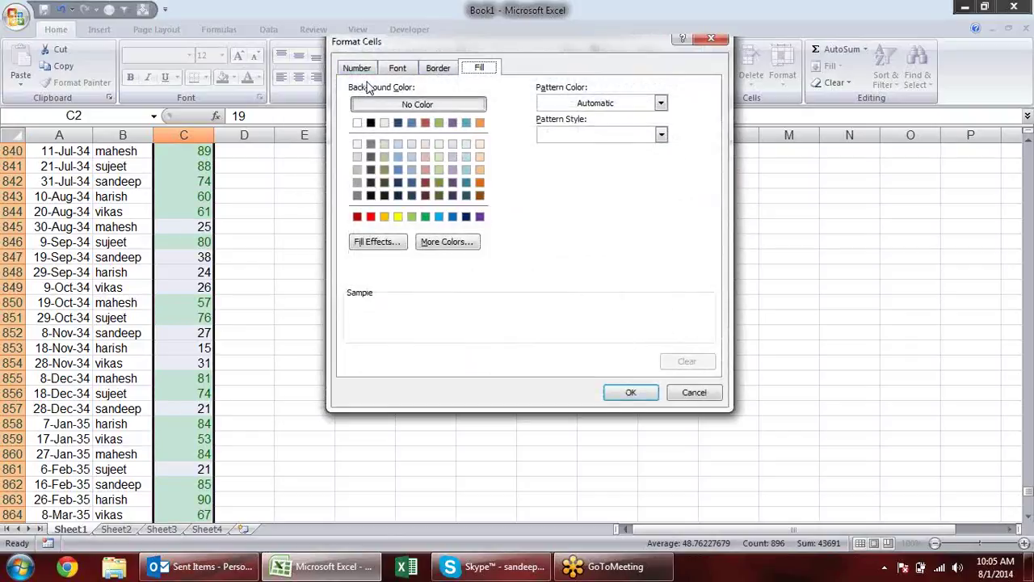
pyautogui.click(362, 71)
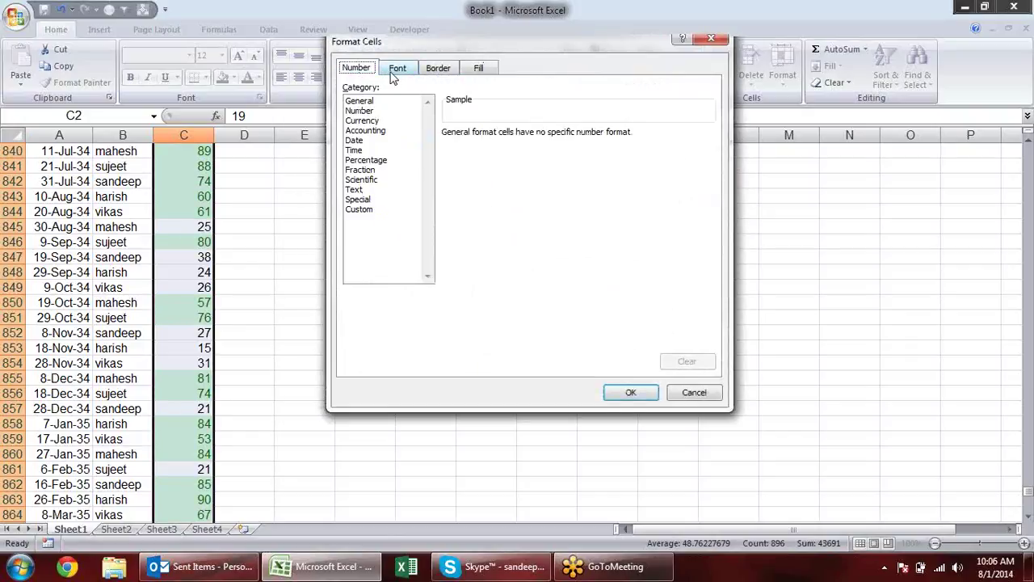
pyautogui.click(395, 73)
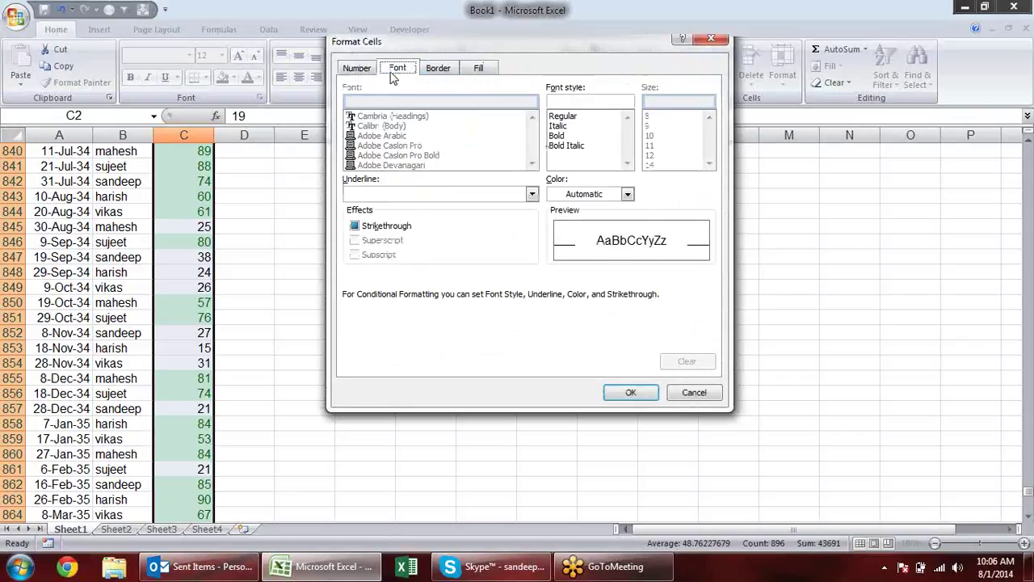
pyautogui.click(439, 69)
pyautogui.click(479, 71)
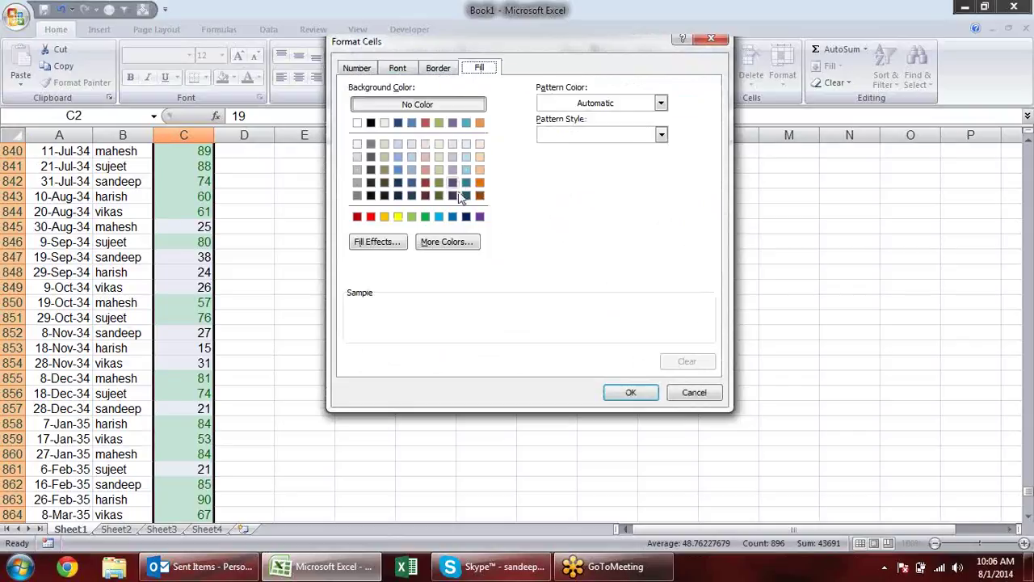
pyautogui.click(397, 216)
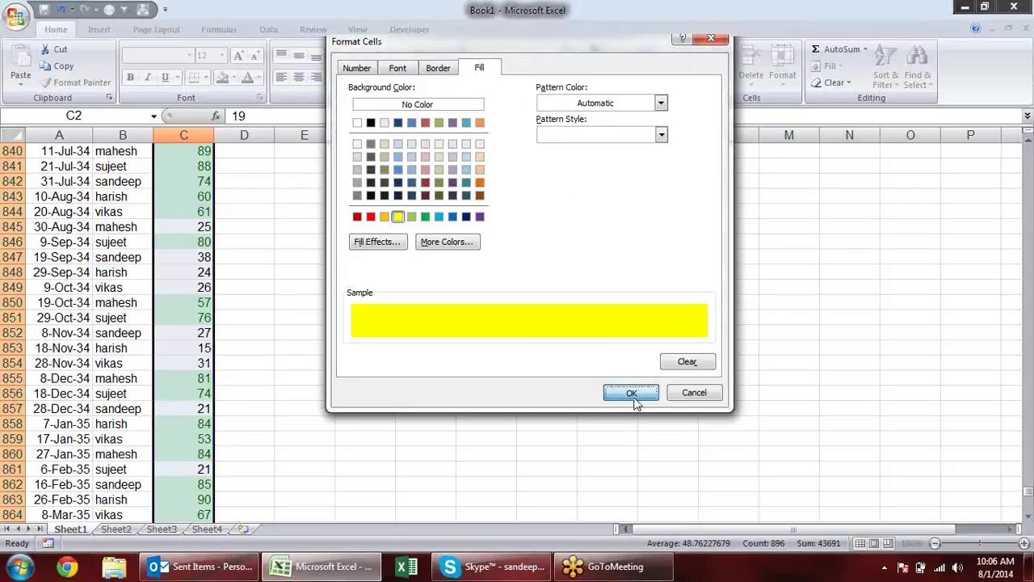
pyautogui.click(631, 393)
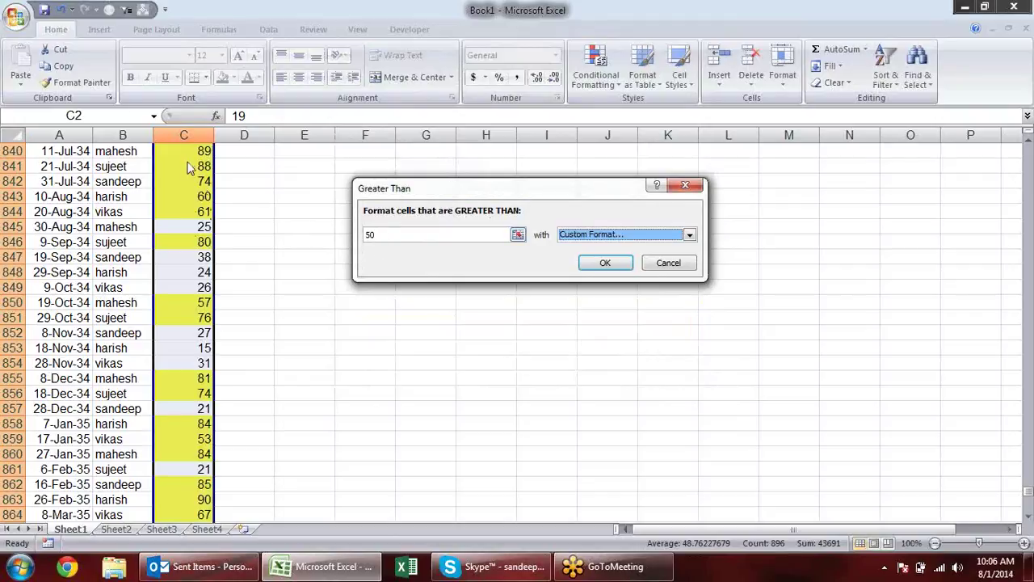
pyautogui.click(598, 262)
# Scroll up through the highlighted Sales values and check the value 67 in C656.
pyautogui.scroll(8, 264, 245)
pyautogui.scroll(7, 279, 259)
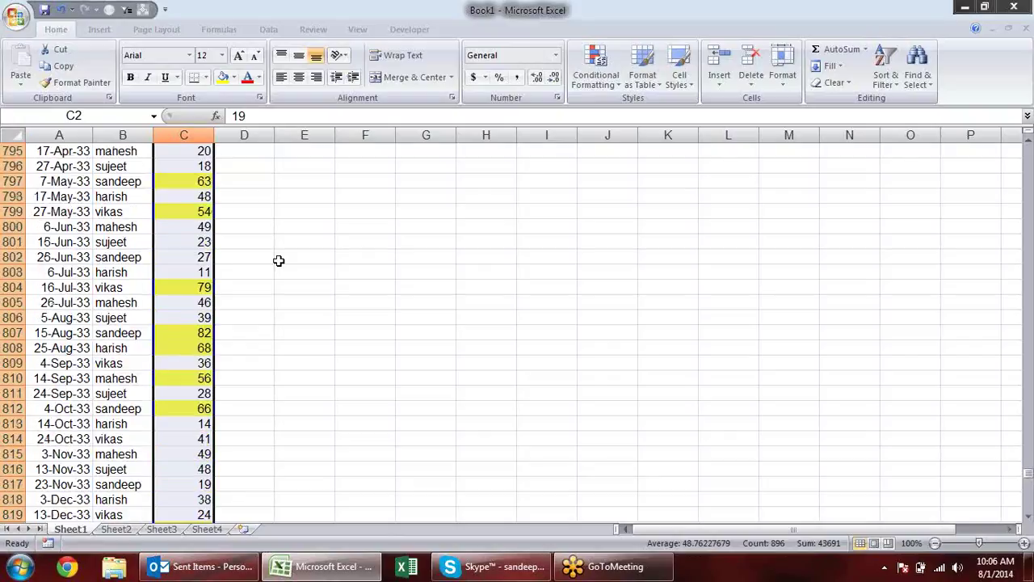
pyautogui.scroll(13, 278, 259)
pyautogui.scroll(8, 278, 260)
pyautogui.scroll(7, 278, 260)
pyautogui.scroll(6, 278, 260)
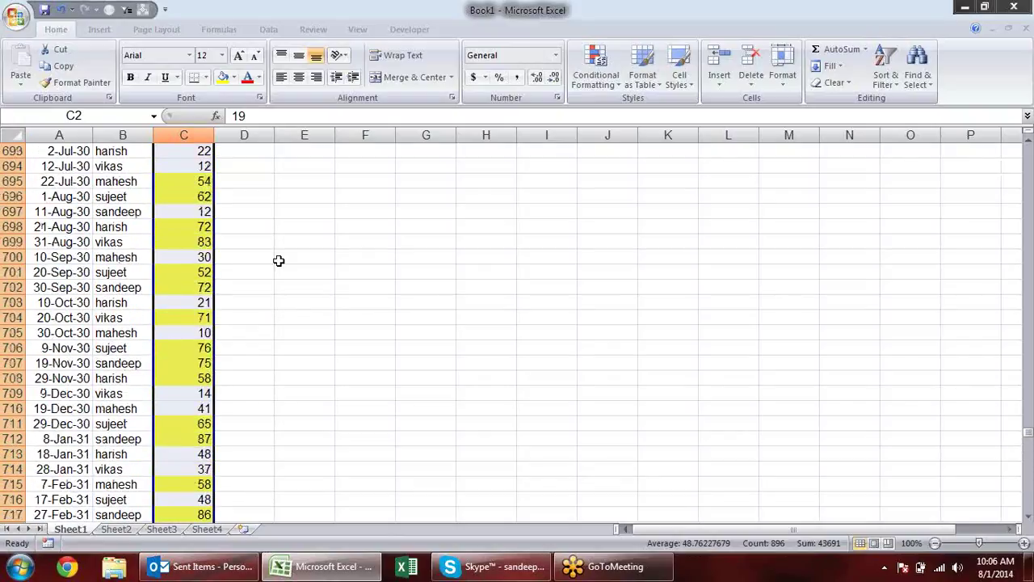
pyautogui.scroll(12, 278, 260)
pyautogui.scroll(2, 278, 260)
pyautogui.click(278, 260)
pyautogui.click(195, 233)
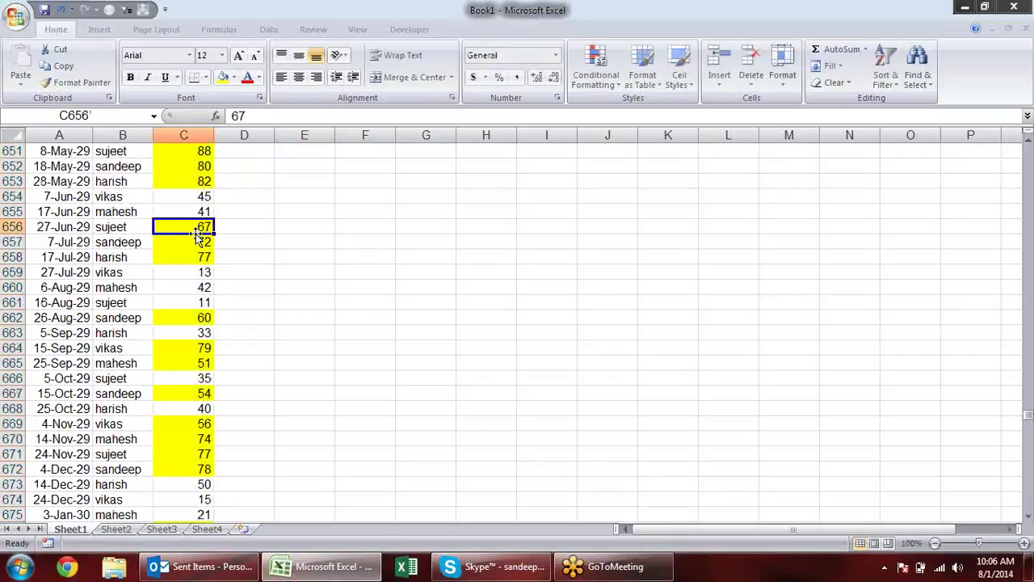
# Change C2 from 19 to 51, then reselect Sales values C2:C897.
pyautogui.hotkey('ctrl', 'Up')
pyautogui.press('Down')
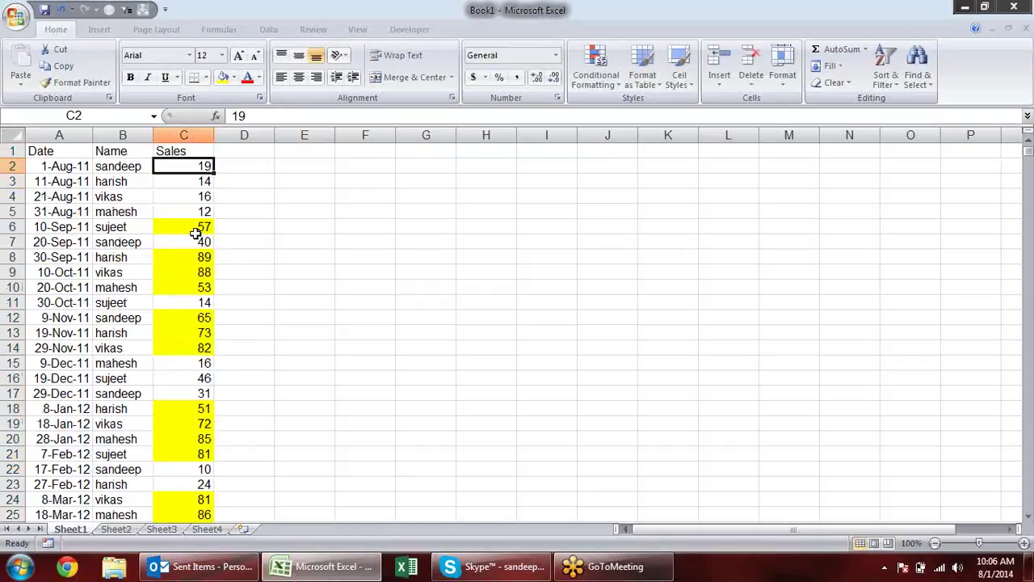
pyautogui.write('51')
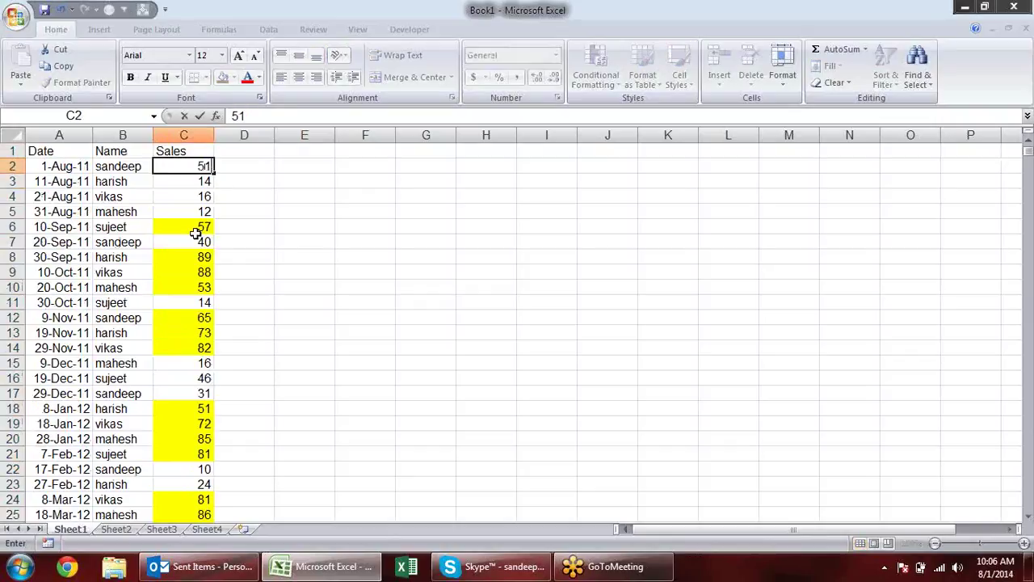
pyautogui.press('Return')
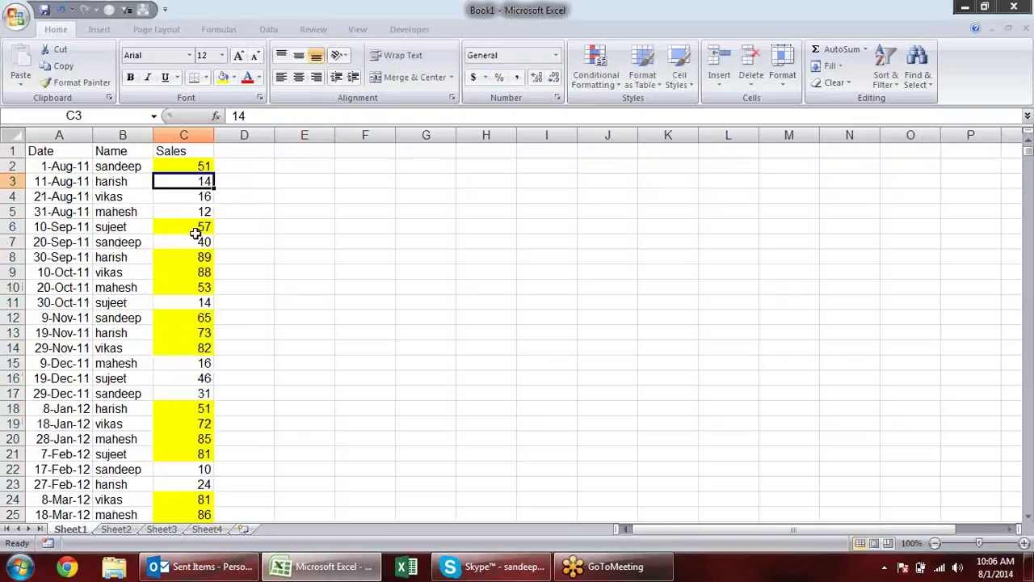
pyautogui.click(204, 166)
pyautogui.hotkey('ctrl', 'shift', 'Down')
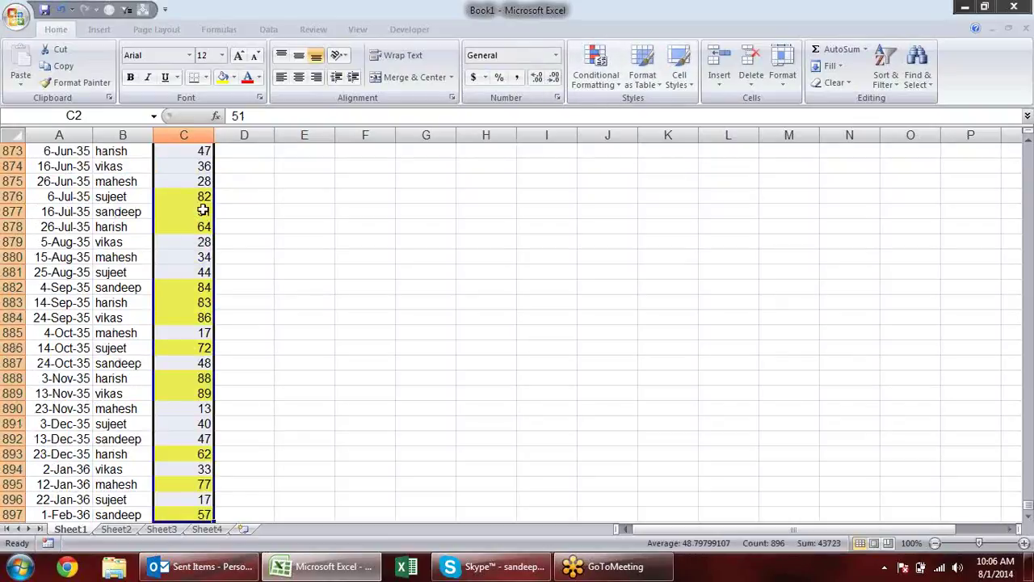
# Clear the conditional formatting rules from the selected Sales cells.
pyautogui.click(599, 83)
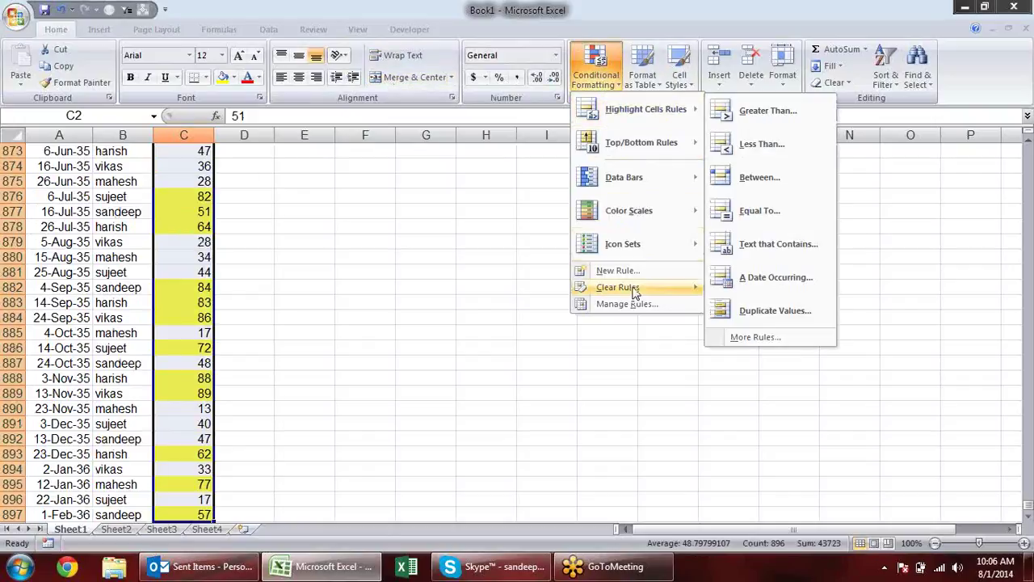
pyautogui.moveTo(638, 293)
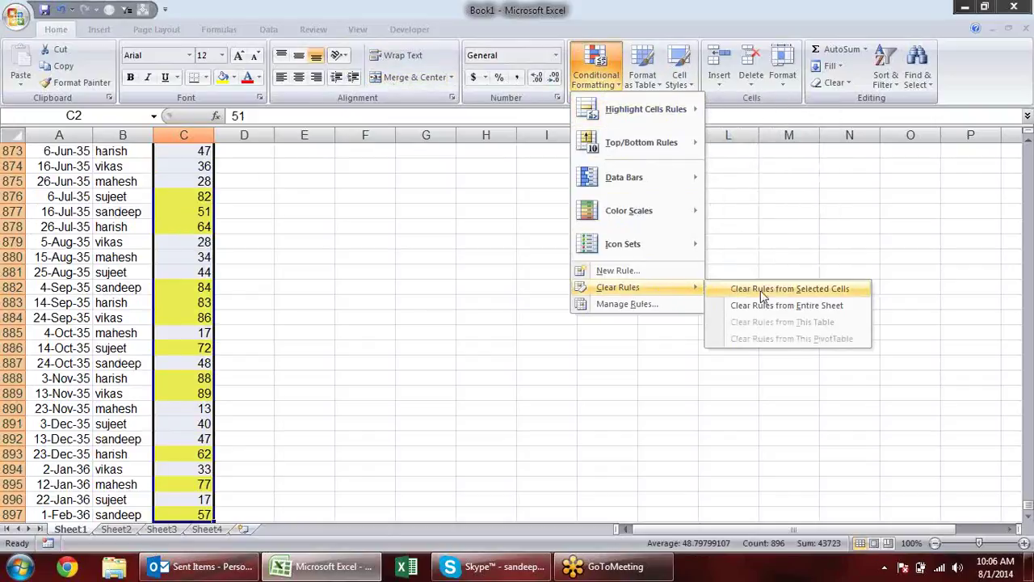
pyautogui.click(841, 294)
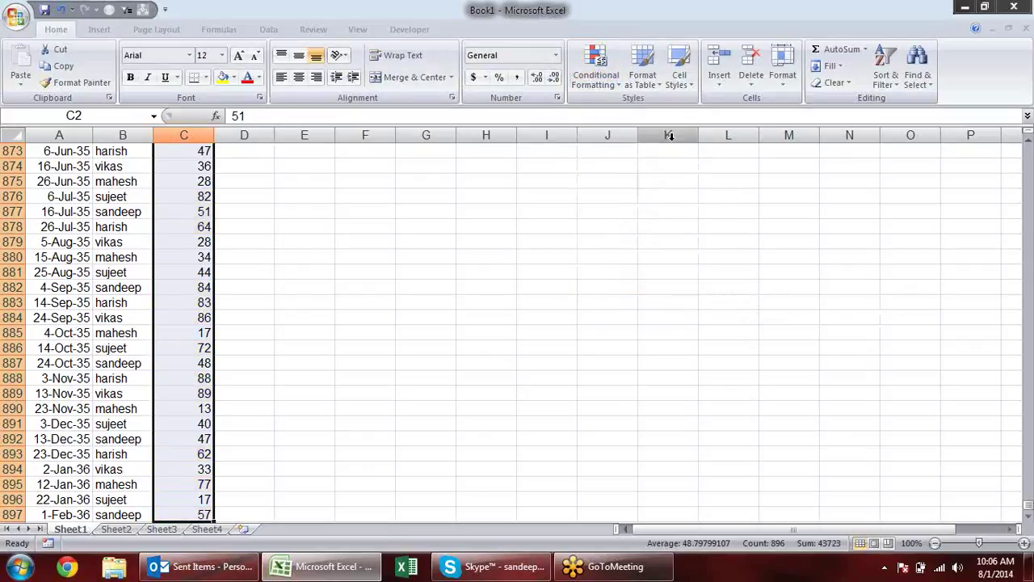
# Try a Less Than 40 highlight rule, then cancel it.
pyautogui.click(601, 80)
pyautogui.moveTo(637, 106)
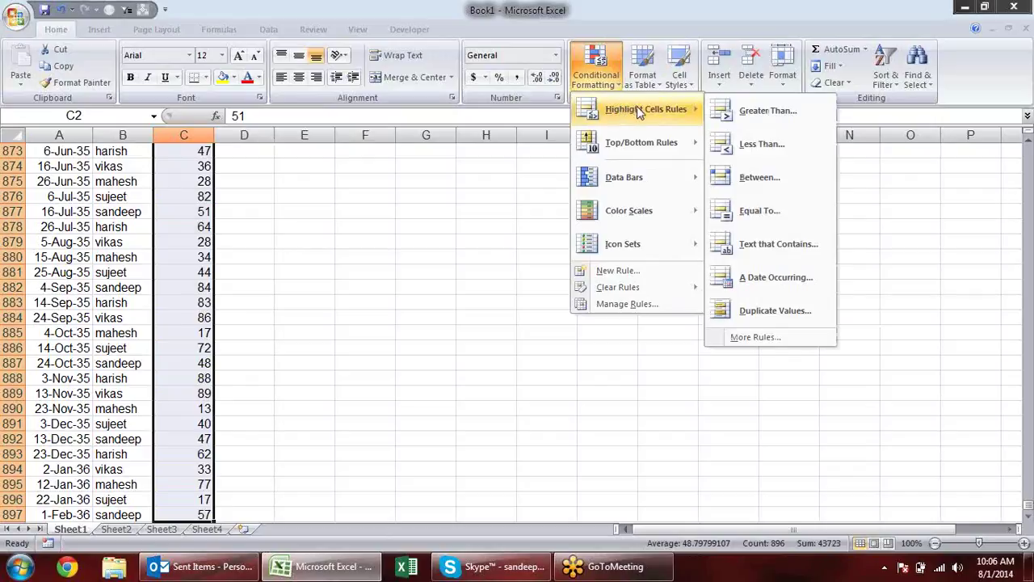
pyautogui.click(804, 148)
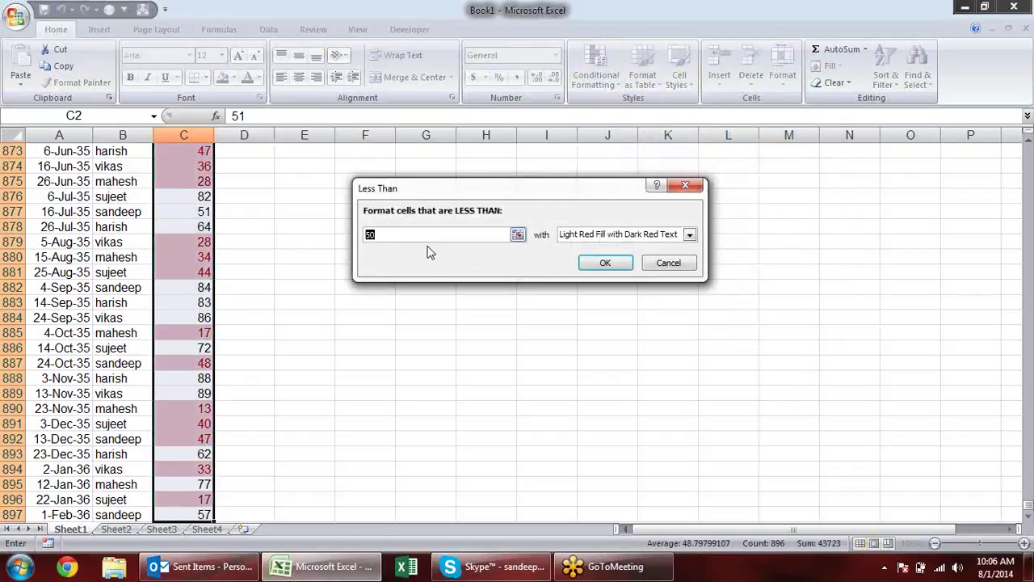
pyautogui.write('40')
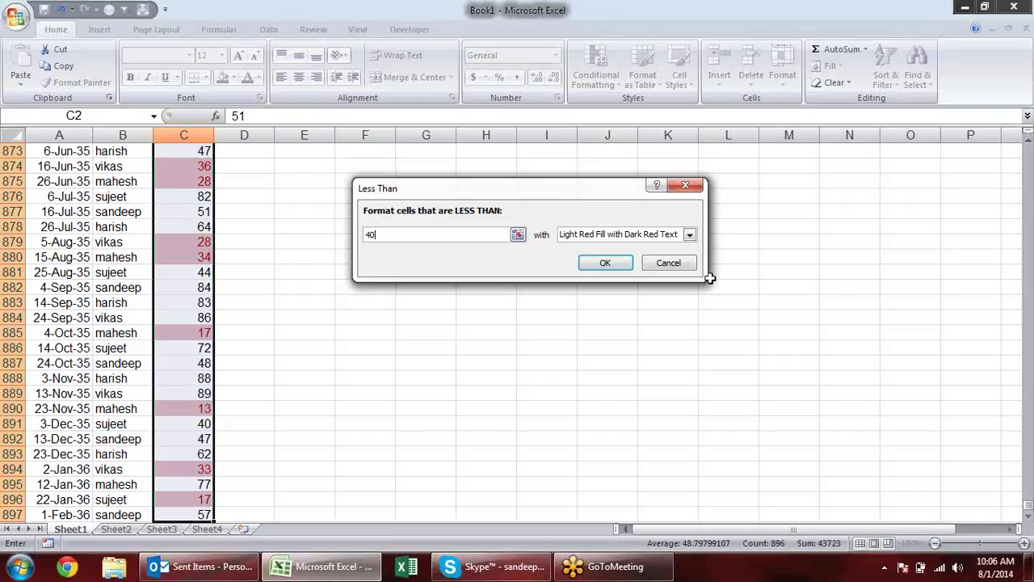
pyautogui.click(685, 266)
pyautogui.click(595, 75)
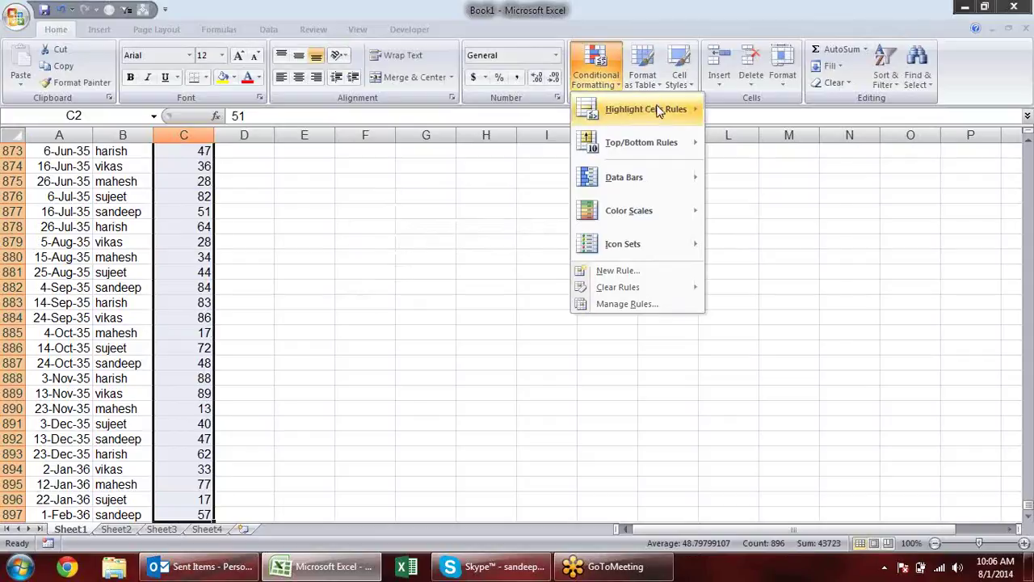
pyautogui.moveTo(662, 109)
pyautogui.click(759, 177)
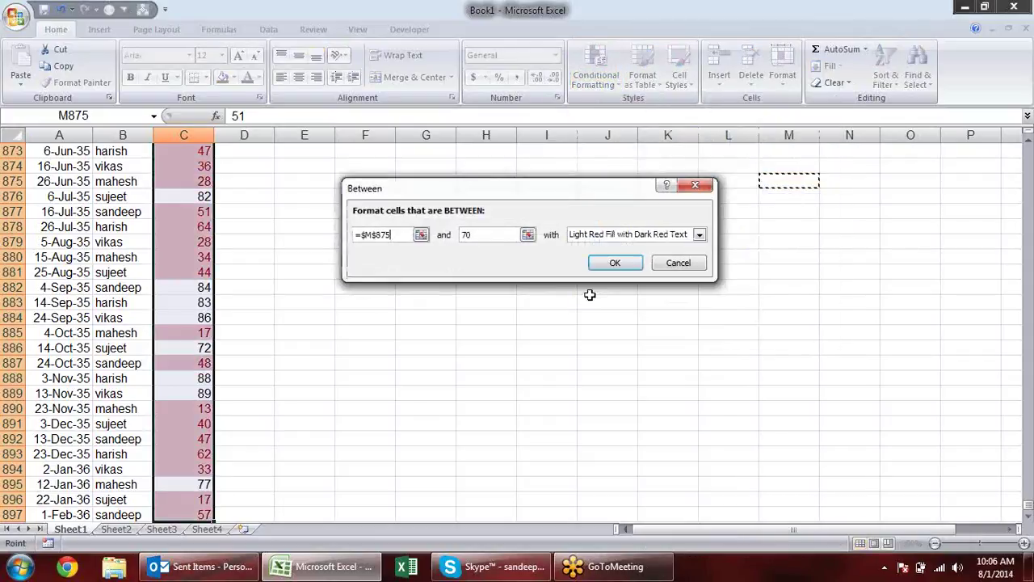
pyautogui.click(376, 235)
pyautogui.click(337, 228)
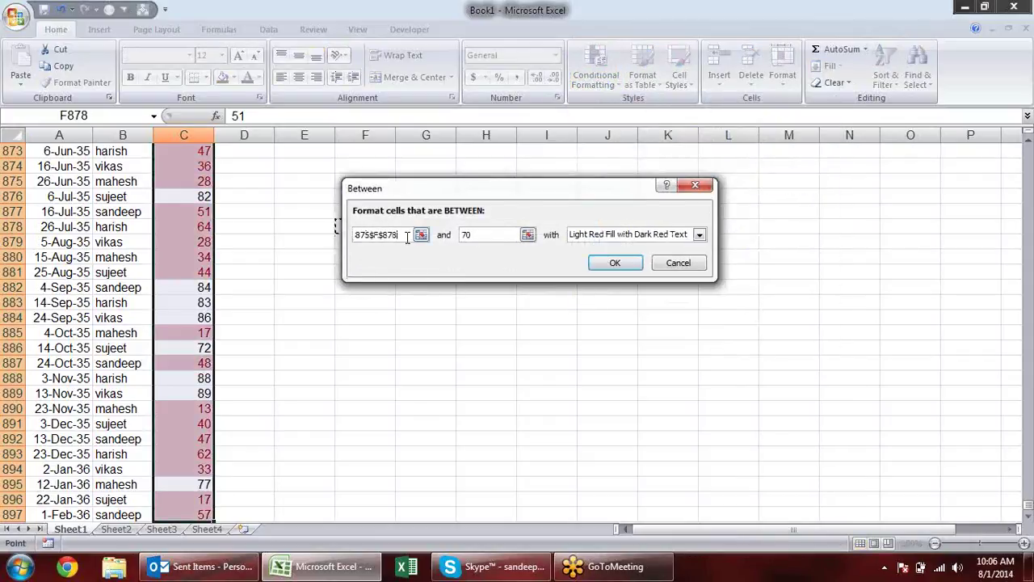
pyautogui.click(300, 235)
pyautogui.write('1')
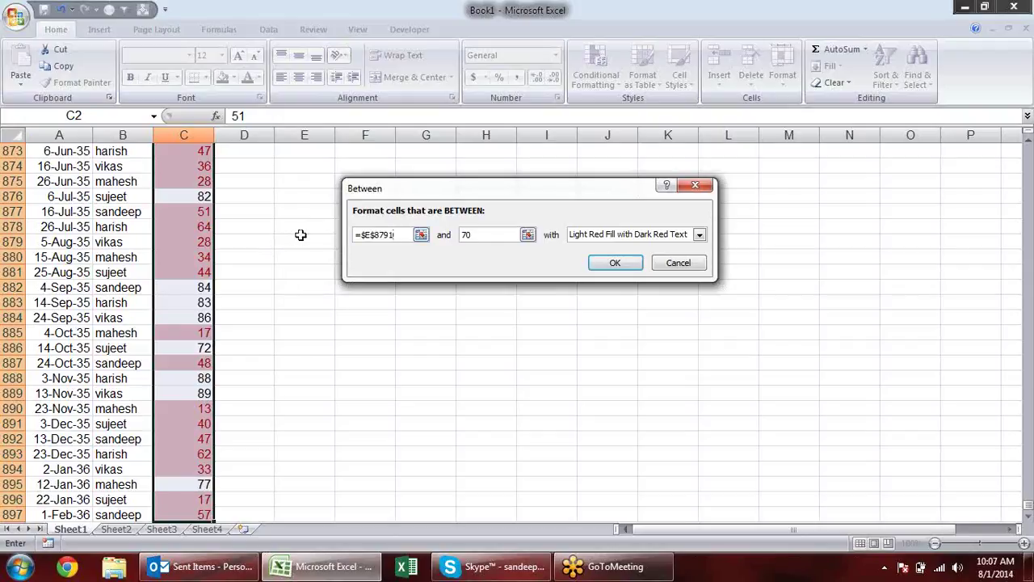
pyautogui.press('BackSpace')
pyautogui.press('BackSpace')
pyautogui.press('BackSpace')
pyautogui.write('10')
pyautogui.press('Tab')
pyautogui.write('20')
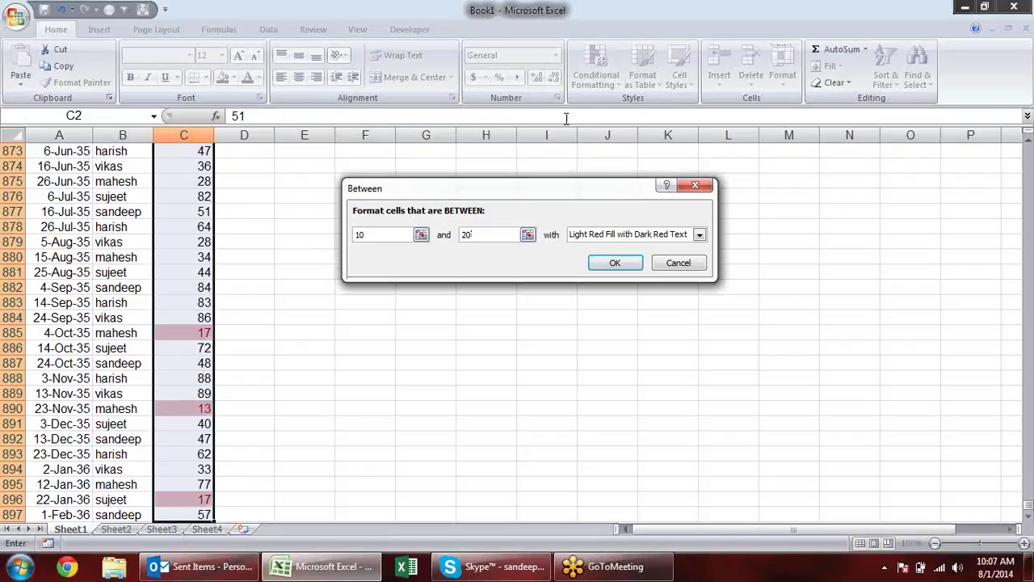
pyautogui.press('Escape')
pyautogui.click(607, 87)
pyautogui.moveTo(614, 108)
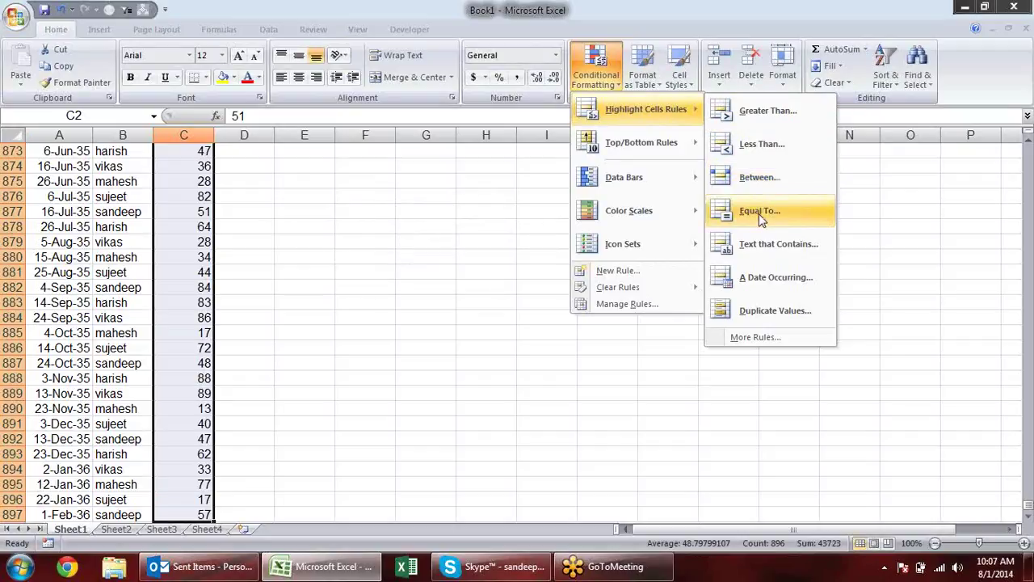
# Try an Equal To 84 rule on the Sales values, then cancel it.
pyautogui.click(759, 211)
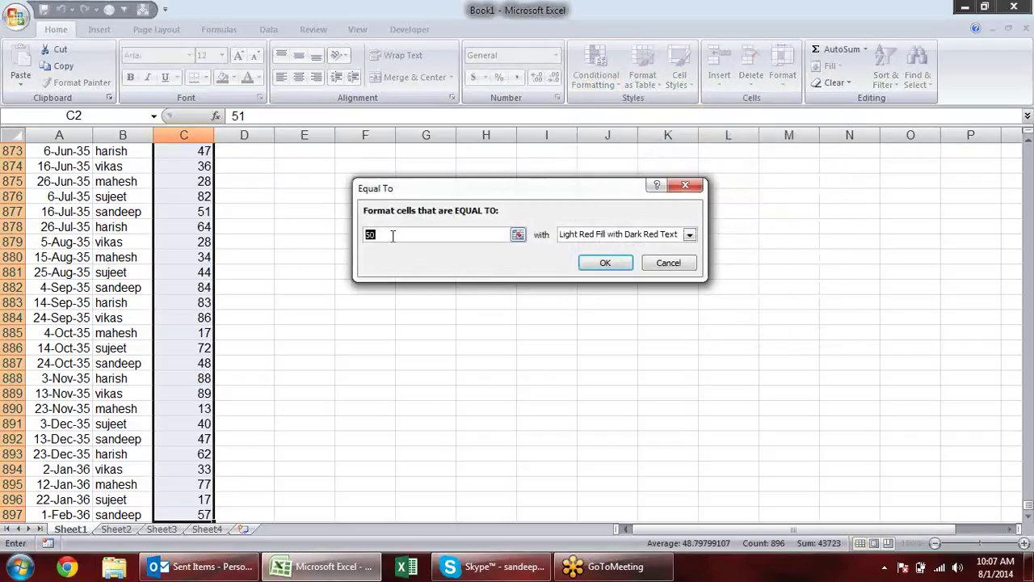
pyautogui.write('84')
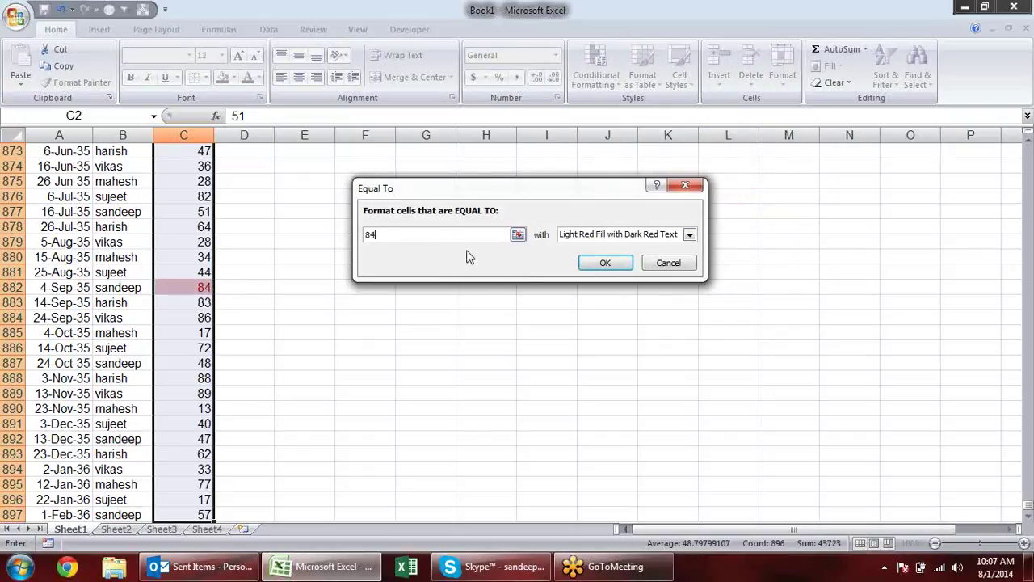
pyautogui.press('Escape')
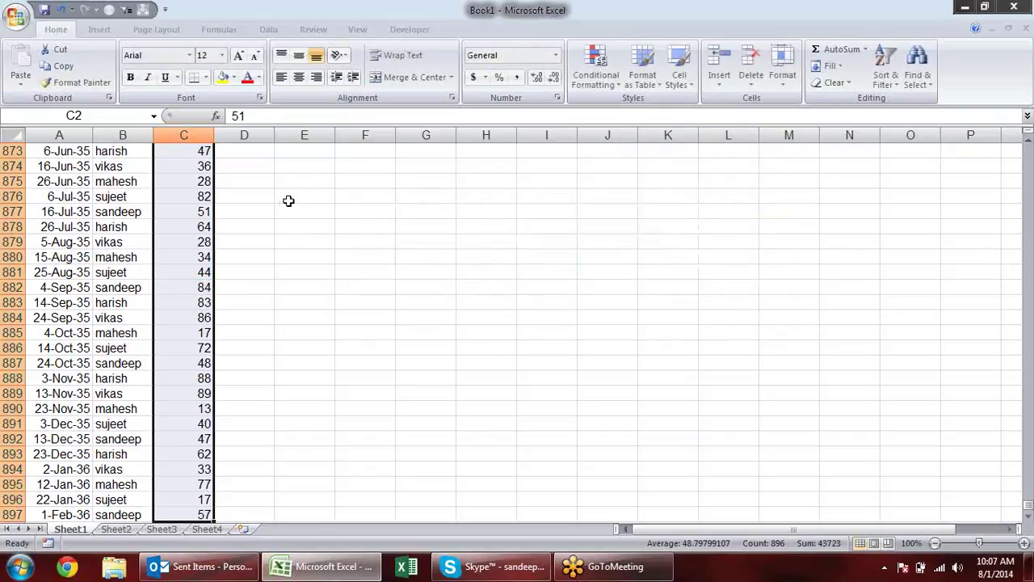
# Select names B2:B897 and try an Equal To rule for a salesperson's name, then cancel.
pyautogui.click(115, 181)
pyautogui.hotkey('ctrl', 'Up')
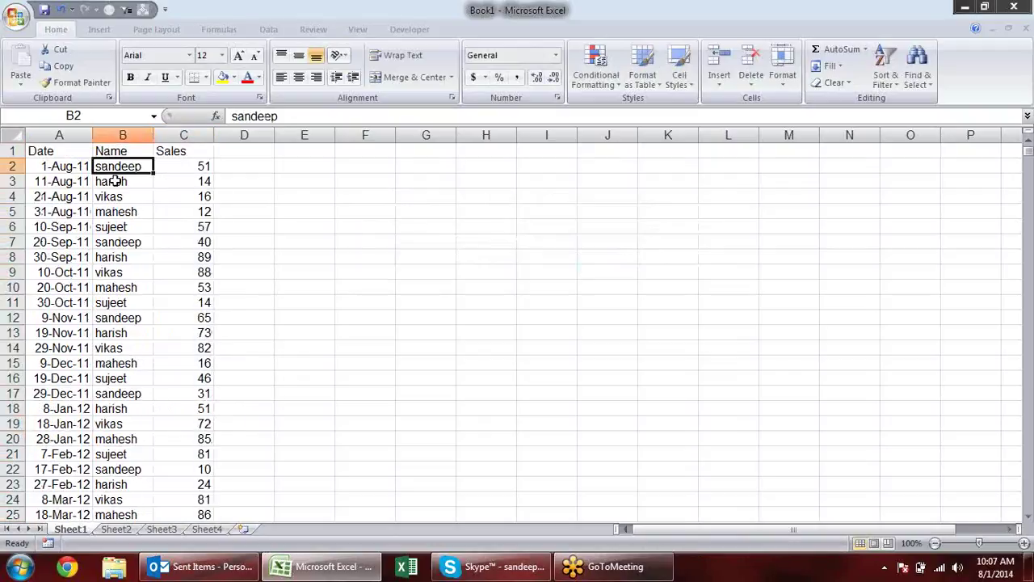
pyautogui.hotkey('ctrl', 'shift', 'Down')
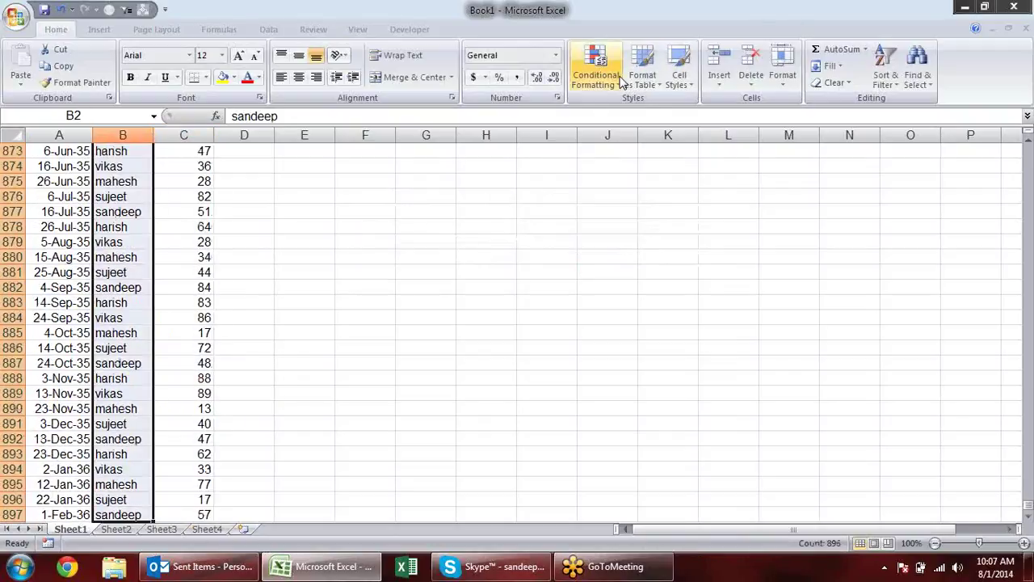
pyautogui.click(596, 69)
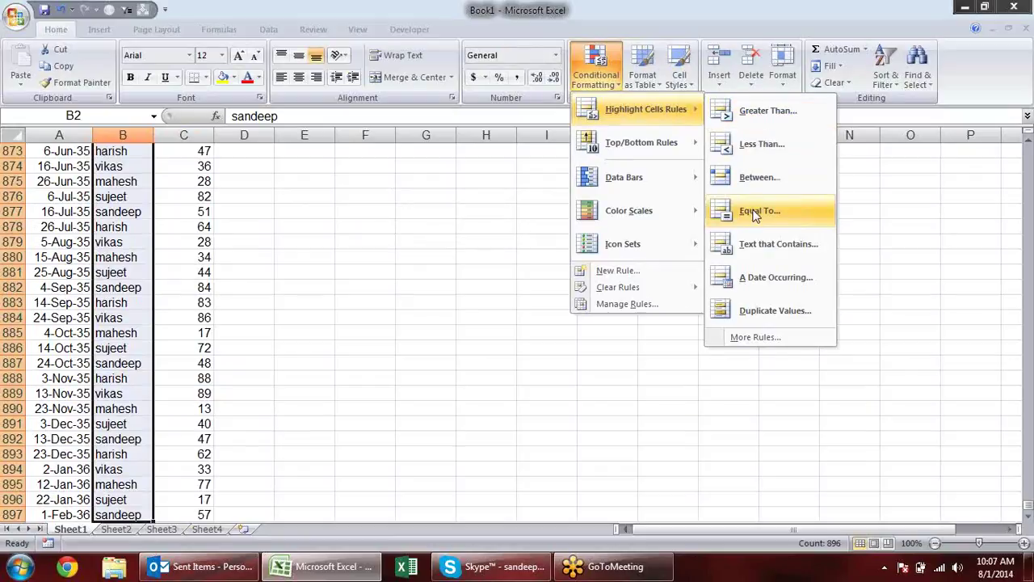
pyautogui.click(766, 208)
pyautogui.write('sahdeep')
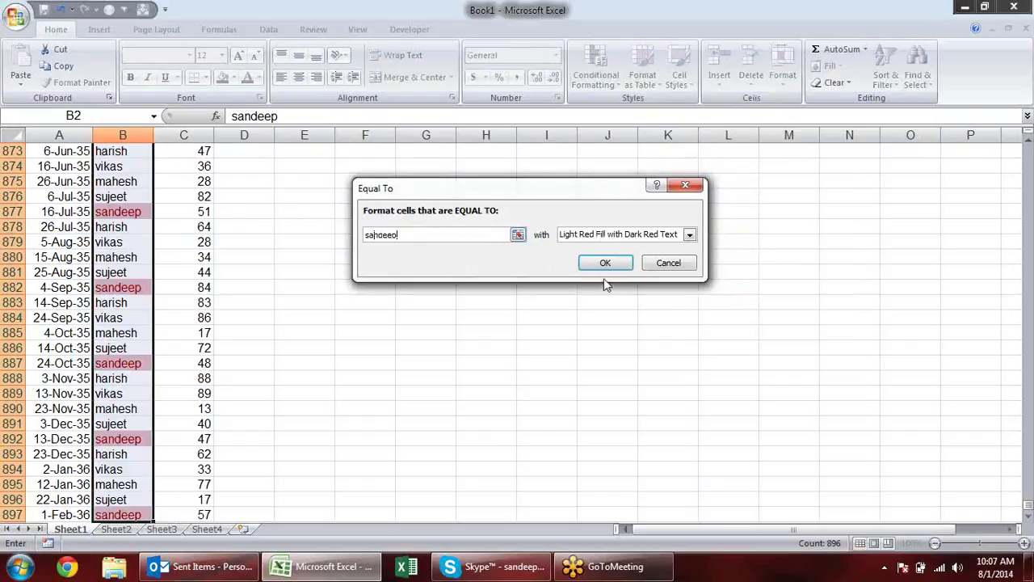
pyautogui.click(666, 262)
# Try a Text that Contains rule with 'ee' on the names, then cancel it.
pyautogui.click(612, 82)
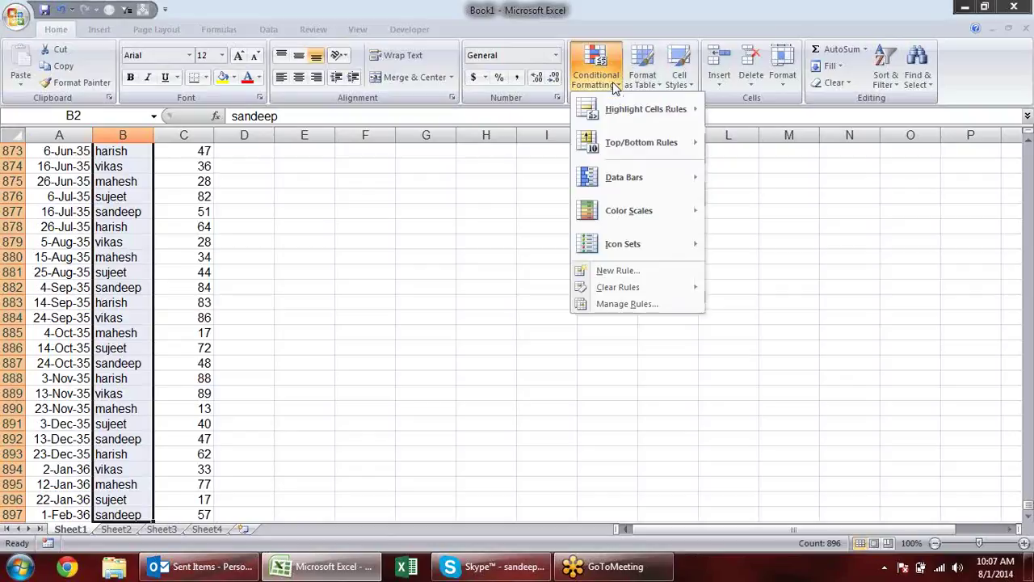
pyautogui.moveTo(678, 110)
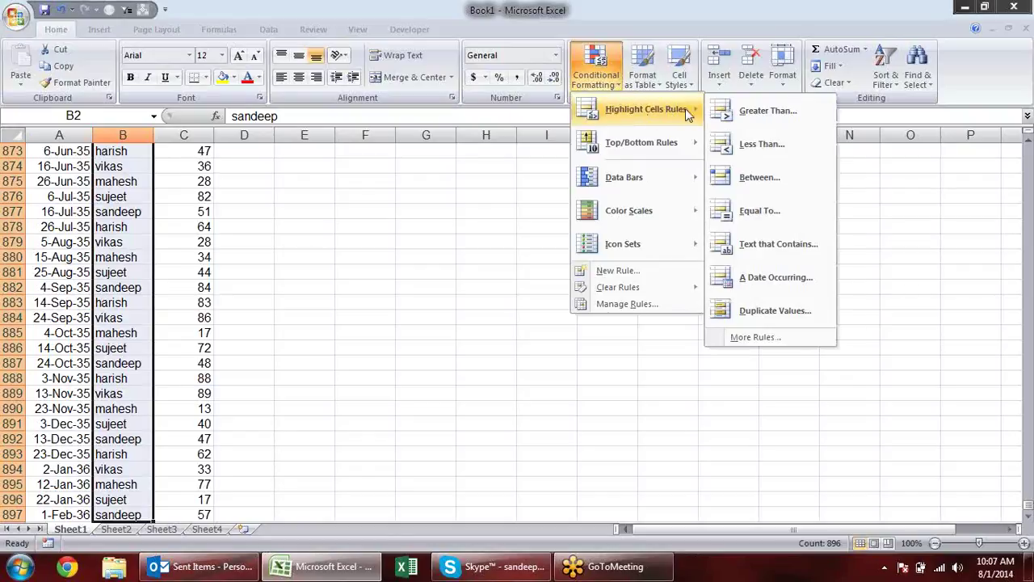
pyautogui.click(759, 252)
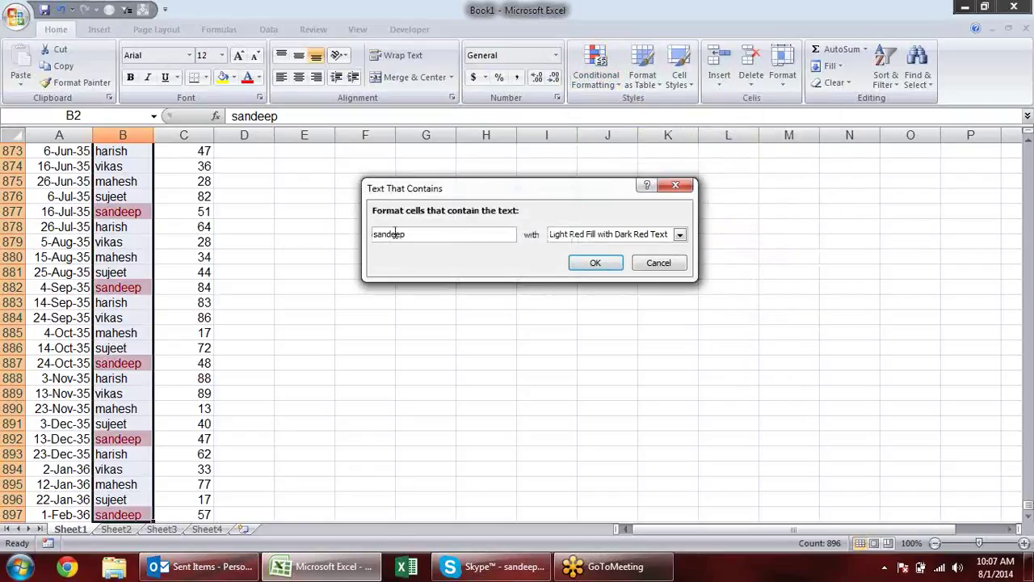
pyautogui.doubleClick(429, 236)
pyautogui.write('p')
pyautogui.write('a')
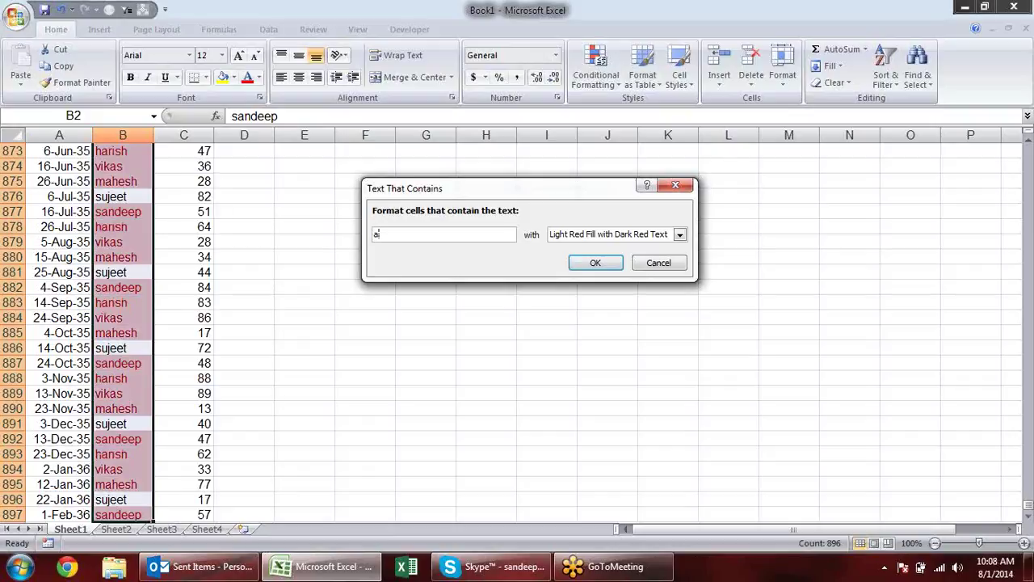
pyautogui.write('ee')
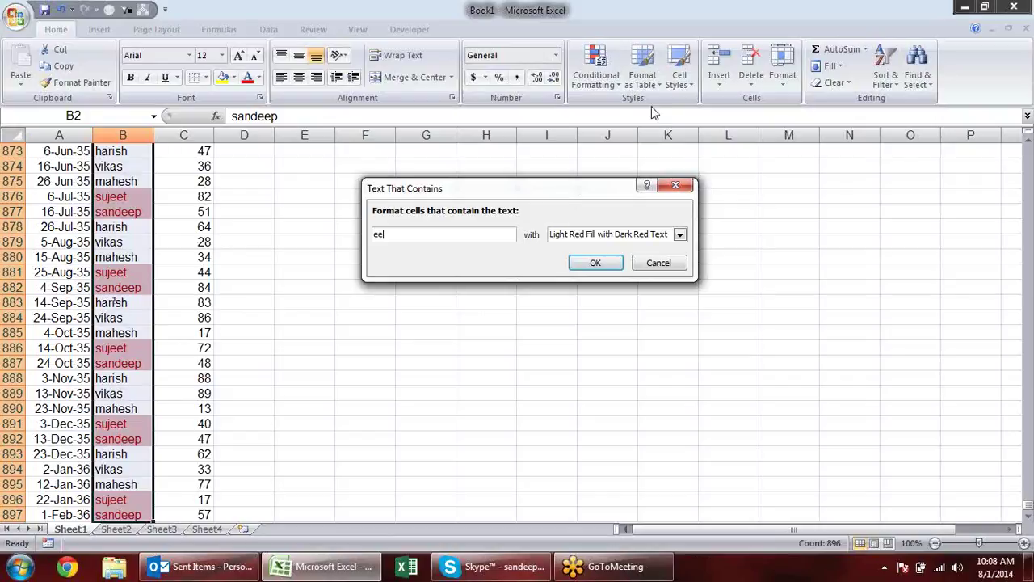
pyautogui.press('Escape')
pyautogui.click(595, 68)
pyautogui.moveTo(644, 119)
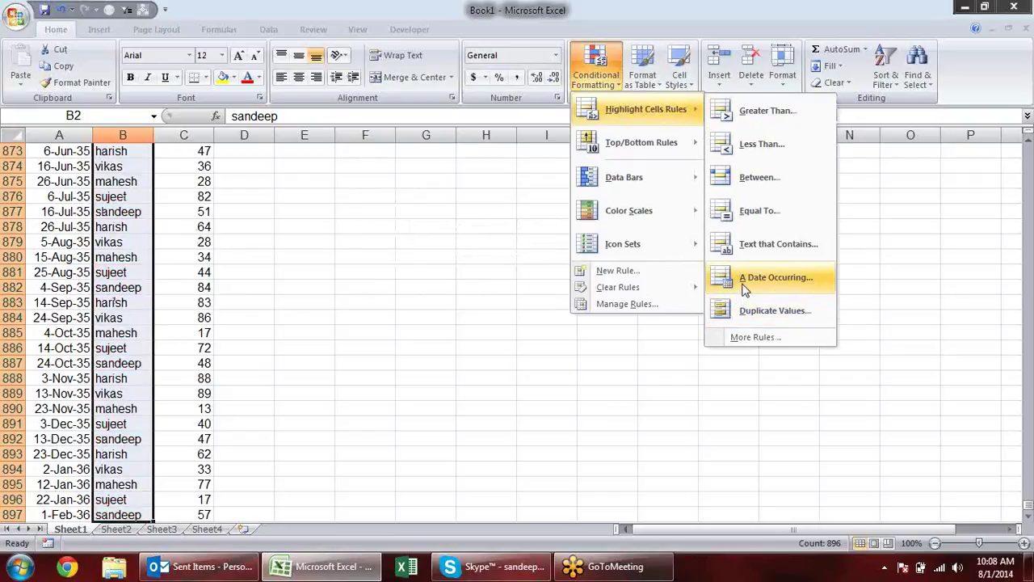
# Select the Date values from A2 down to A897.
pyautogui.click(66, 242)
pyautogui.click(65, 241)
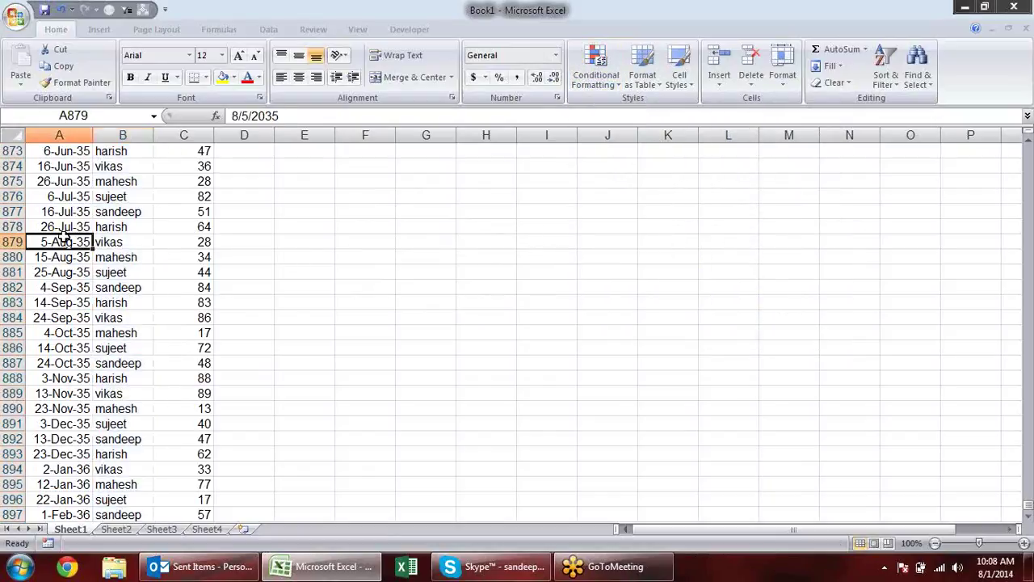
pyautogui.hotkey('ctrl', 'Up')
pyautogui.press('Down')
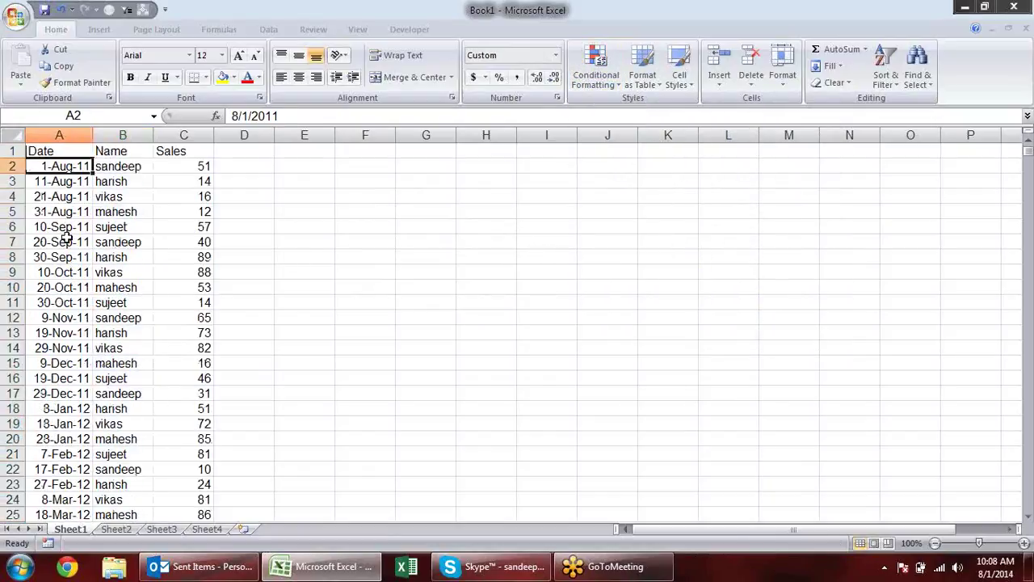
pyautogui.hotkey('ctrl', 'shift', 'Down')
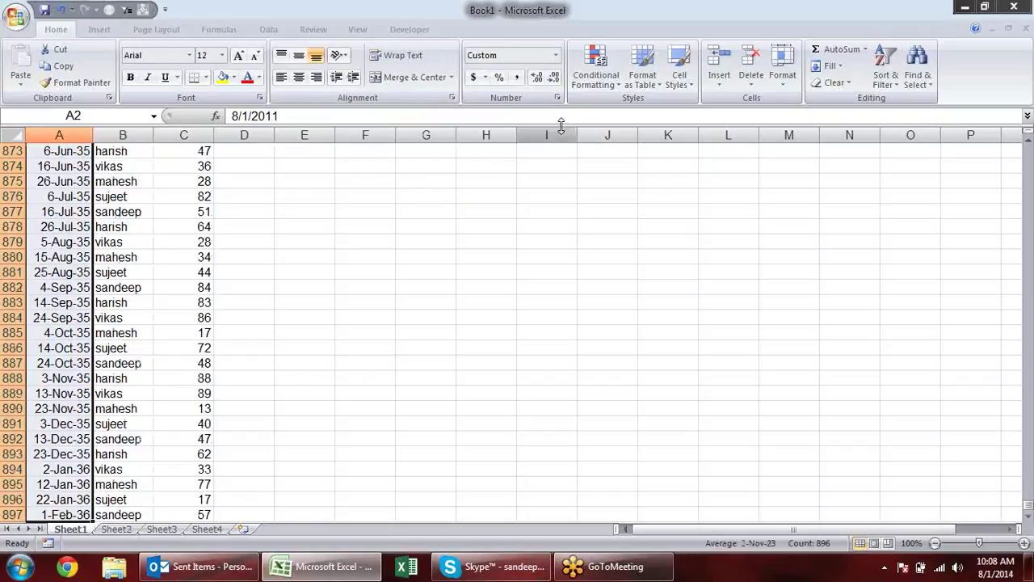
# Add an A Date Occurring rule for Yesterday with light red fill and dark red text.
pyautogui.click(596, 71)
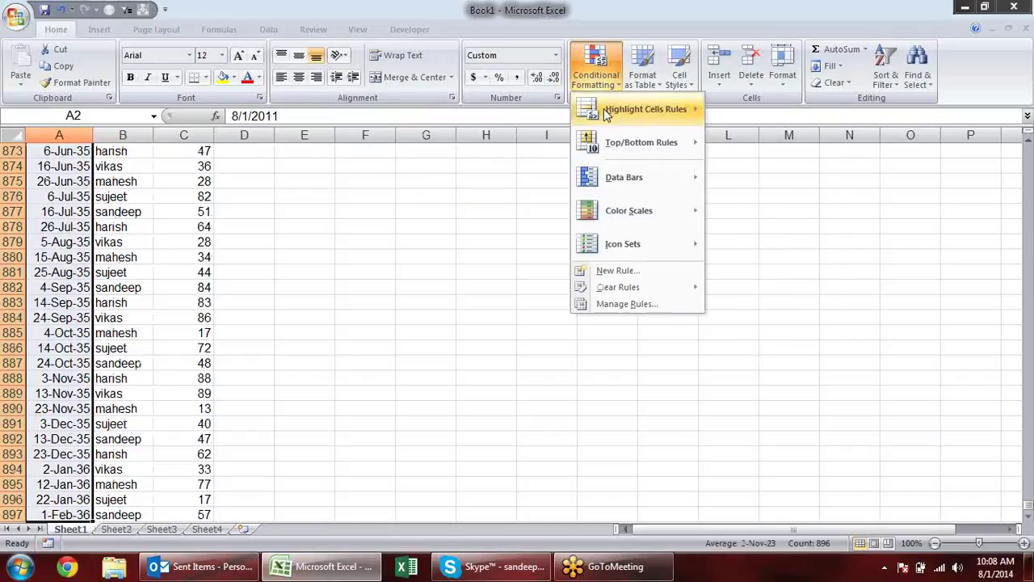
pyautogui.moveTo(604, 110)
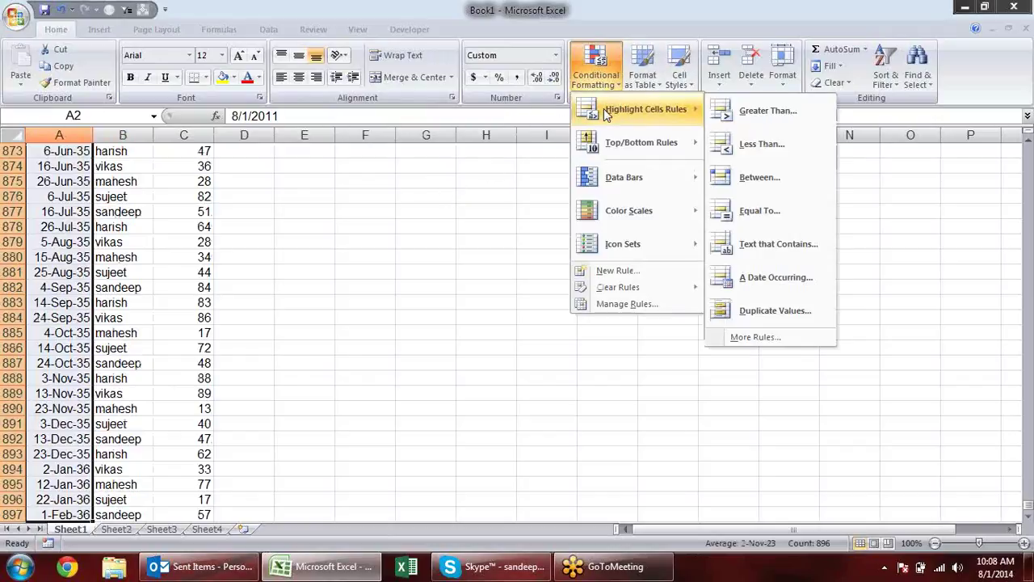
pyautogui.click(748, 280)
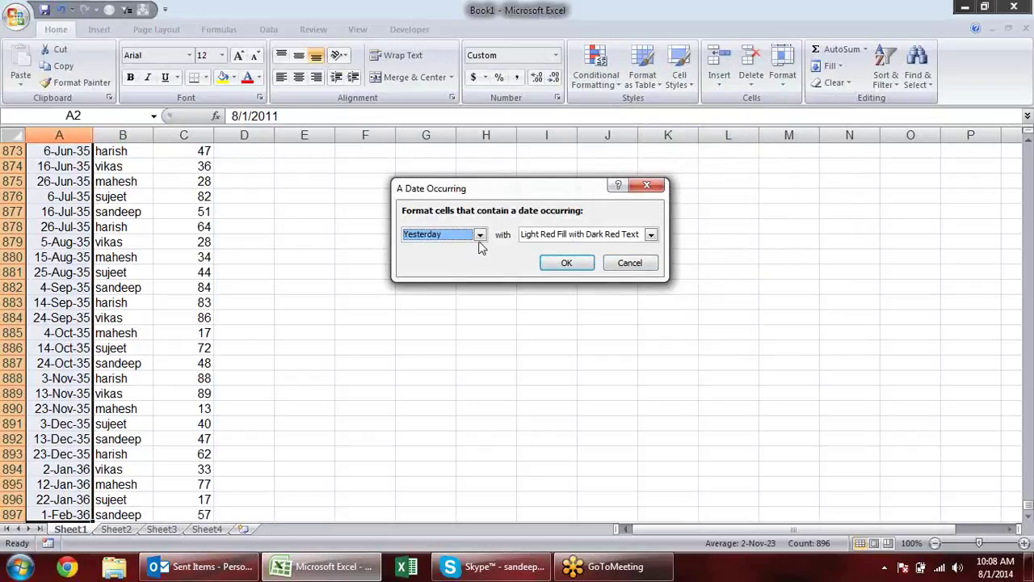
pyautogui.click(480, 236)
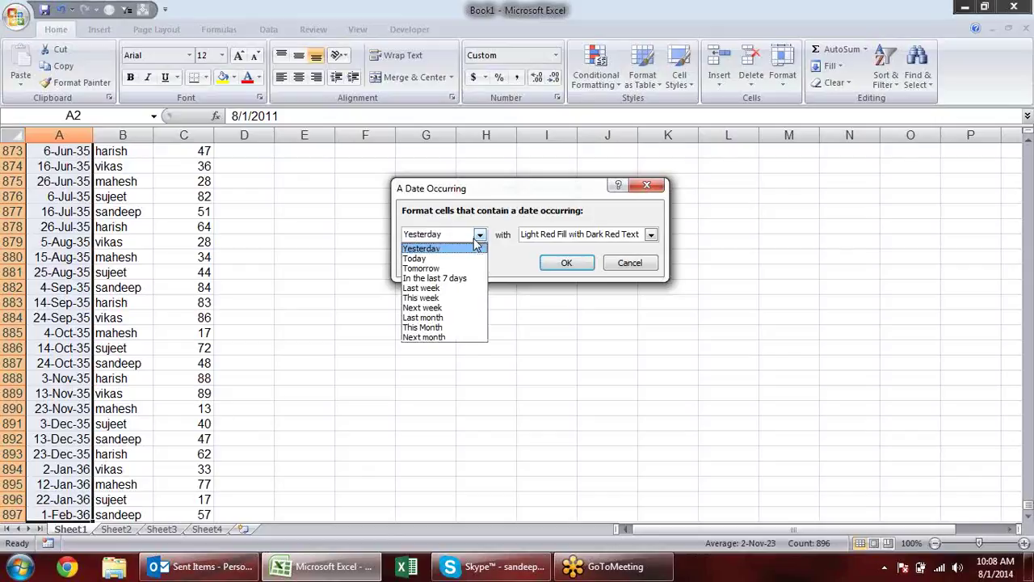
pyautogui.click(466, 249)
pyautogui.click(568, 264)
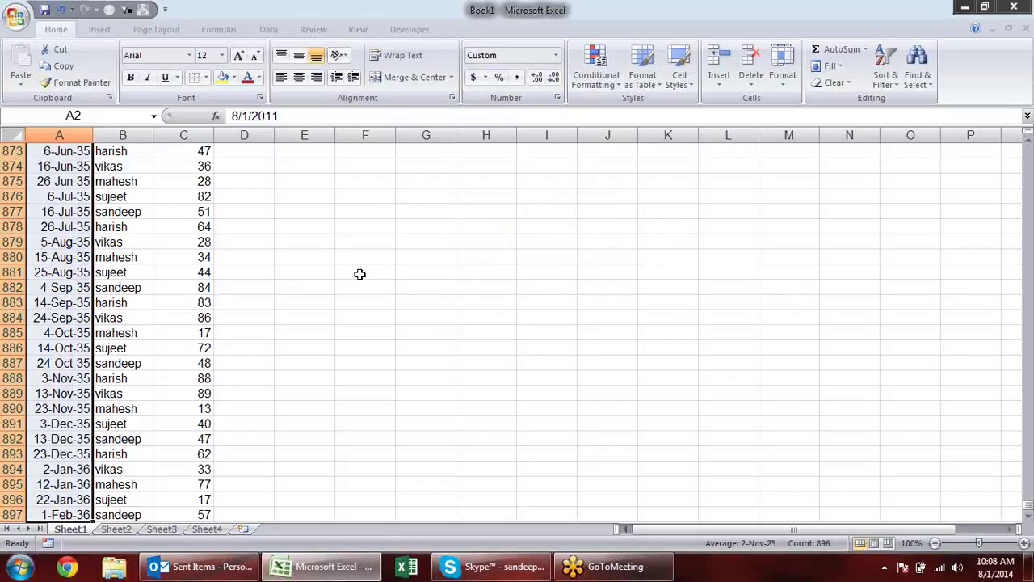
# Turn on AutoFilter for the Date, Name and Sales headers.
pyautogui.hotkey('ctrl', 'Home')
pyautogui.press('Down')
pyautogui.press('Up')
pyautogui.hotkey('ctrl', 'shift', 'l')
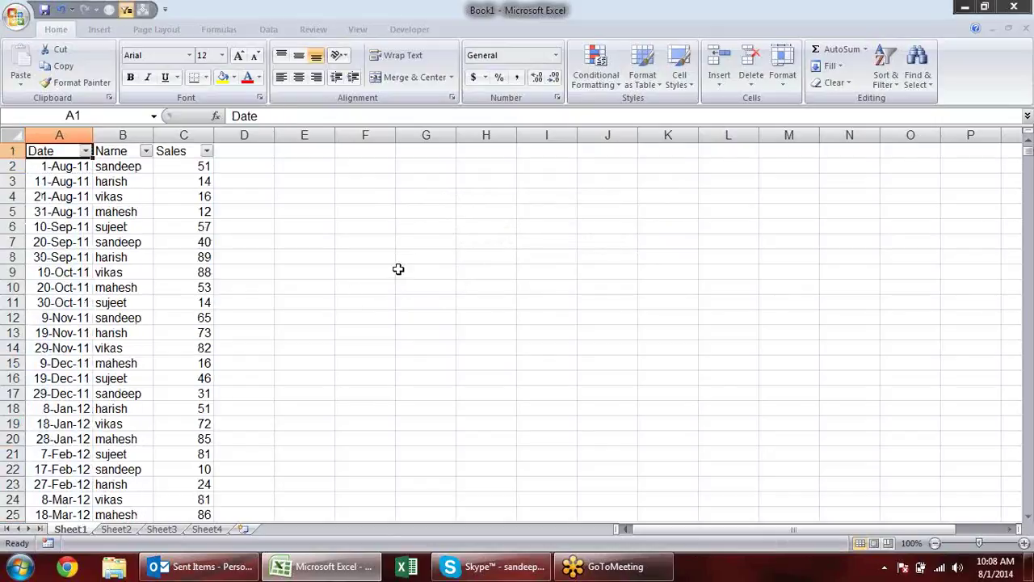
# Filter the Date column by pink cell colour, leaving only 31-Jul-14.
pyautogui.hotkey('alt', 'Down')
pyautogui.press('Down')
pyautogui.press('Down')
pyautogui.press('Down')
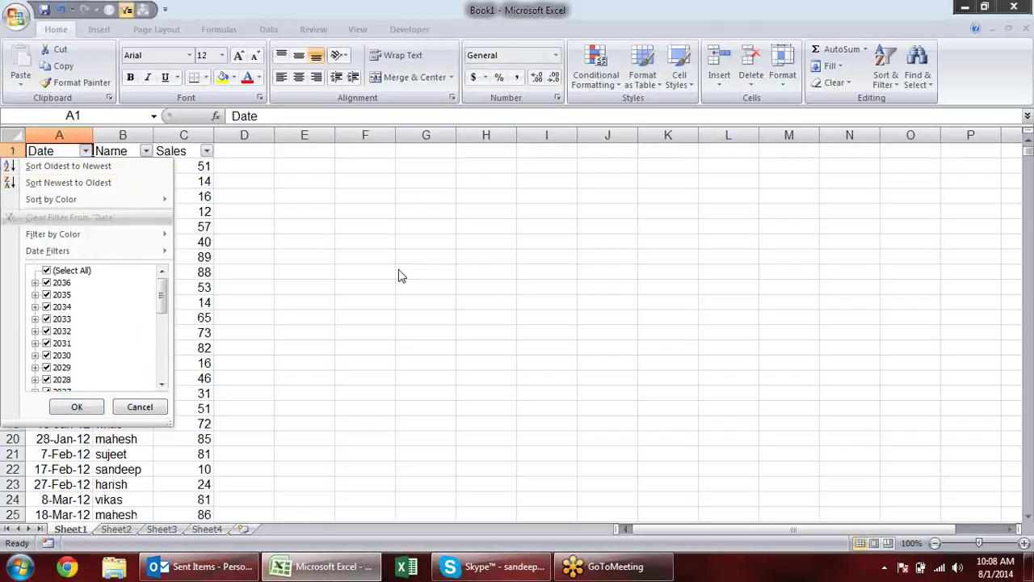
pyautogui.press('Down')
pyautogui.press('Right')
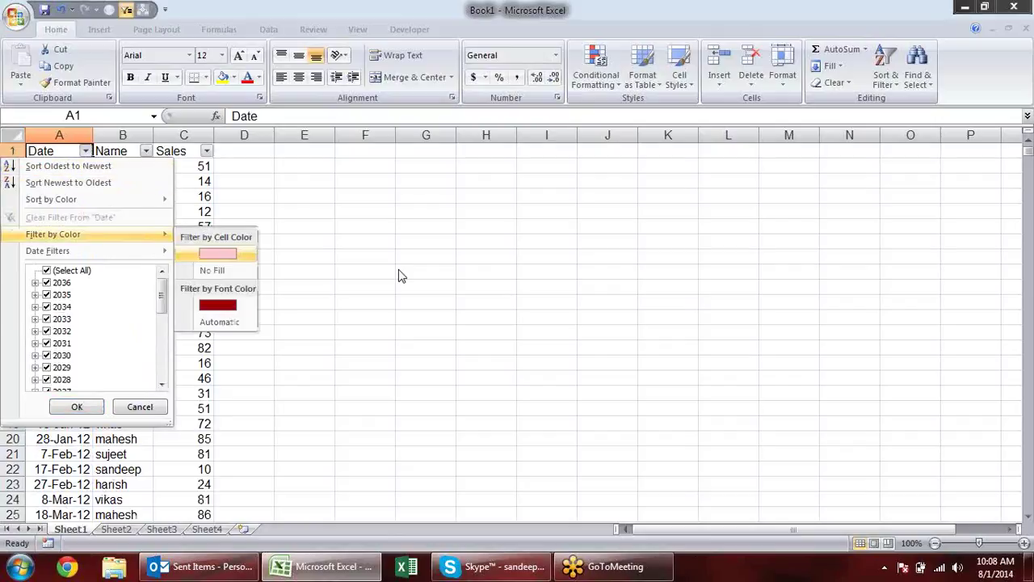
pyautogui.press('Return')
pyautogui.press('Down')
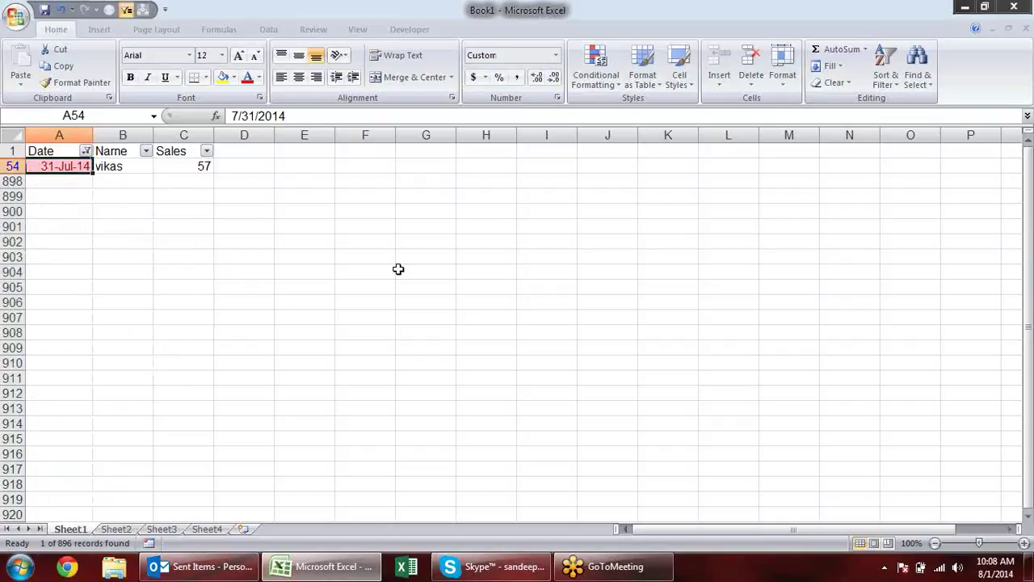
# Remove the colour filter to show all rows and reselect dates A2:A897.
pyautogui.press('Up')
pyautogui.hotkey('alt', 'Down')
pyautogui.press('Down')
pyautogui.press('Down')
pyautogui.press('Down')
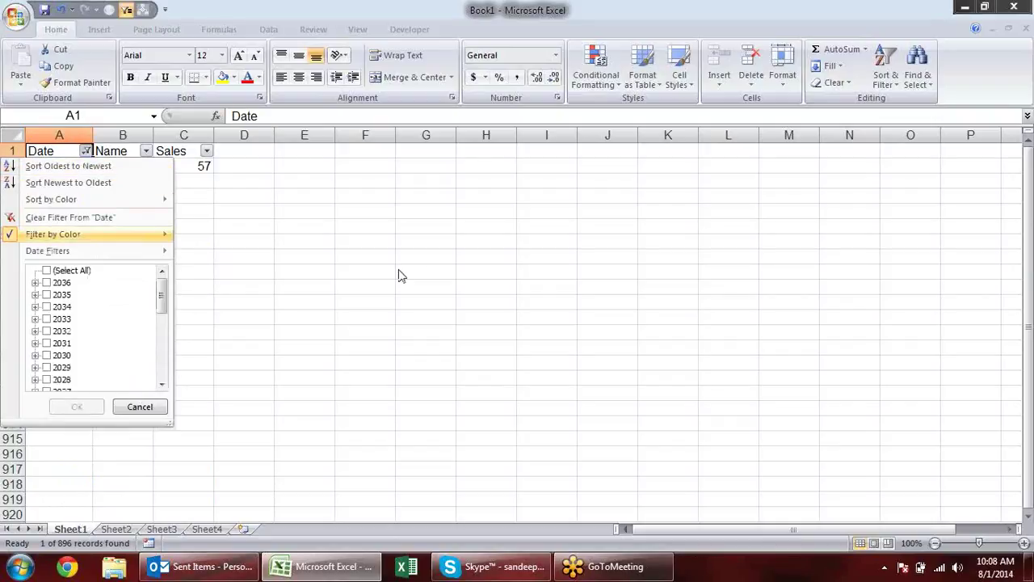
pyautogui.press('Right')
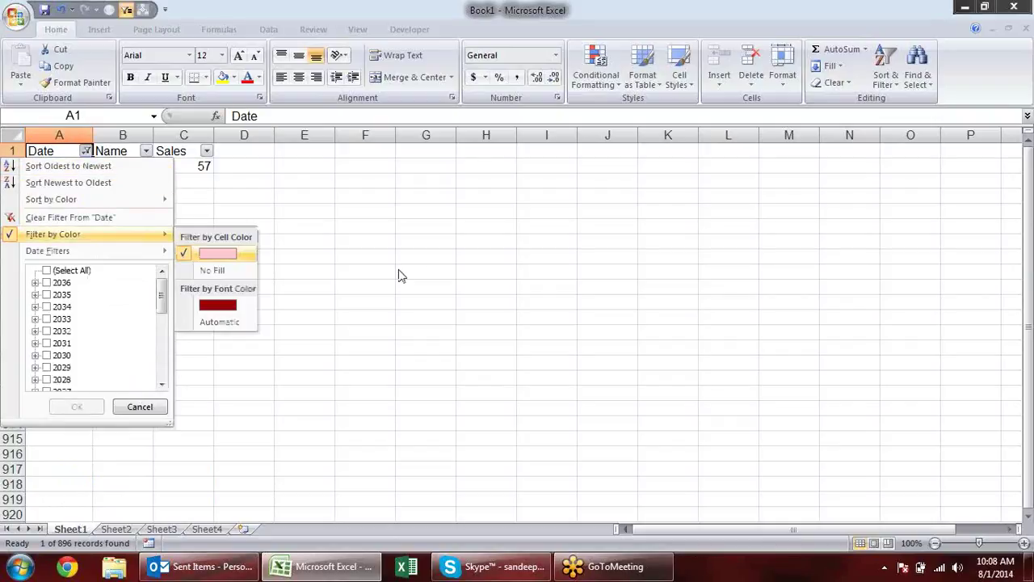
pyautogui.press('Return')
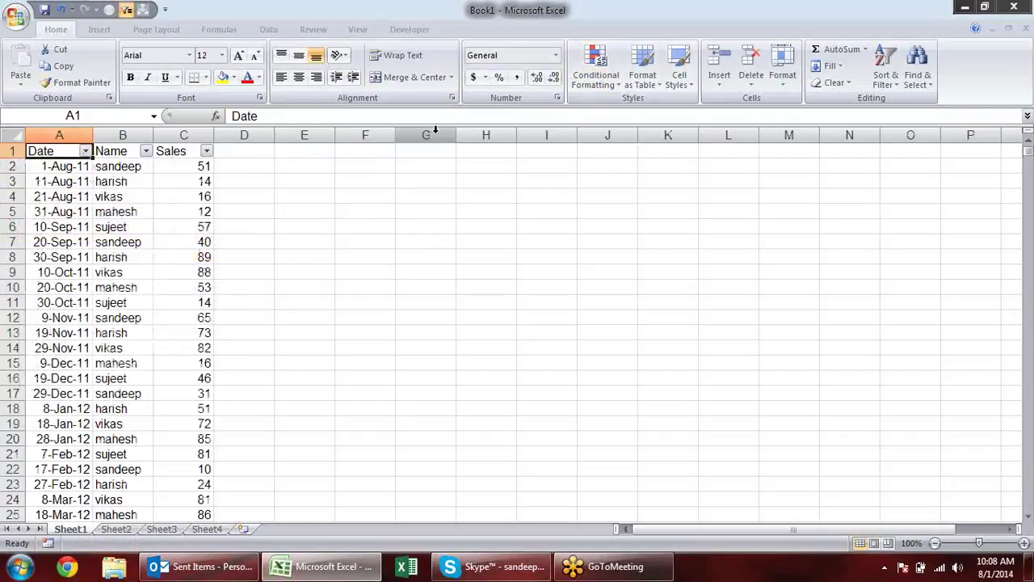
pyautogui.press('Down')
pyautogui.hotkey('ctrl', 'shift', 'Down')
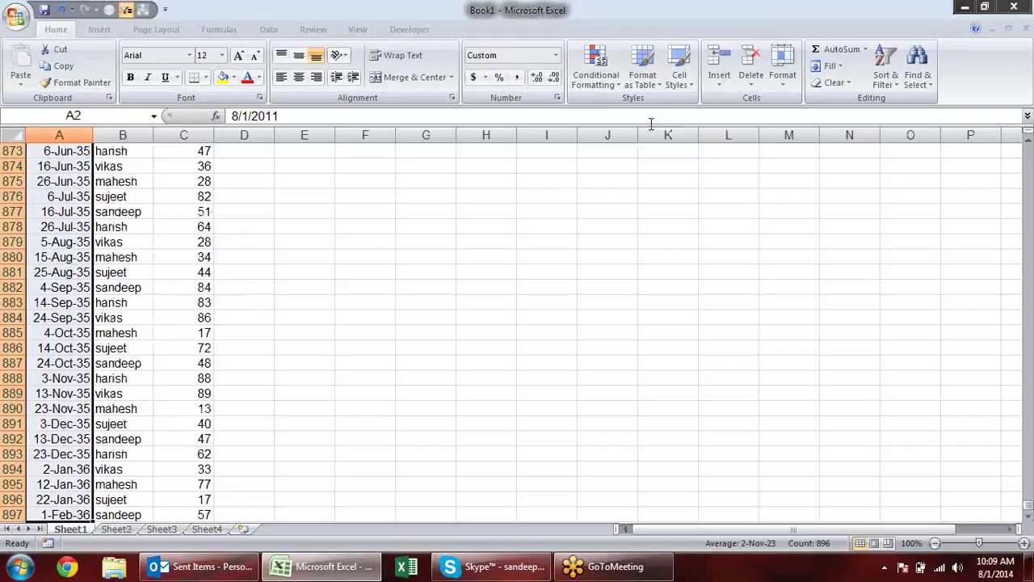
# Add an A Date Occurring rule highlighting dates that fall Today.
pyautogui.click(613, 70)
pyautogui.moveTo(670, 109)
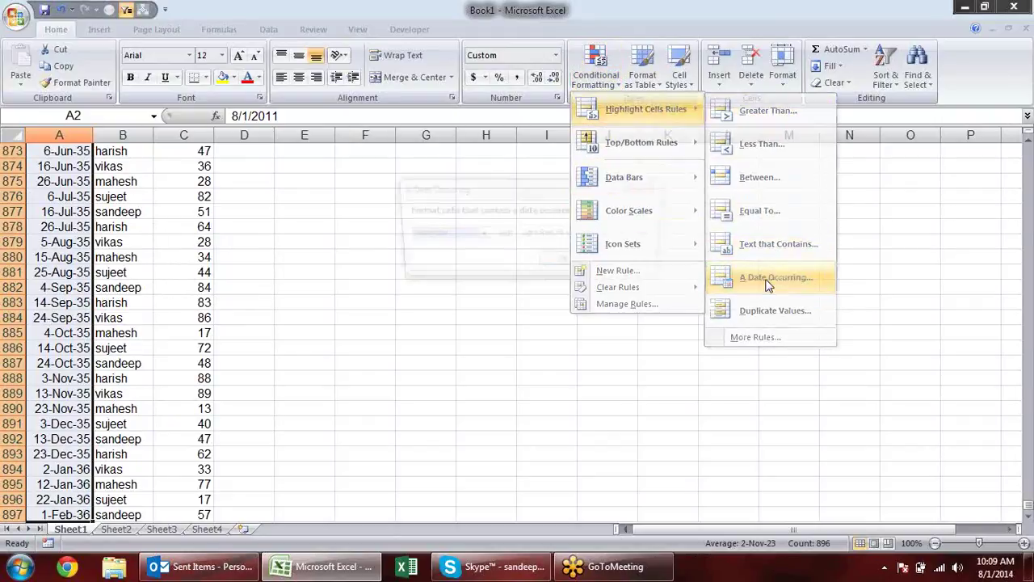
pyautogui.click(774, 277)
pyautogui.click(479, 234)
pyautogui.click(452, 259)
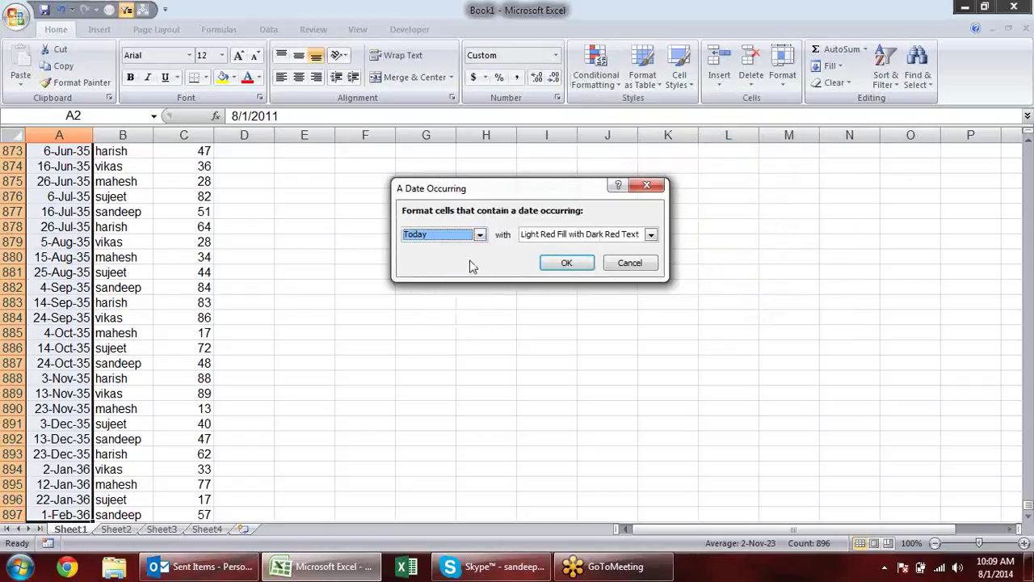
pyautogui.click(568, 262)
# Return to row 1 and open the Date header's filter dropdown.
pyautogui.scroll(5, 288, 253)
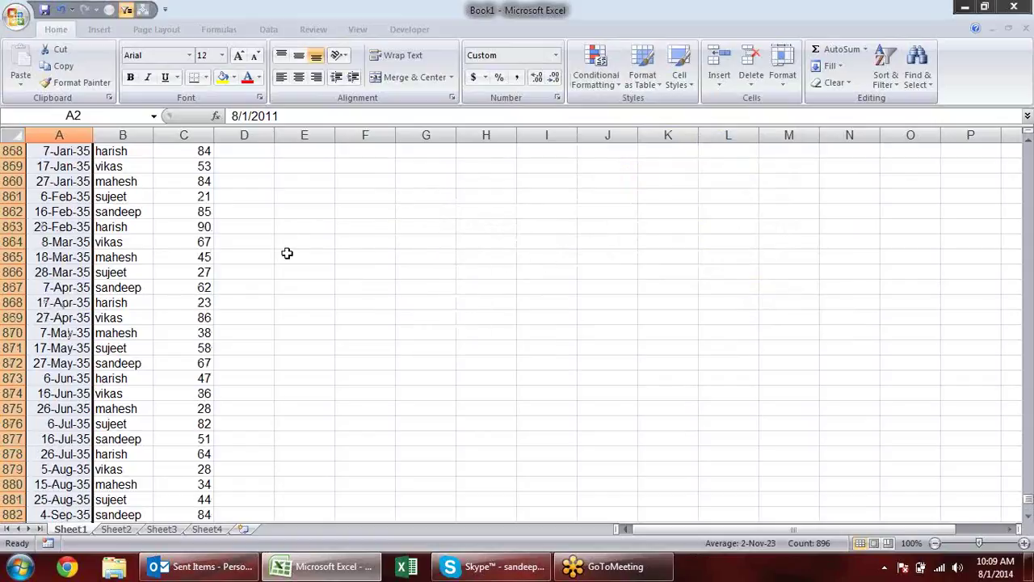
pyautogui.scroll(6, 287, 252)
pyautogui.scroll(10, 286, 252)
pyautogui.scroll(10, 295, 240)
pyautogui.scroll(7, 295, 240)
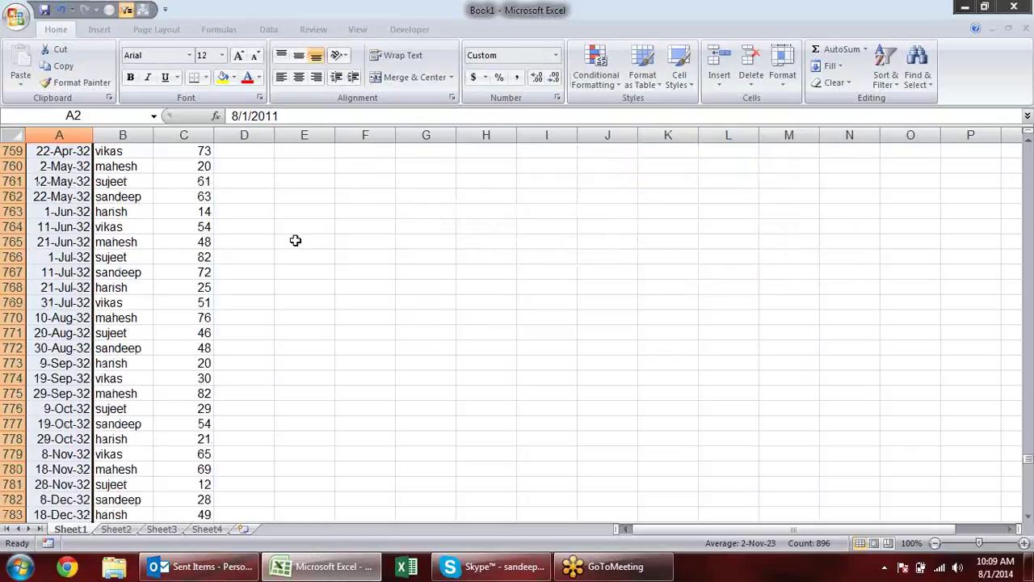
pyautogui.scroll(7, 293, 238)
pyautogui.scroll(11, 293, 237)
pyautogui.scroll(10, 300, 236)
pyautogui.scroll(6, 301, 236)
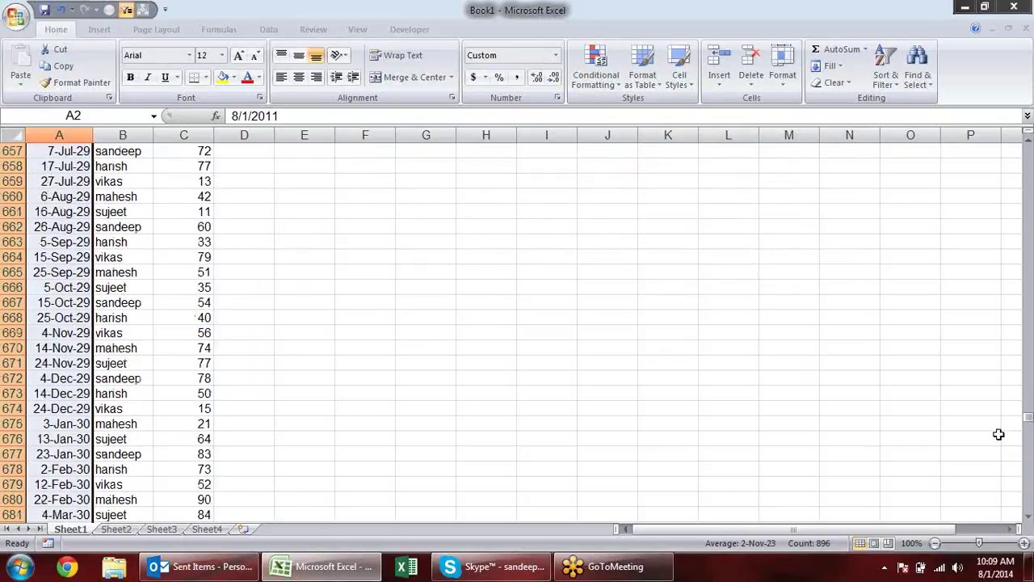
pyautogui.moveTo(1027, 422); pyautogui.dragTo(1022, 147)
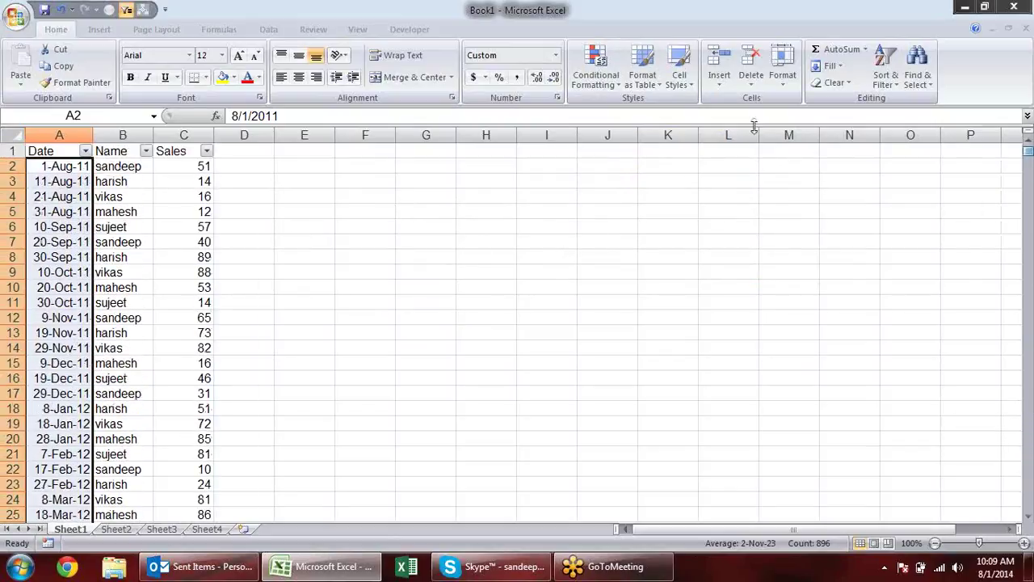
pyautogui.click(86, 151)
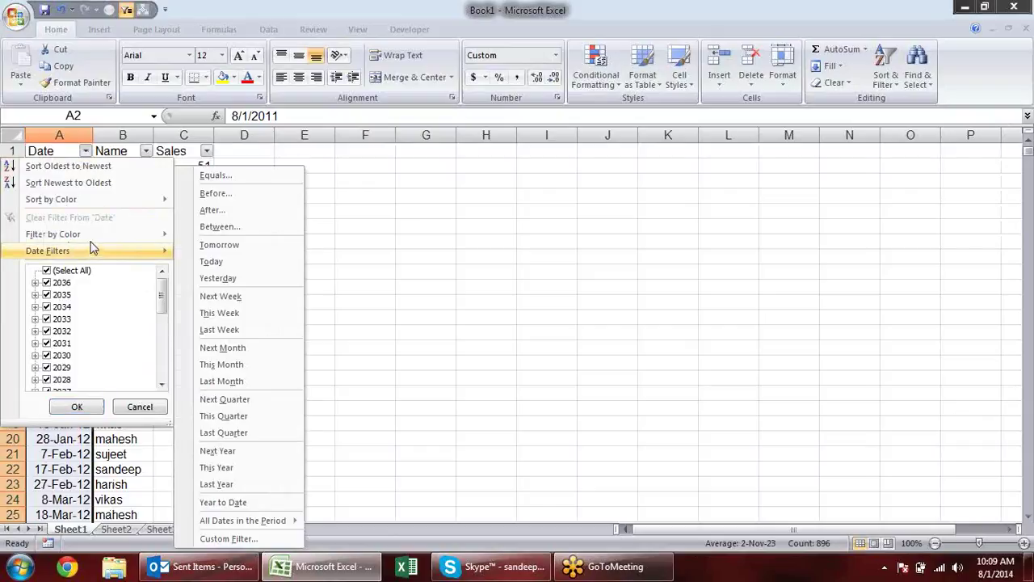
# Filter Date to its two pink cells, then clear the filter and select A2:A897.
pyautogui.moveTo(89, 234)
pyautogui.click(227, 255)
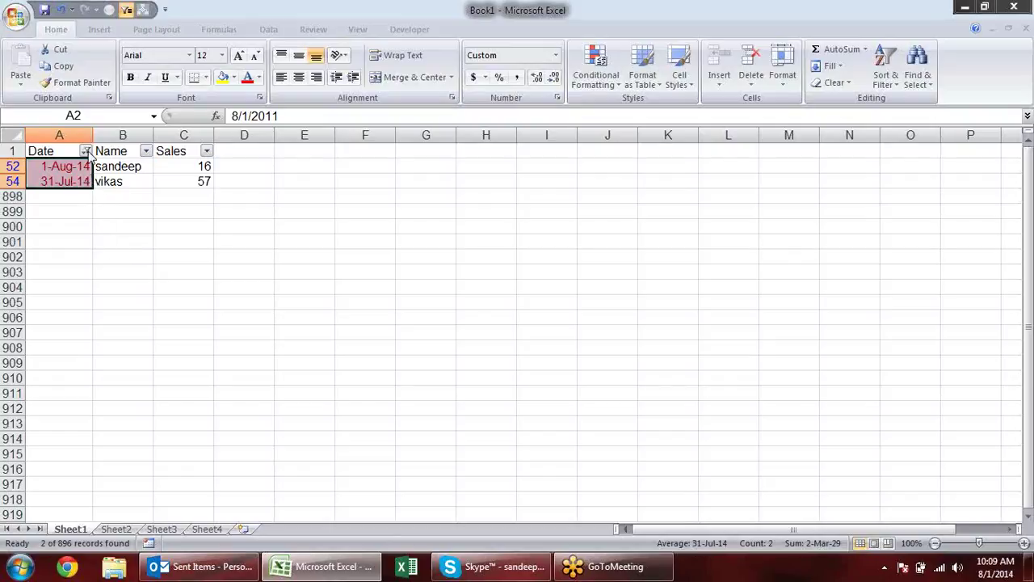
pyautogui.click(86, 152)
pyautogui.click(85, 270)
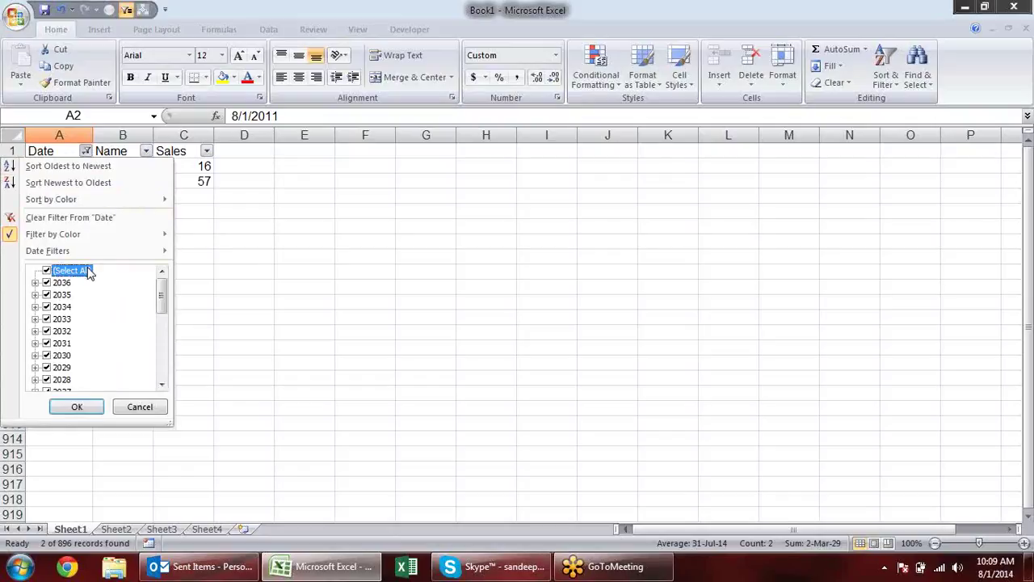
pyautogui.click(78, 407)
pyautogui.click(74, 165)
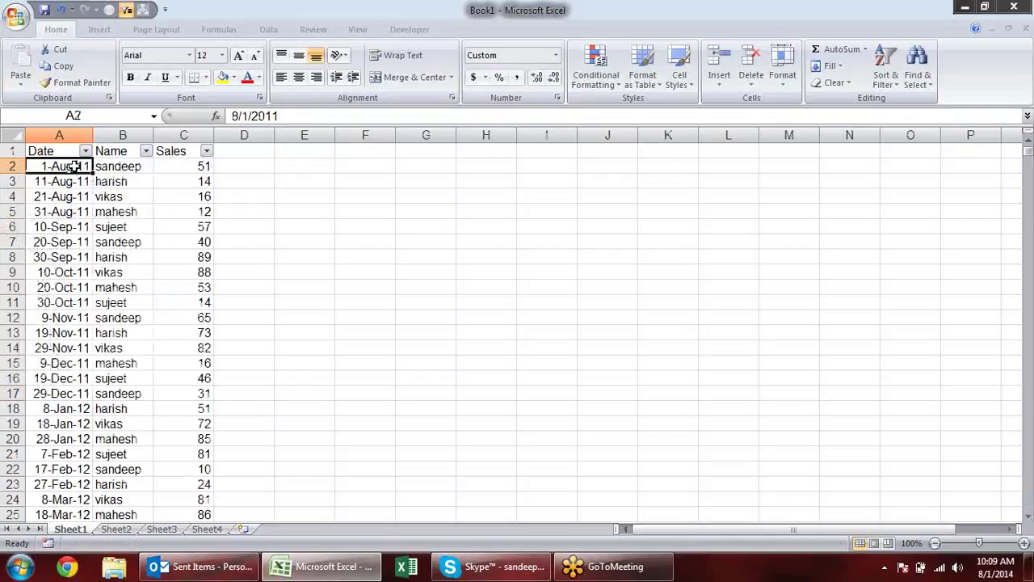
pyautogui.hotkey('ctrl', 'shift', 'Down')
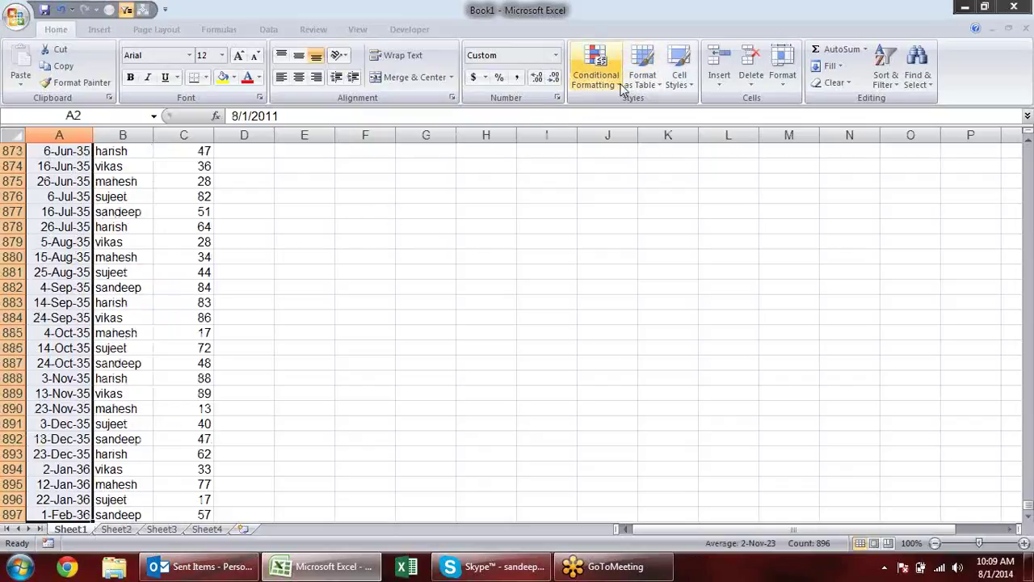
# Delete the Yesterday and Today rules in the Conditional Formatting Rules Manager.
pyautogui.click(595, 73)
pyautogui.moveTo(614, 290)
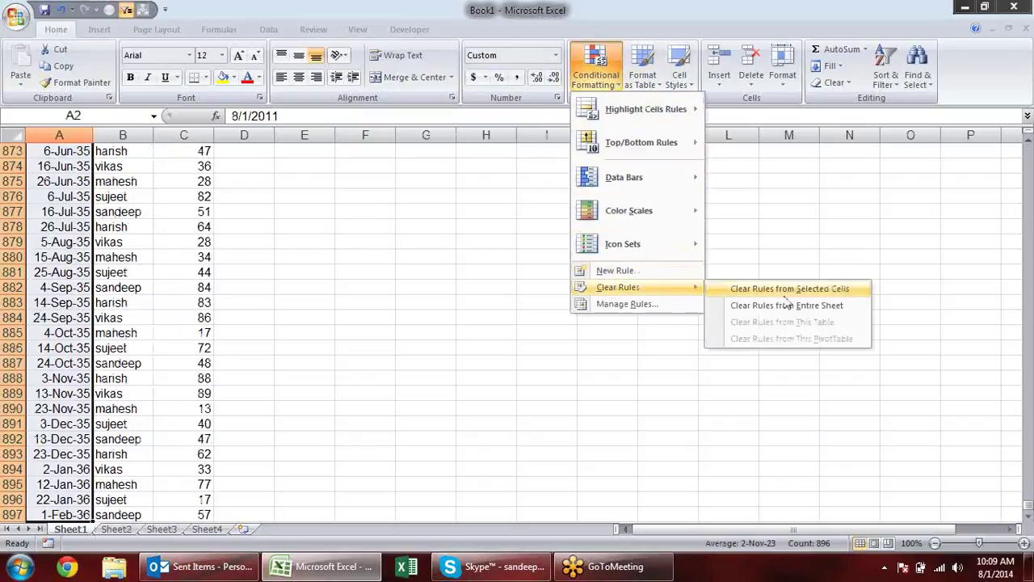
pyautogui.click(641, 306)
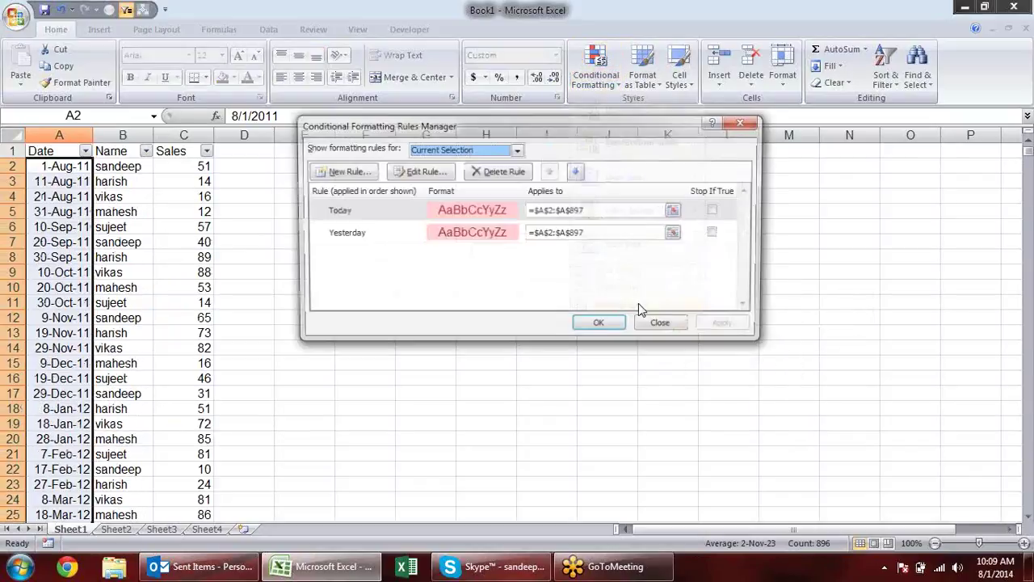
pyautogui.click(387, 237)
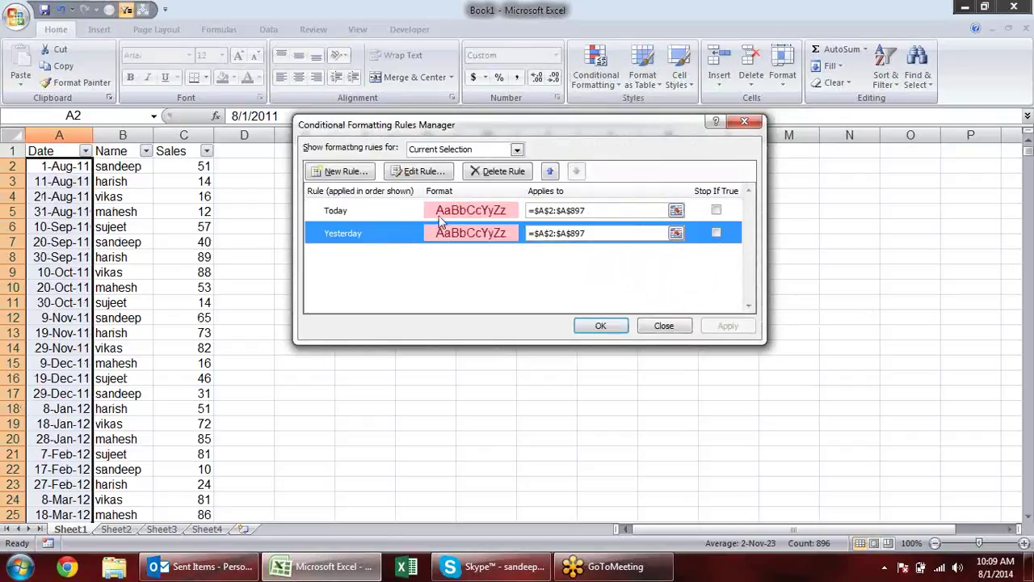
pyautogui.click(501, 172)
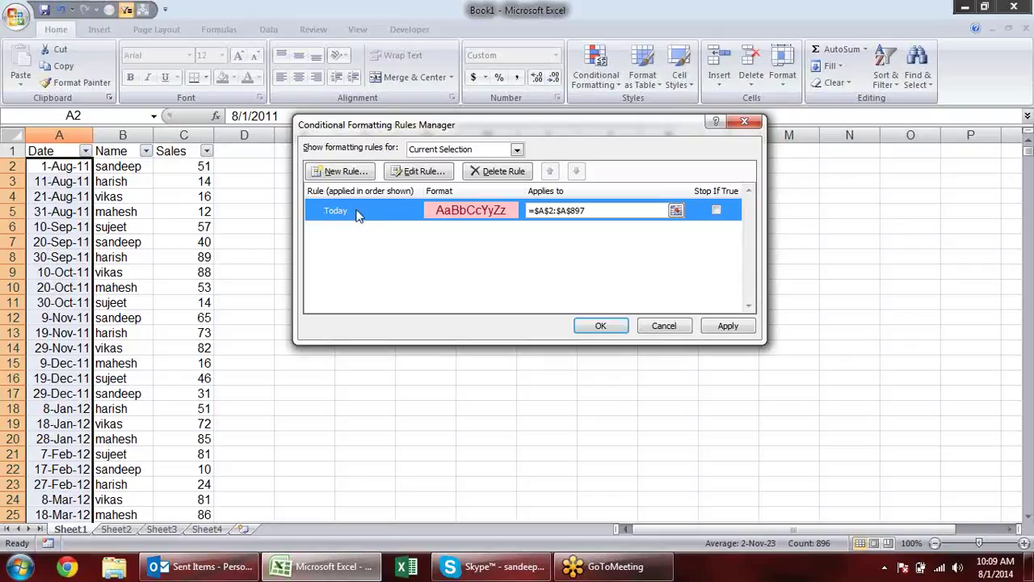
pyautogui.click(513, 171)
pyautogui.click(725, 326)
pyautogui.click(597, 326)
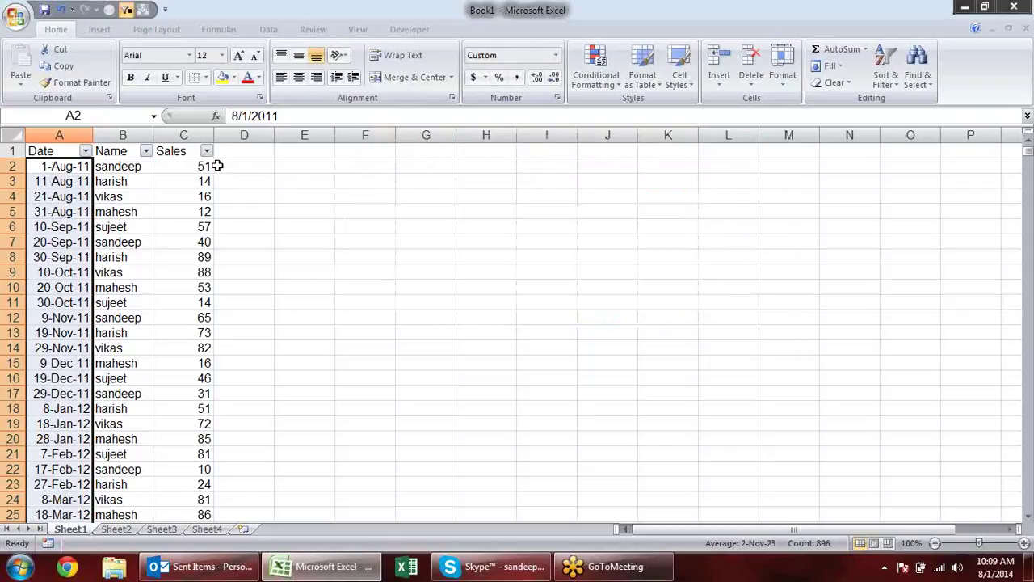
pyautogui.click(594, 81)
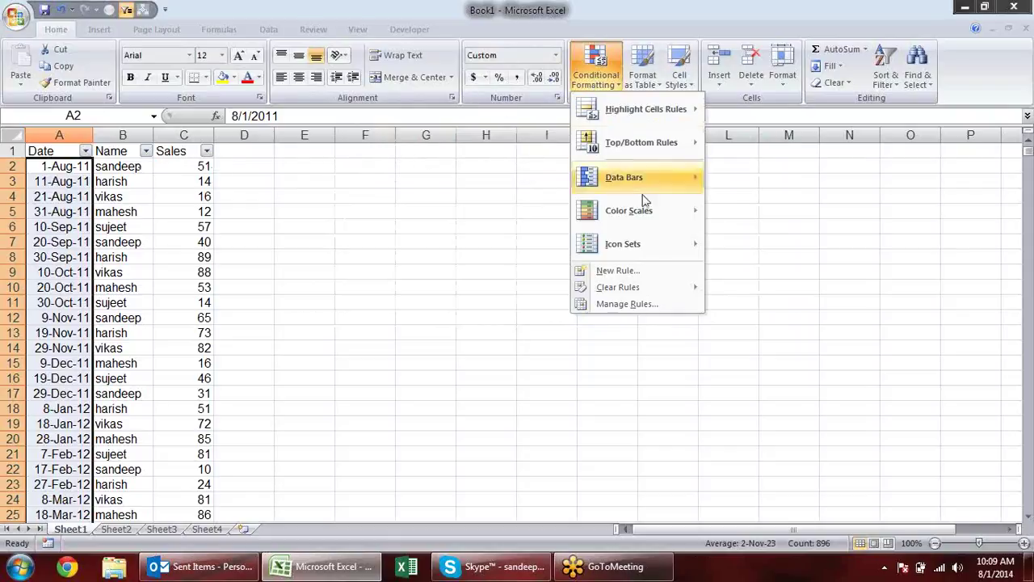
# Add an A Date Occurring rule highlighting dates In the last 7 days.
pyautogui.moveTo(652, 109)
pyautogui.click(751, 279)
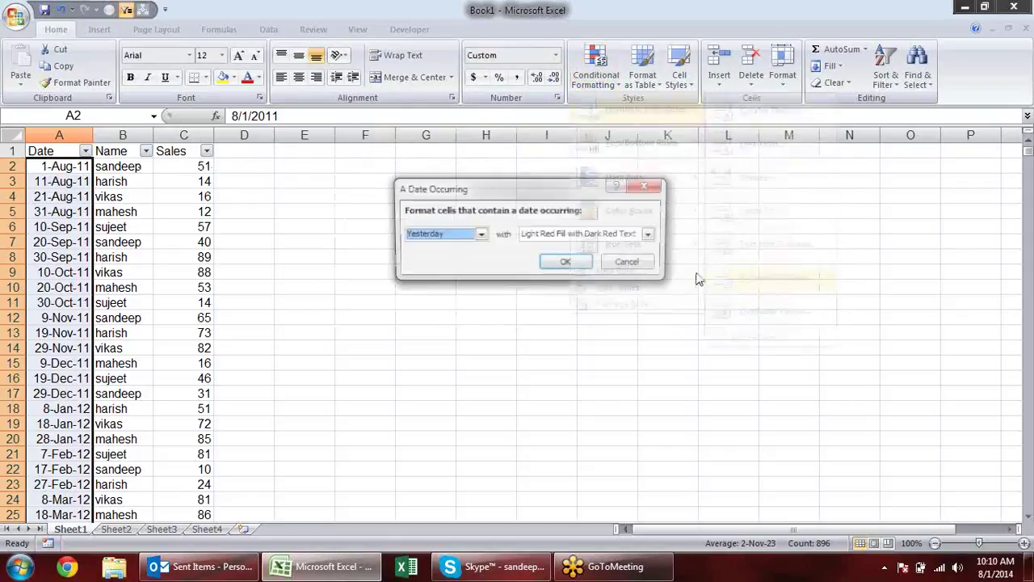
pyautogui.click(479, 235)
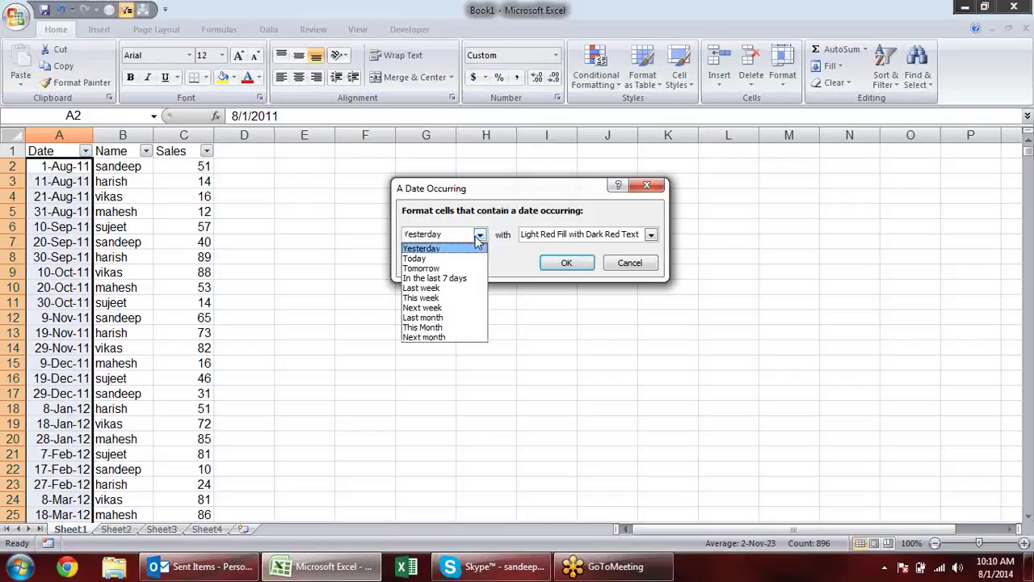
pyautogui.click(453, 280)
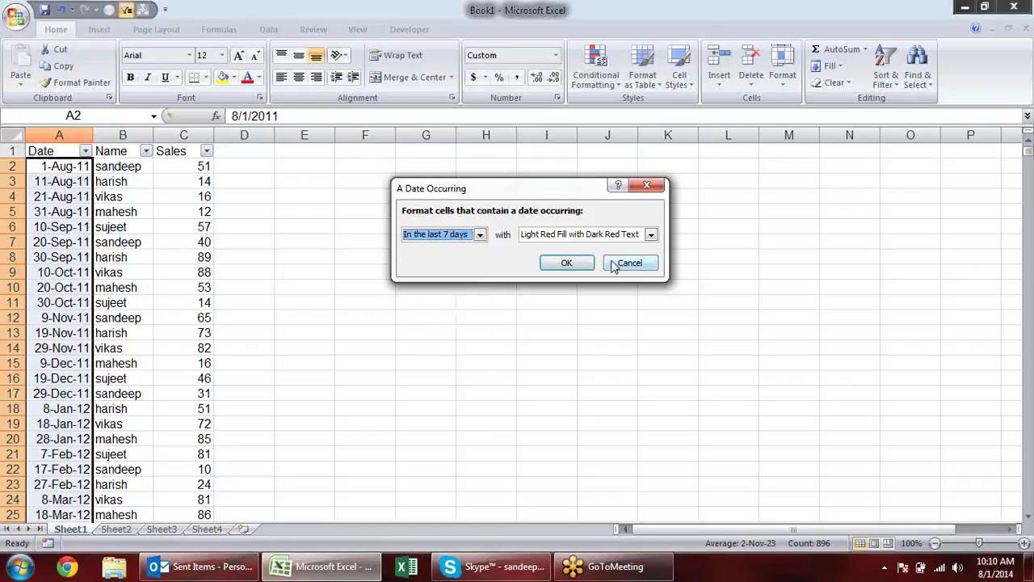
pyautogui.click(567, 263)
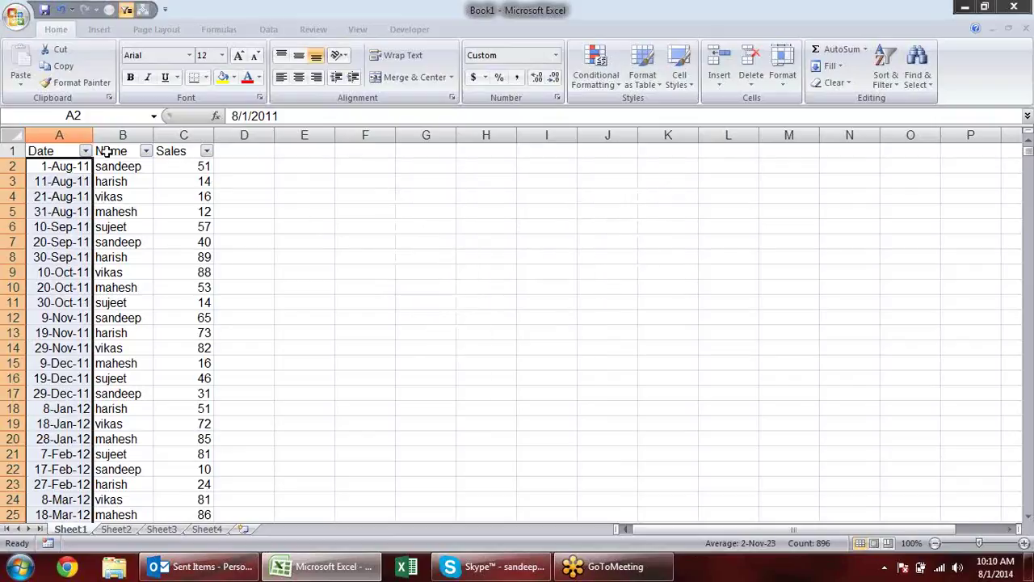
# Filter Date to the three pink rows, then clear the filter and select A2.
pyautogui.click(85, 151)
pyautogui.moveTo(81, 235)
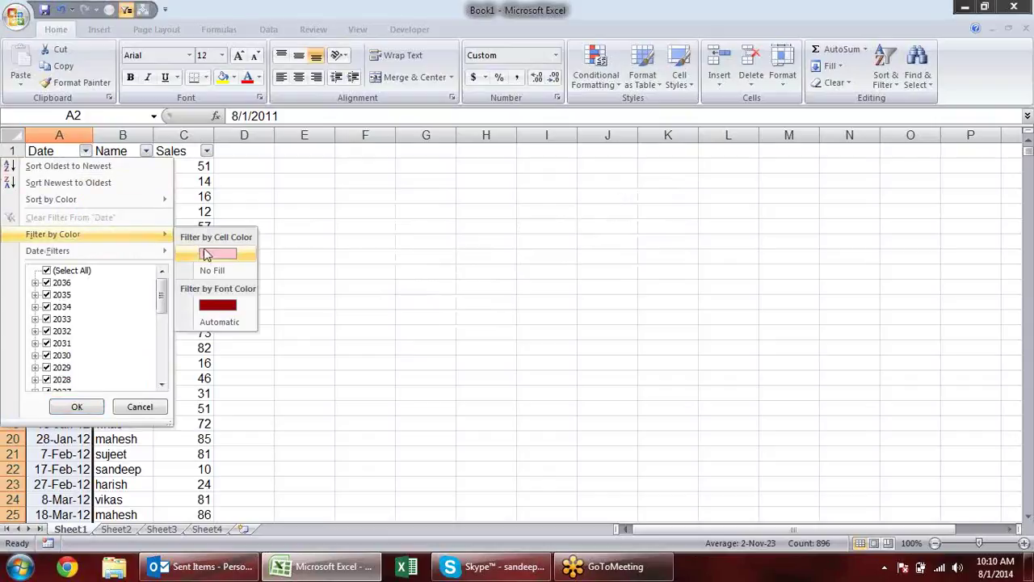
pyautogui.click(243, 254)
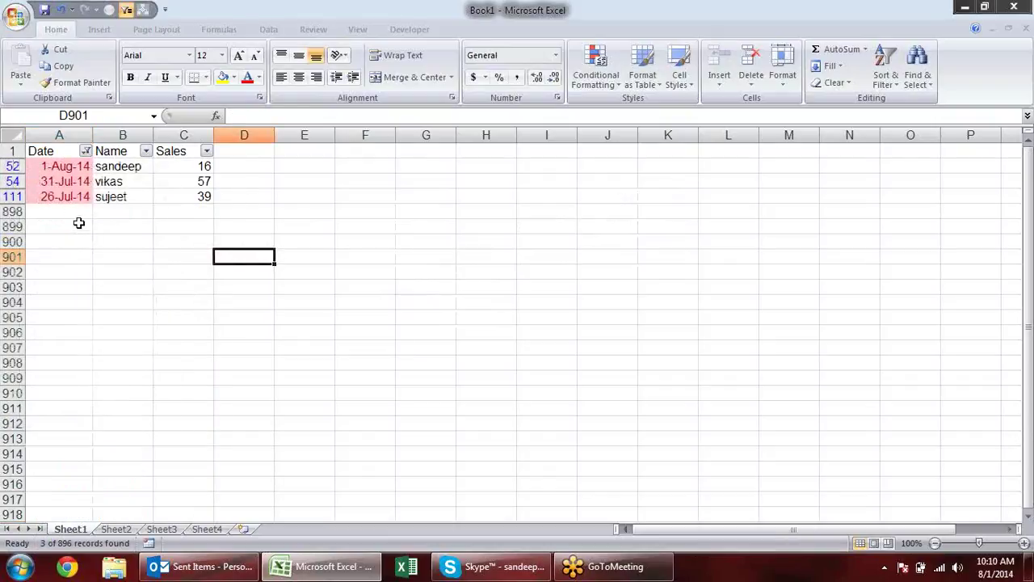
pyautogui.click(85, 151)
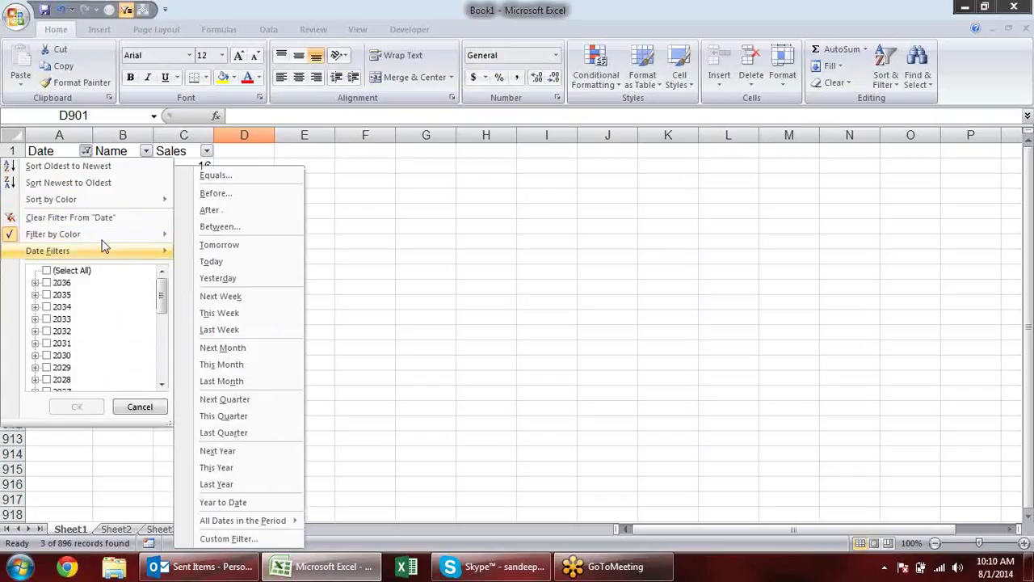
pyautogui.moveTo(74, 236)
pyautogui.click(73, 217)
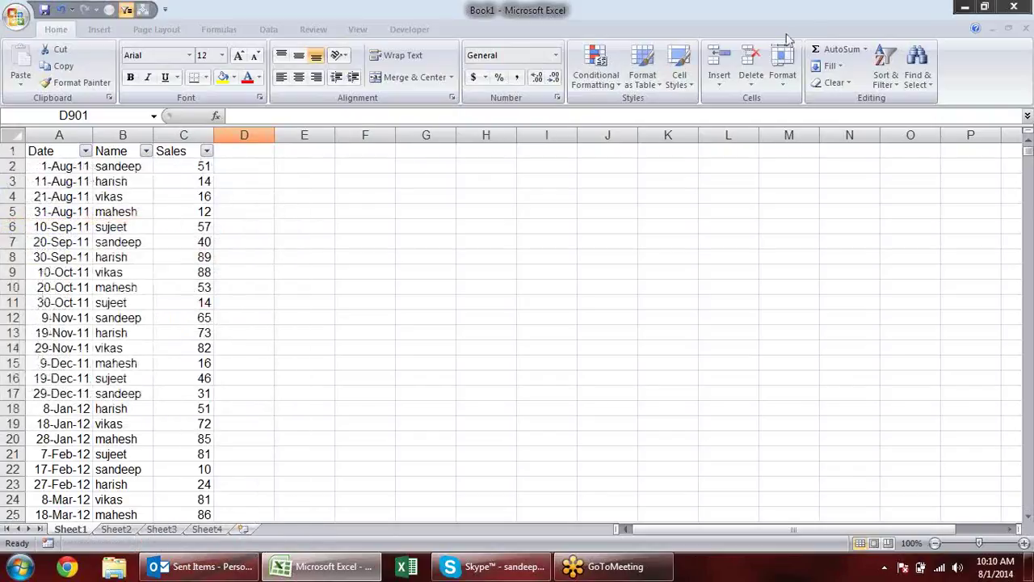
pyautogui.click(79, 161)
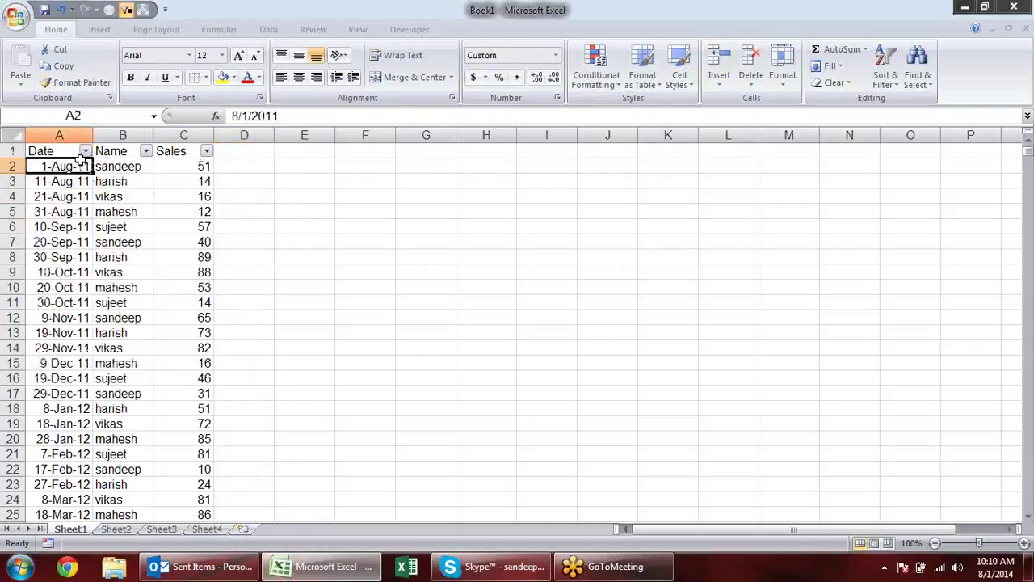
pyautogui.hotkey('ctrl', 'shift', 'Down')
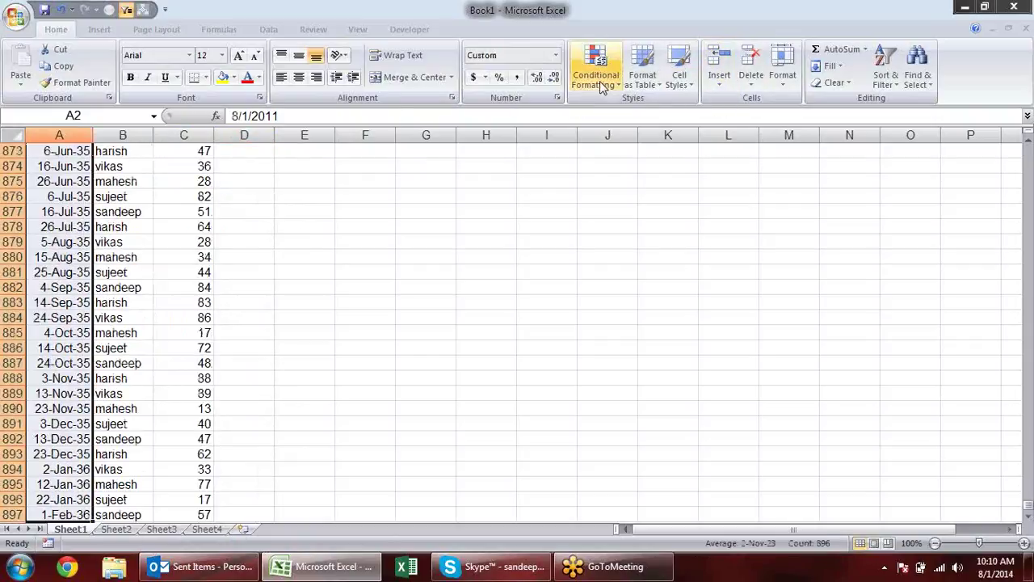
pyautogui.click(600, 81)
pyautogui.moveTo(650, 109)
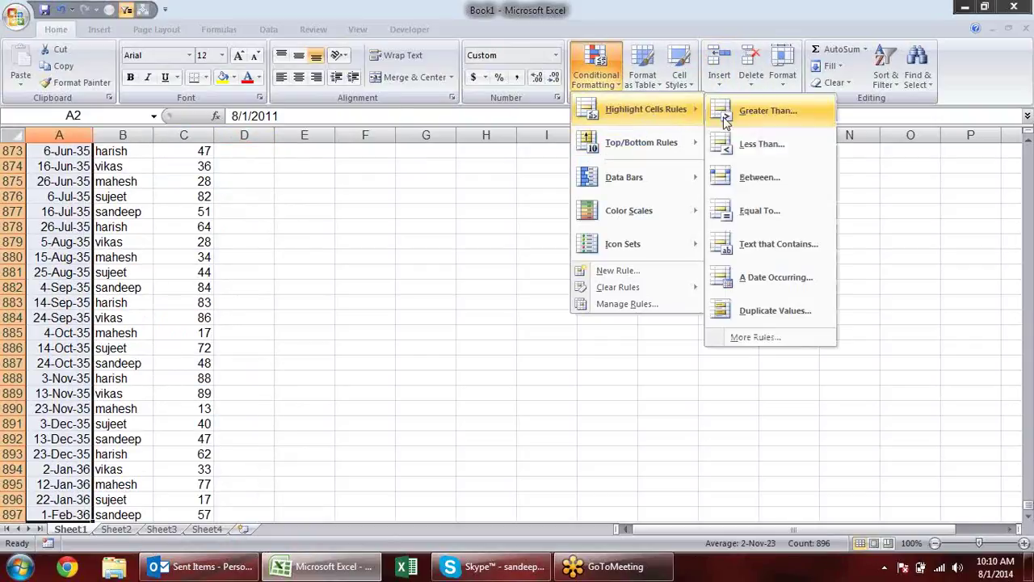
pyautogui.click(770, 289)
pyautogui.click(480, 234)
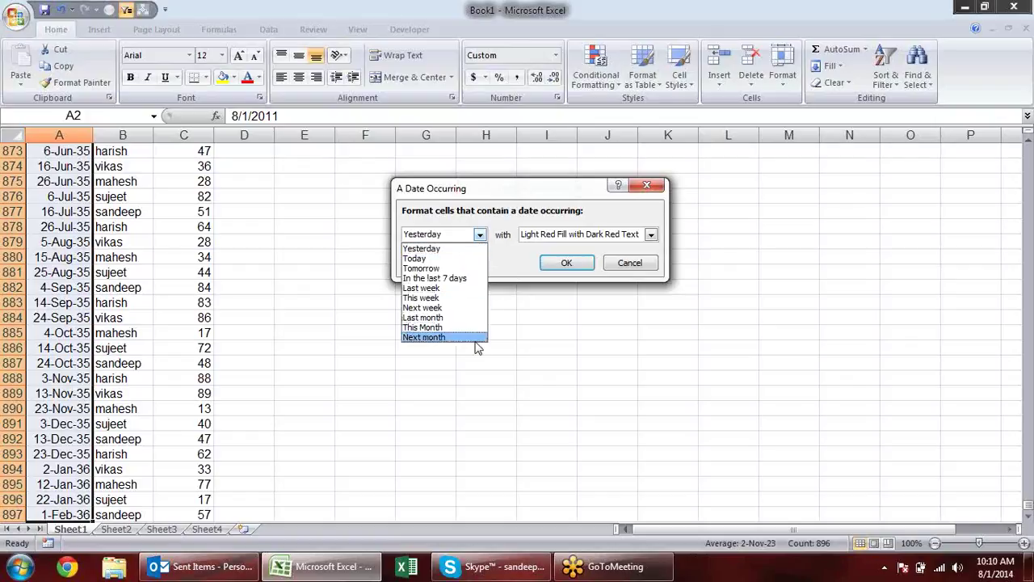
pyautogui.click(643, 274)
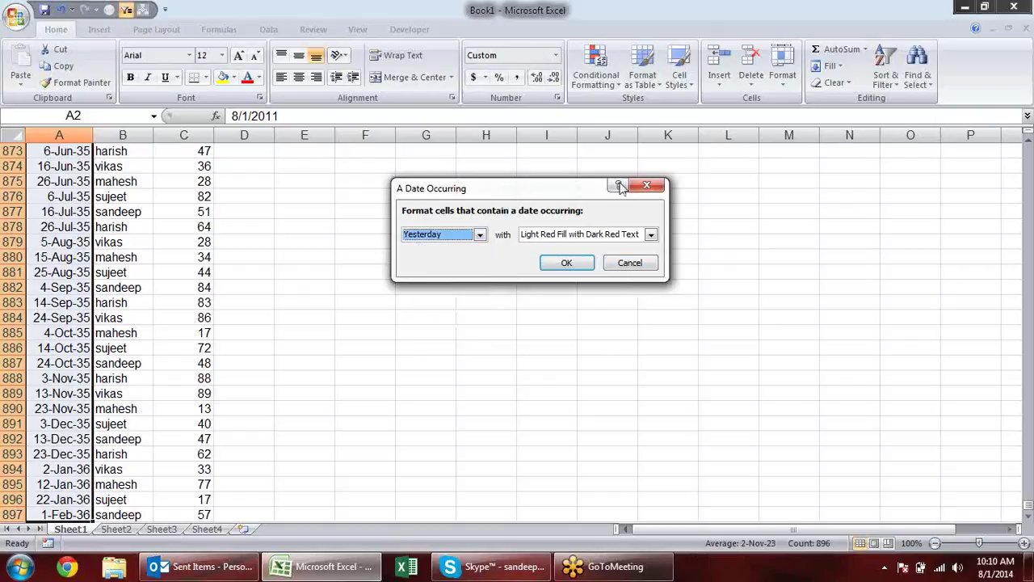
pyautogui.click(626, 265)
pyautogui.click(616, 90)
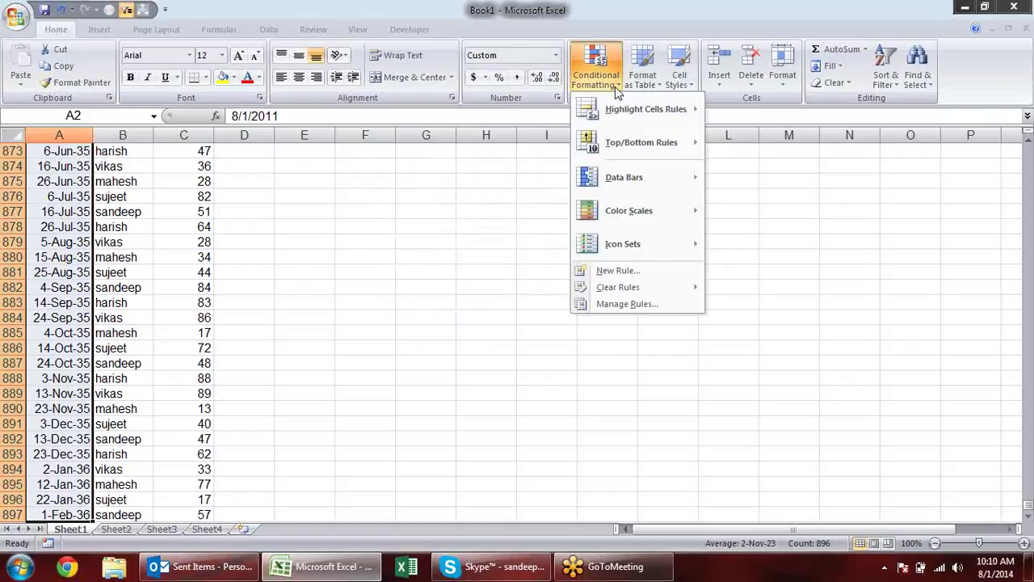
pyautogui.click(366, 272)
# Select the Sales values from C2 down to C897.
pyautogui.click(194, 210)
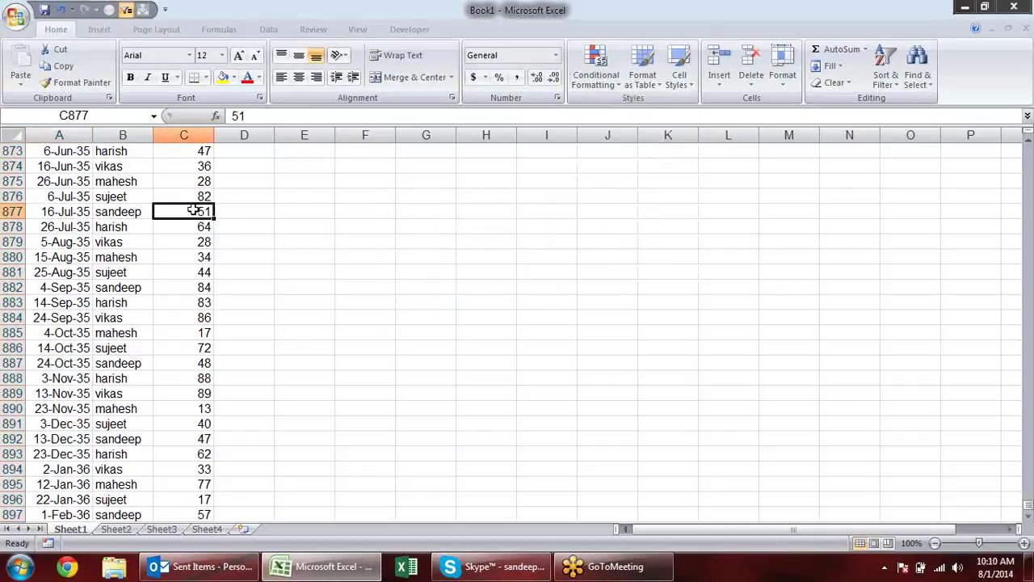
pyautogui.hotkey('ctrl', 'Up')
pyautogui.press('Down')
pyautogui.hotkey('ctrl', 'shift', 'Down')
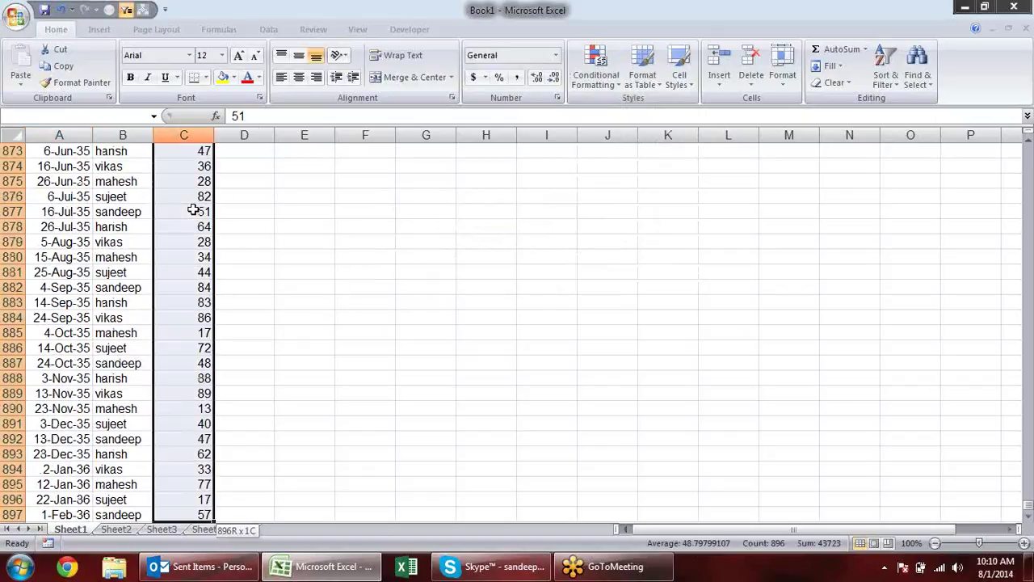
# Apply a Duplicate Values rule with light red fill and dark red text.
pyautogui.click(596, 73)
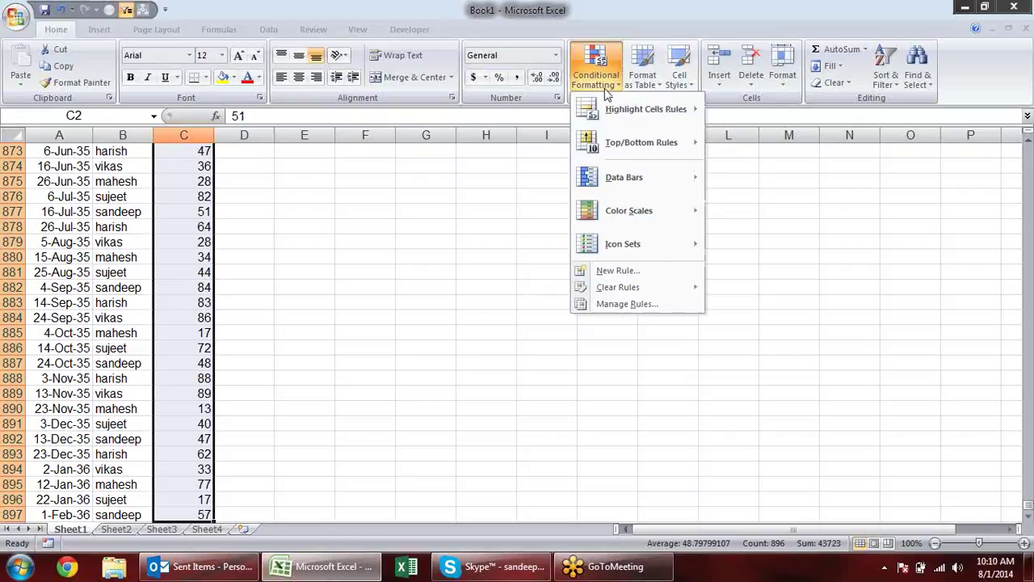
pyautogui.moveTo(614, 120)
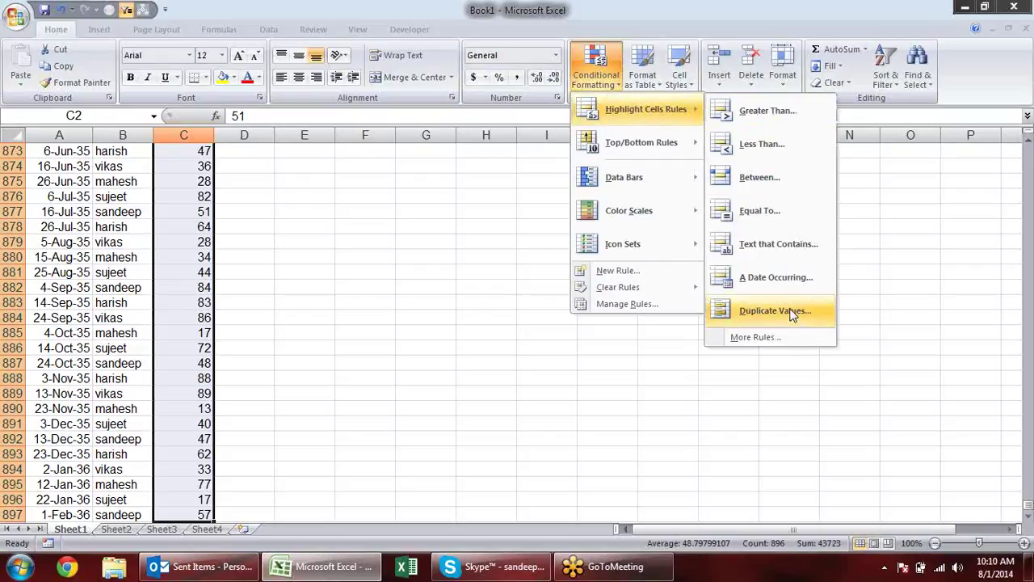
pyautogui.click(774, 310)
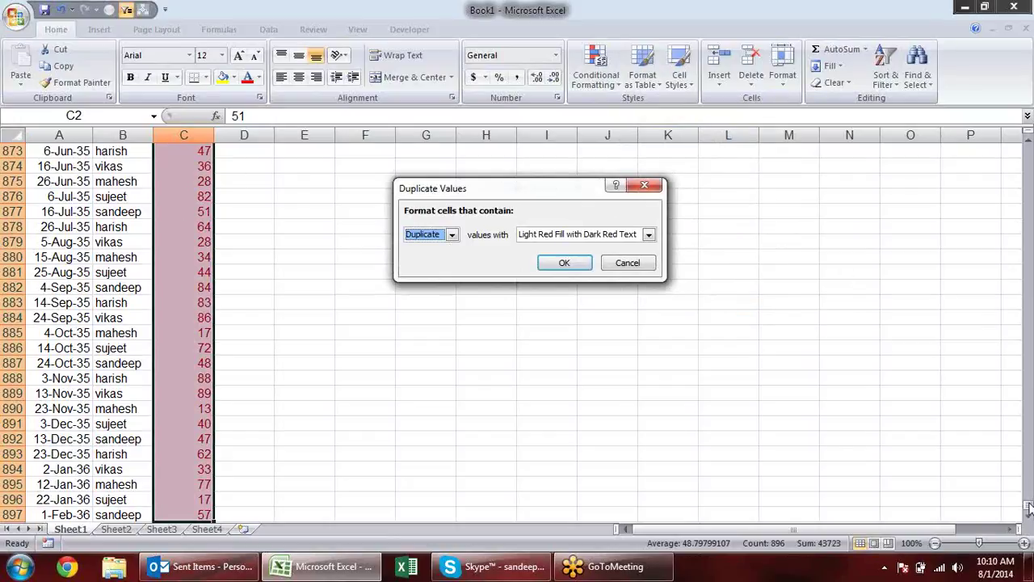
pyautogui.click(566, 261)
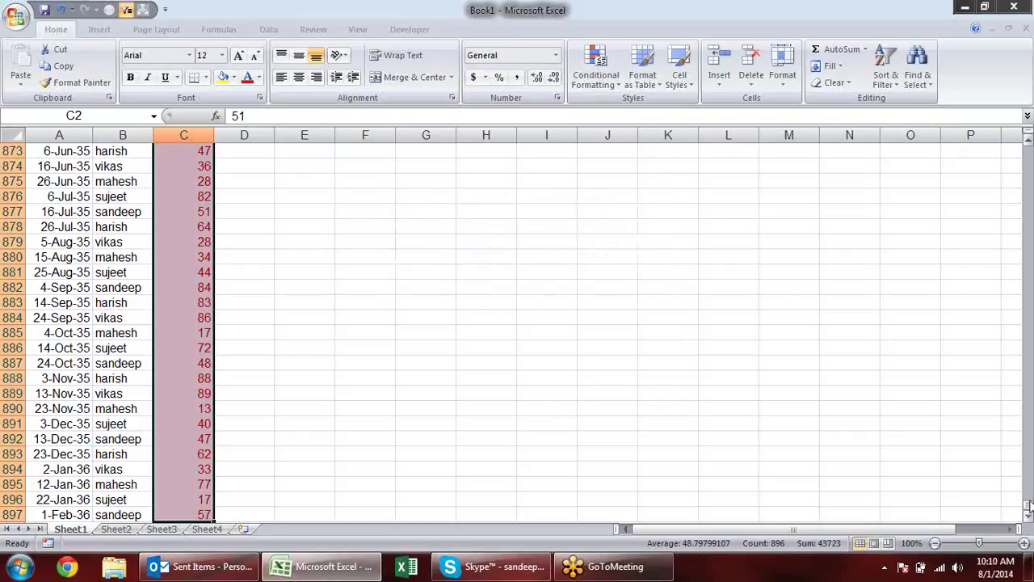
pyautogui.moveTo(1028, 507); pyautogui.dragTo(1016, 137)
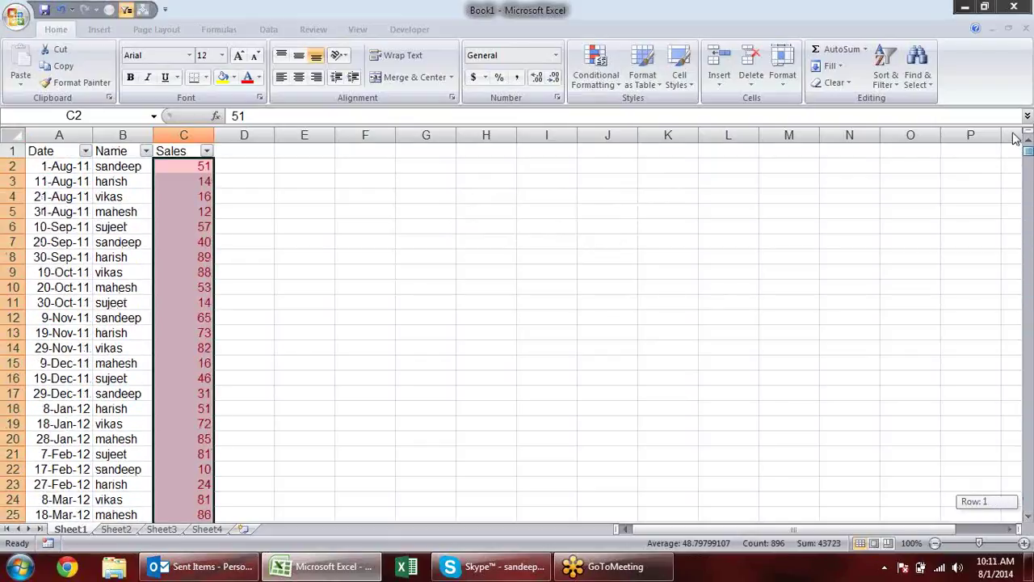
pyautogui.doubleClick(198, 167)
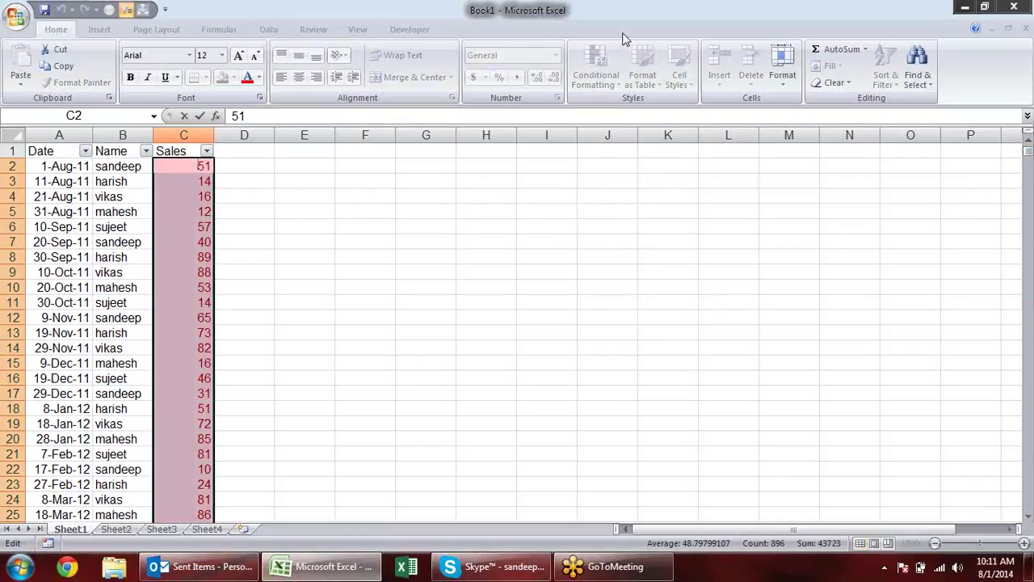
# Clear the conditional formatting rules from the selected Sales cells.
pyautogui.press('Escape')
pyautogui.click(595, 69)
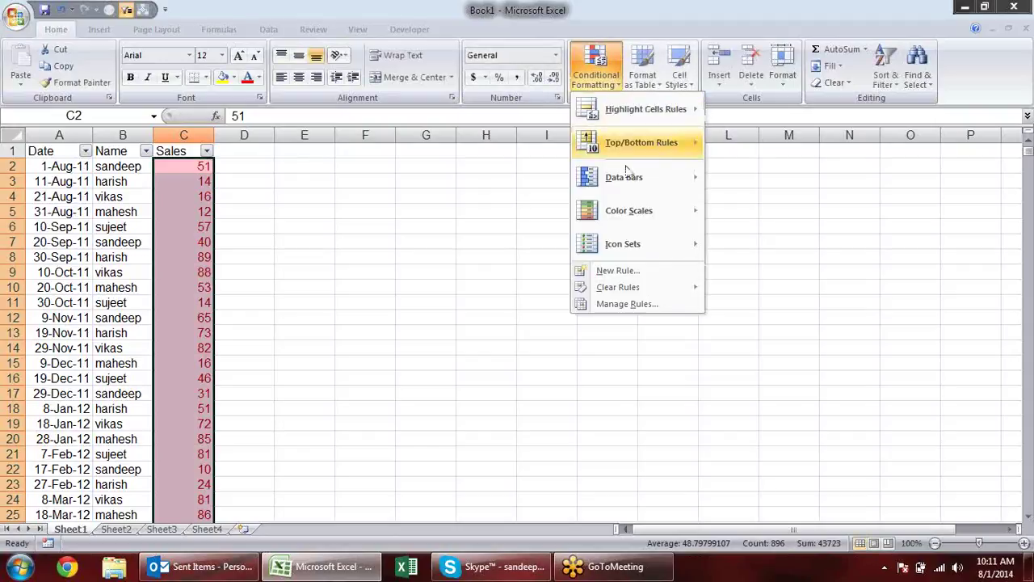
pyautogui.moveTo(662, 289)
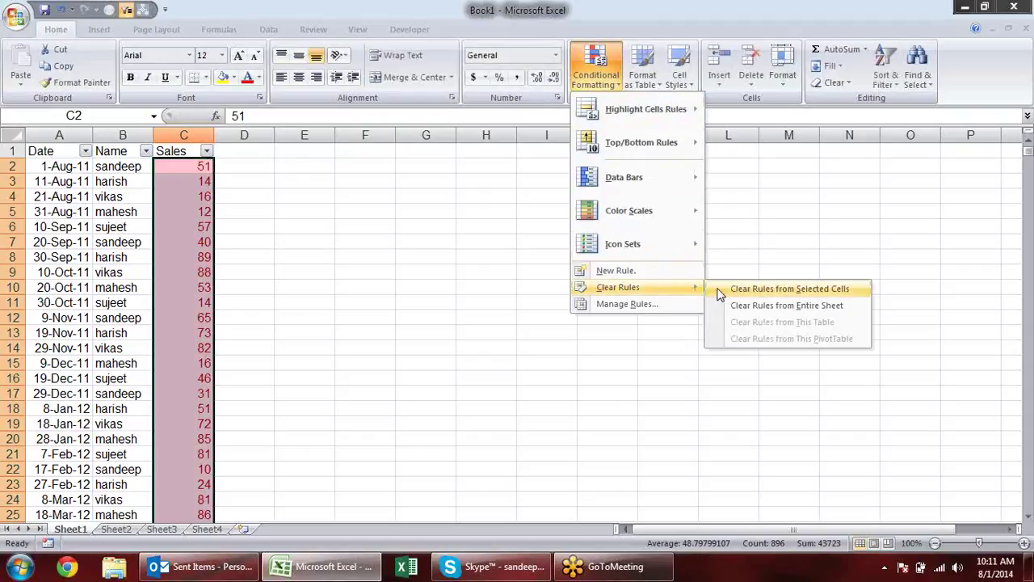
pyautogui.click(743, 289)
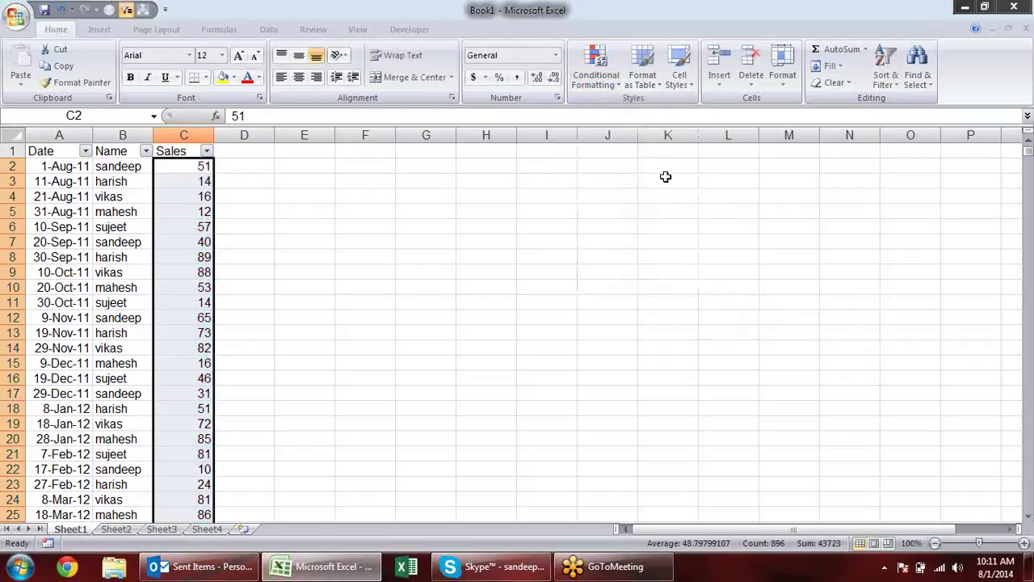
# Switch the Duplicate Values setting to Unique, which highlights no Sales values.
pyautogui.click(606, 81)
pyautogui.moveTo(640, 109)
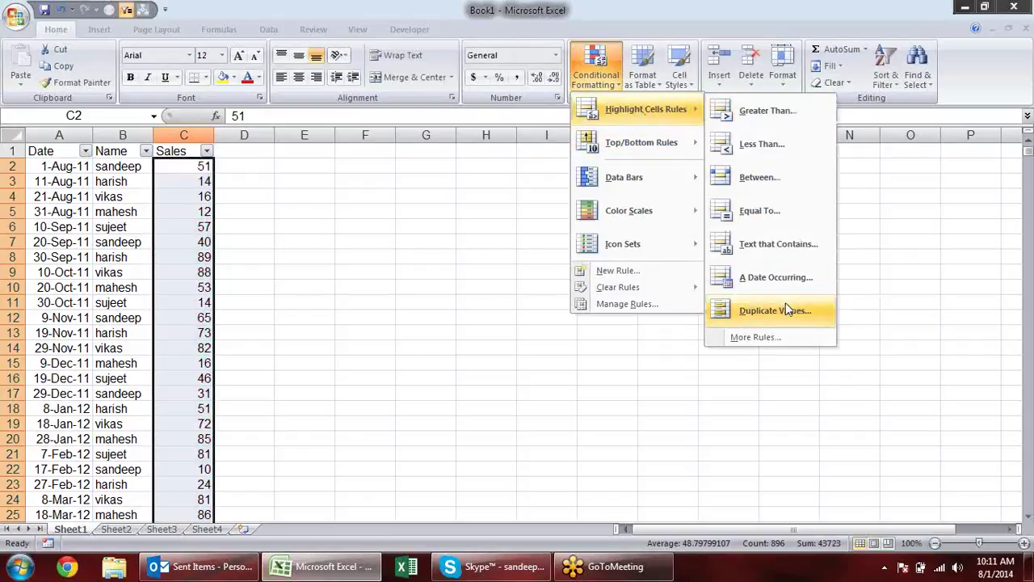
pyautogui.click(761, 307)
pyautogui.click(452, 235)
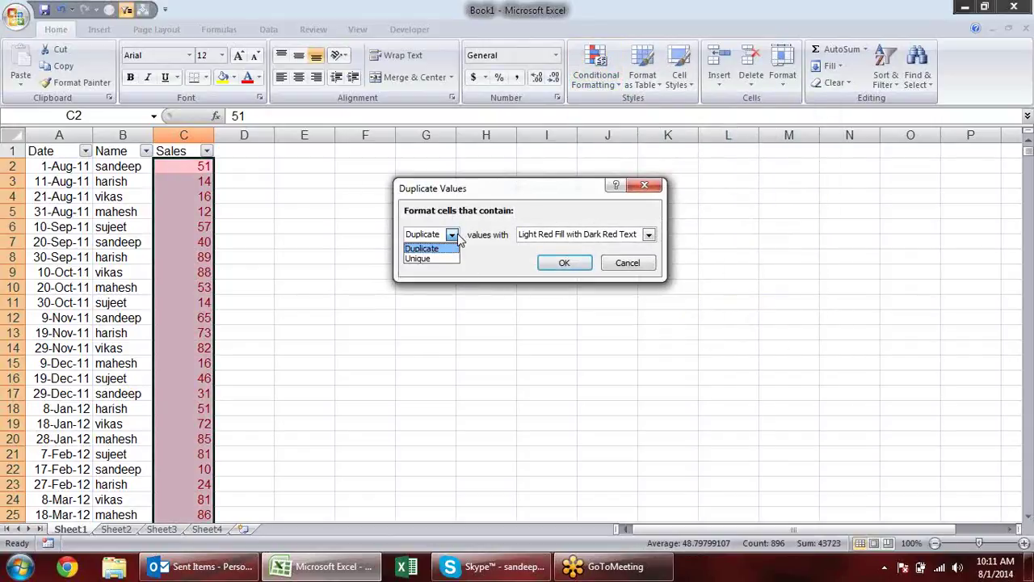
pyautogui.click(455, 259)
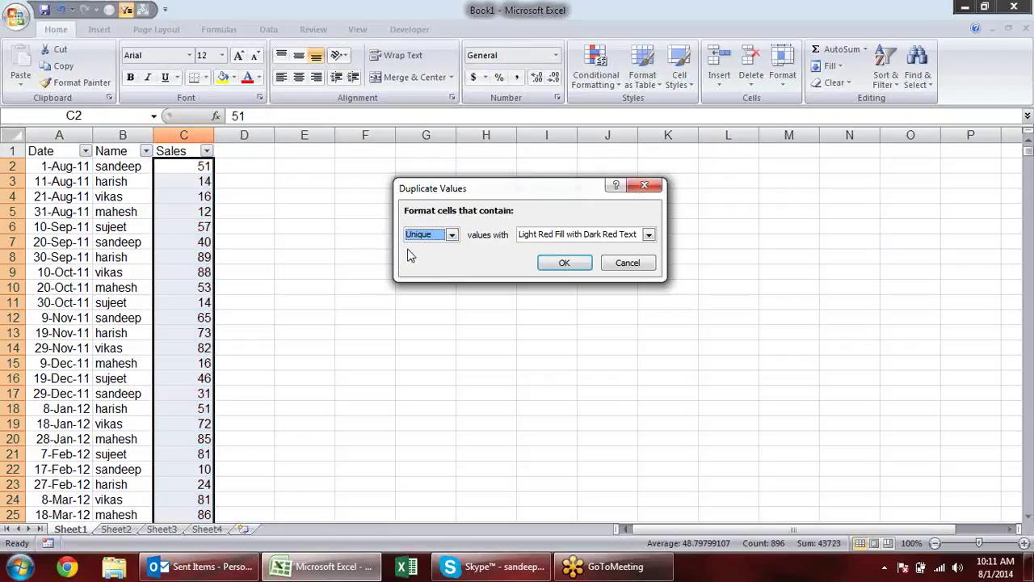
pyautogui.press('Return')
# Open the Sales filter dropdown and close it unchanged.
pyautogui.click(207, 151)
pyautogui.click(207, 151)
pyautogui.click(207, 151)
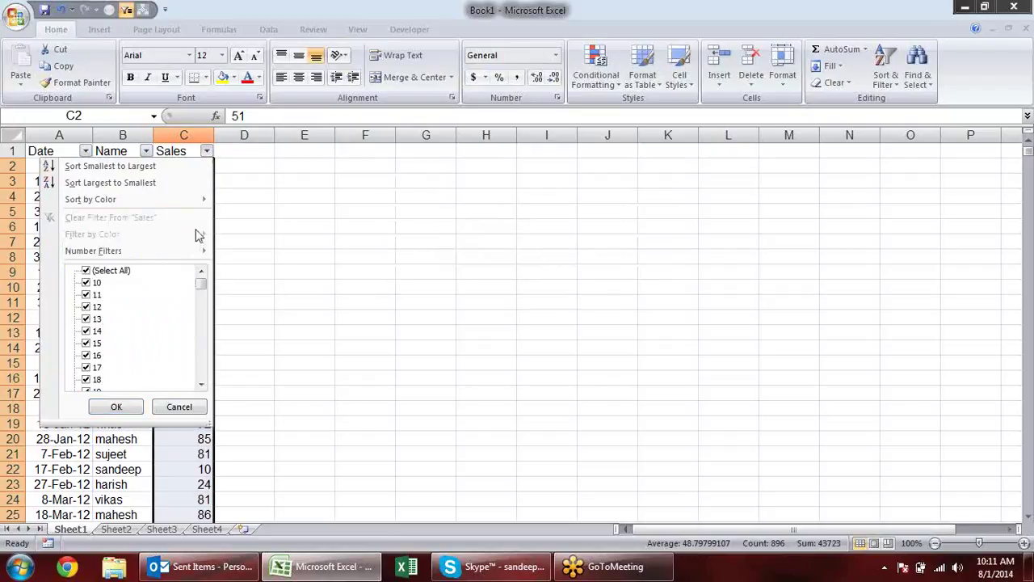
pyautogui.press('Escape')
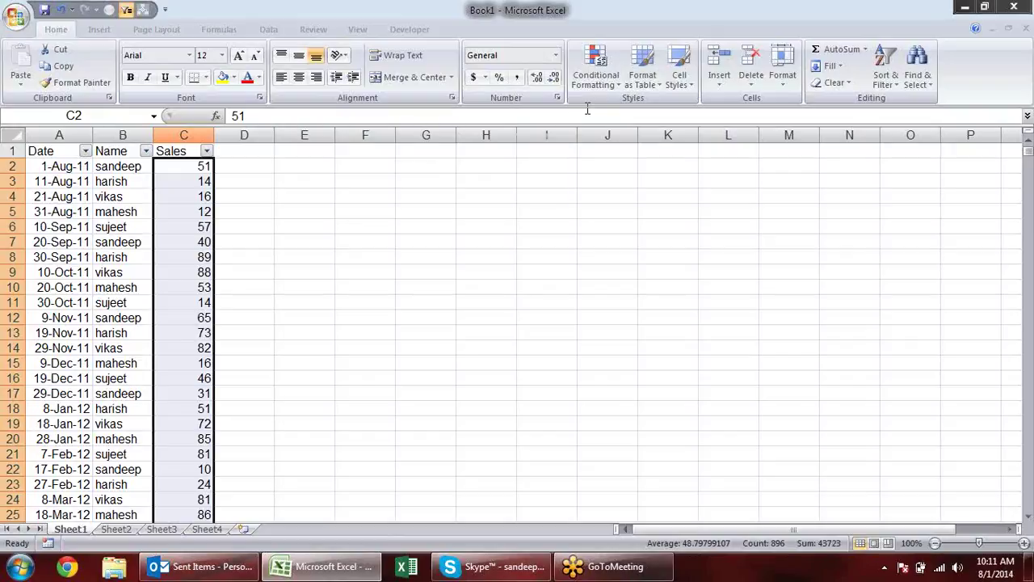
# Add a Top 10 Items rule highlighting the top 10 Sales values in light red.
pyautogui.click(596, 80)
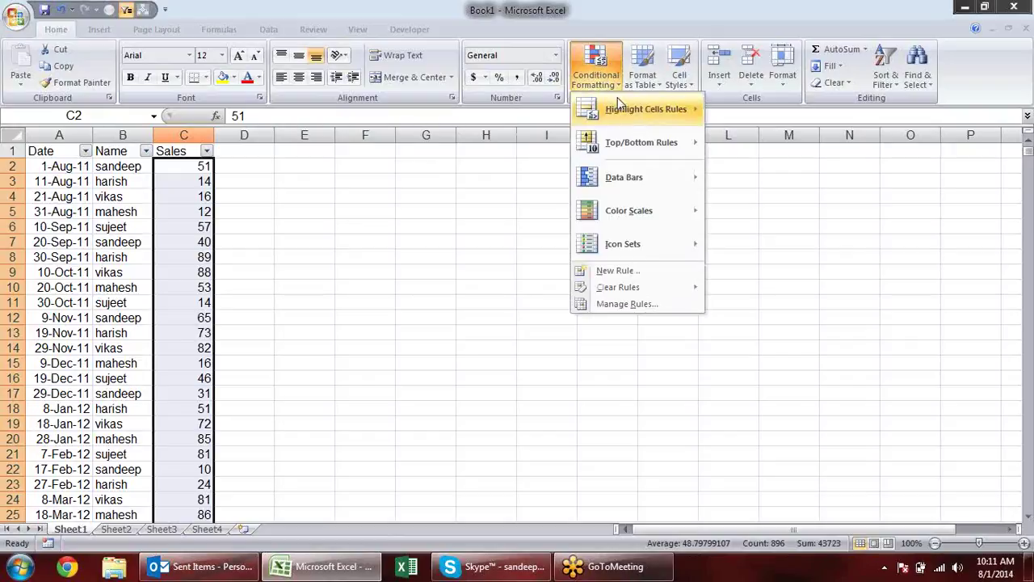
pyautogui.moveTo(658, 122)
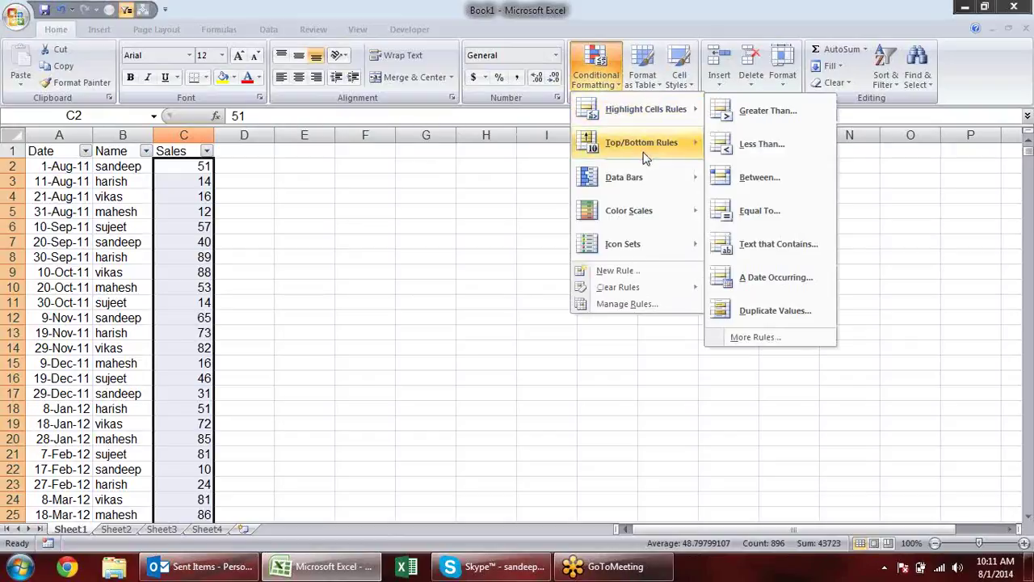
pyautogui.moveTo(606, 146)
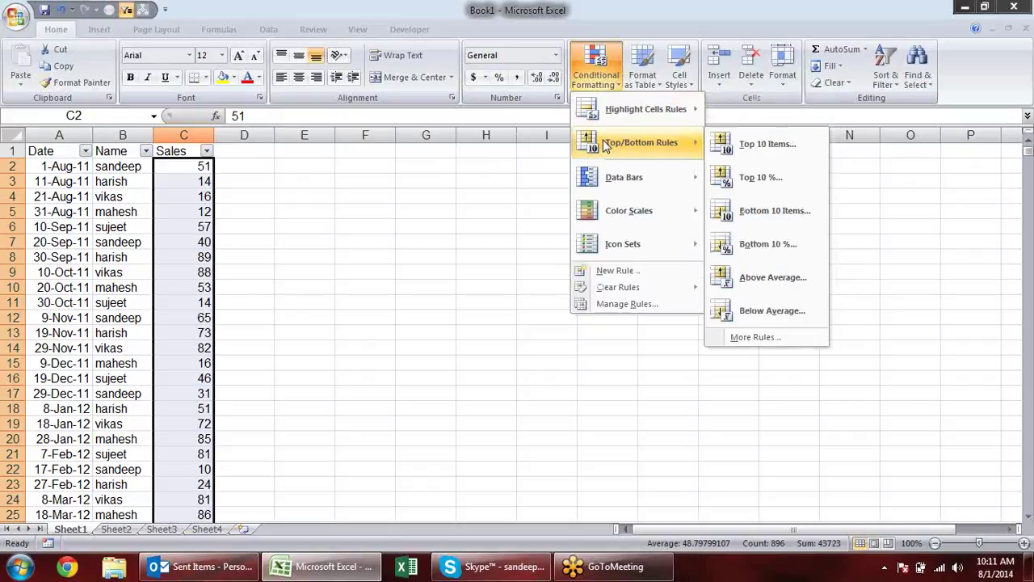
pyautogui.click(745, 145)
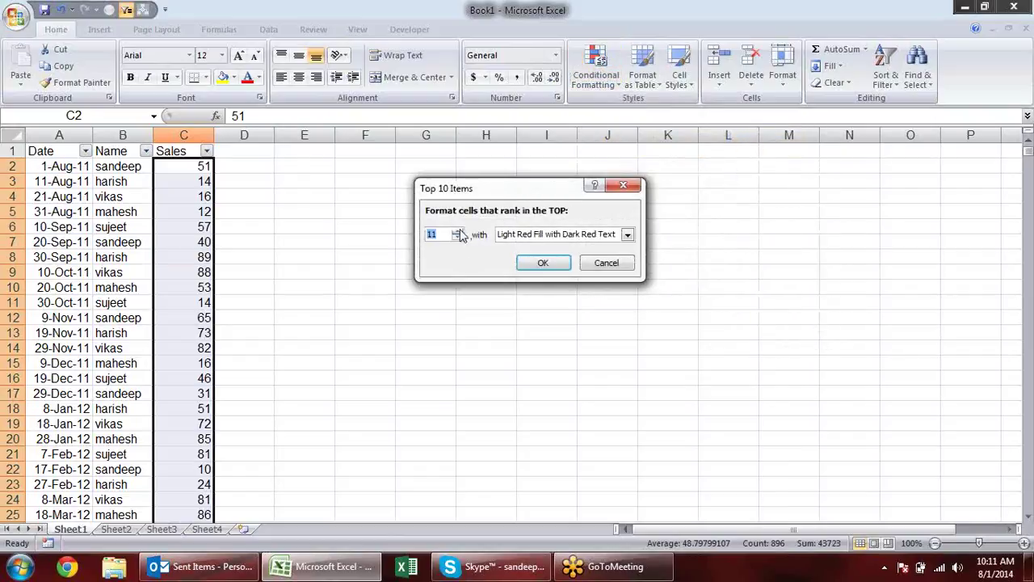
pyautogui.click(457, 231)
pyautogui.click(456, 231)
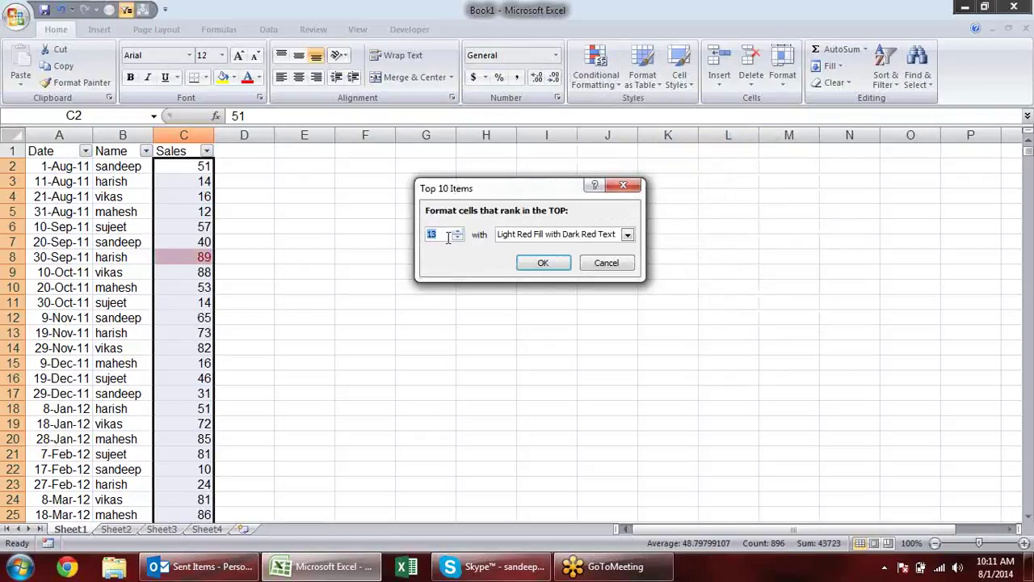
pyautogui.write('1')
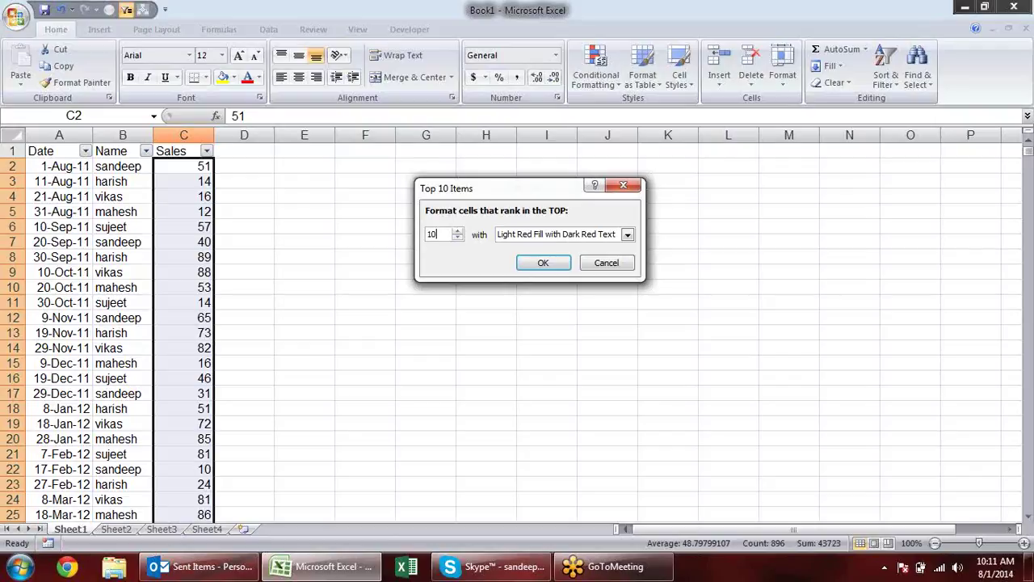
pyautogui.click(543, 262)
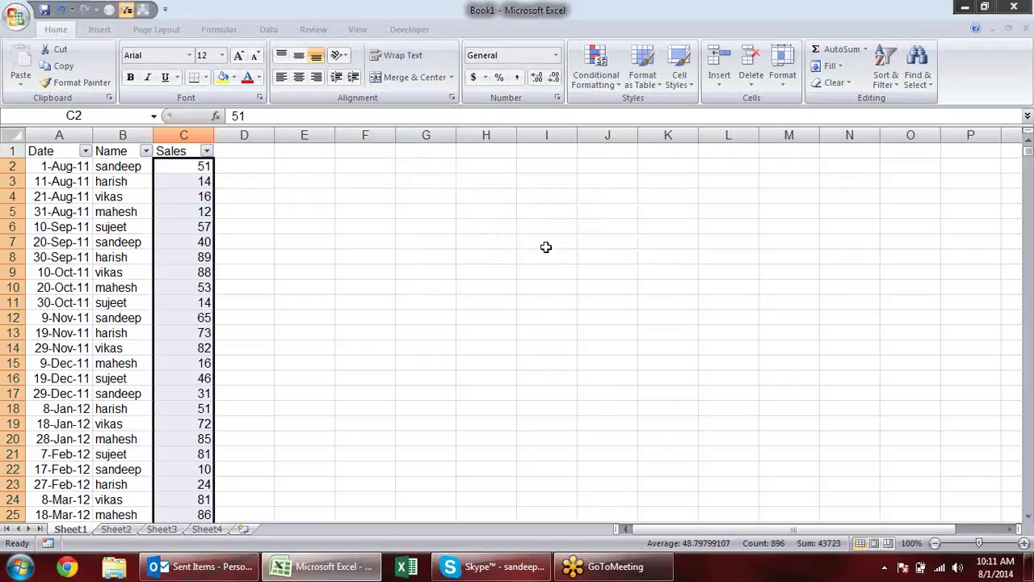
# Filter Sales by the pink cell colour, leaving 11 rows valued 90.
pyautogui.click(207, 153)
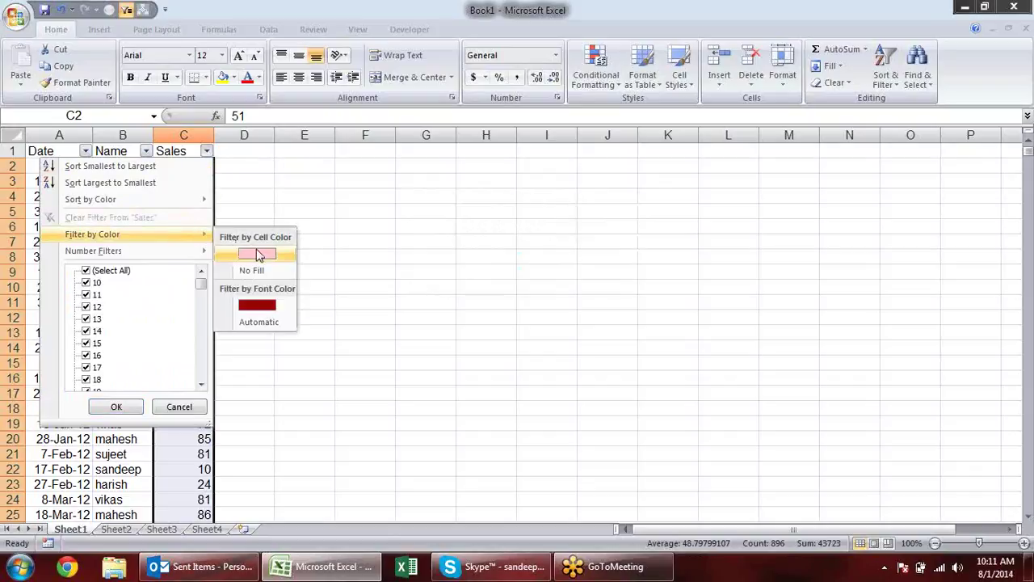
pyautogui.click(256, 253)
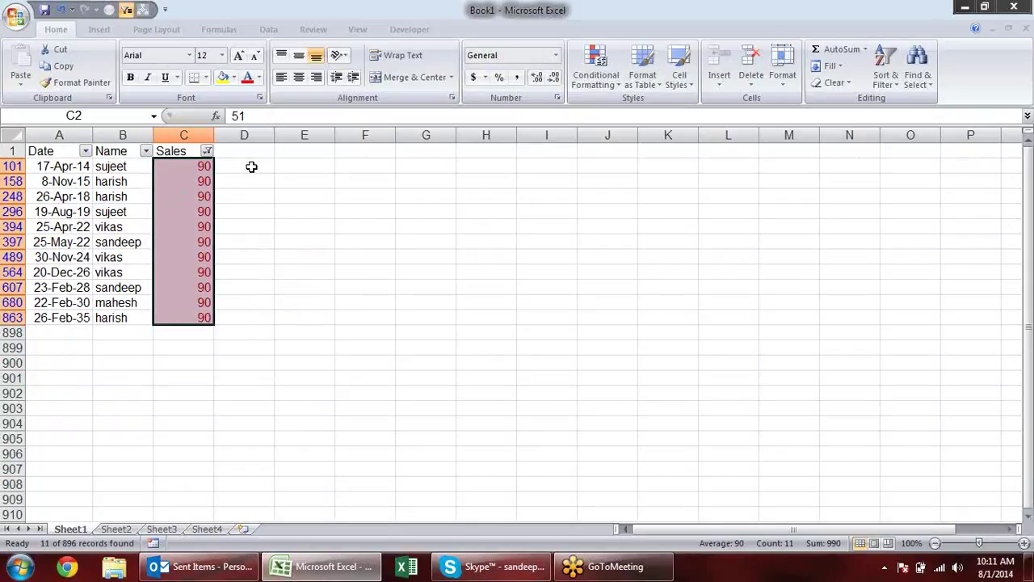
pyautogui.click(207, 151)
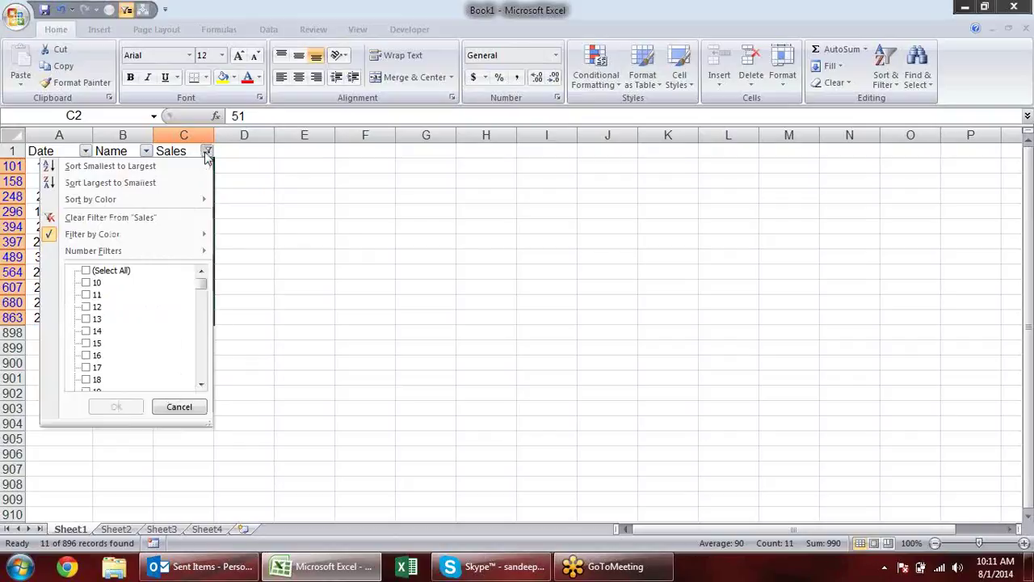
# Clear the Sales filter and add a Top 10% rule in light red.
pyautogui.click(133, 217)
pyautogui.click(598, 73)
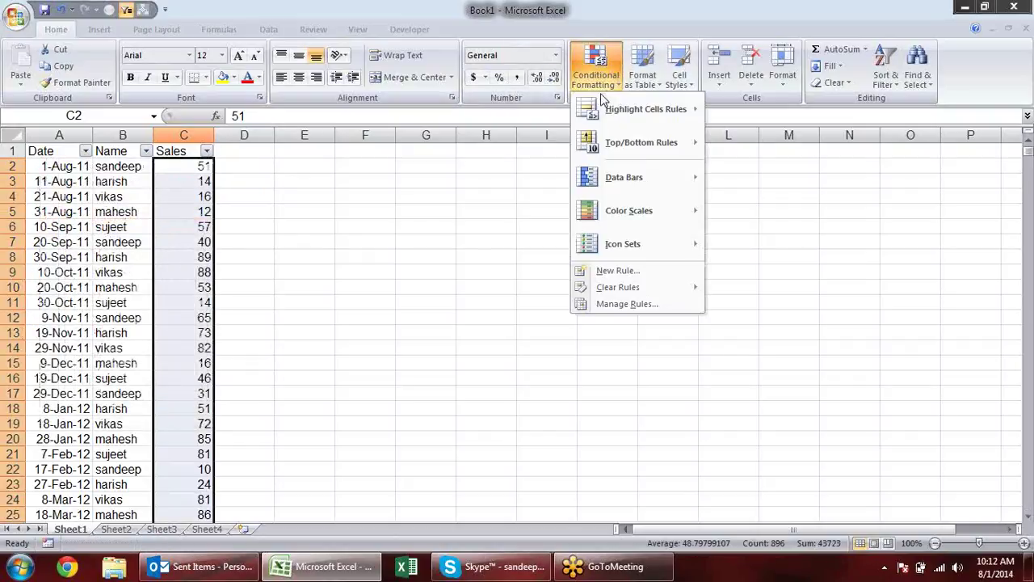
pyautogui.moveTo(638, 142)
pyautogui.click(760, 186)
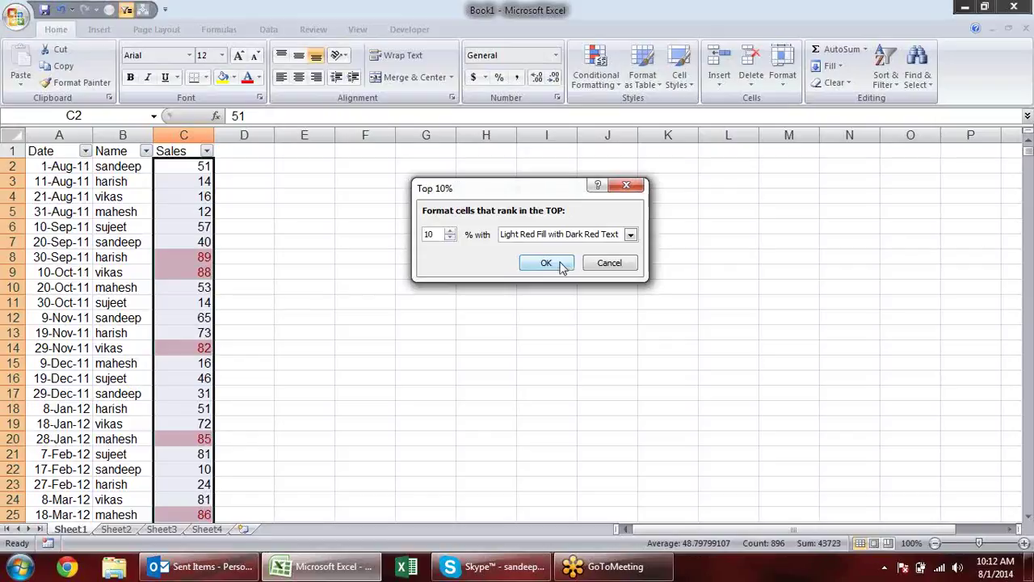
pyautogui.click(546, 263)
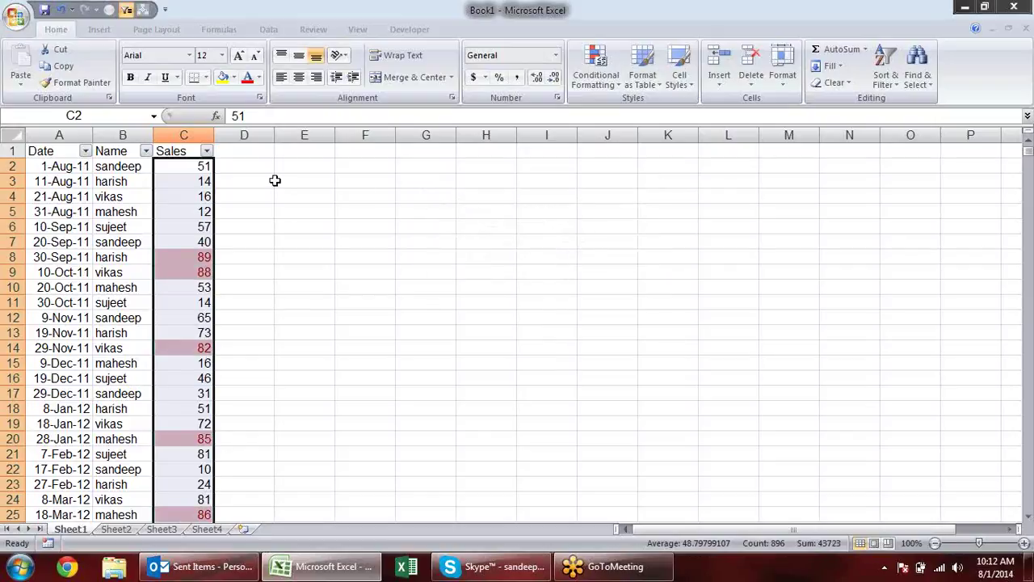
# Filter Sales by the pink cell colour and review the 99 matching rows.
pyautogui.click(207, 151)
pyautogui.moveTo(192, 237)
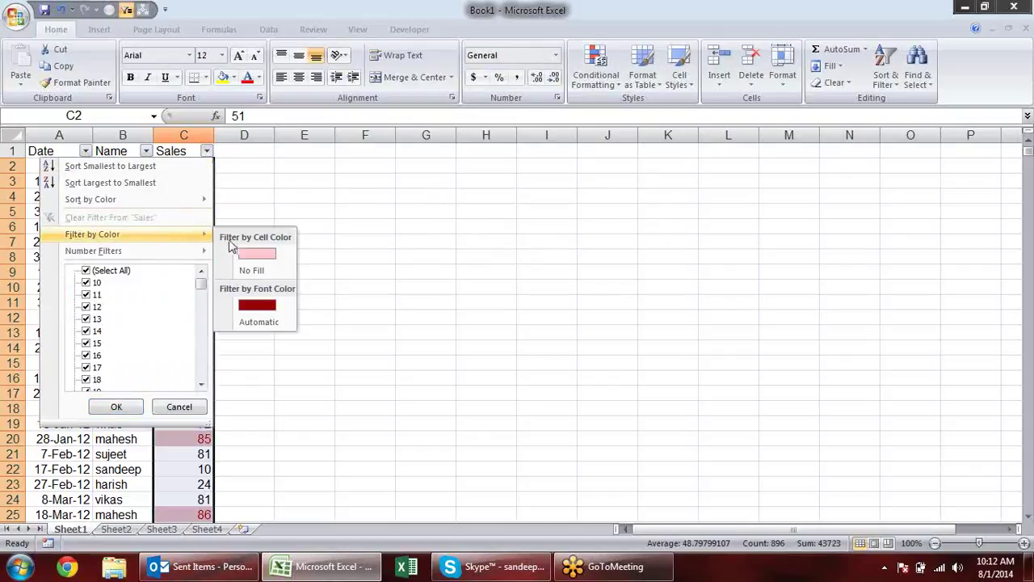
pyautogui.click(244, 256)
pyautogui.scroll(-2, 320, 202)
pyautogui.scroll(-4, 322, 203)
pyautogui.scroll(-2, 322, 207)
pyautogui.scroll(-2, 323, 212)
pyautogui.scroll(-2, 323, 214)
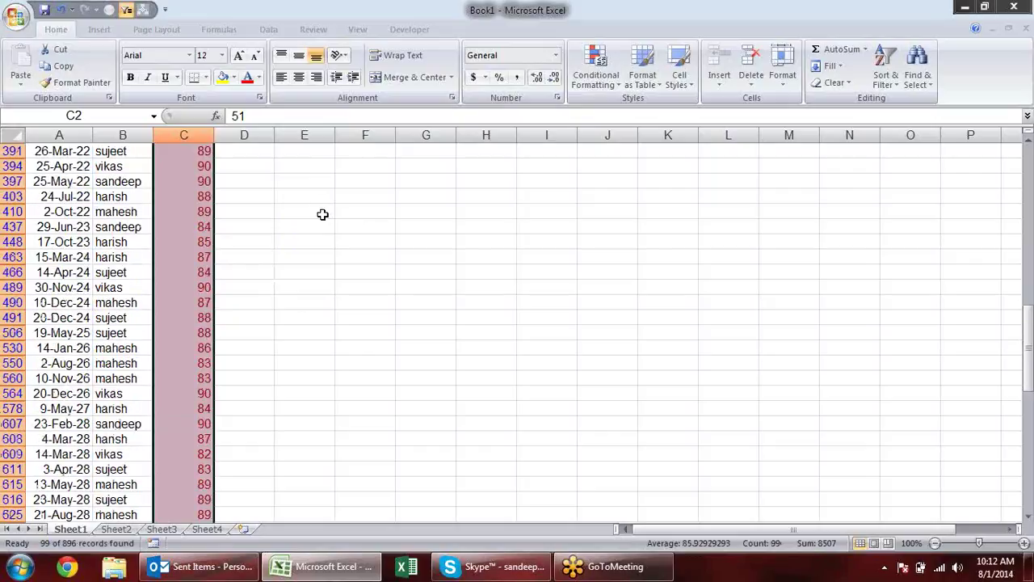
pyautogui.scroll(3, 322, 214)
pyautogui.scroll(2, 322, 214)
pyautogui.scroll(5, 323, 214)
pyautogui.scroll(2, 322, 214)
pyautogui.scroll(4, 322, 214)
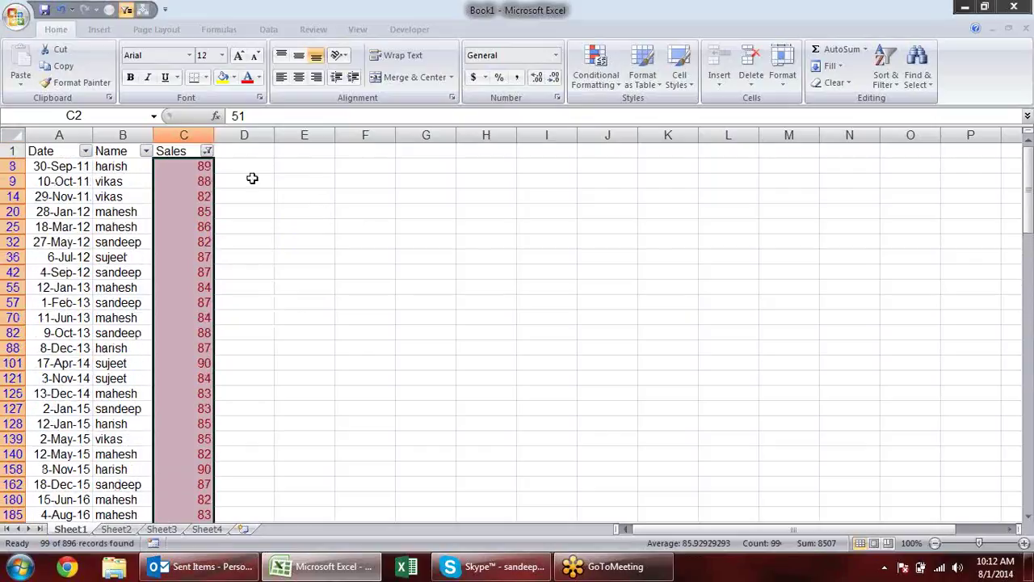
# Tick every value in the Sales filter to show all 896 rows again.
pyautogui.click(206, 152)
pyautogui.click(207, 153)
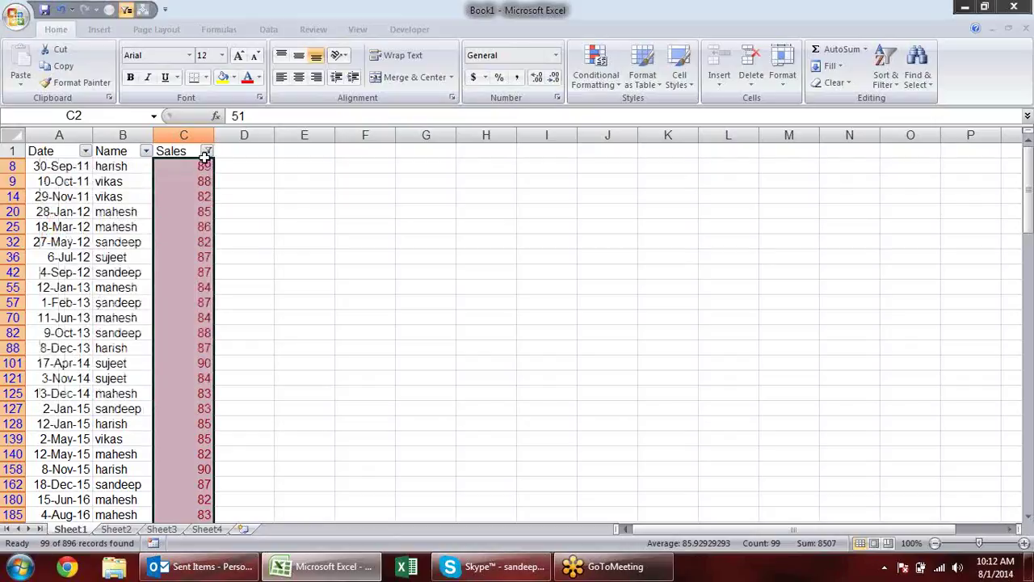
pyautogui.click(207, 152)
pyautogui.click(125, 275)
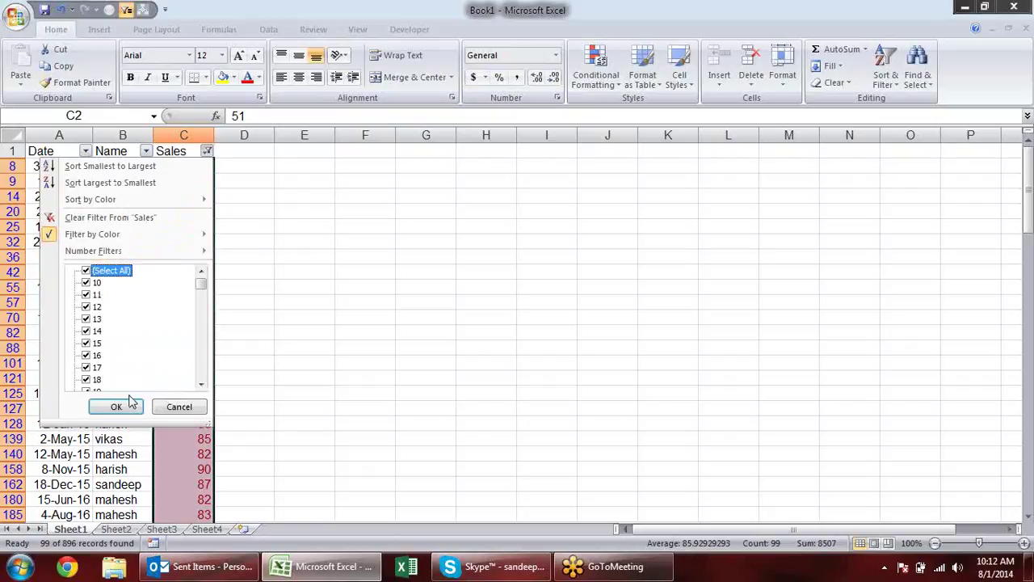
pyautogui.click(128, 407)
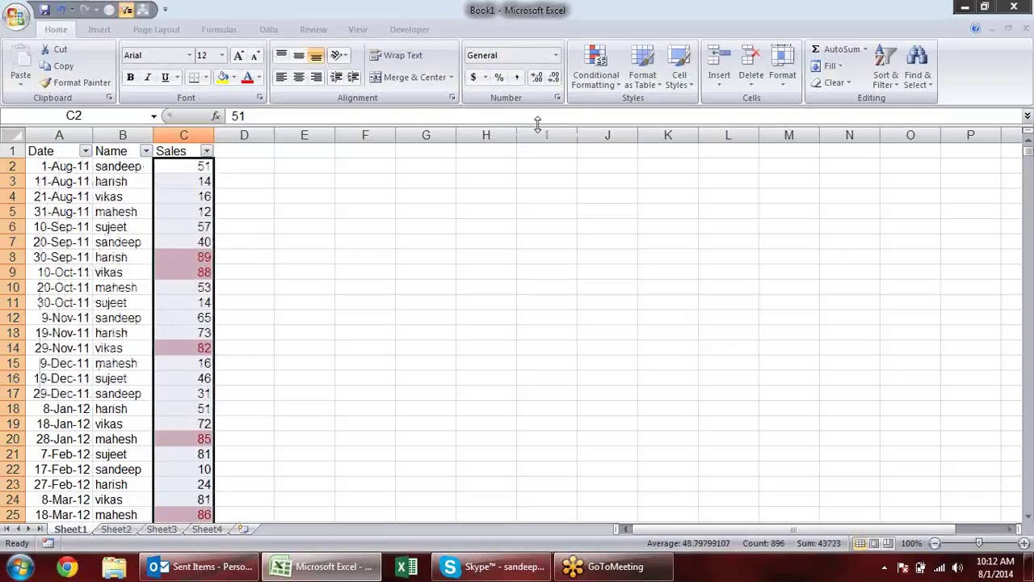
pyautogui.click(604, 79)
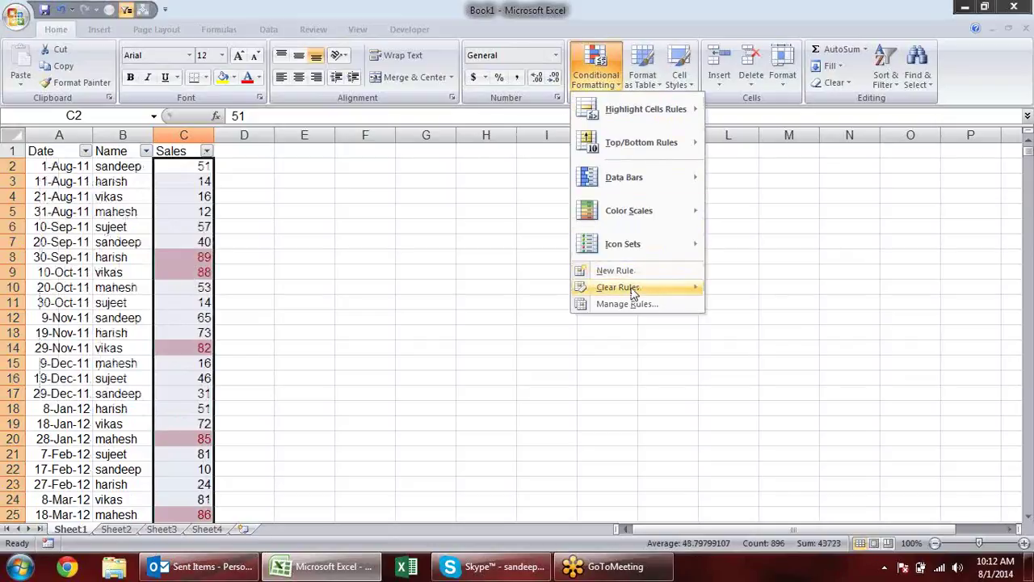
# Clear all conditional formatting from the sheet, then highlight the bottom 10 Sales values.
pyautogui.moveTo(632, 293)
pyautogui.click(763, 310)
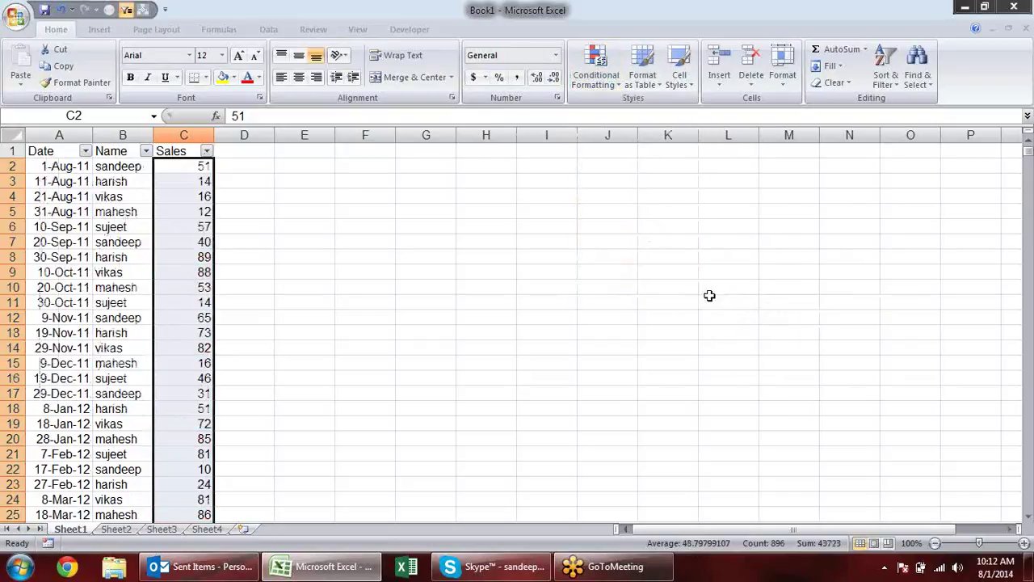
pyautogui.click(620, 74)
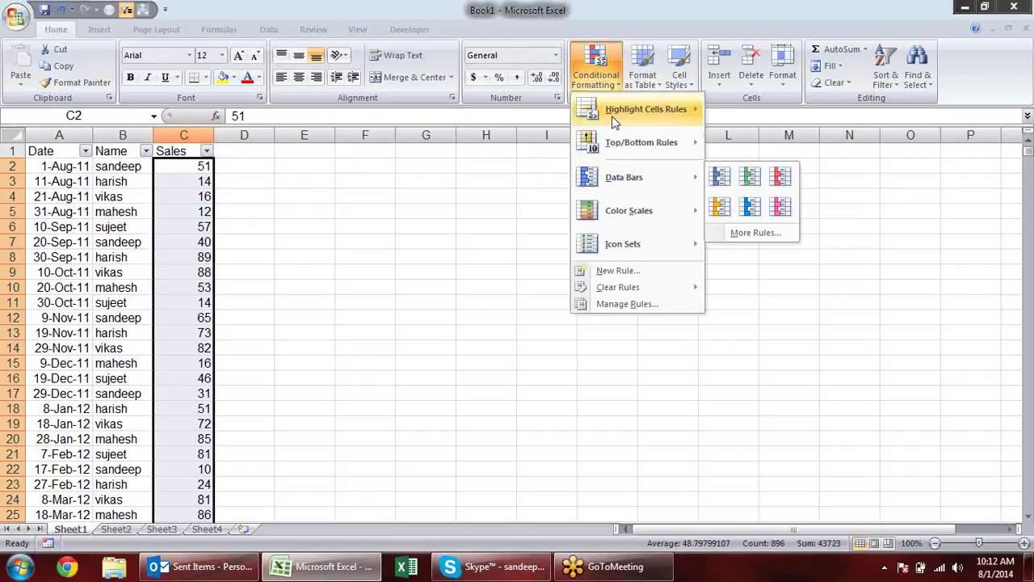
pyautogui.moveTo(624, 153)
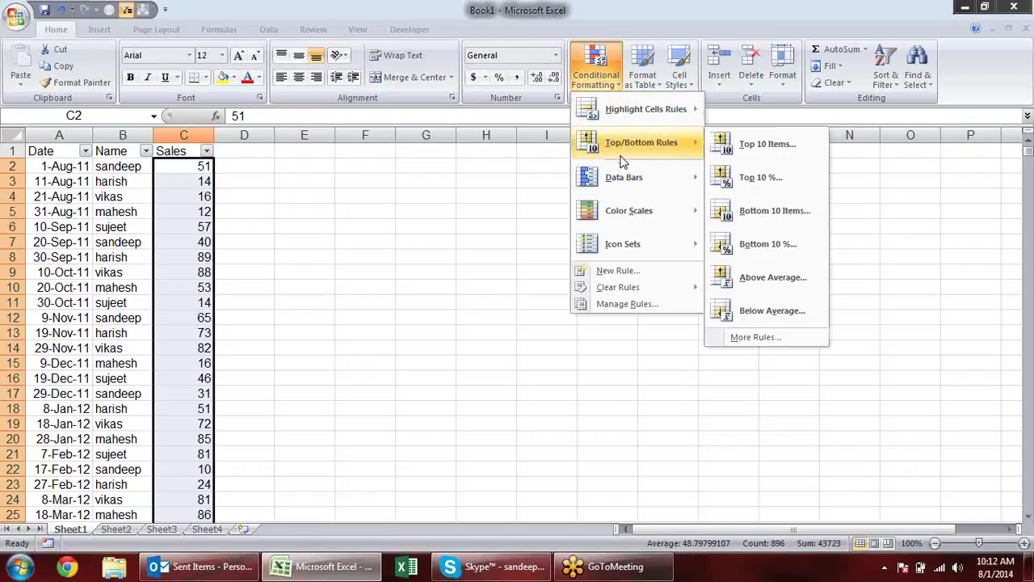
pyautogui.click(775, 212)
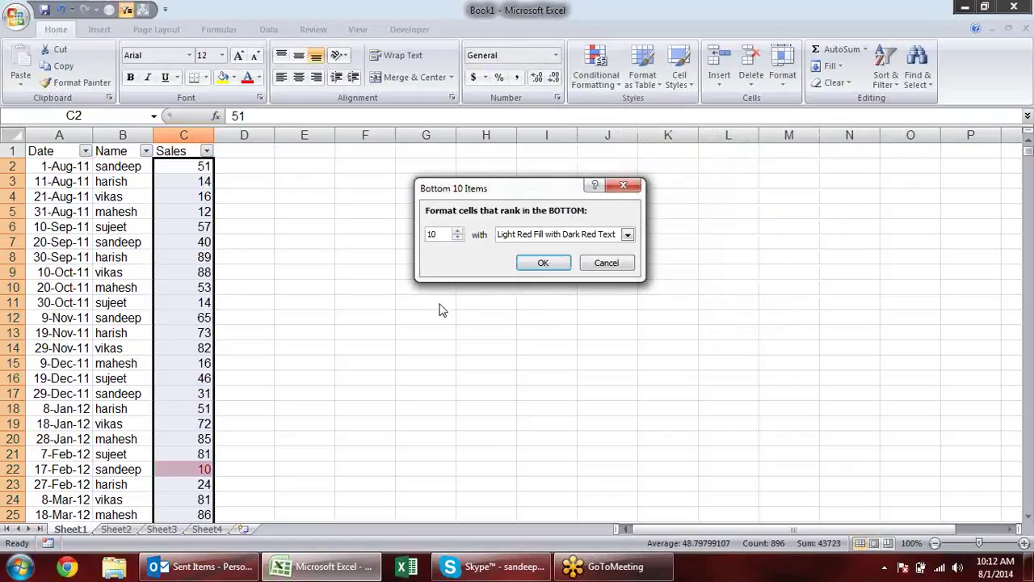
pyautogui.click(542, 263)
# Filter Sales to pink-filled rows only, then undo the filter and the Bottom 10 rule.
pyautogui.click(207, 152)
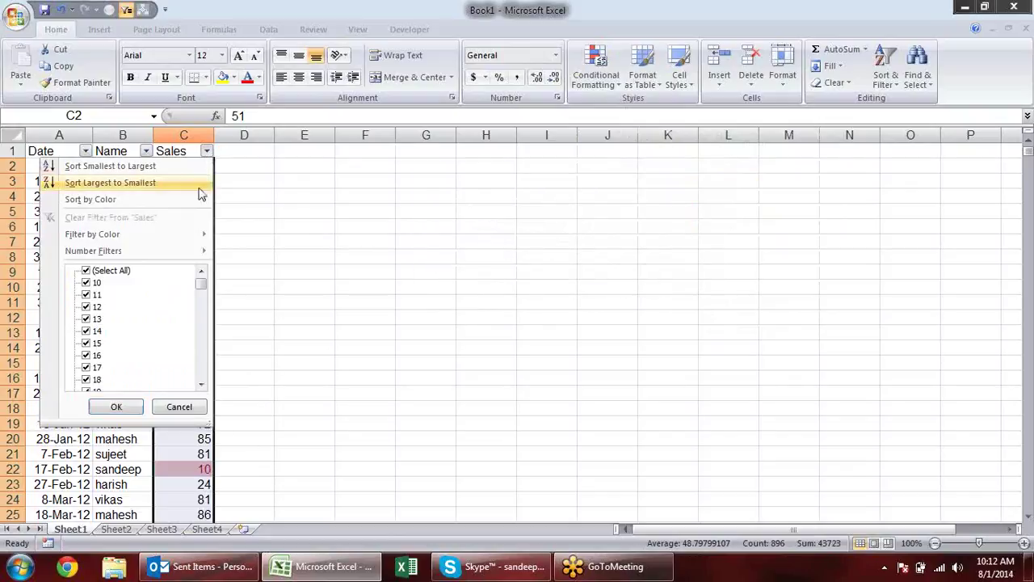
pyautogui.moveTo(196, 233)
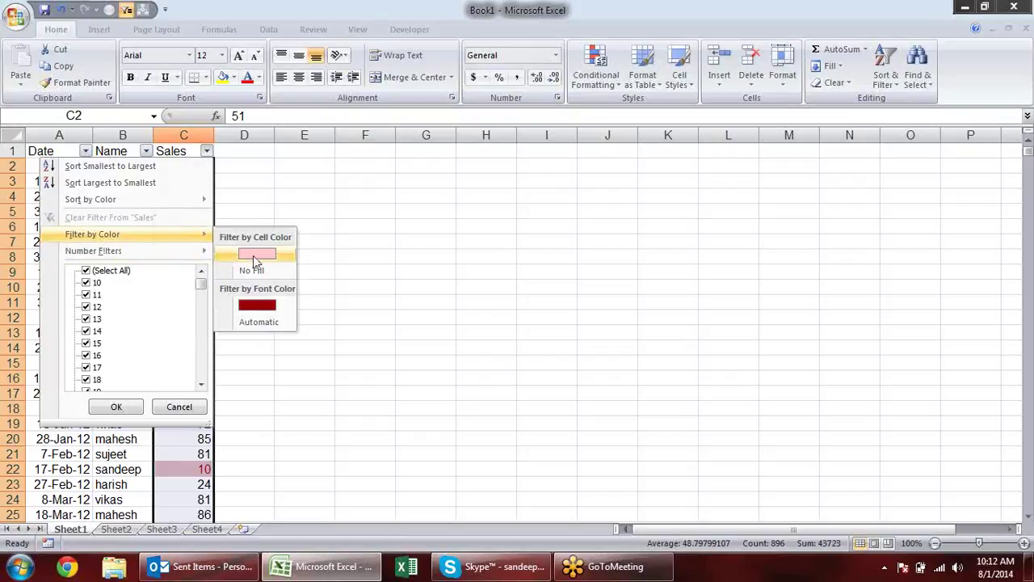
pyautogui.click(253, 256)
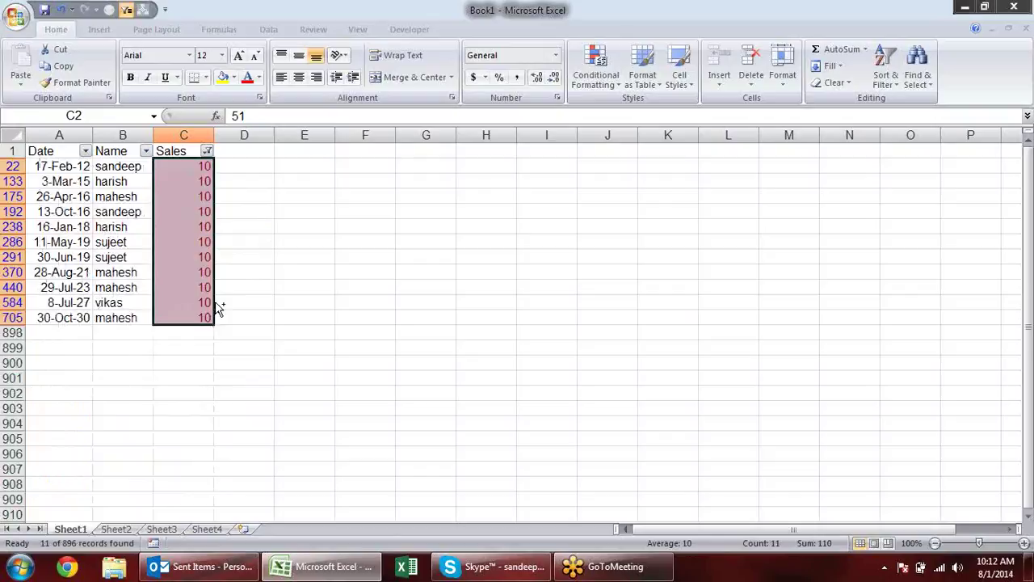
pyautogui.hotkey('ctrl', 'z')
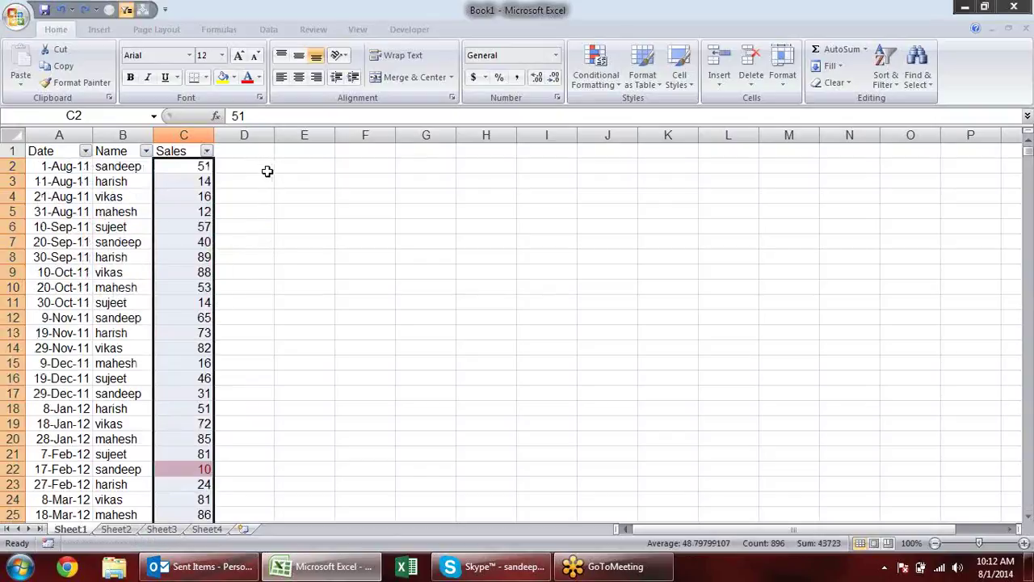
pyautogui.hotkey('ctrl', 'z')
pyautogui.click(598, 76)
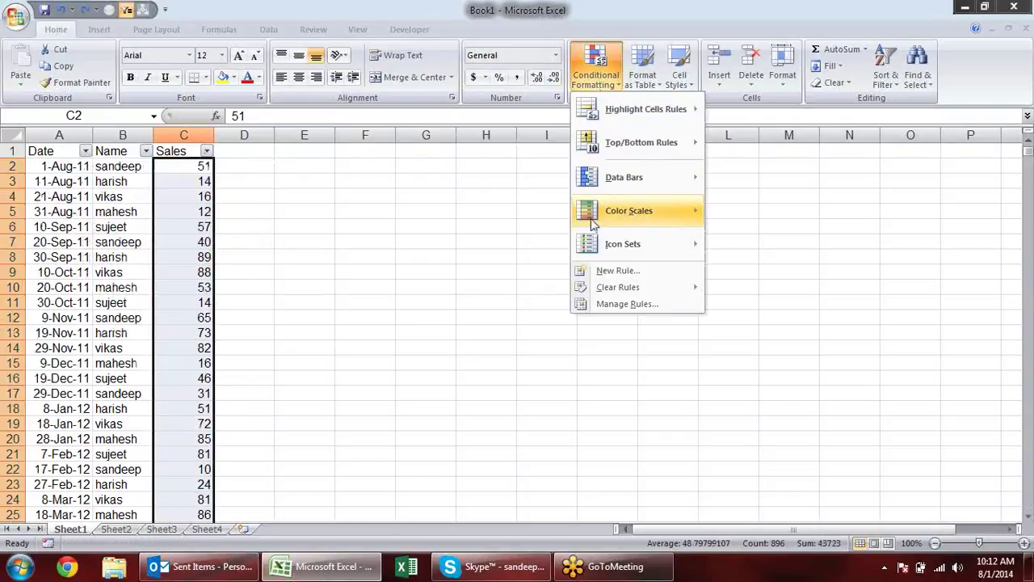
pyautogui.moveTo(644, 155)
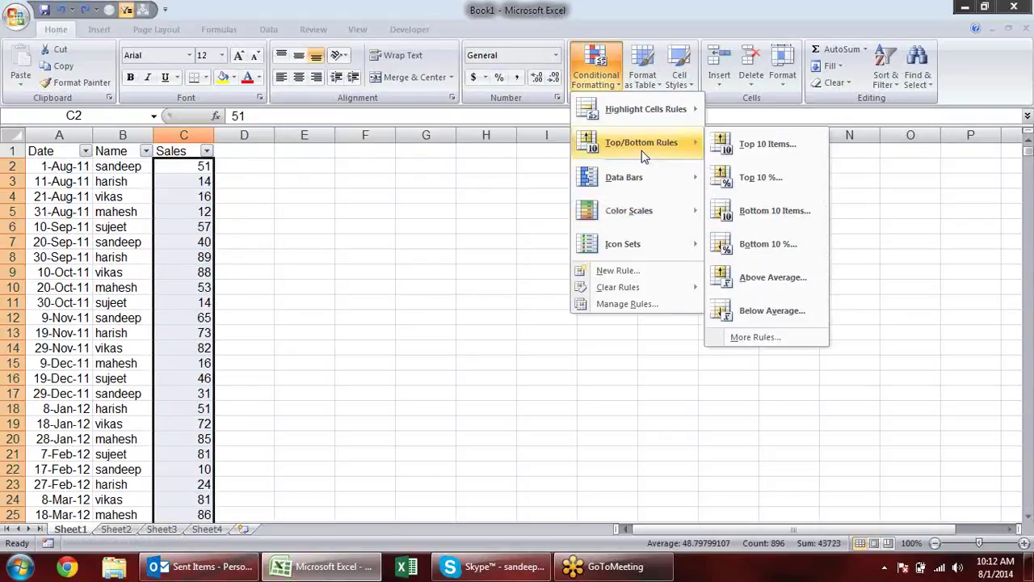
pyautogui.click(761, 245)
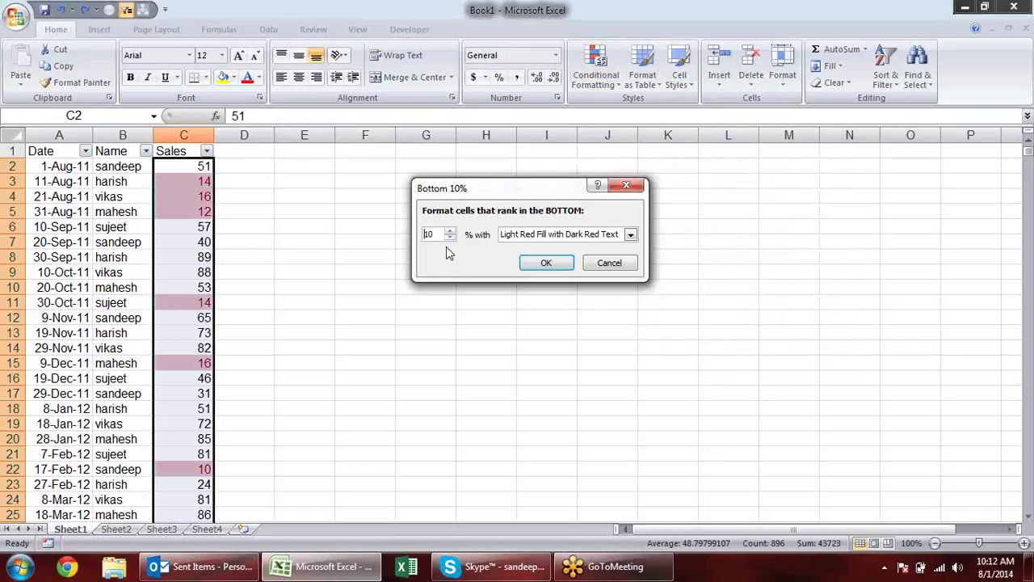
pyautogui.click(546, 263)
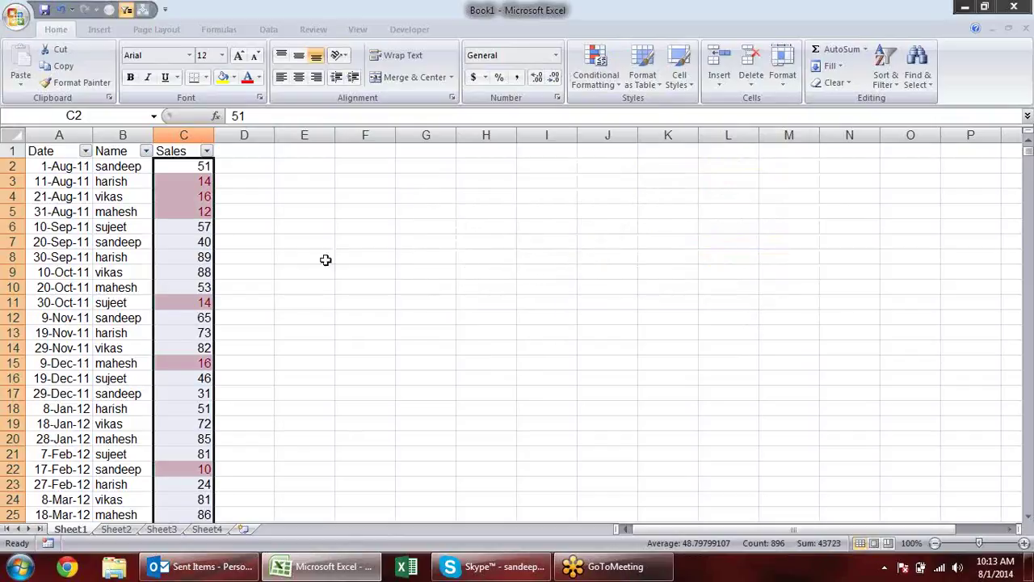
pyautogui.click(207, 151)
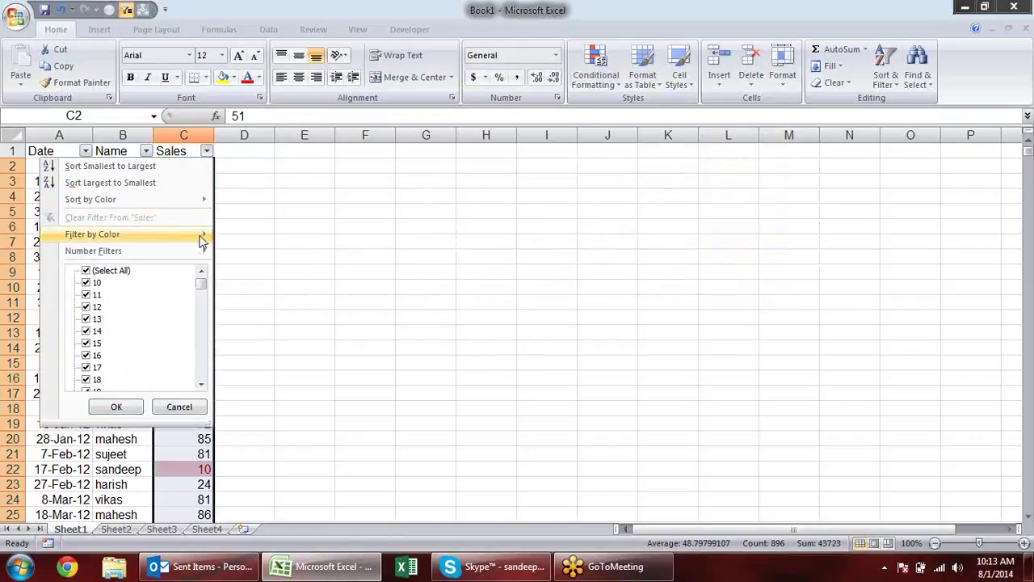
pyautogui.moveTo(202, 234)
pyautogui.click(256, 256)
pyautogui.click(255, 256)
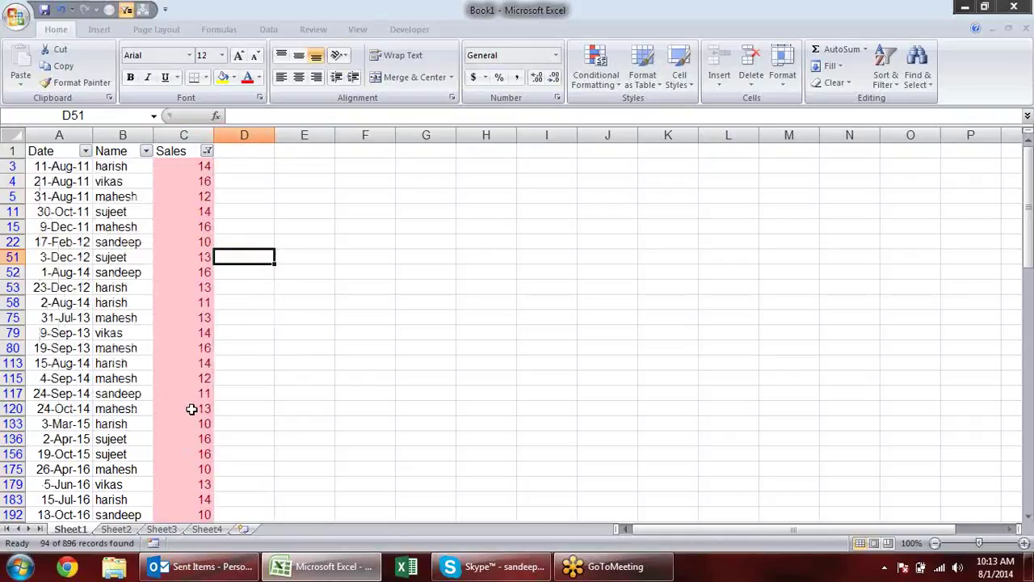
pyautogui.scroll(-3, 191, 409)
pyautogui.scroll(3, 191, 409)
pyautogui.scroll(1, 192, 409)
pyautogui.click(207, 152)
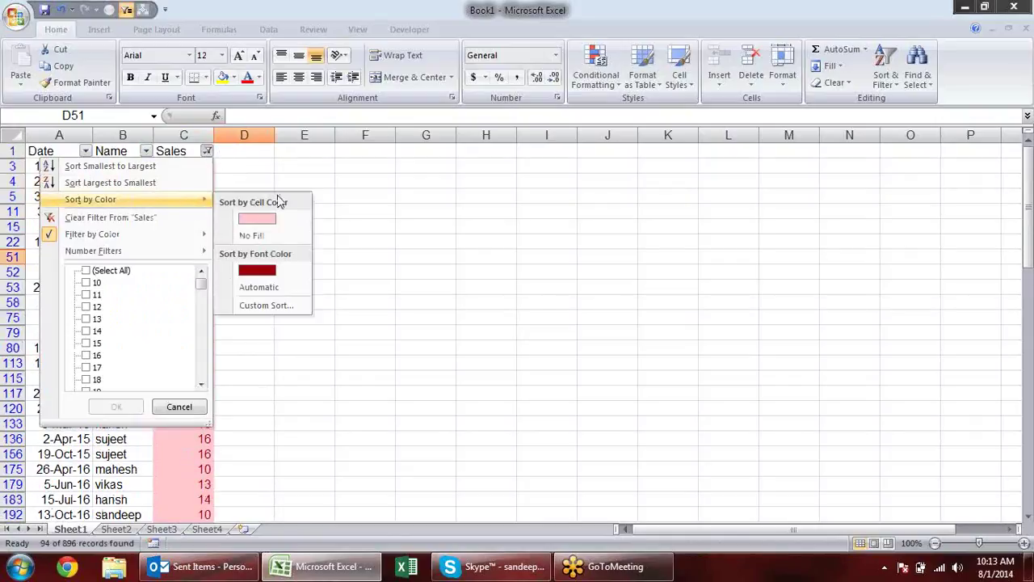
pyautogui.hotkey('ctrl', 'shift', 'l')
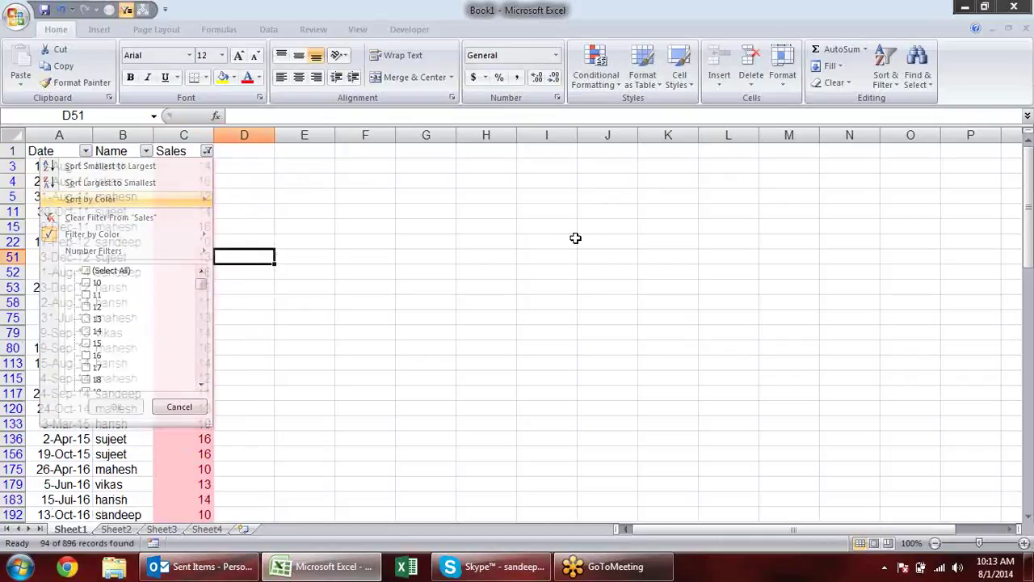
pyautogui.hotkey('ctrl', 'z')
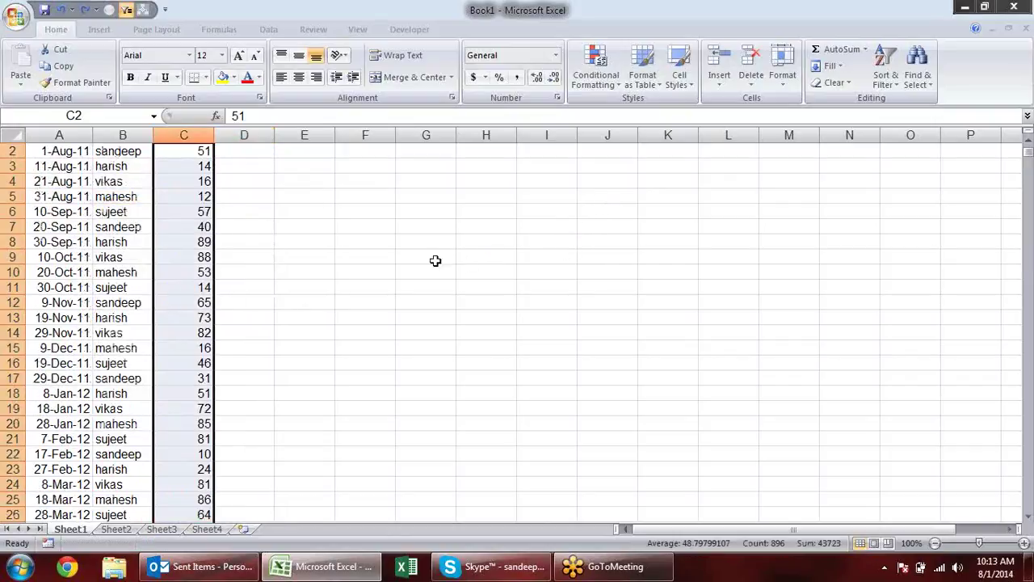
pyautogui.hotkey('ctrl', 'z')
pyautogui.click(615, 70)
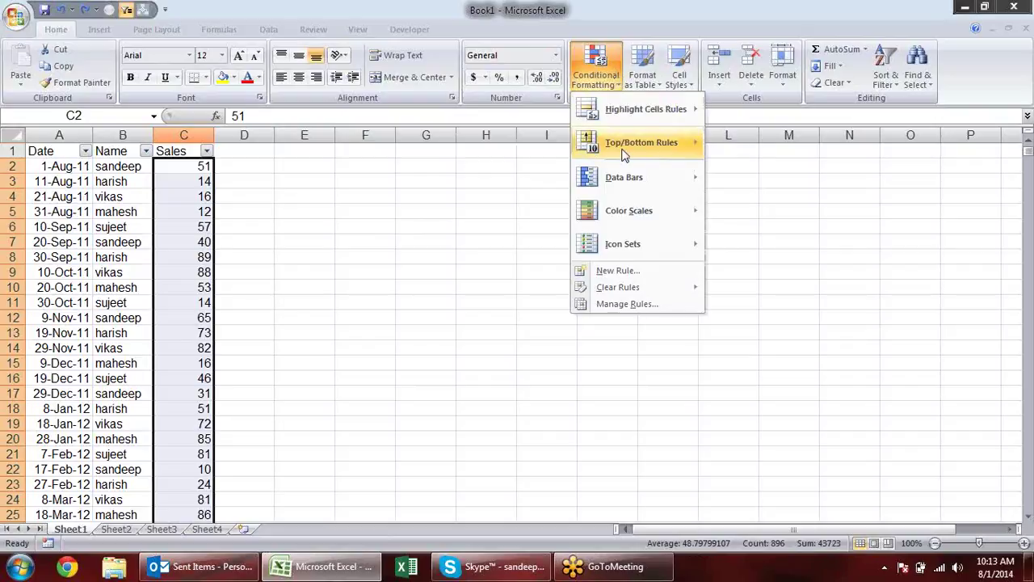
pyautogui.moveTo(638, 143)
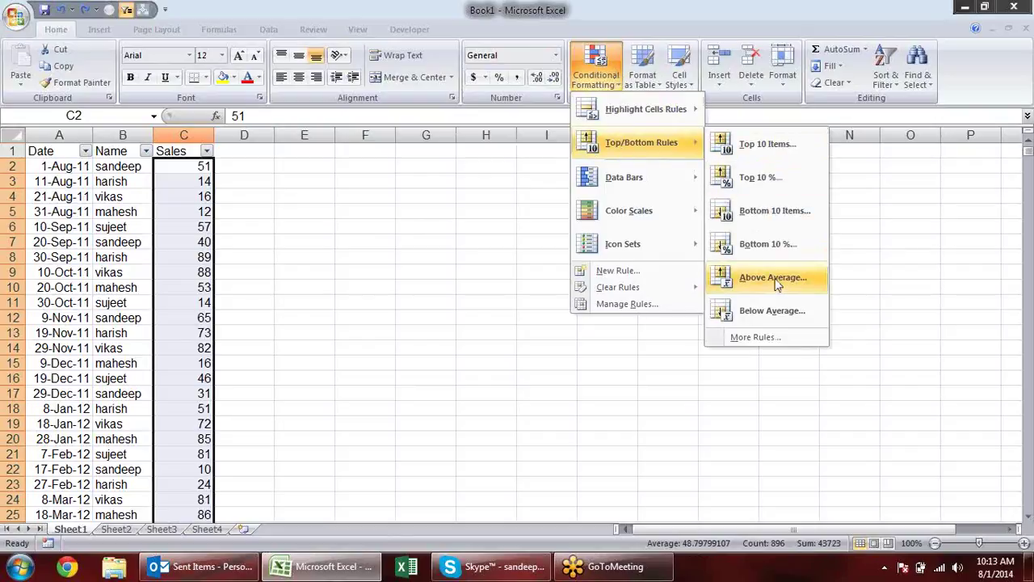
pyautogui.click(773, 277)
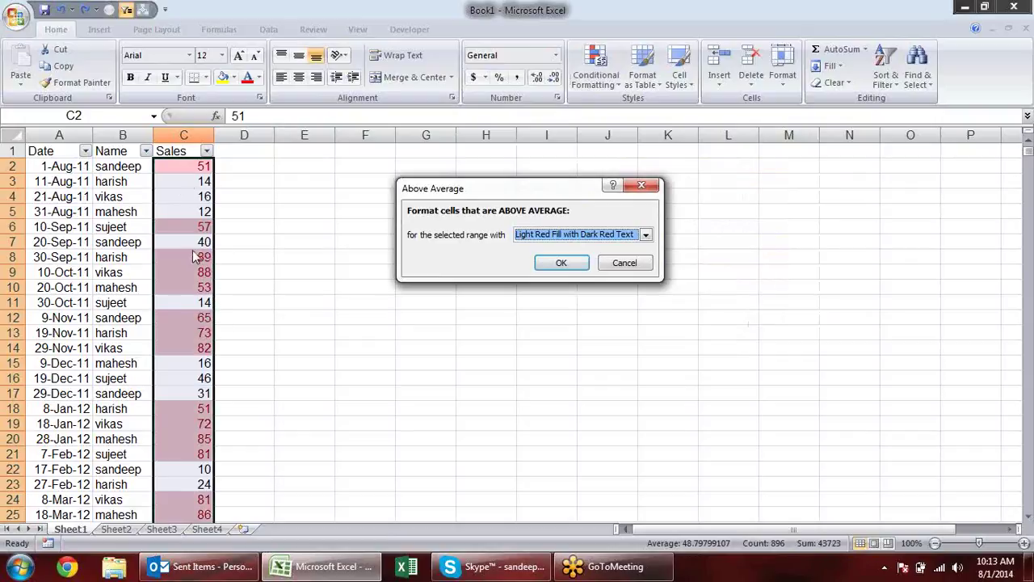
pyautogui.click(618, 267)
pyautogui.click(599, 81)
pyautogui.moveTo(639, 142)
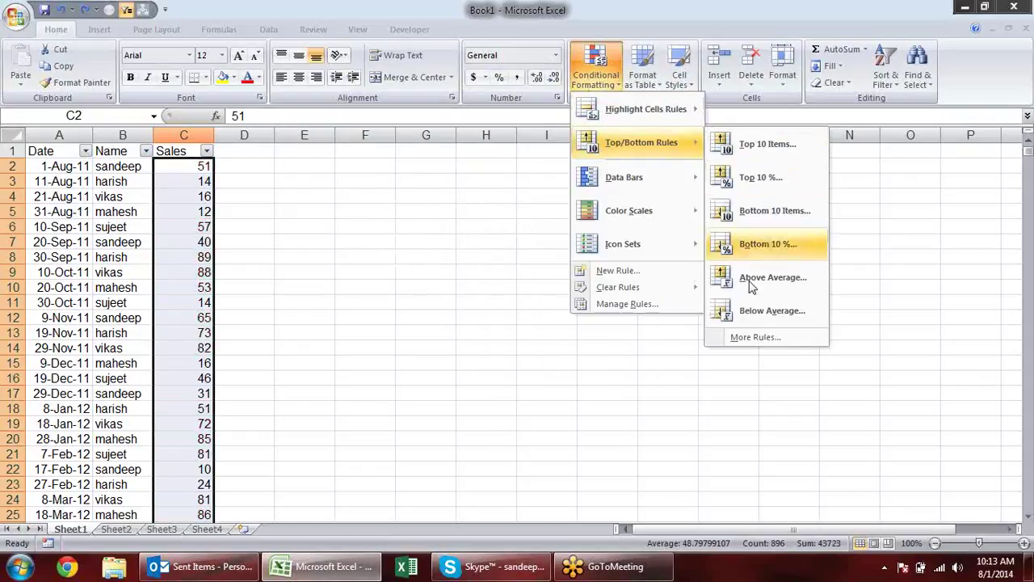
pyautogui.click(755, 310)
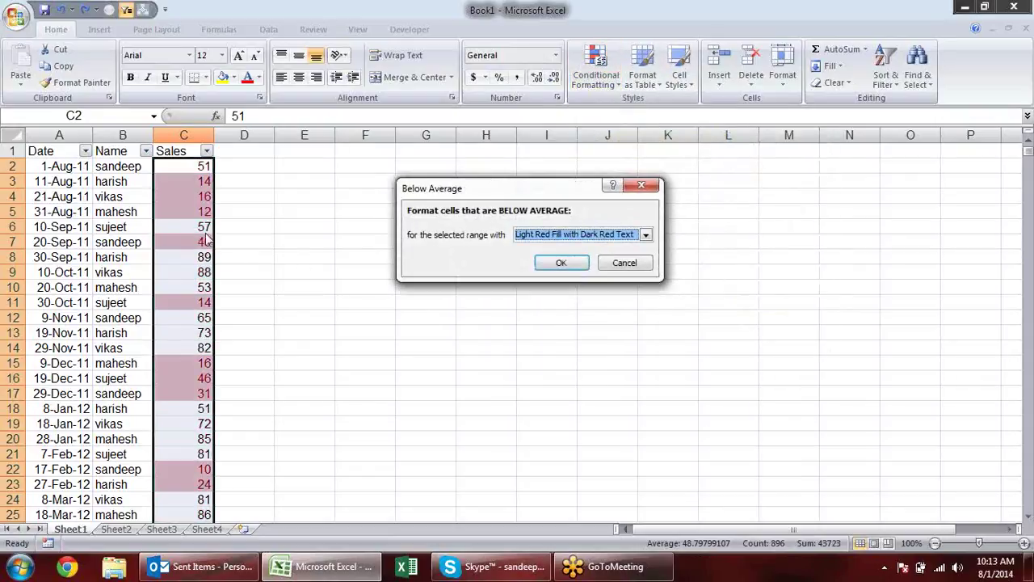
pyautogui.click(623, 263)
pyautogui.click(602, 84)
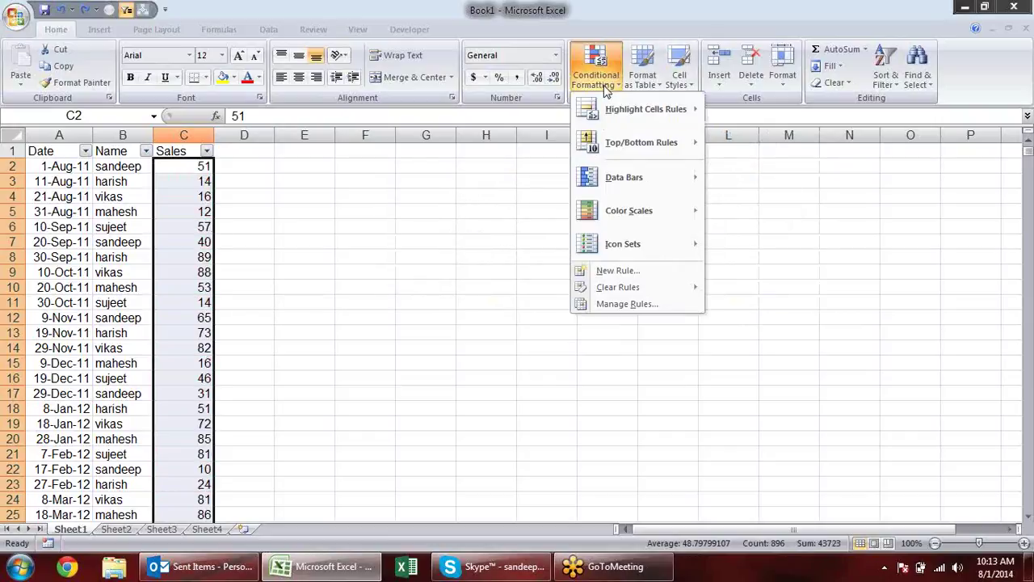
# Add light blue data bars to Sales, then enter 10, 90 and 100 in C2.
pyautogui.moveTo(601, 168)
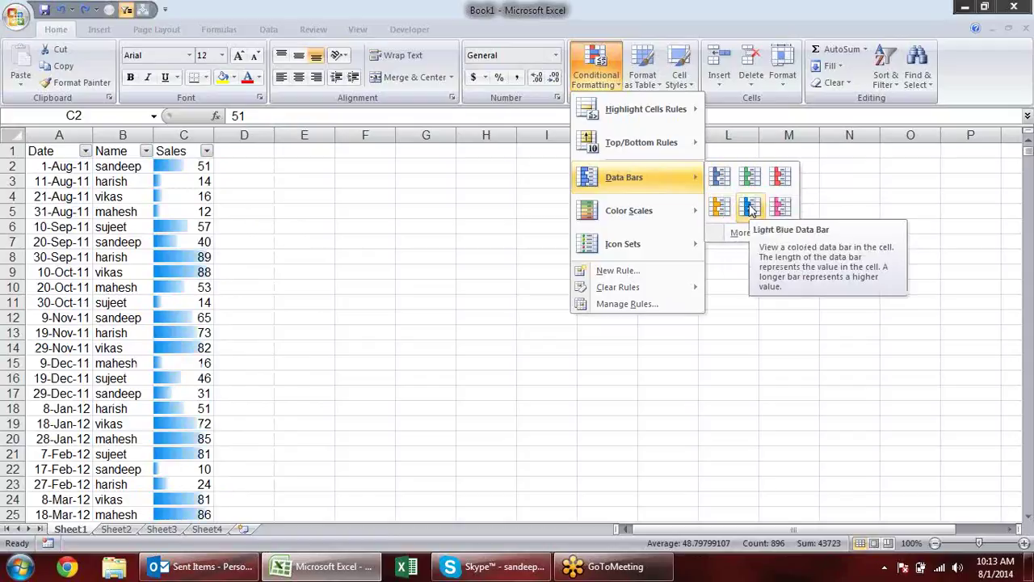
pyautogui.click(750, 209)
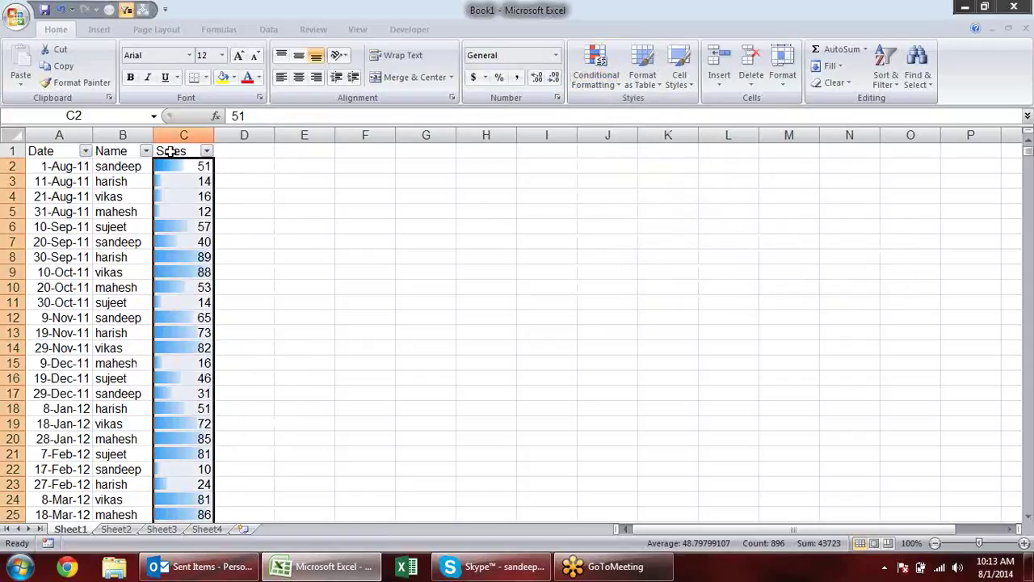
pyautogui.click(194, 165)
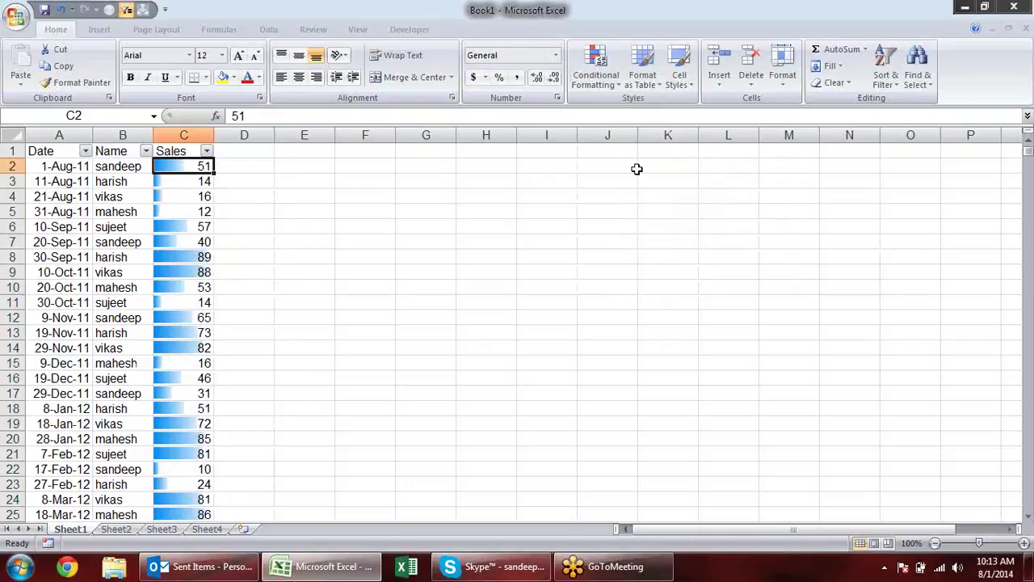
pyautogui.write('10')
pyautogui.press('Return')
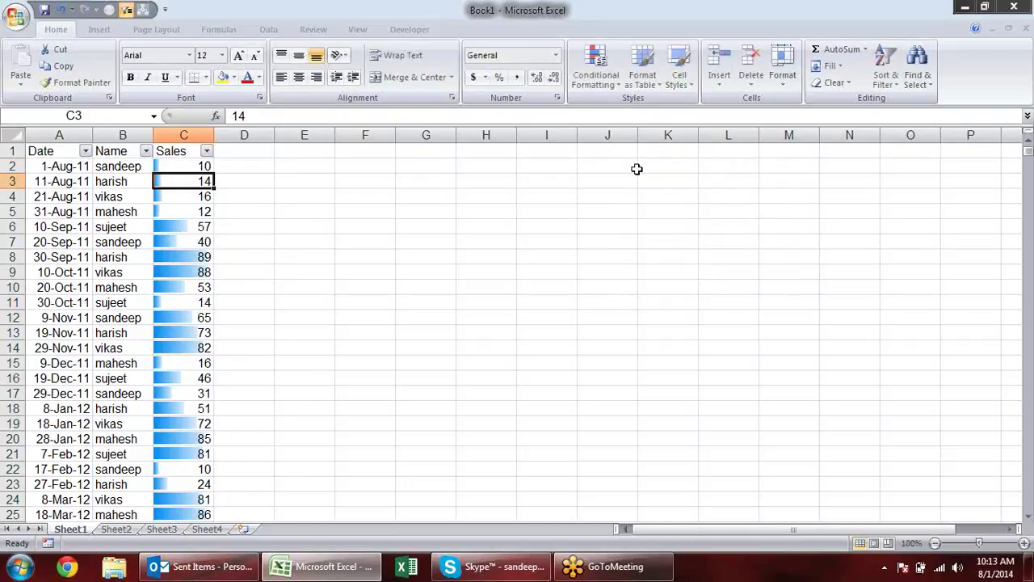
pyautogui.press('Up')
pyautogui.write('90')
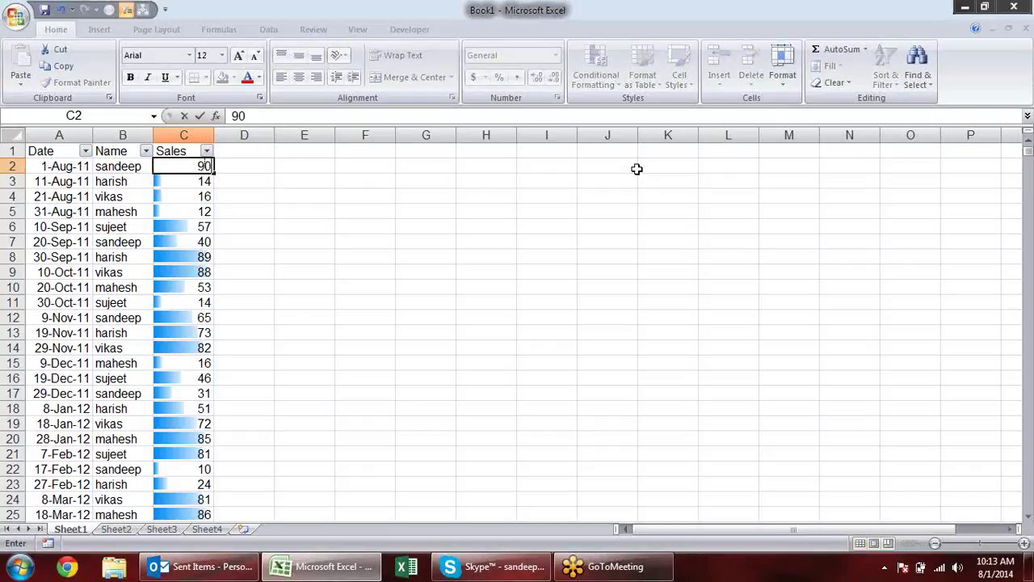
pyautogui.press('Return')
pyautogui.press('Up')
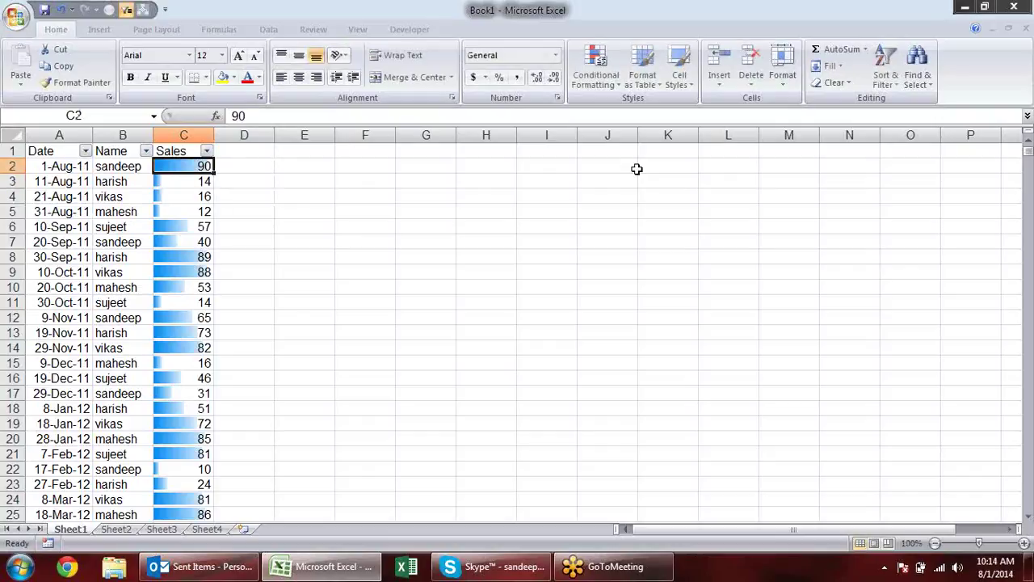
pyautogui.write('100')
pyautogui.press('Return')
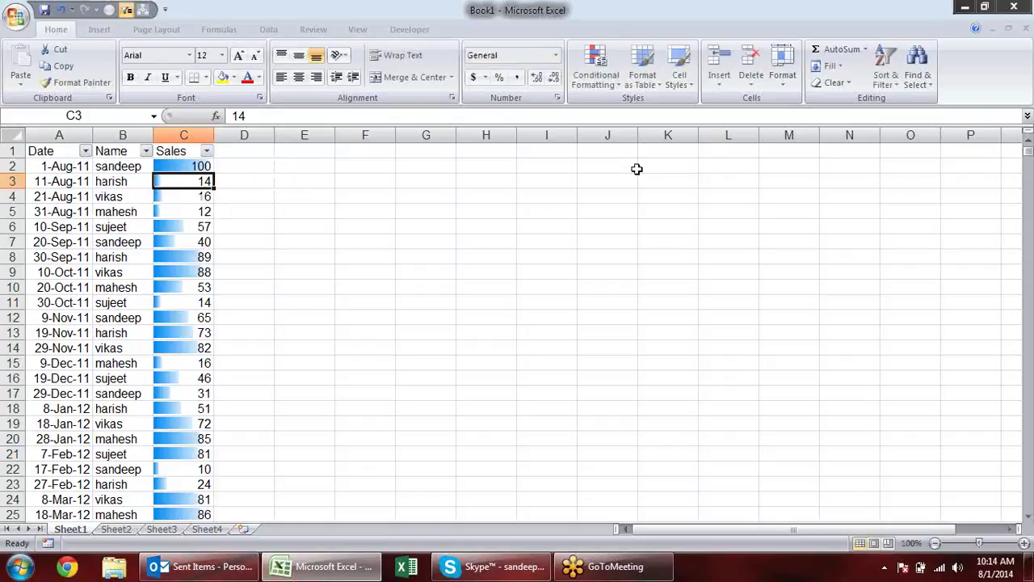
# Change C2 to 1000, then 51, and step through its values with undo and redo.
pyautogui.press('Up')
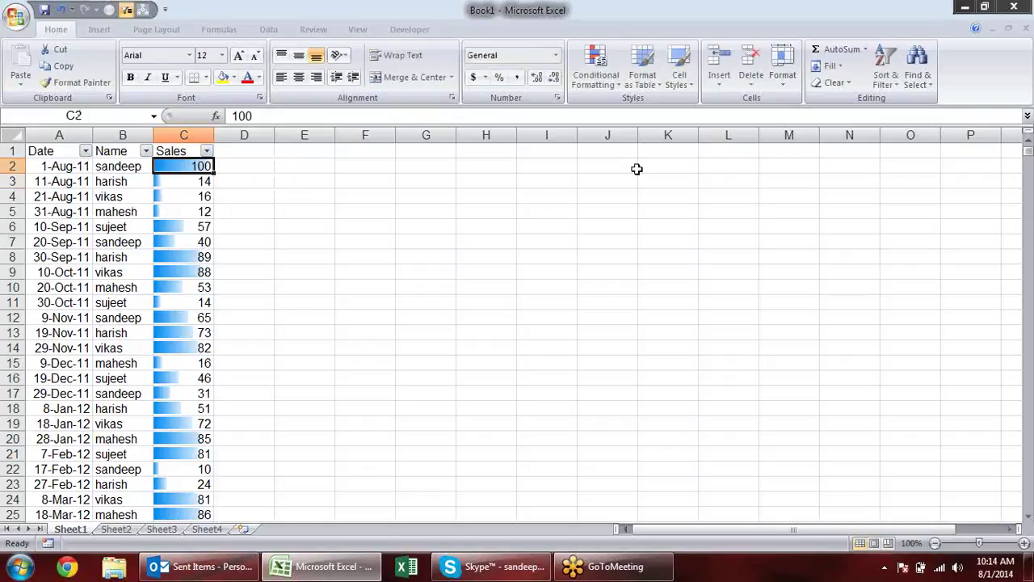
pyautogui.write('1000')
pyautogui.press('Return')
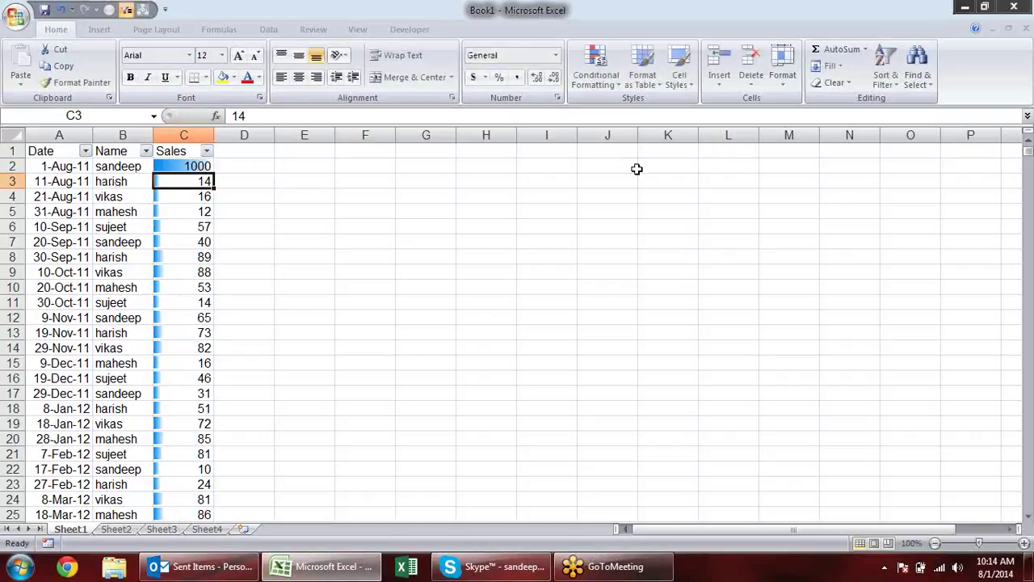
pyautogui.press('Down')
pyautogui.press('Down')
pyautogui.press('Down')
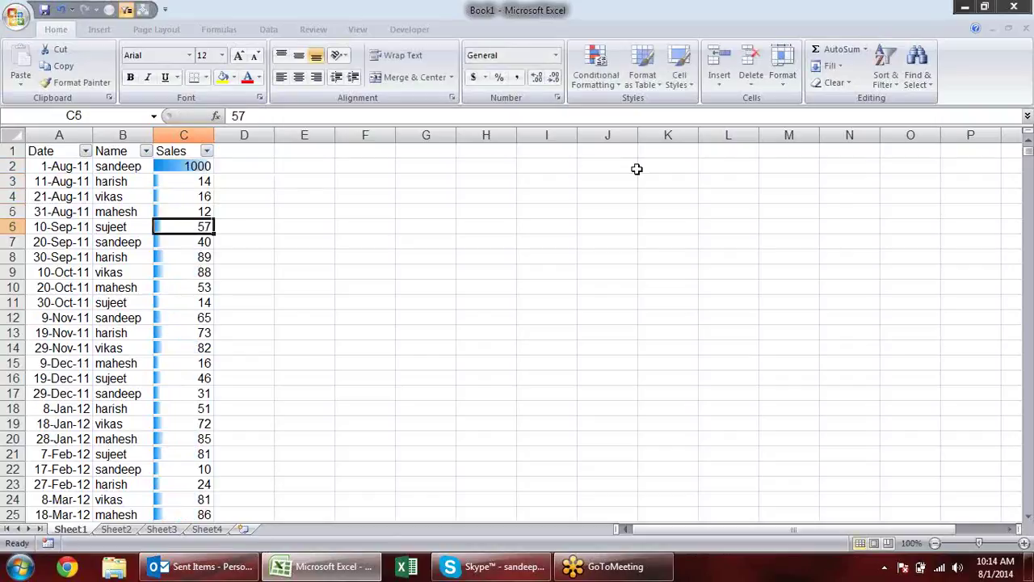
pyautogui.press('Up')
pyautogui.press('Up')
pyautogui.press('Up')
pyautogui.press('Up')
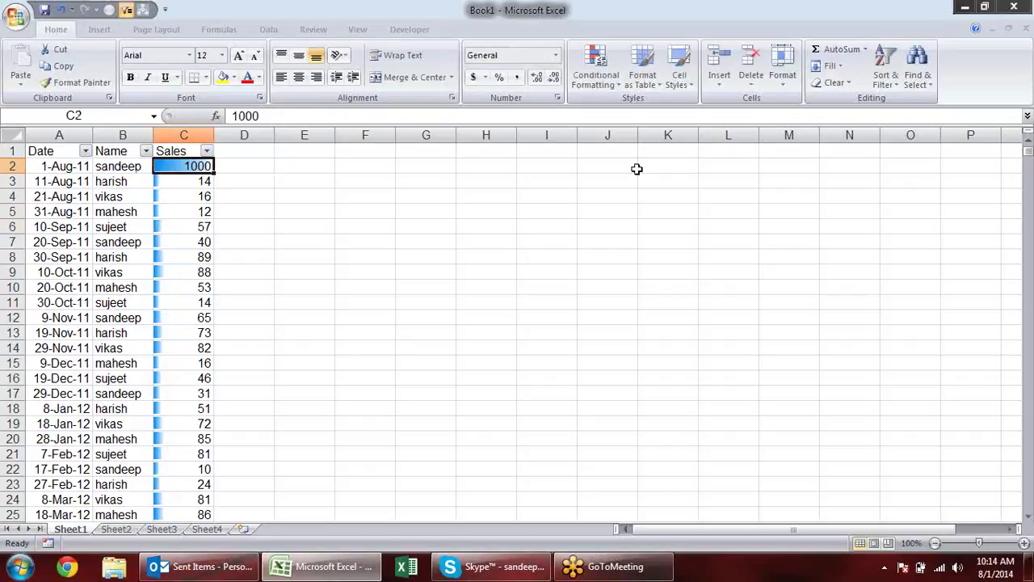
pyautogui.write('51')
pyautogui.press('Return')
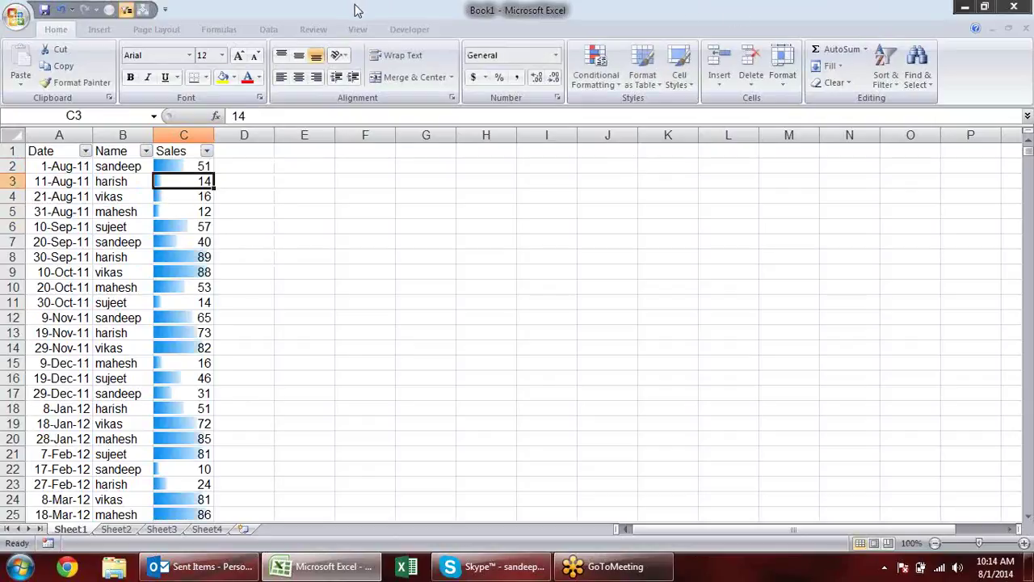
pyautogui.hotkey('ctrl', 'z')
pyautogui.hotkey('ctrl', 'z')
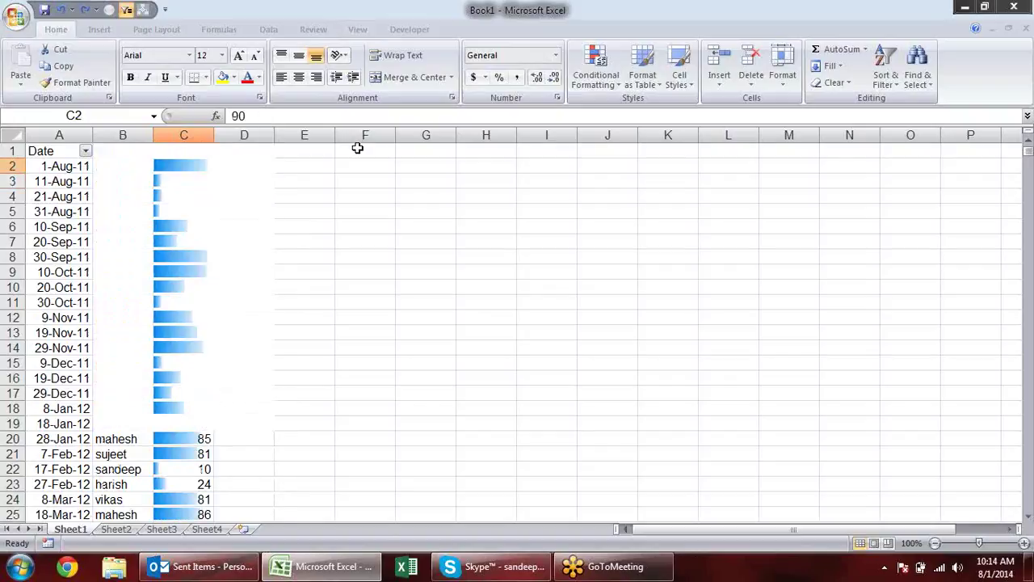
pyautogui.hotkey('ctrl', 'z')
pyautogui.hotkey('ctrl', 'y')
pyautogui.hotkey('ctrl', 'y')
pyautogui.hotkey('ctrl', 'y')
pyautogui.hotkey('ctrl', 'z')
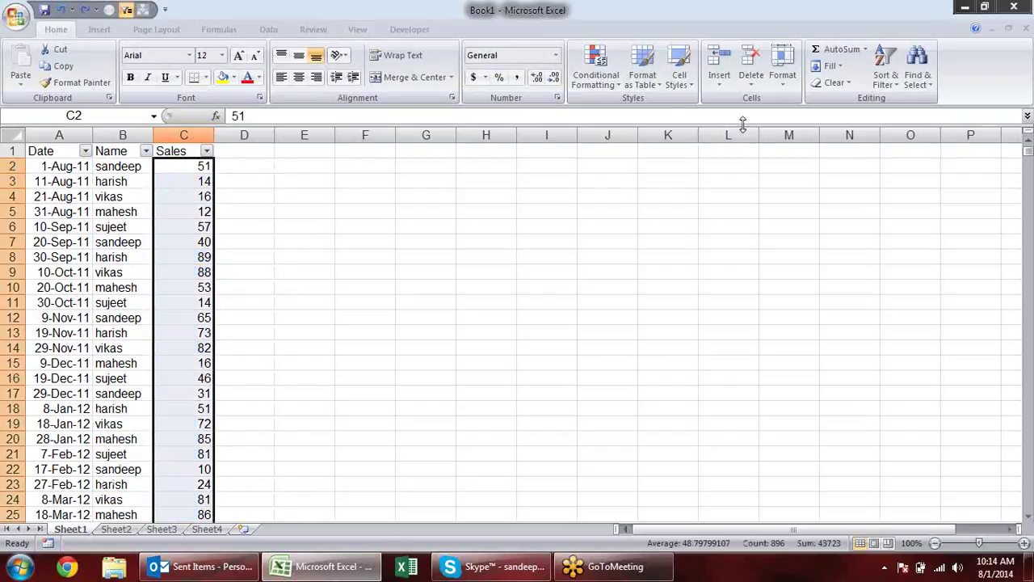
# Apply the Green-Yellow-Red colour scale to the Sales values.
pyautogui.click(603, 84)
pyautogui.click(602, 84)
pyautogui.click(602, 84)
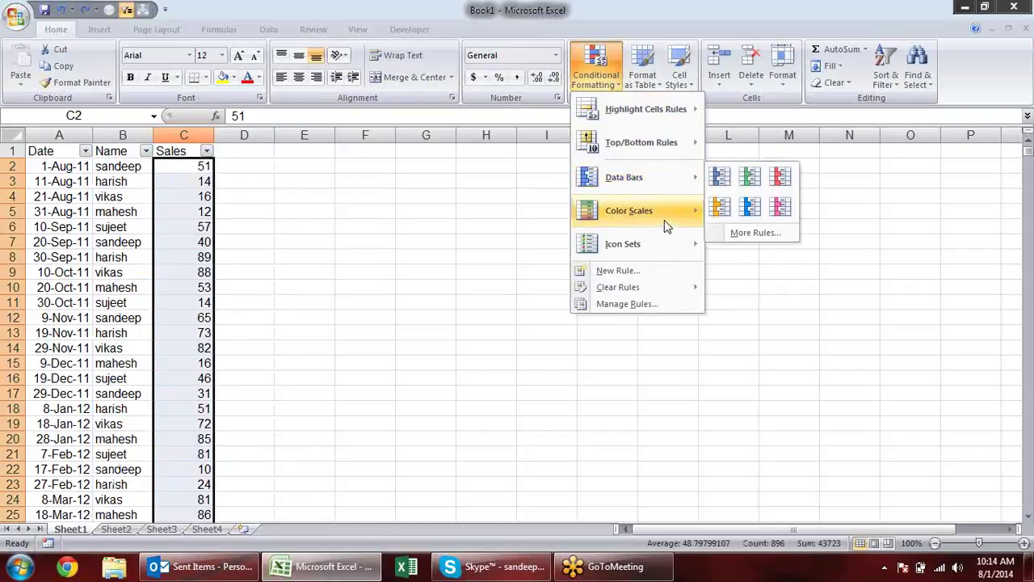
pyautogui.moveTo(667, 214)
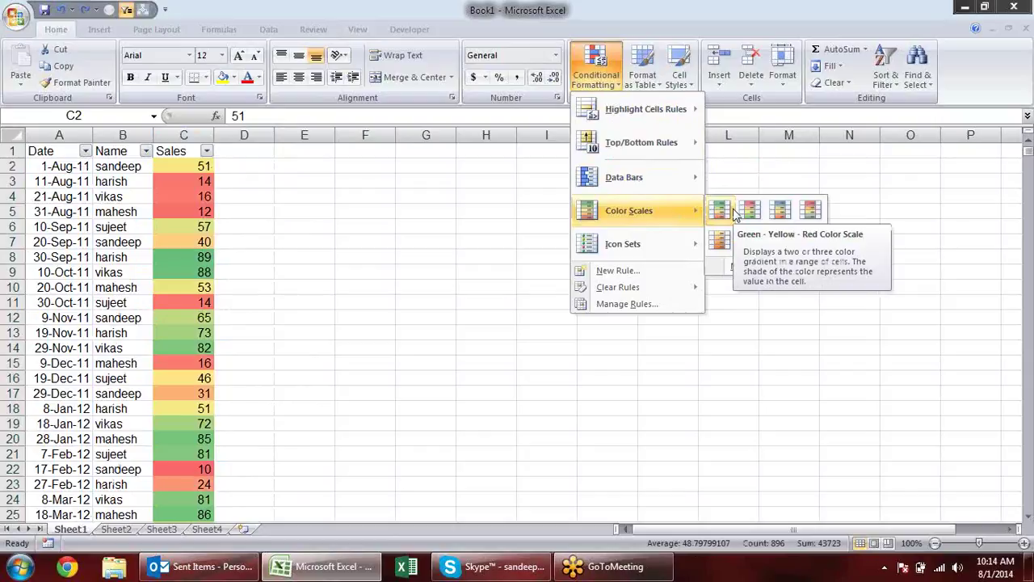
pyautogui.click(733, 212)
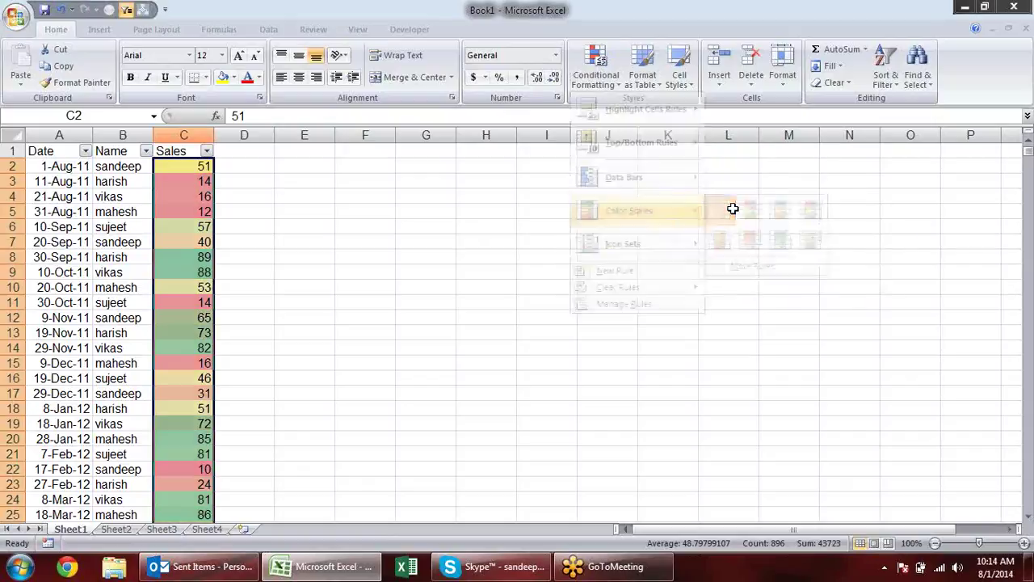
# Enter 10, 20, 30 and 40 in C2 in turn, watching its shading change.
pyautogui.click(205, 166)
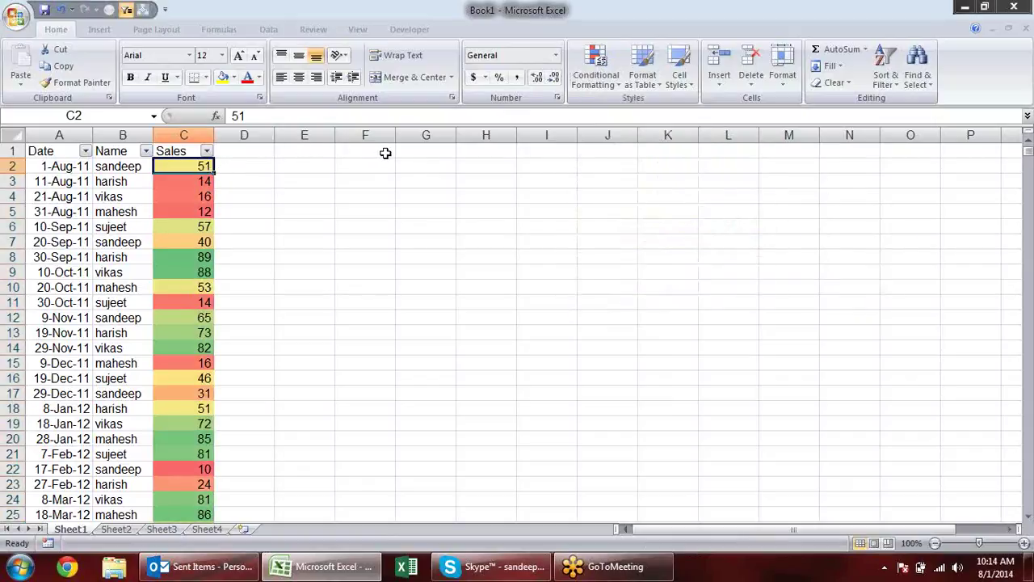
pyautogui.write('10')
pyautogui.press('Return')
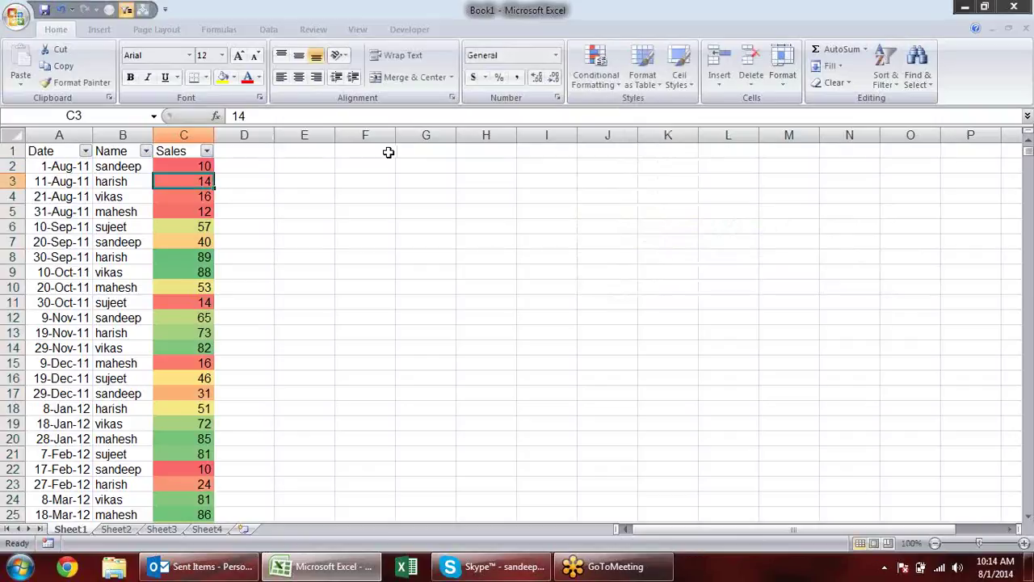
pyautogui.press('Up')
pyautogui.write('20')
pyautogui.press('Return')
pyautogui.press('Up')
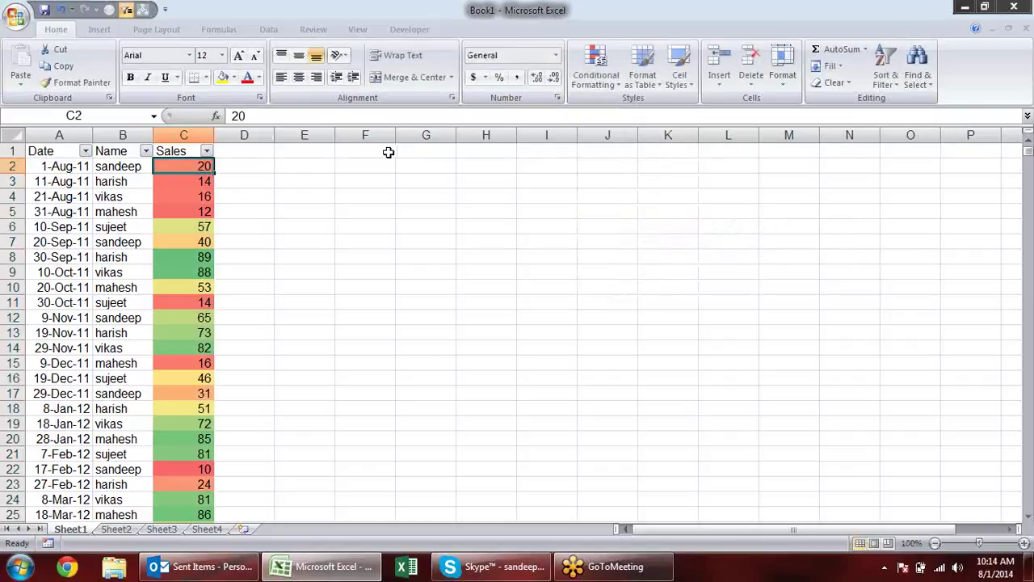
pyautogui.write('30')
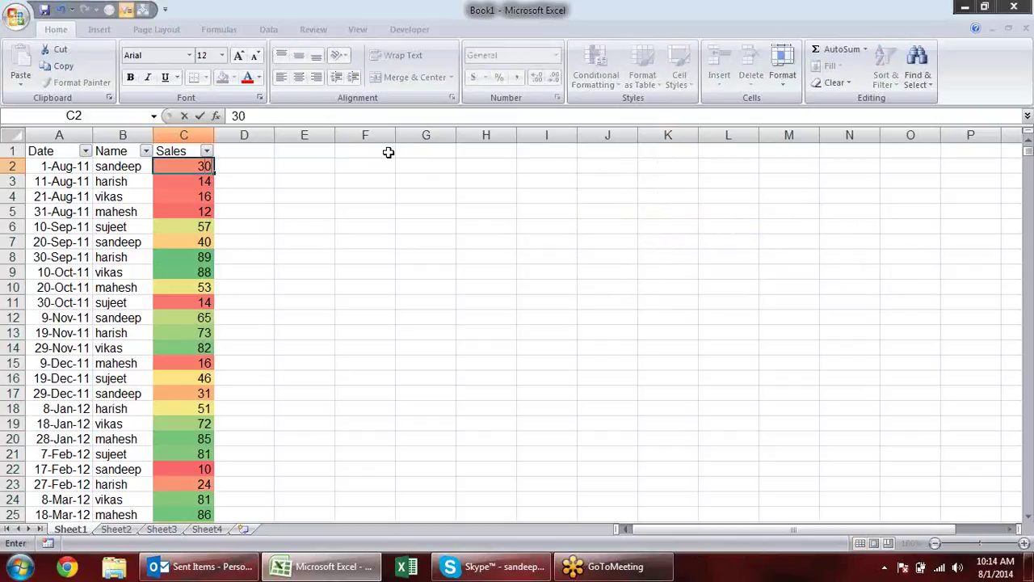
pyautogui.press('Return')
pyautogui.press('Up')
pyautogui.write('4')
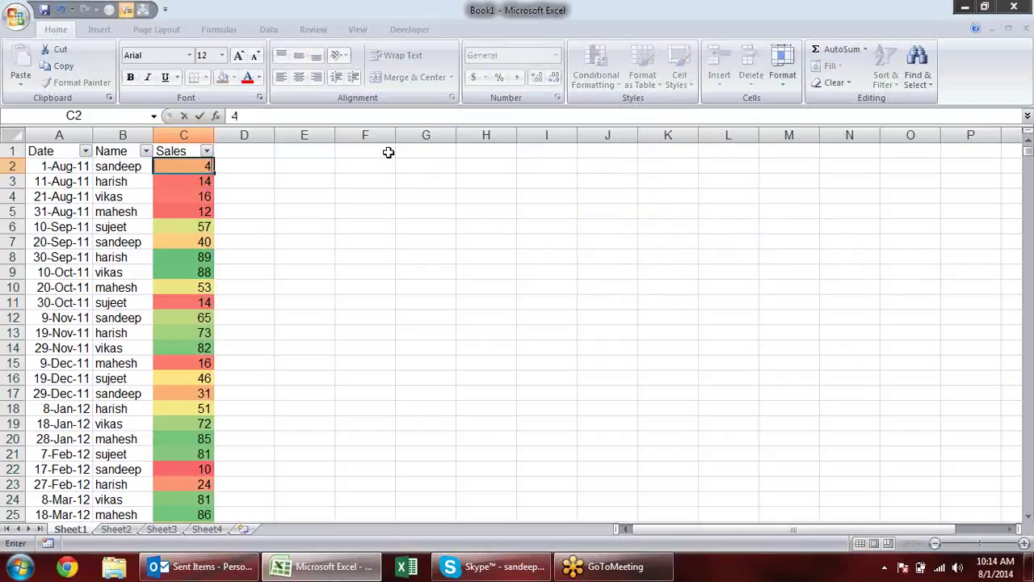
pyautogui.write('0')
pyautogui.press('Return')
# Continue with 50, 60 and finally 90 in C2, leaving it shaded green.
pyautogui.press('Up')
pyautogui.write('5')
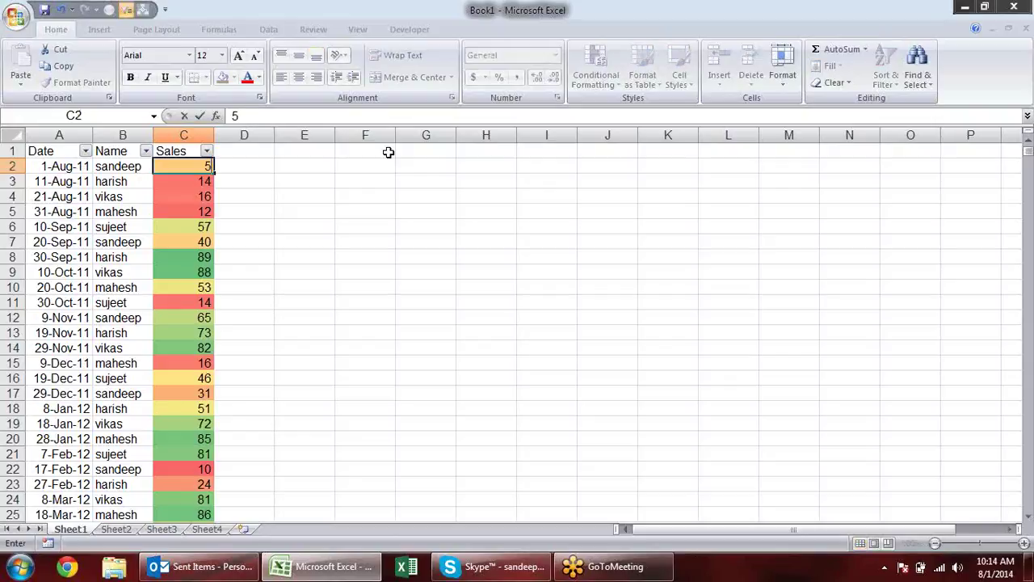
pyautogui.write('0')
pyautogui.press('Return')
pyautogui.press('Up')
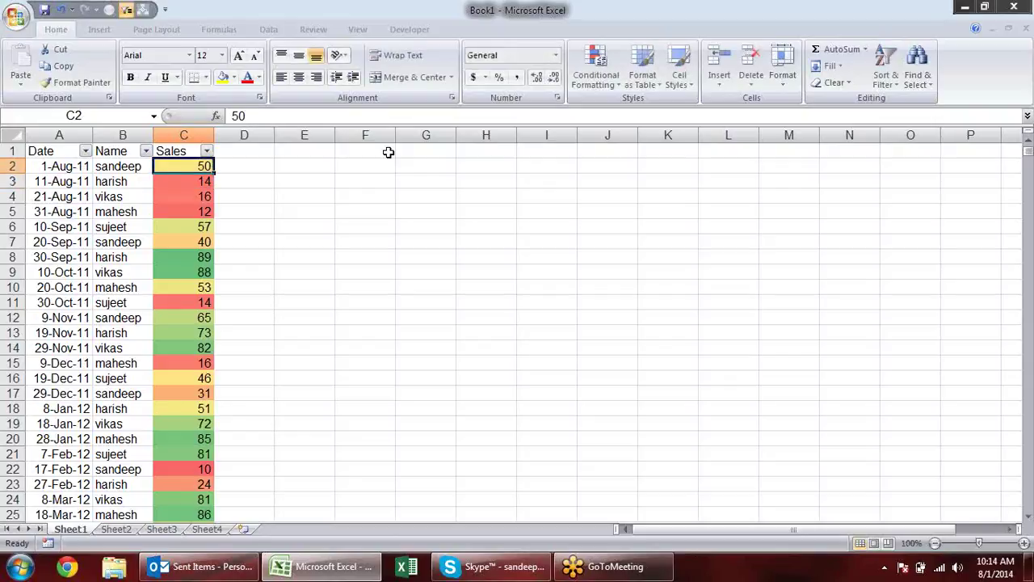
pyautogui.write('60')
pyautogui.press('Return')
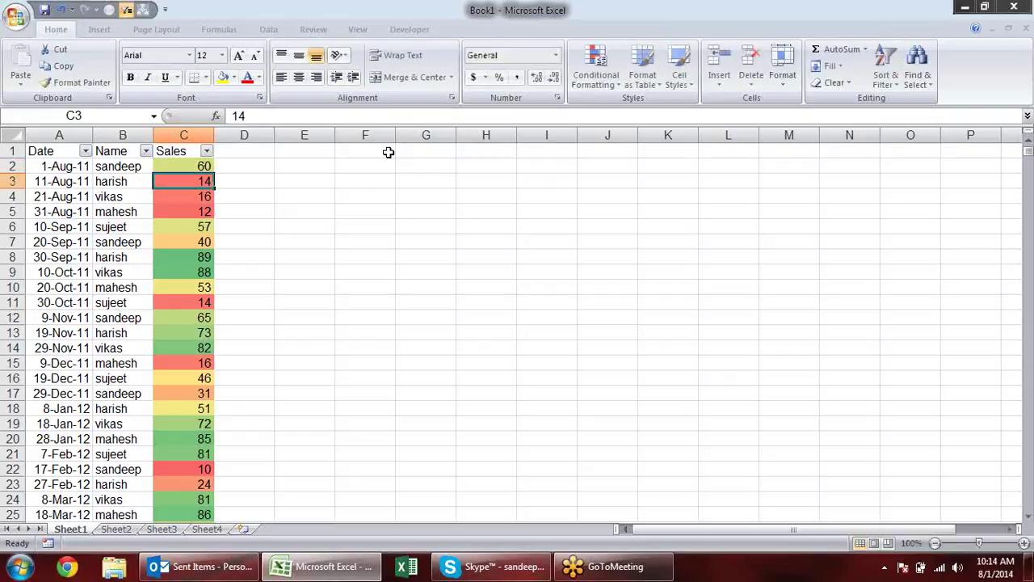
pyautogui.press('Up')
pyautogui.write('9')
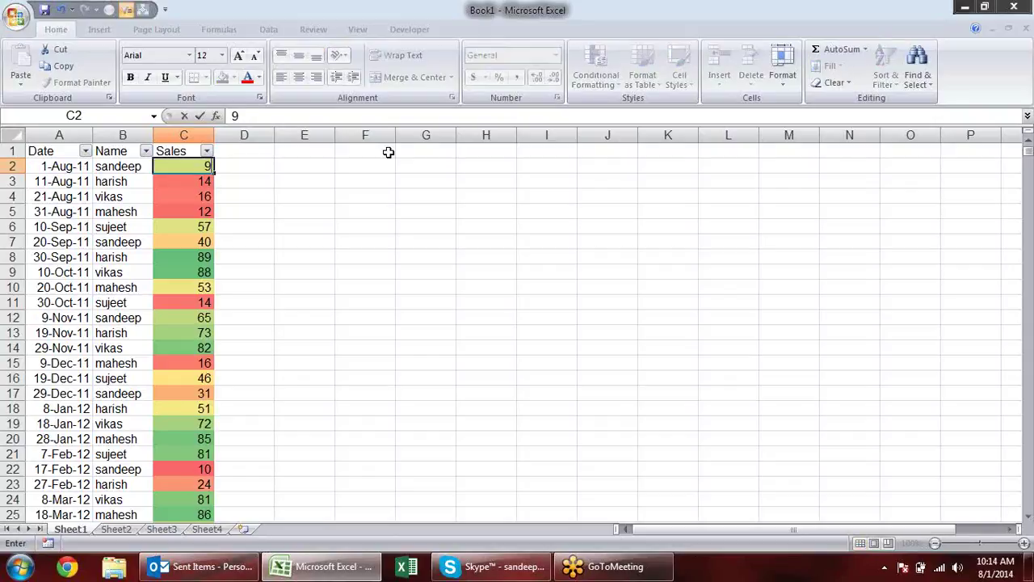
pyautogui.write('0')
pyautogui.press('Return')
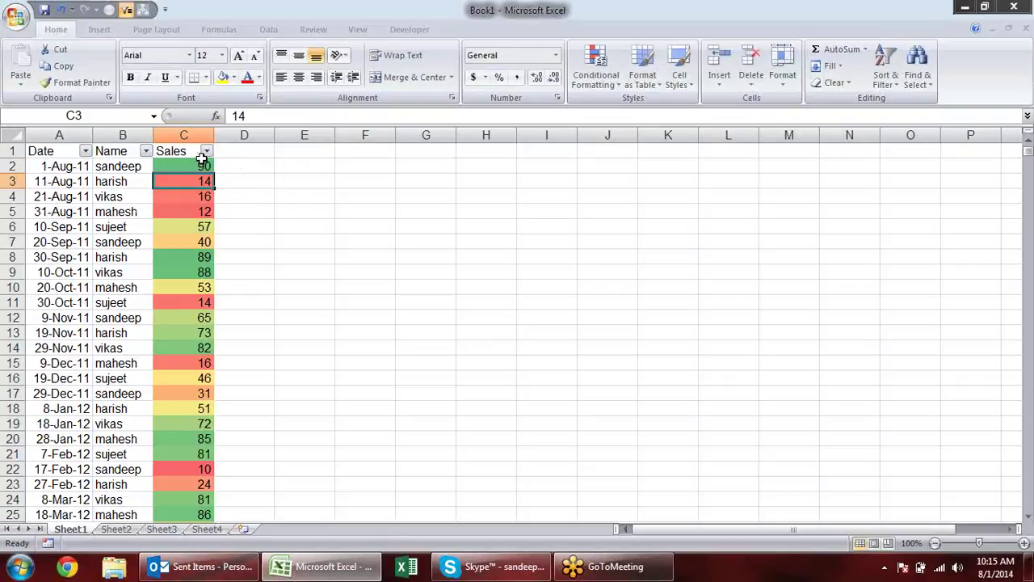
pyautogui.click(202, 165)
# Select the Sales values C2:C897 and clear their colour scale rule.
pyautogui.hotkey('ctrl', 'shift', 'Down')
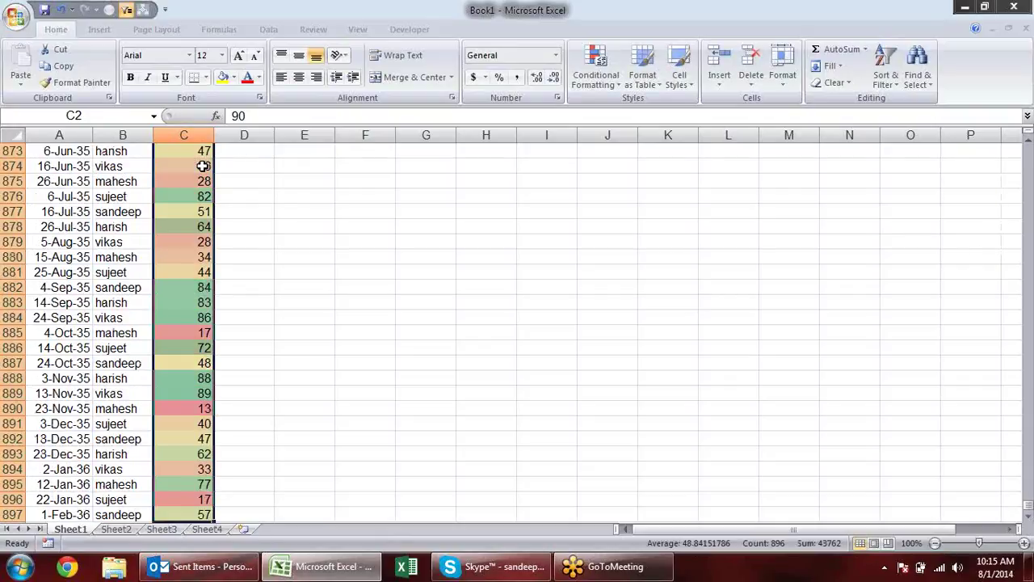
pyautogui.click(618, 85)
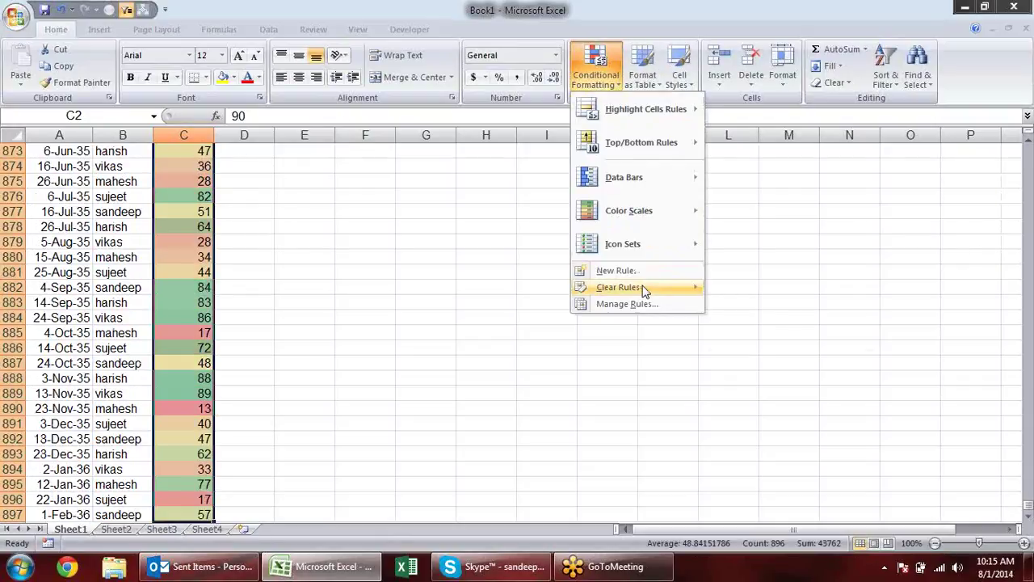
pyautogui.moveTo(643, 290)
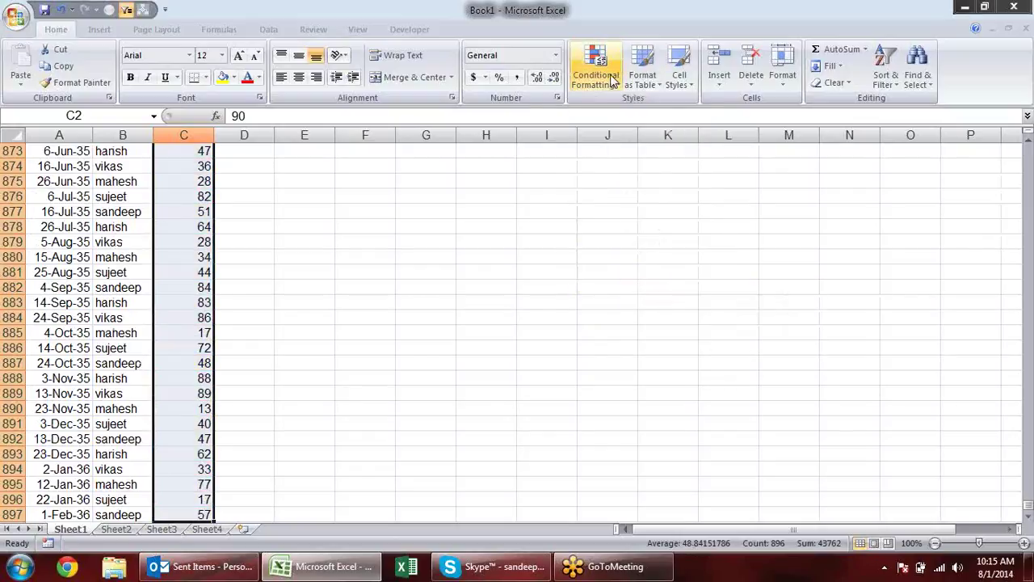
pyautogui.click(597, 71)
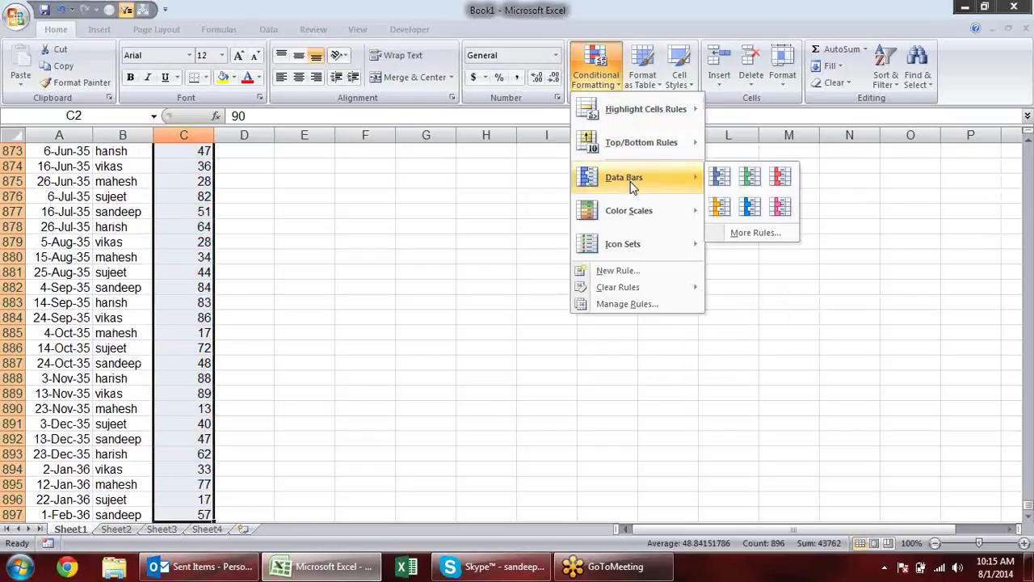
pyautogui.moveTo(635, 202)
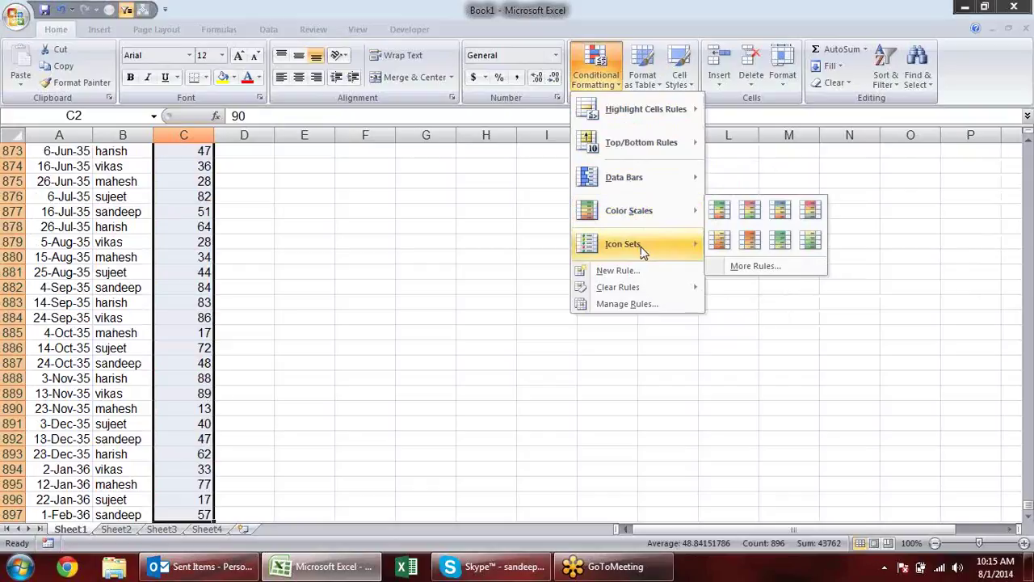
pyautogui.moveTo(641, 247)
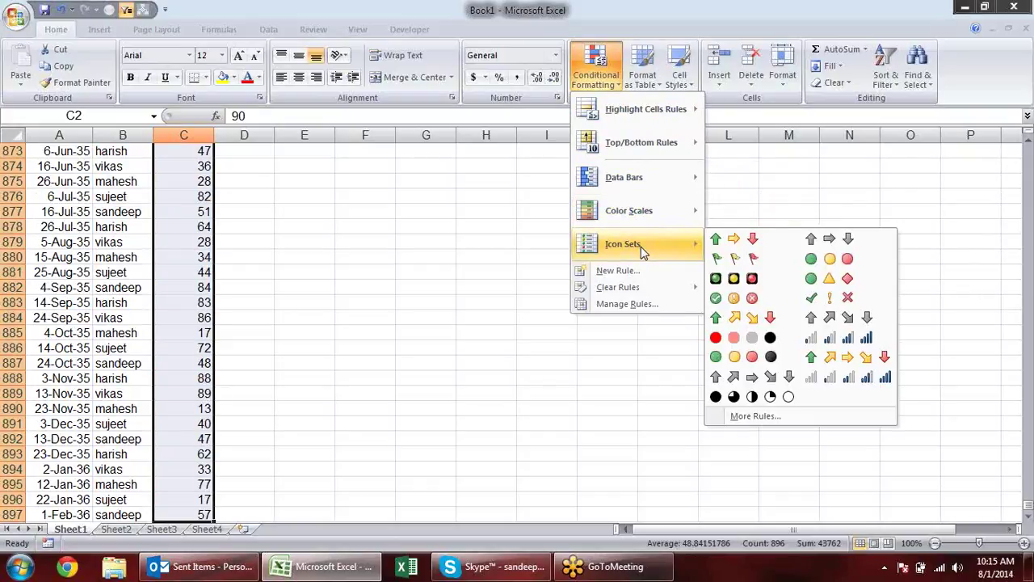
# Apply the 3 Symbols (Uncircled) icon set to the selected Sales values.
pyautogui.click(1021, 218)
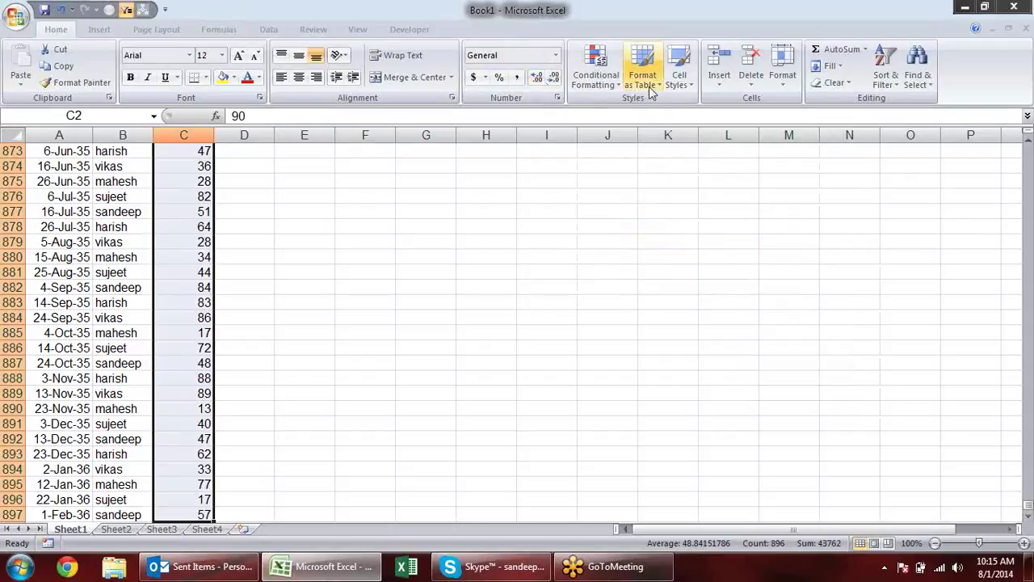
pyautogui.click(595, 76)
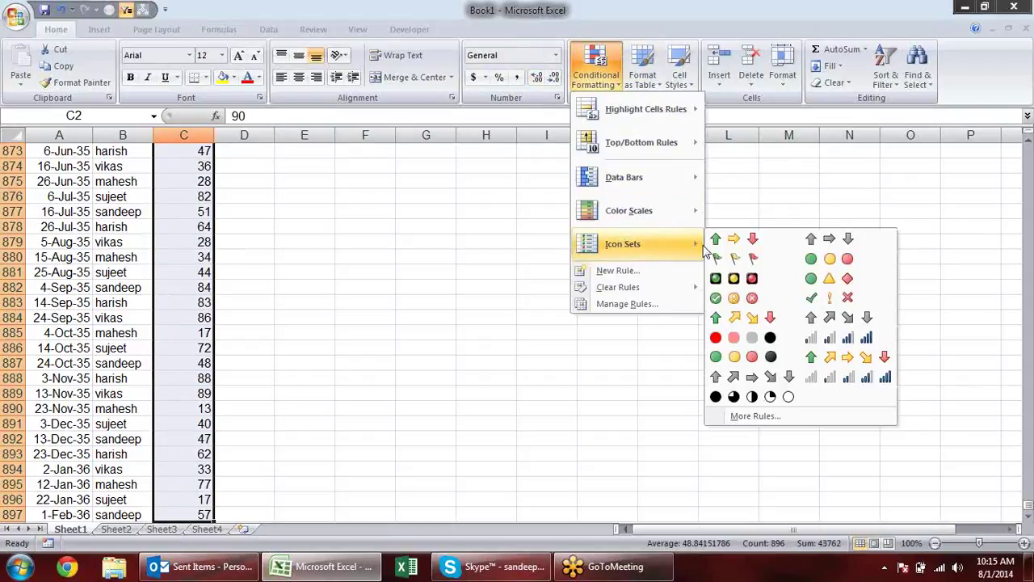
pyautogui.click(832, 300)
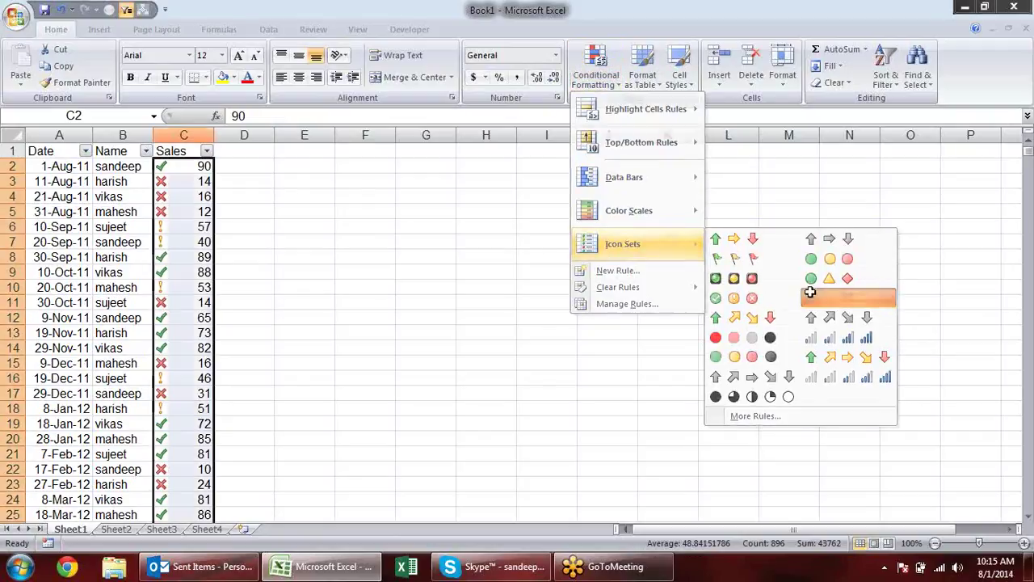
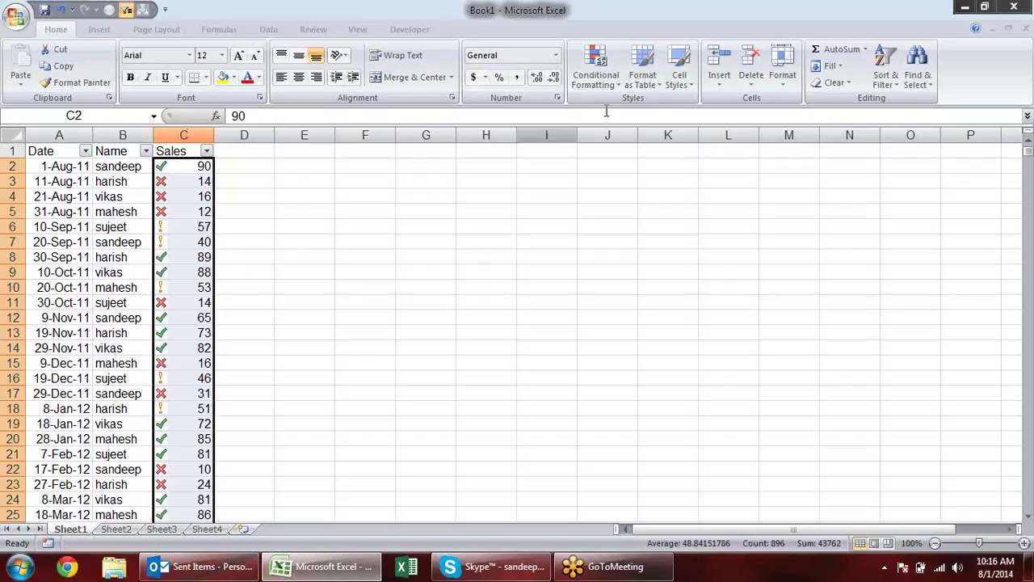
# Clear the conditional formatting rules from the selected Sales cells.
pyautogui.click(615, 86)
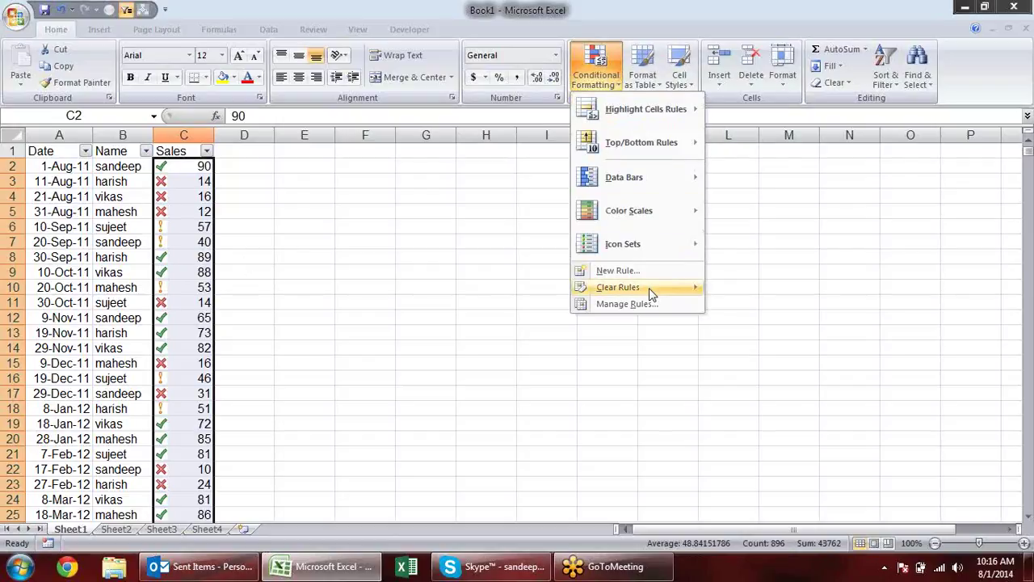
pyautogui.moveTo(651, 292)
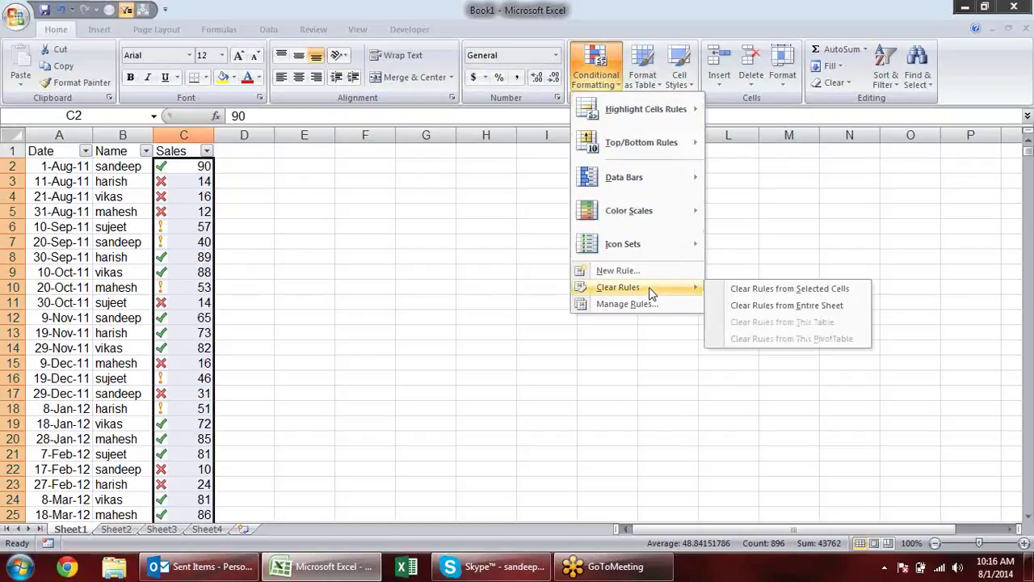
pyautogui.click(757, 295)
# Apply the 3 Symbols (Uncircled) check, exclamation and cross icon set to the Sales values.
pyautogui.click(598, 77)
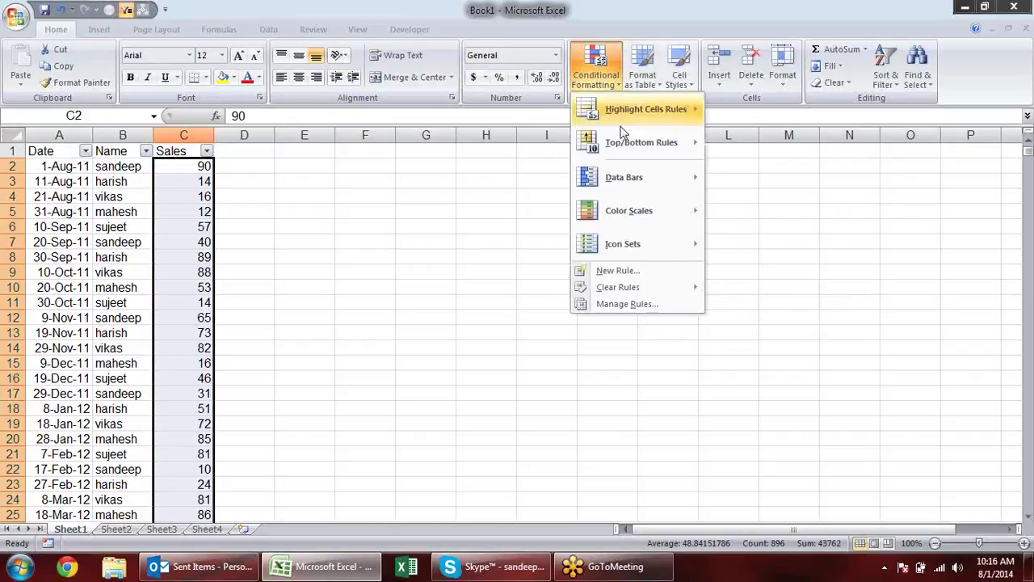
pyautogui.moveTo(658, 241)
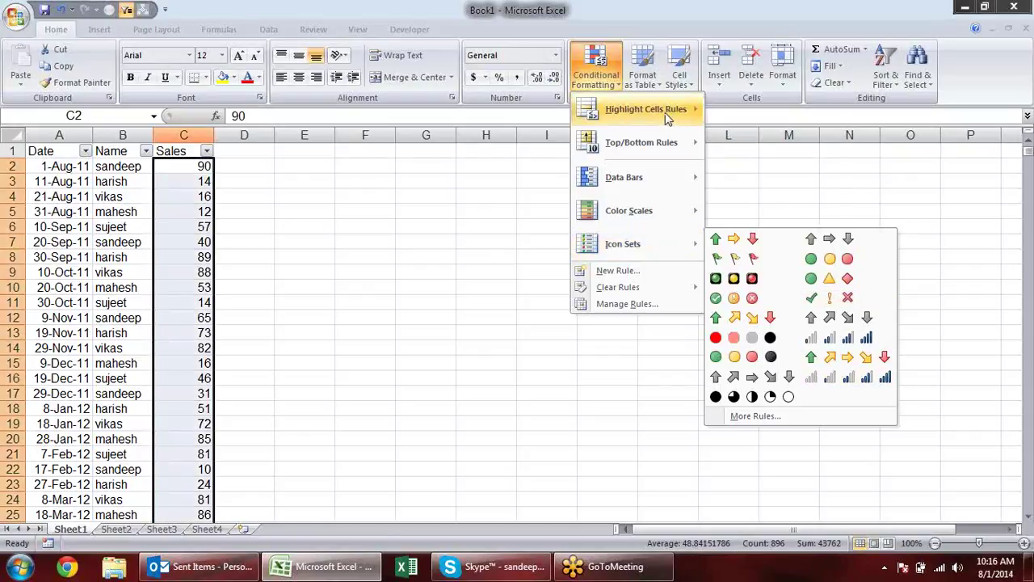
pyautogui.moveTo(671, 109)
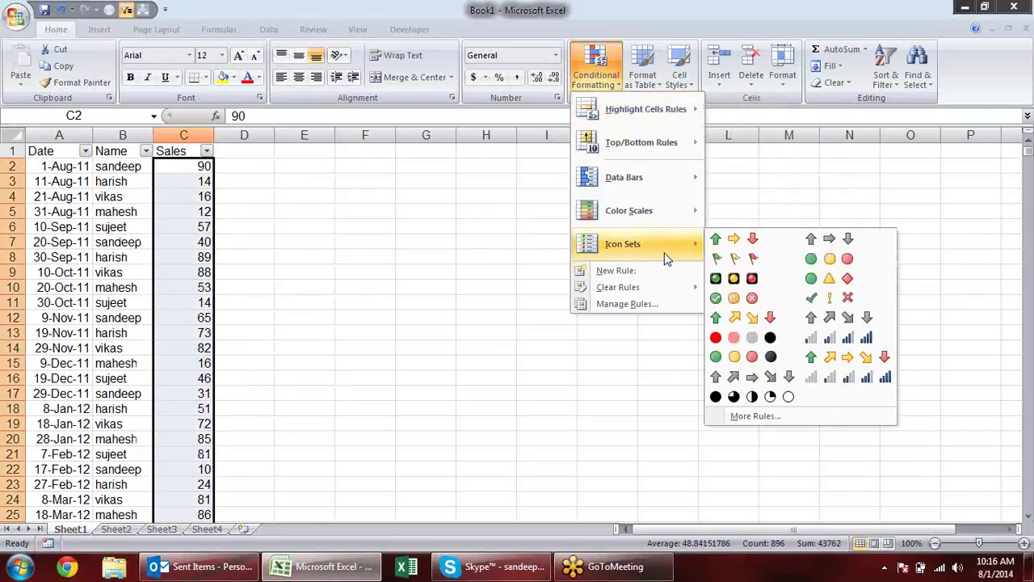
pyautogui.click(829, 298)
pyautogui.click(788, 302)
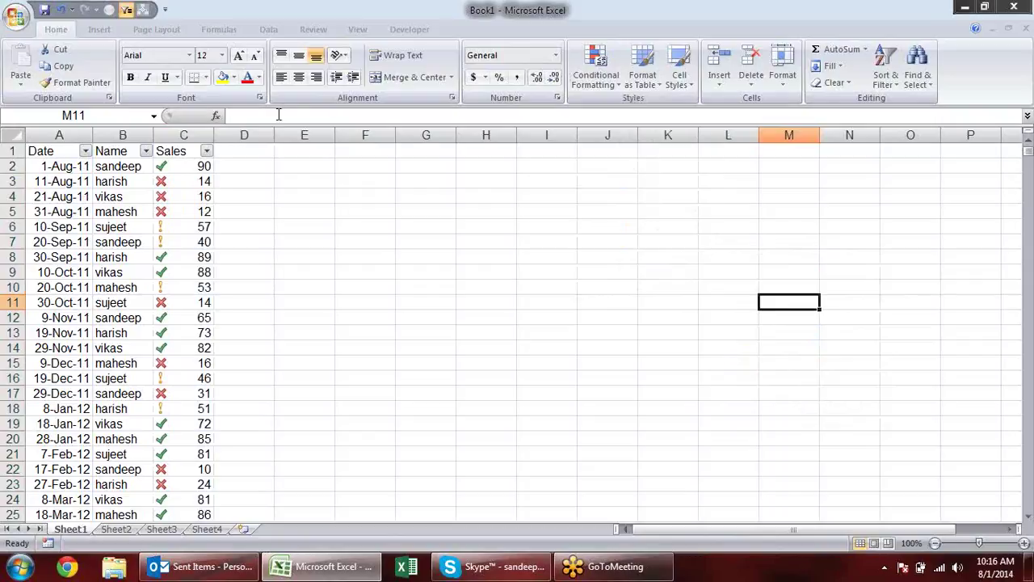
# Select the Sales values from C2 down to C897.
pyautogui.click(194, 167)
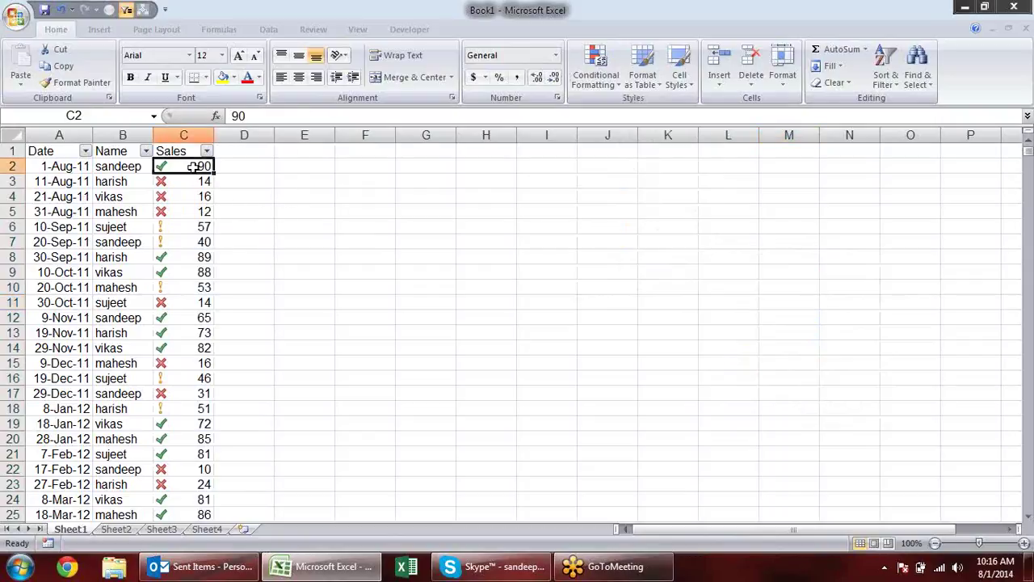
pyautogui.hotkey('ctrl', 'shift', 'Down')
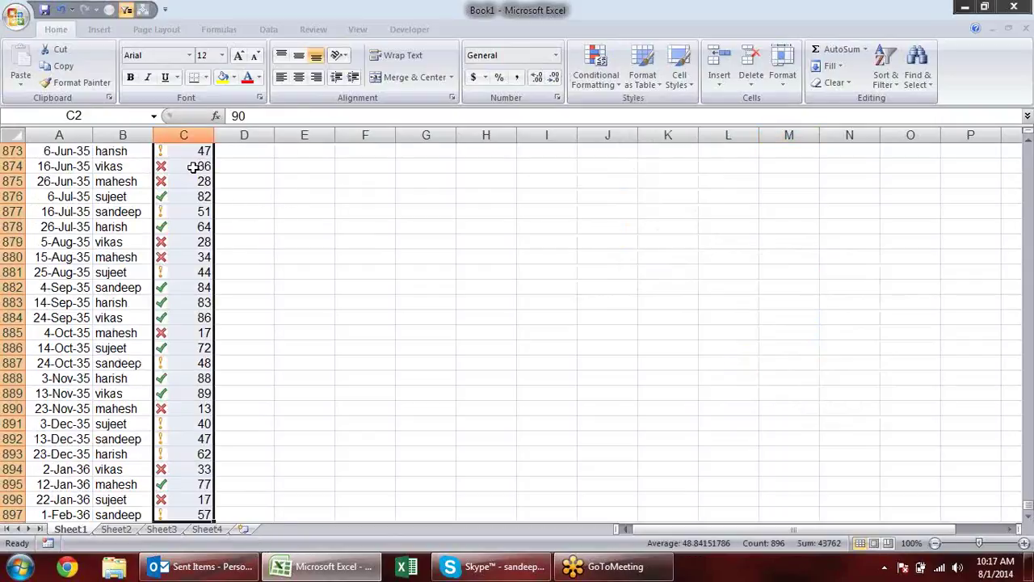
pyautogui.scroll(6, 461, 211)
pyautogui.scroll(8, 461, 212)
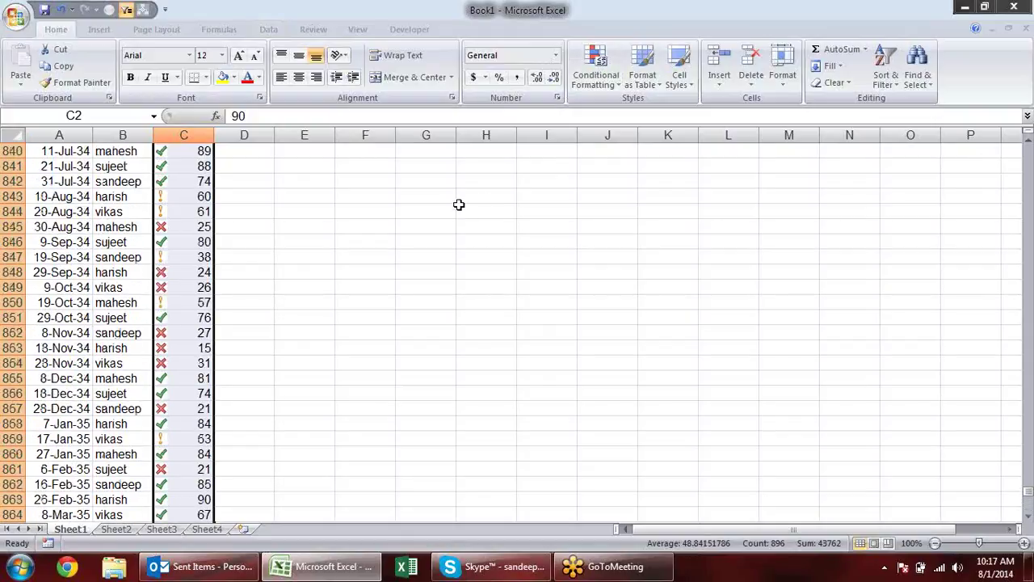
pyautogui.scroll(7, 460, 206)
pyautogui.scroll(6, 461, 202)
pyautogui.scroll(6, 460, 200)
pyautogui.scroll(6, 459, 198)
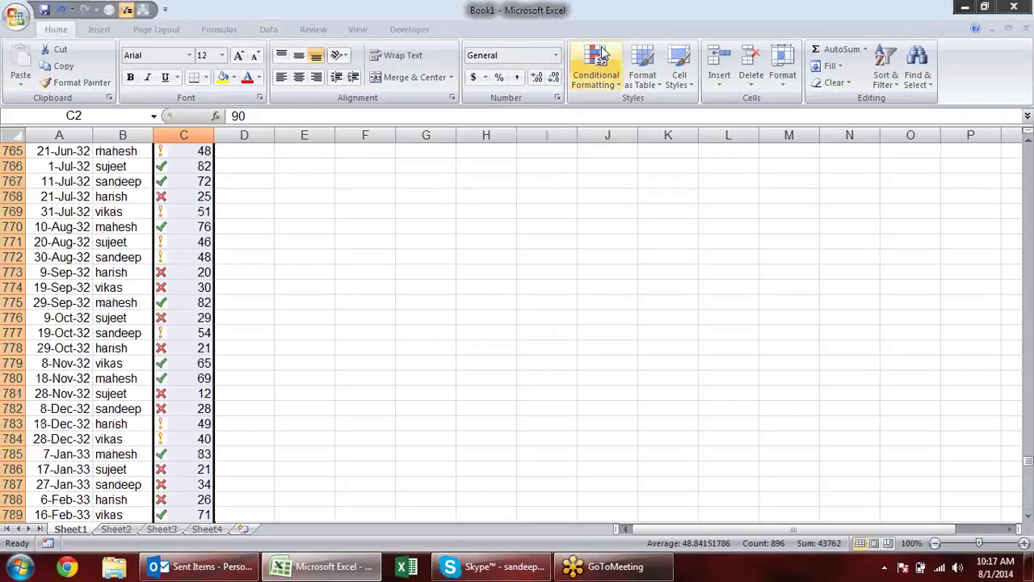
# Open the Icon Set rule from the Conditional Formatting Rules Manager for editing.
pyautogui.click(596, 68)
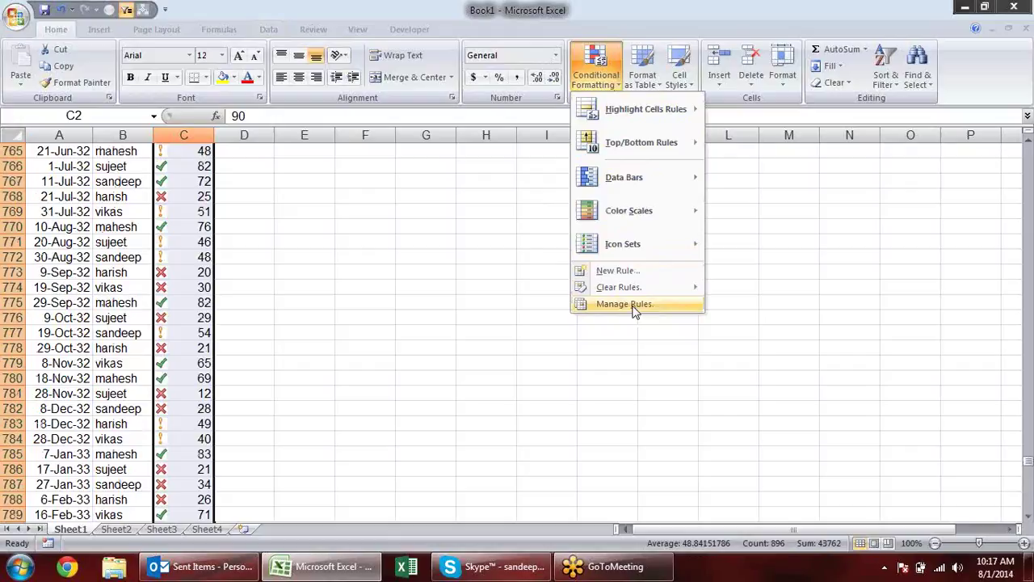
pyautogui.click(629, 310)
pyautogui.click(397, 210)
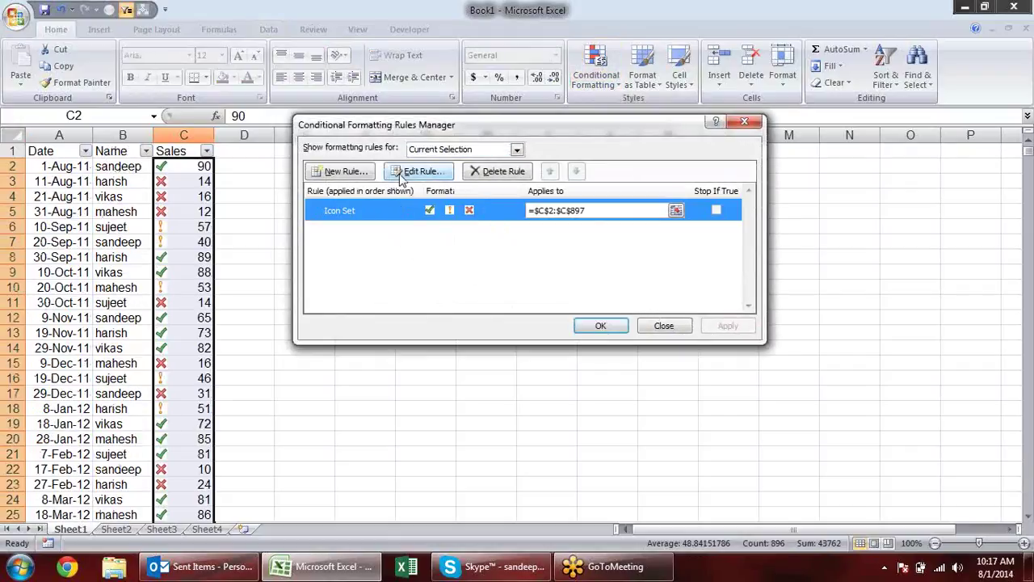
pyautogui.click(408, 173)
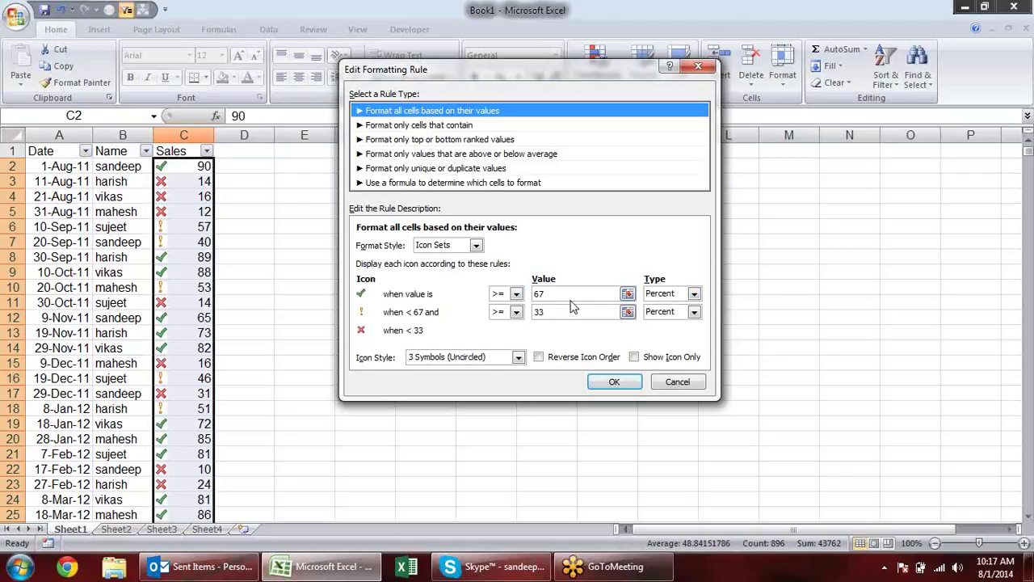
# Change both icon threshold types from Percent to Number.
pyautogui.click(695, 295)
pyautogui.click(695, 296)
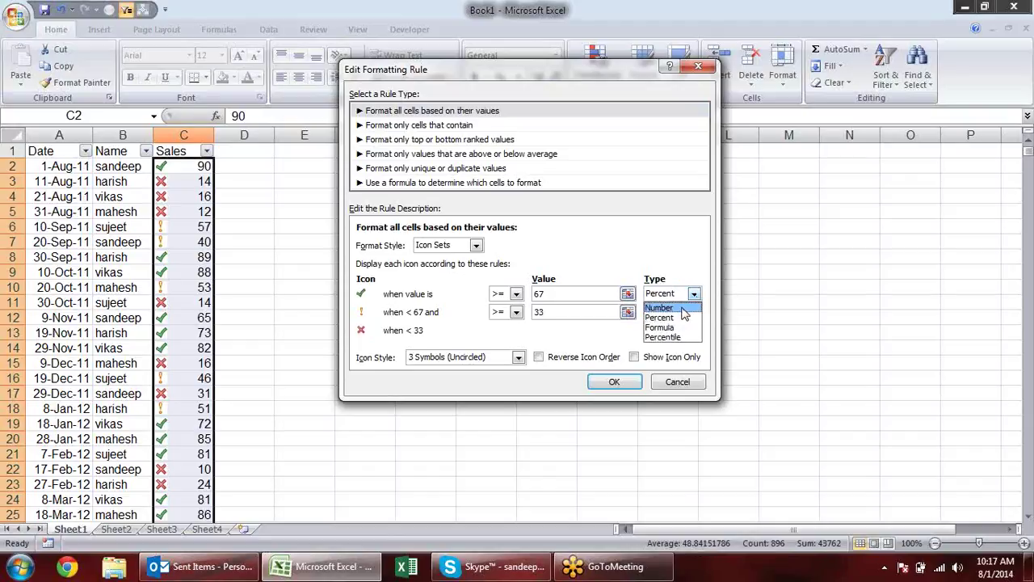
pyautogui.click(682, 310)
pyautogui.click(694, 312)
pyautogui.click(682, 326)
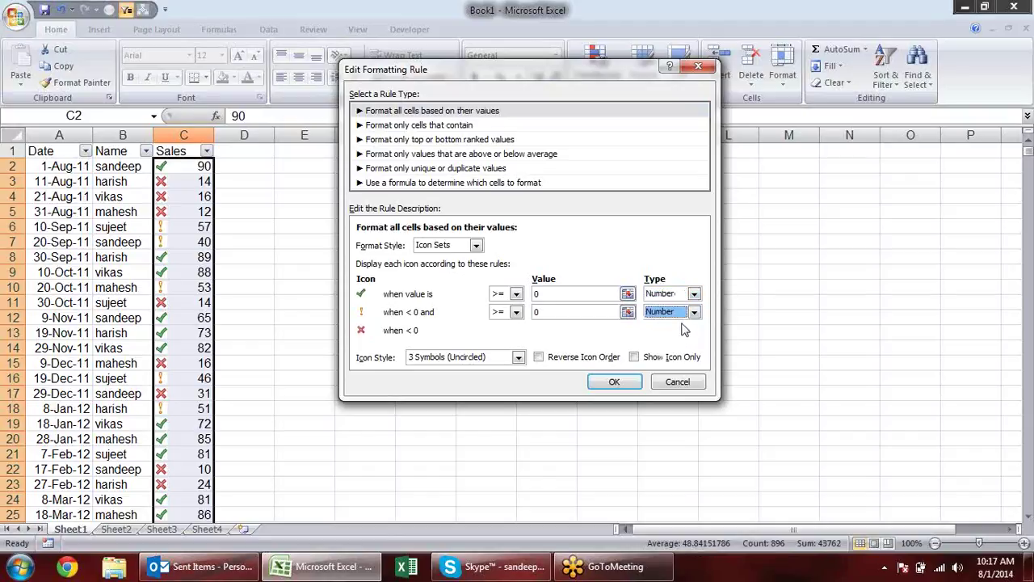
# Give checks to values > 70 and set the exclamation threshold to 51, then apply.
pyautogui.click(553, 296)
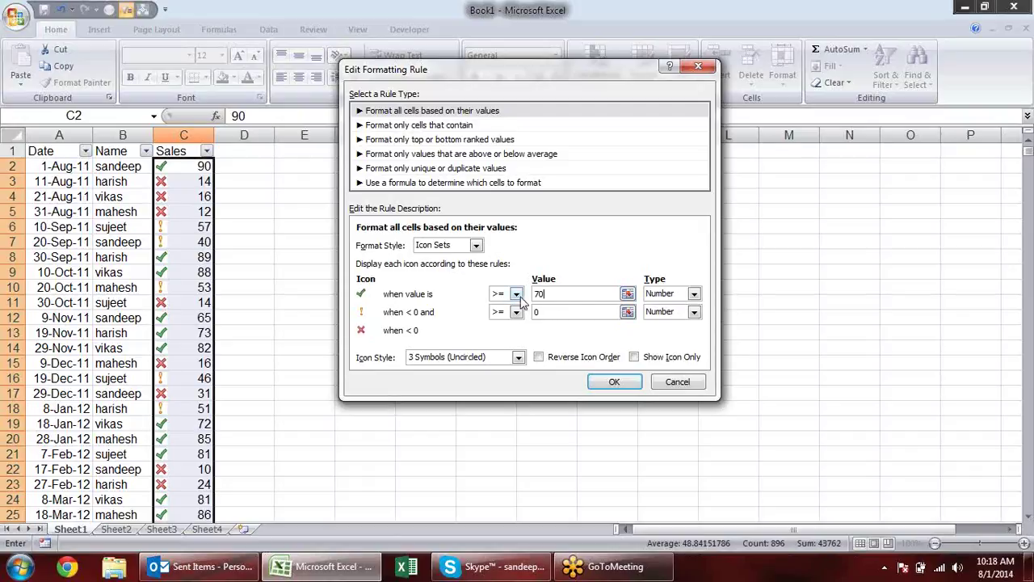
pyautogui.click(521, 297)
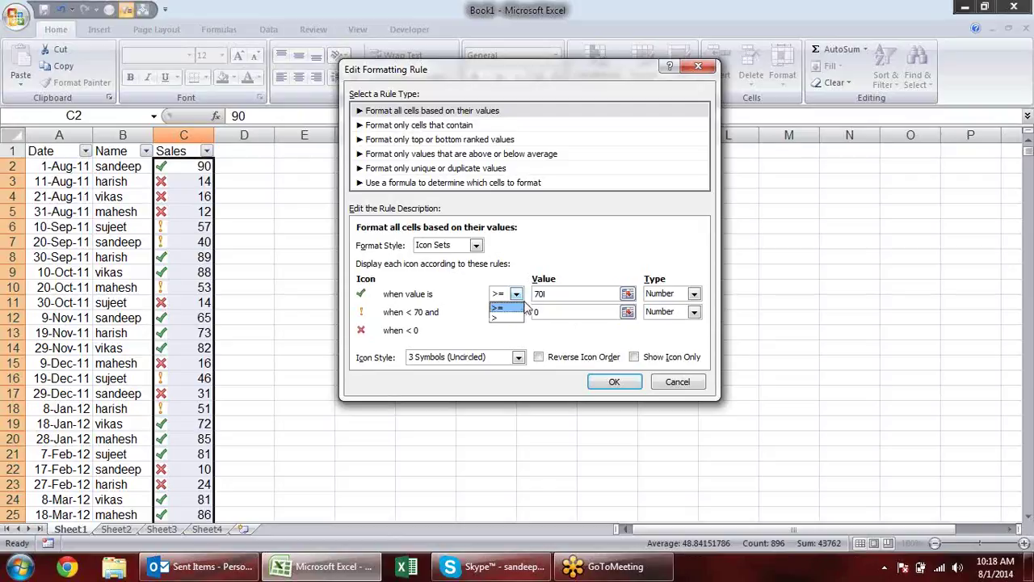
pyautogui.click(506, 317)
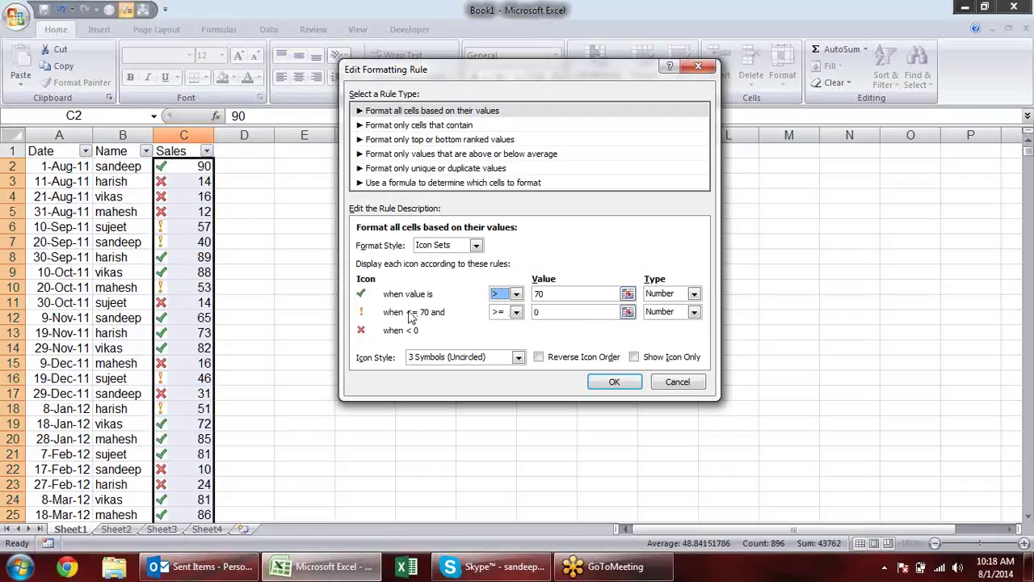
pyautogui.click(536, 314)
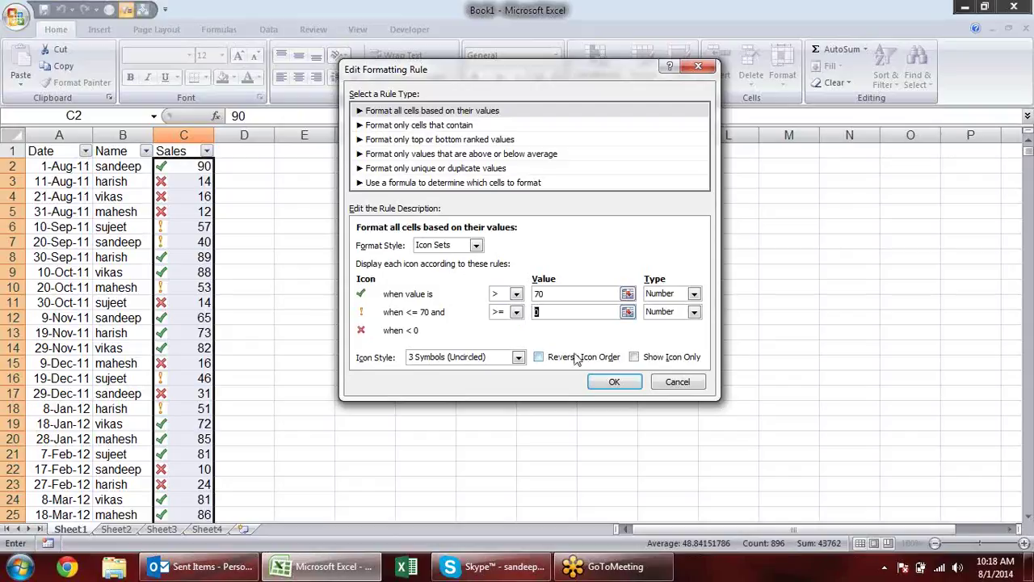
pyautogui.write('51')
pyautogui.click(611, 382)
pyautogui.click(731, 329)
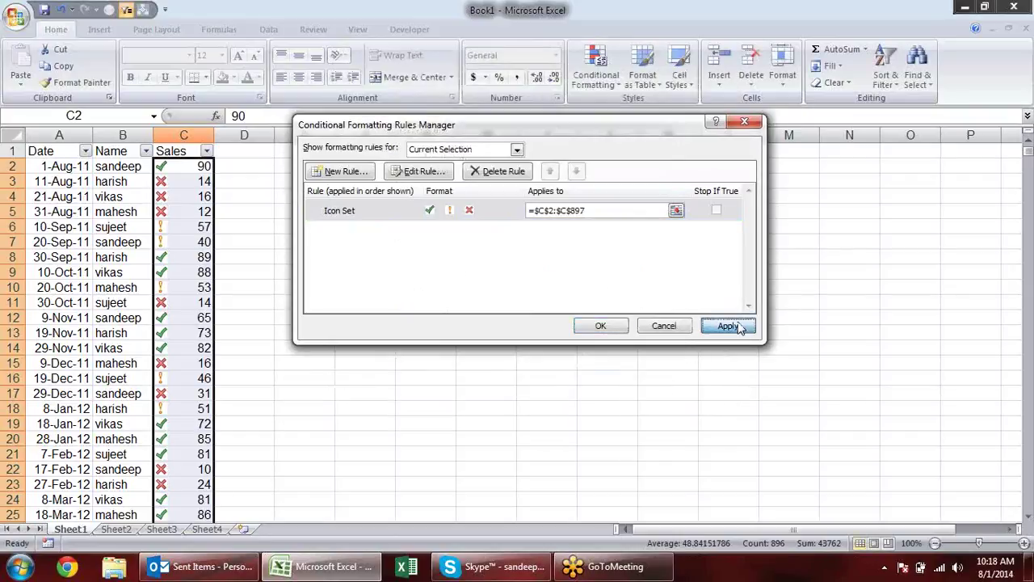
# Close the rules manager and check the new icons on C8–C16 (88 check, 53 exclamation, 16 cross).
pyautogui.click(601, 325)
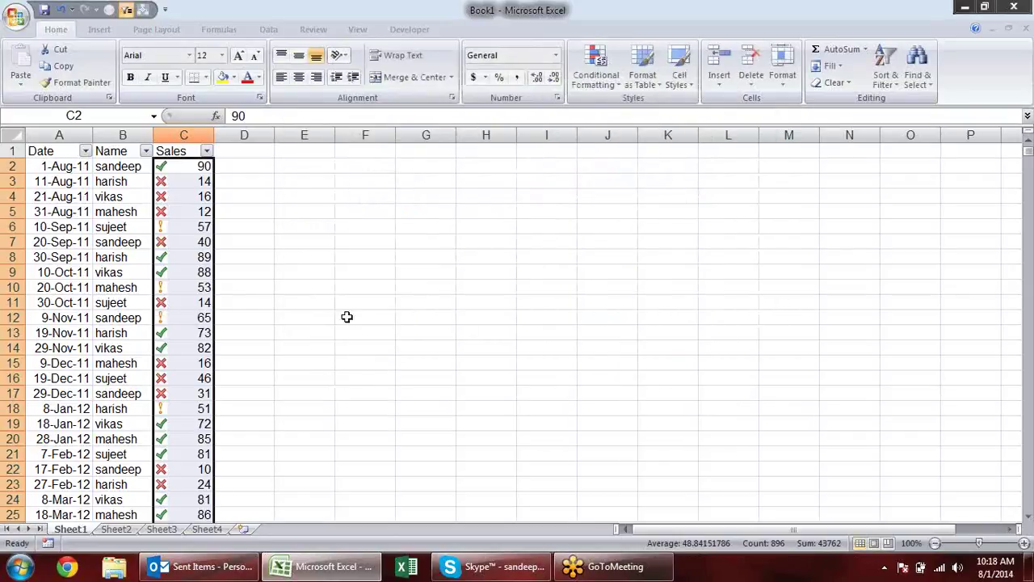
pyautogui.click(186, 256)
pyautogui.click(194, 272)
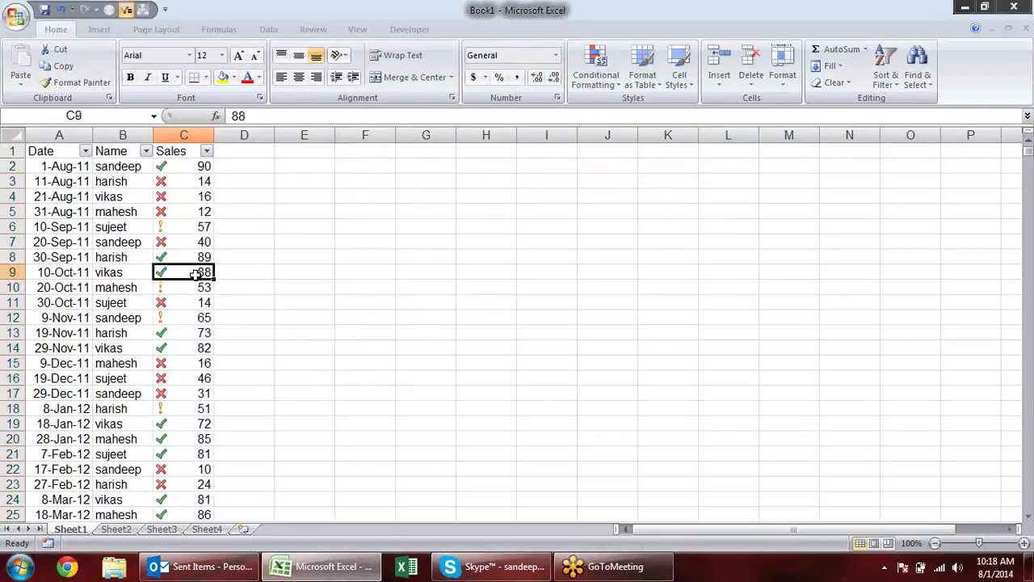
pyautogui.click(202, 291)
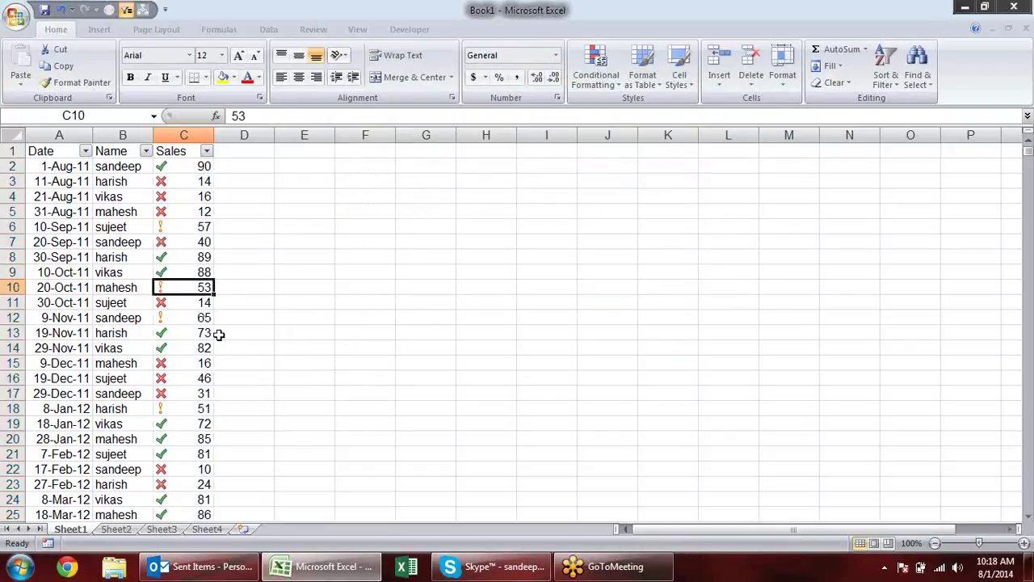
pyautogui.click(207, 333)
pyautogui.click(201, 360)
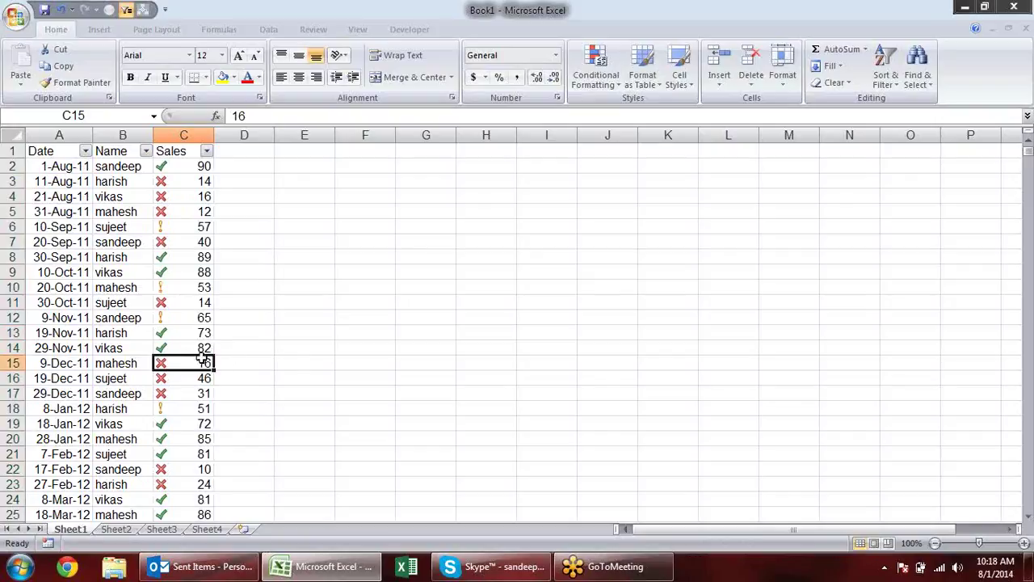
pyautogui.click(185, 380)
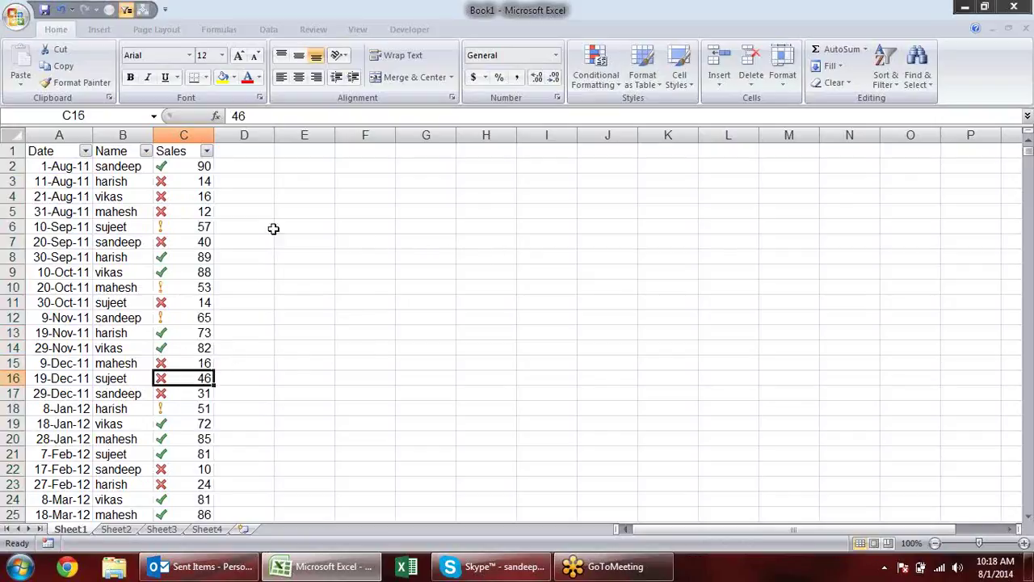
# Clear all conditional formatting rules from the entire sheet.
pyautogui.click(202, 166)
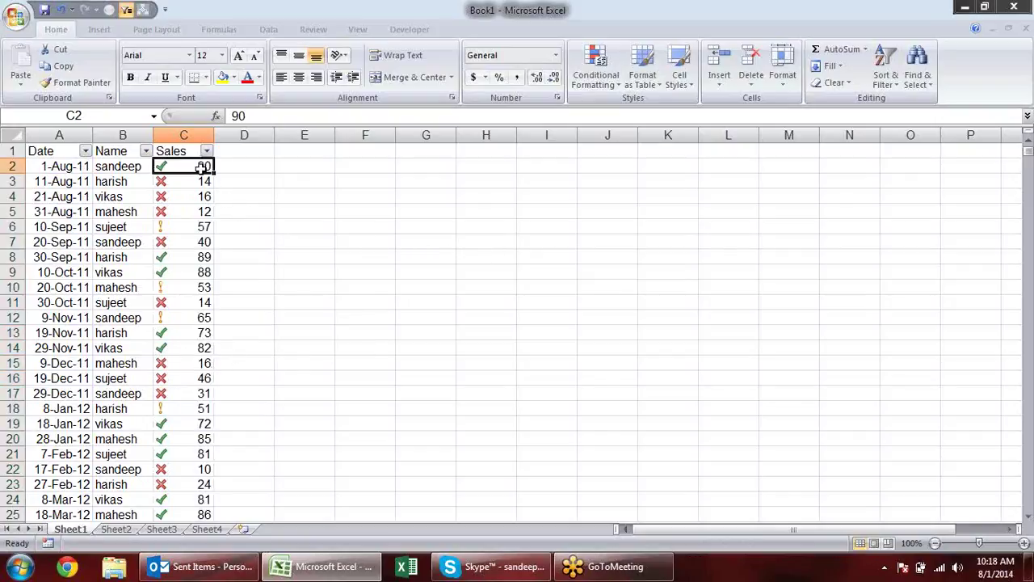
pyautogui.hotkey('ctrl', 'shift', 'Down')
pyautogui.click(595, 68)
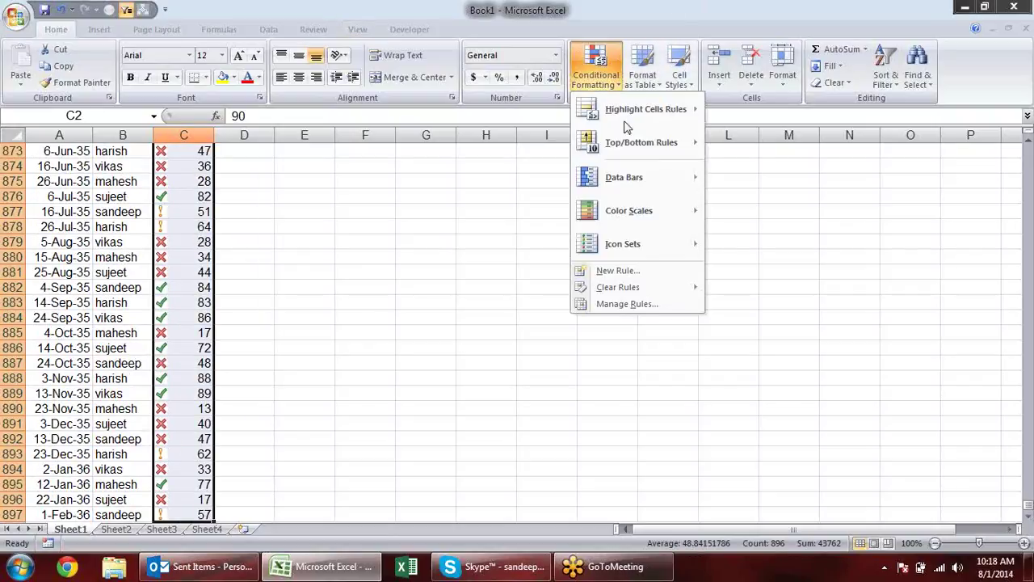
pyautogui.moveTo(656, 289)
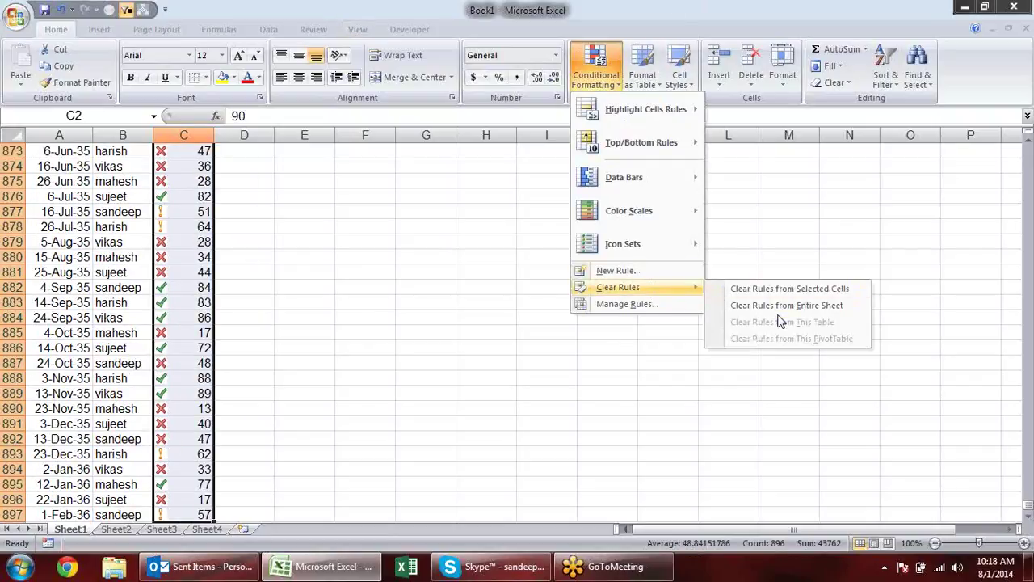
pyautogui.click(780, 305)
pyautogui.click(788, 302)
# Leave cell C870 unchanged and reselect the Sales values C2:C897.
pyautogui.scroll(2, 429, 265)
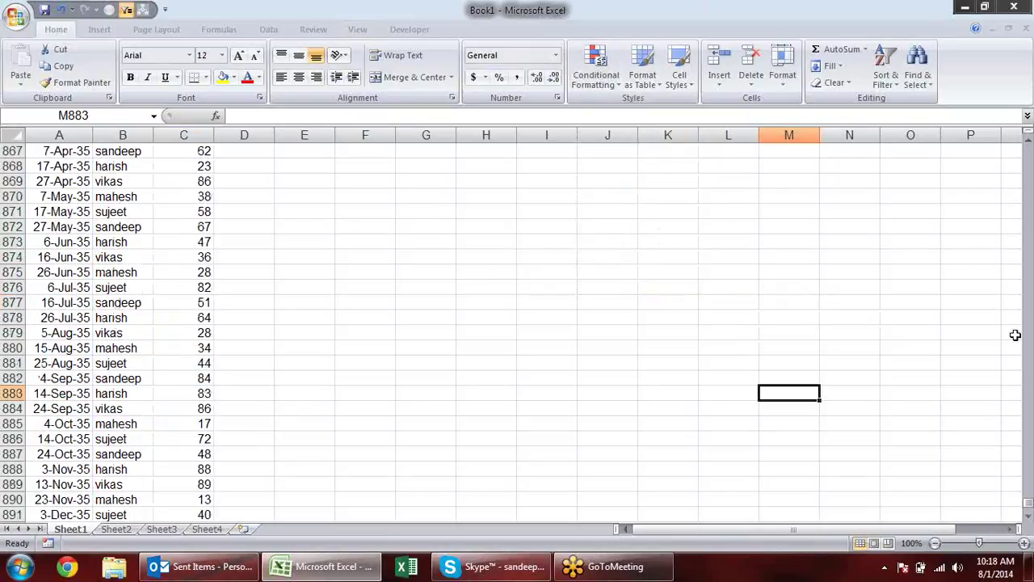
pyautogui.doubleClick(194, 197)
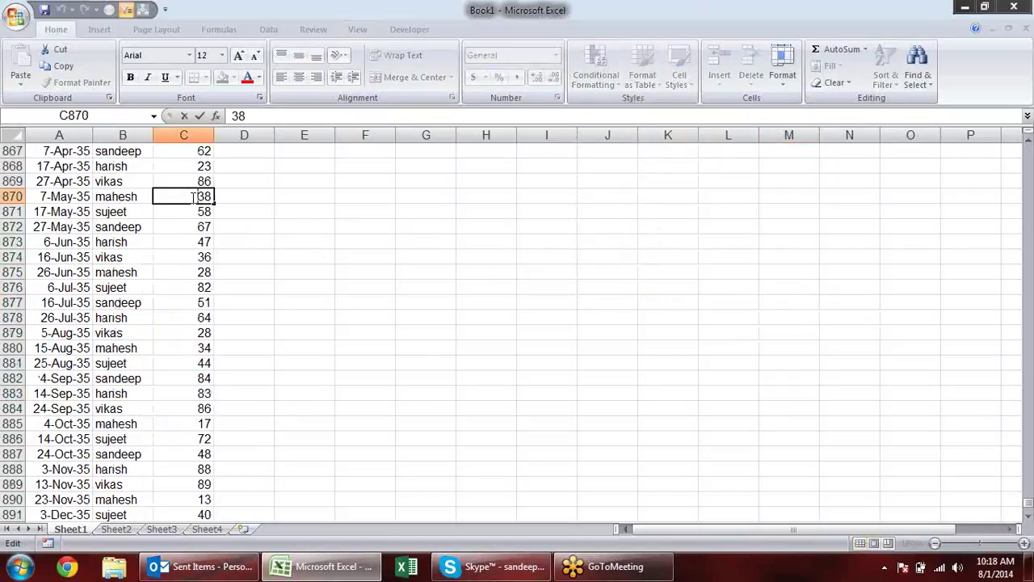
pyautogui.press('Escape')
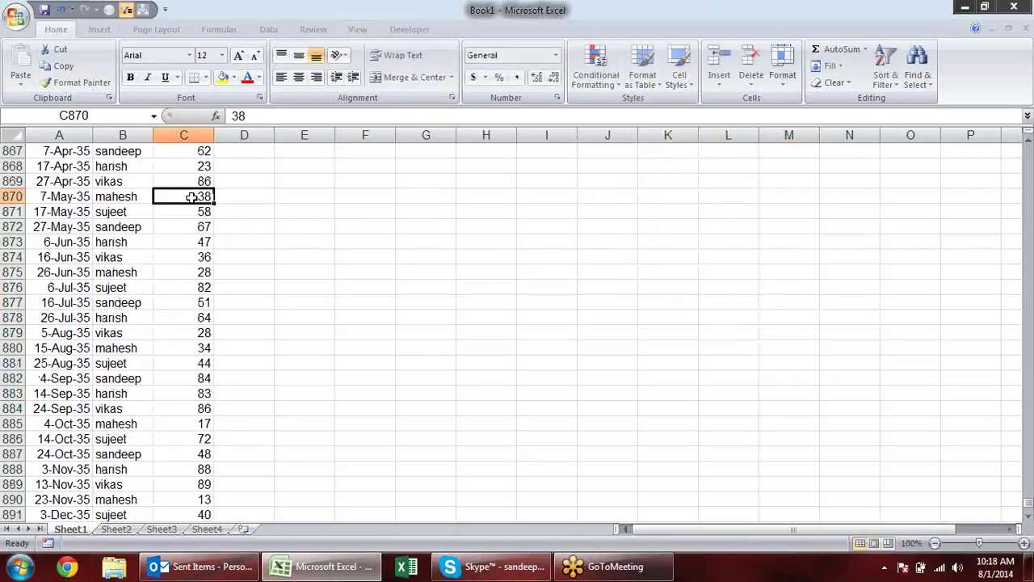
pyautogui.hotkey('ctrl', 'Up')
pyautogui.press('Down')
pyautogui.hotkey('ctrl', 'shift', 'Down')
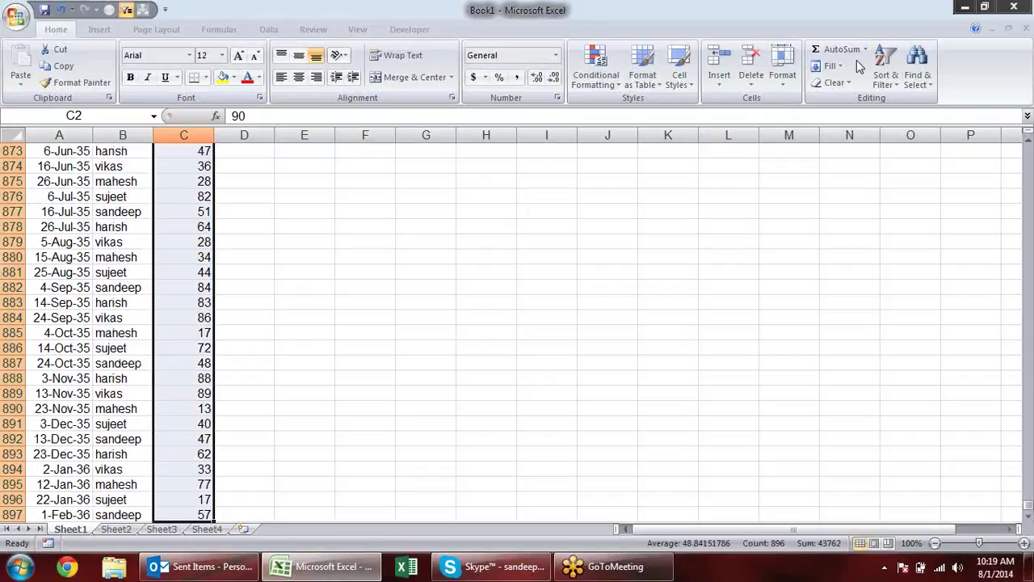
# Browse the Conditional Formatting menus for the Sales values, through Icon Sets down to New Rule.
pyautogui.click(606, 73)
pyautogui.moveTo(675, 112)
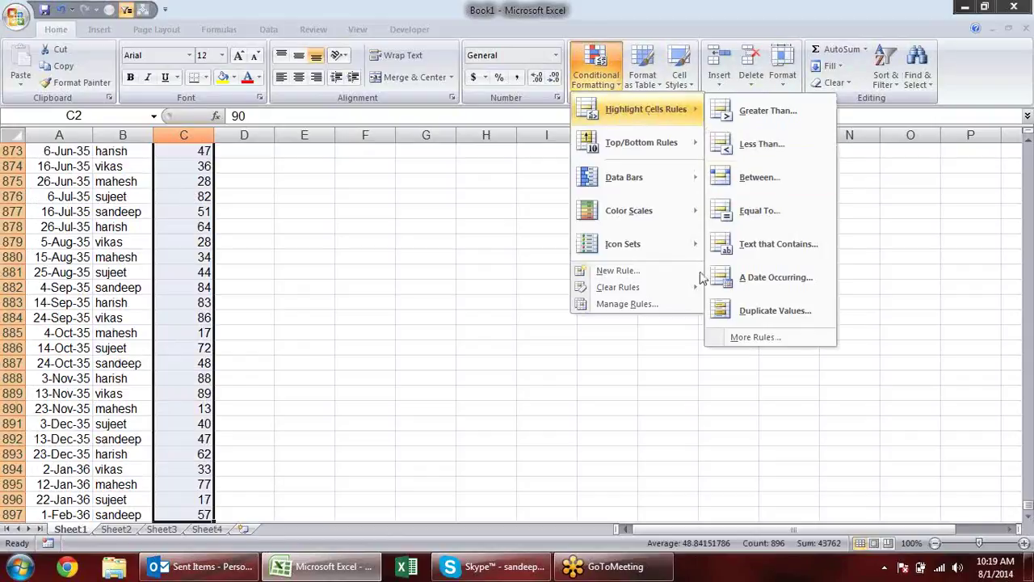
pyautogui.moveTo(683, 145)
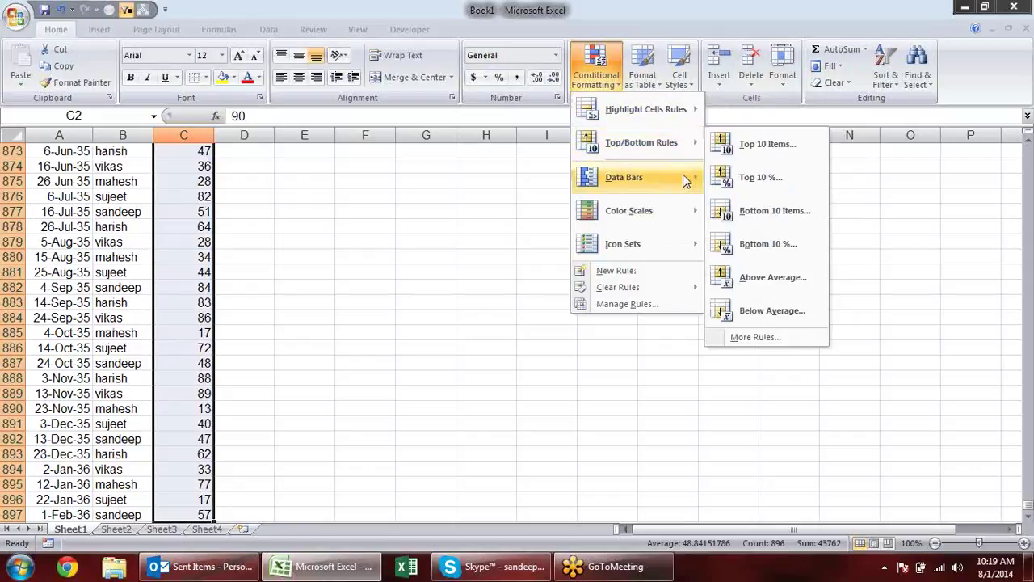
pyautogui.moveTo(661, 252)
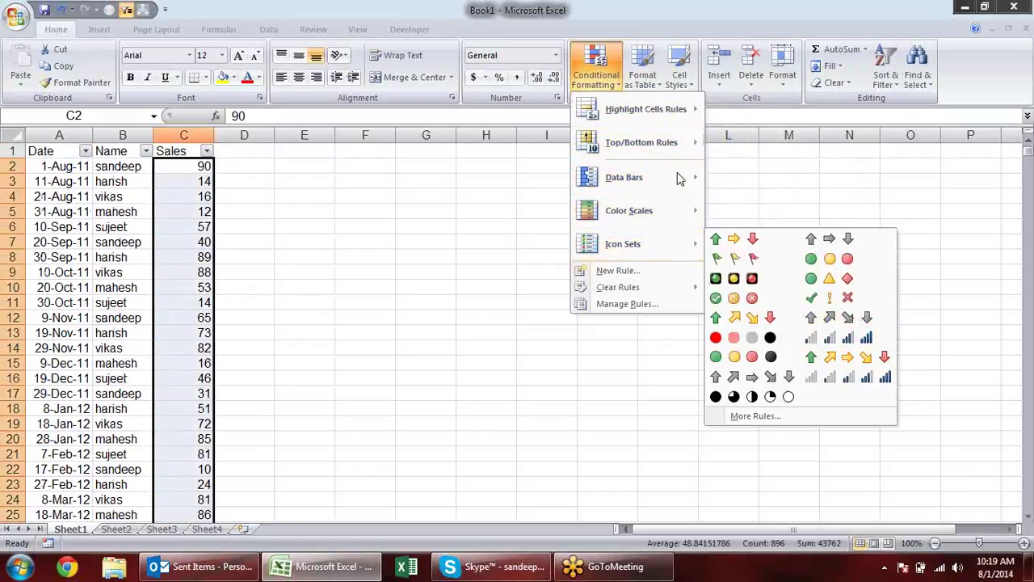
# Start a new formatting rule for the Sales values from the Rules Manager.
pyautogui.click(624, 274)
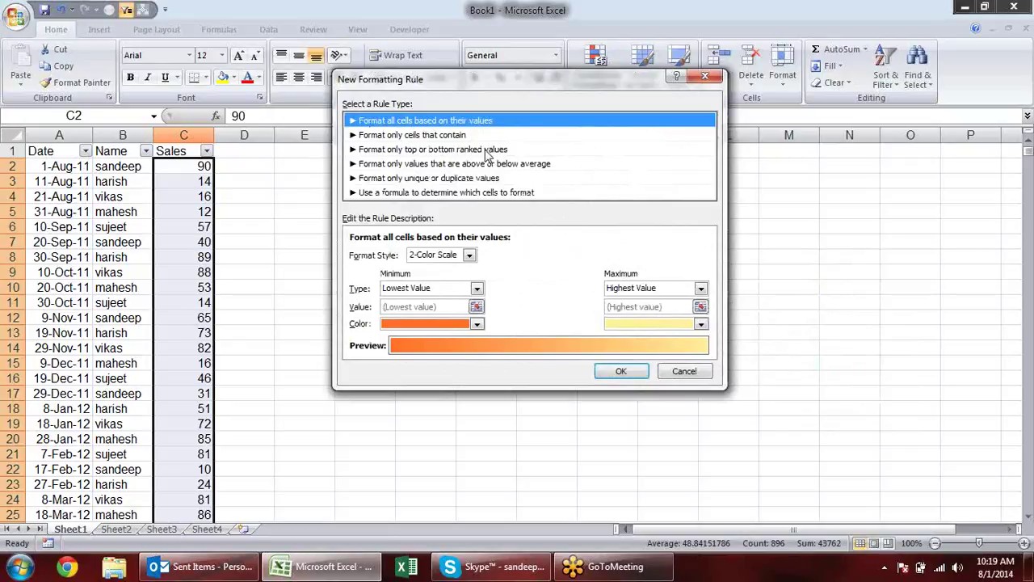
pyautogui.click(702, 77)
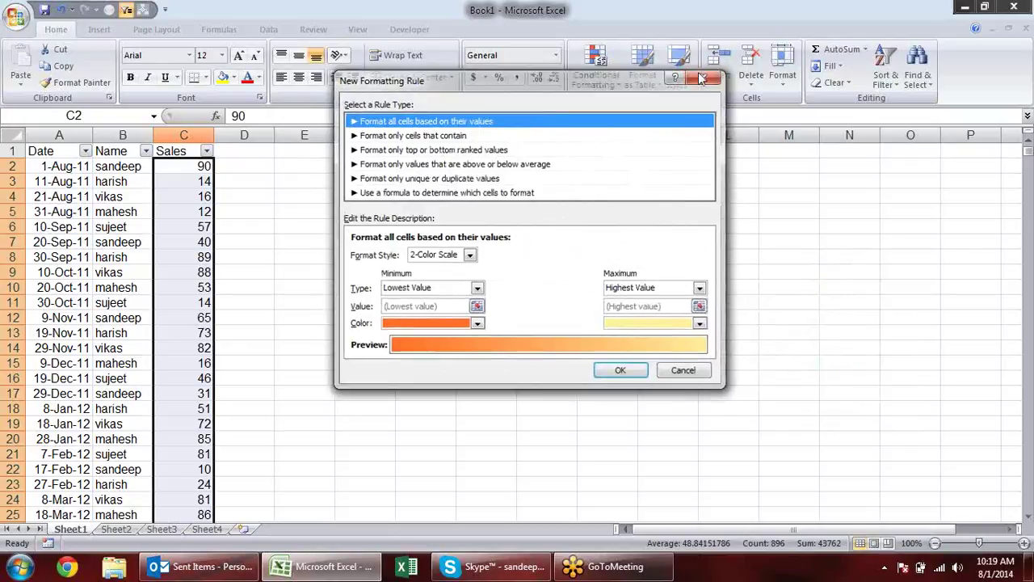
pyautogui.click(595, 69)
pyautogui.click(661, 303)
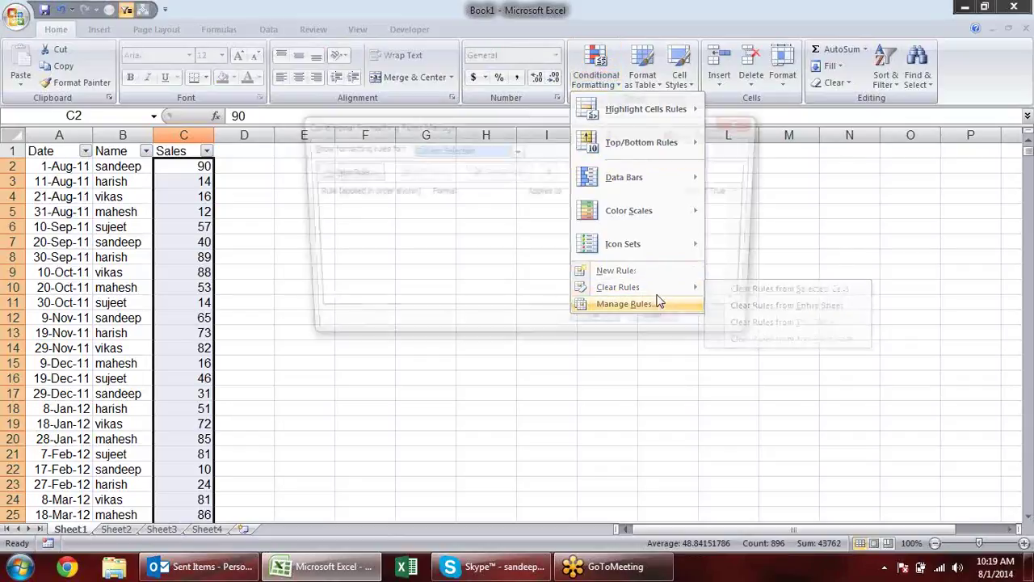
pyautogui.click(344, 173)
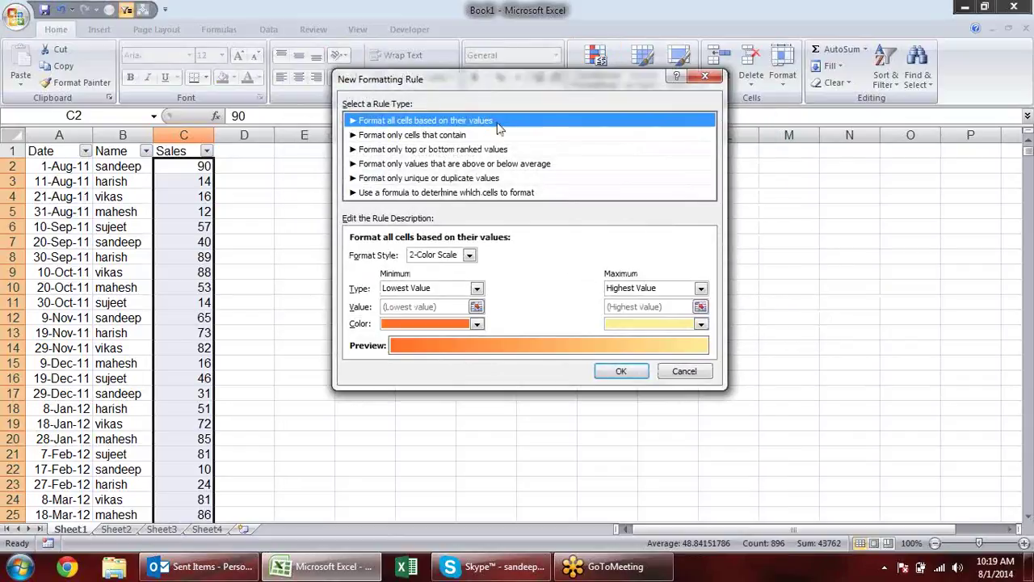
pyautogui.moveTo(492, 84); pyautogui.dragTo(597, 156)
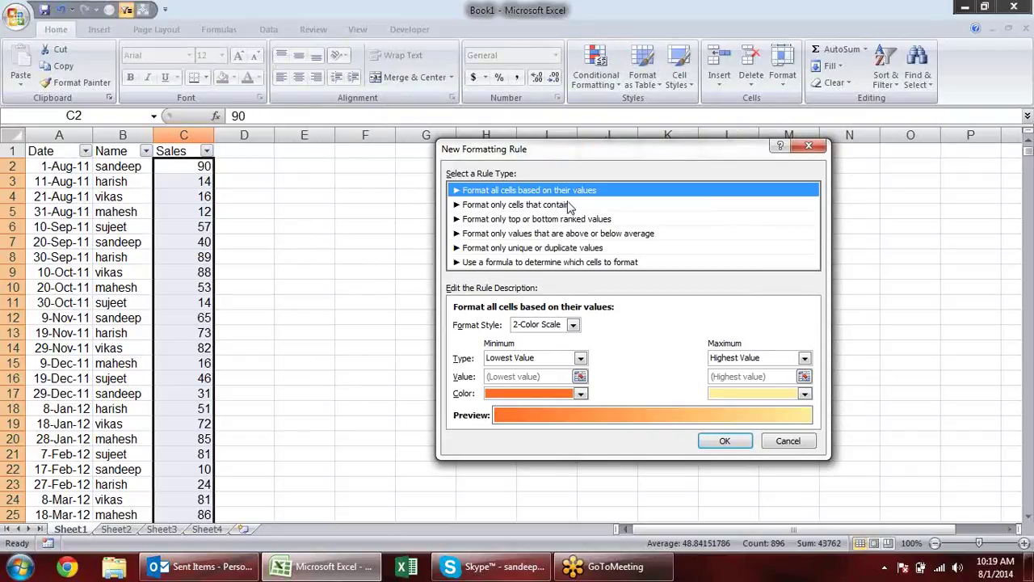
# Try the Data Bar and Icon Sets styles, then settle on 2-Color Scale.
pyautogui.click(574, 325)
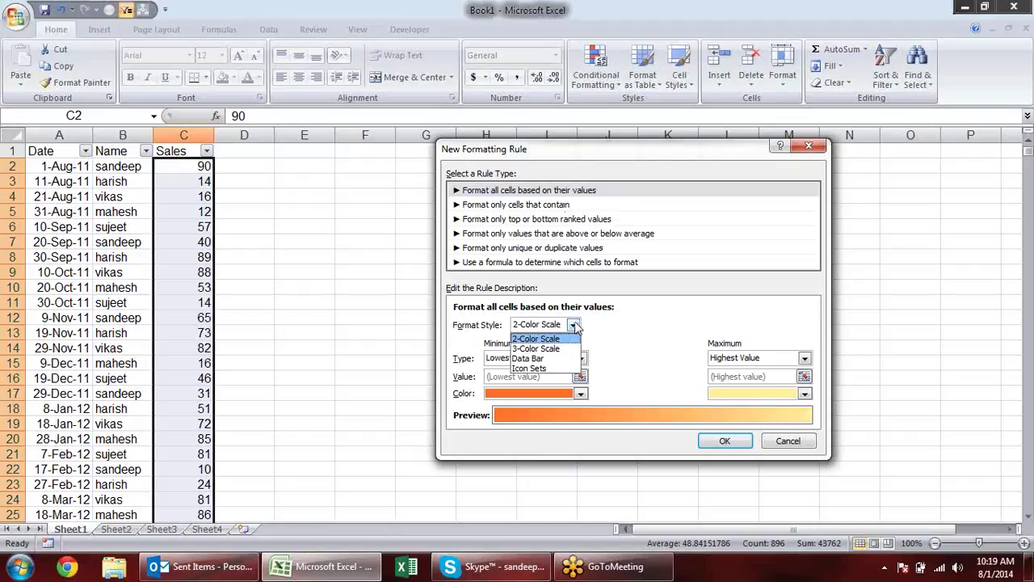
pyautogui.click(568, 359)
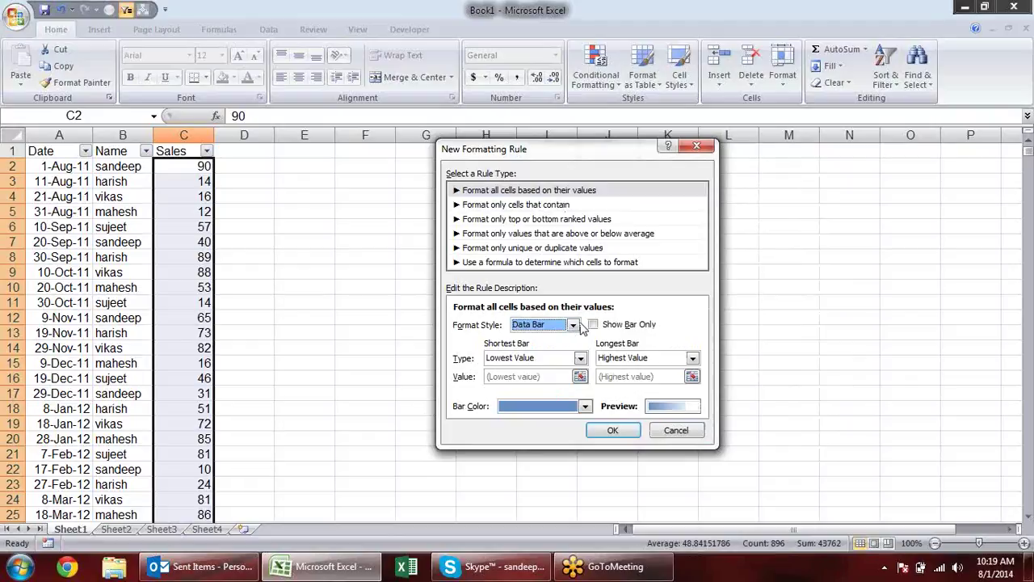
pyautogui.click(573, 325)
pyautogui.click(561, 370)
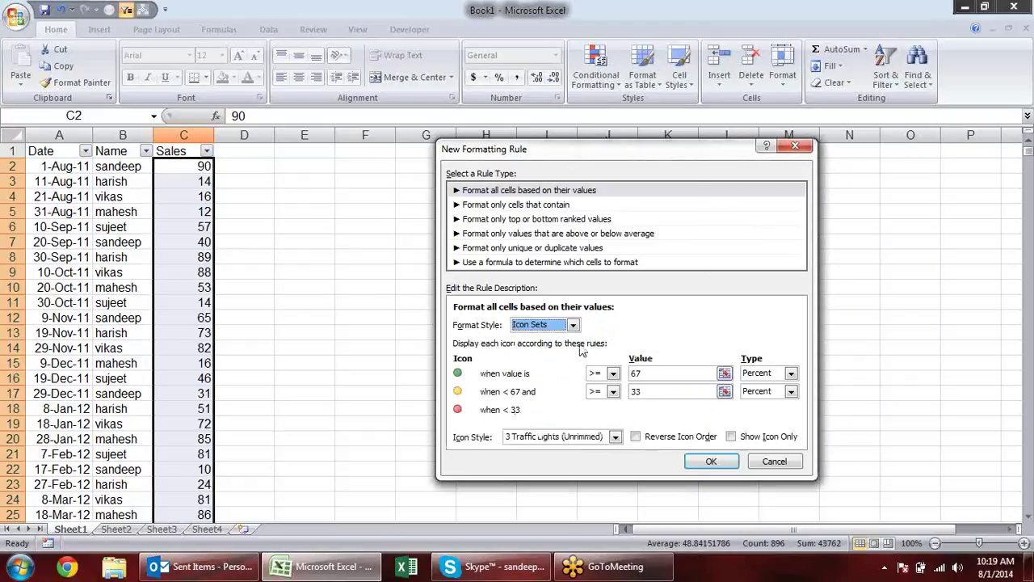
pyautogui.click(575, 326)
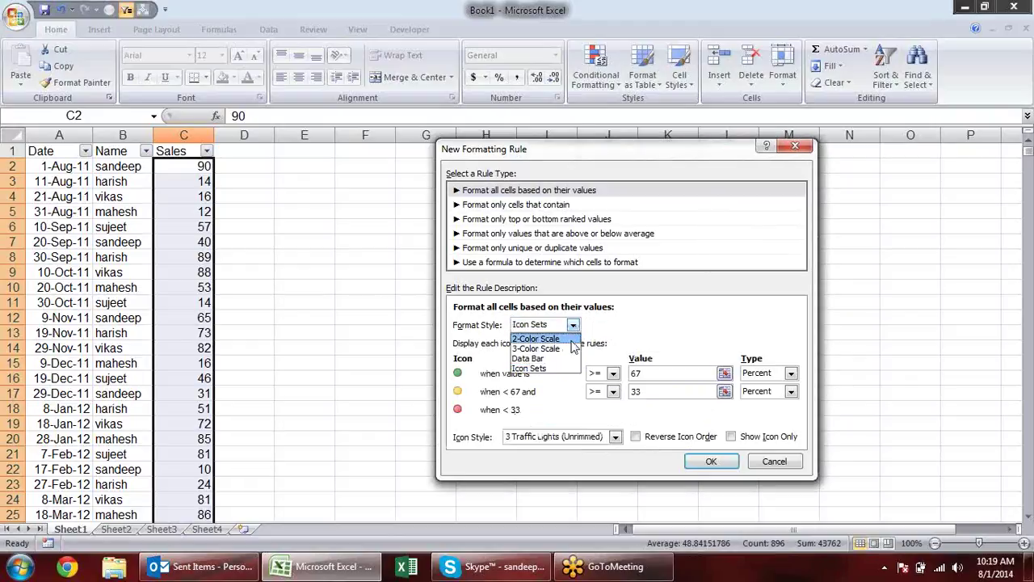
pyautogui.click(549, 338)
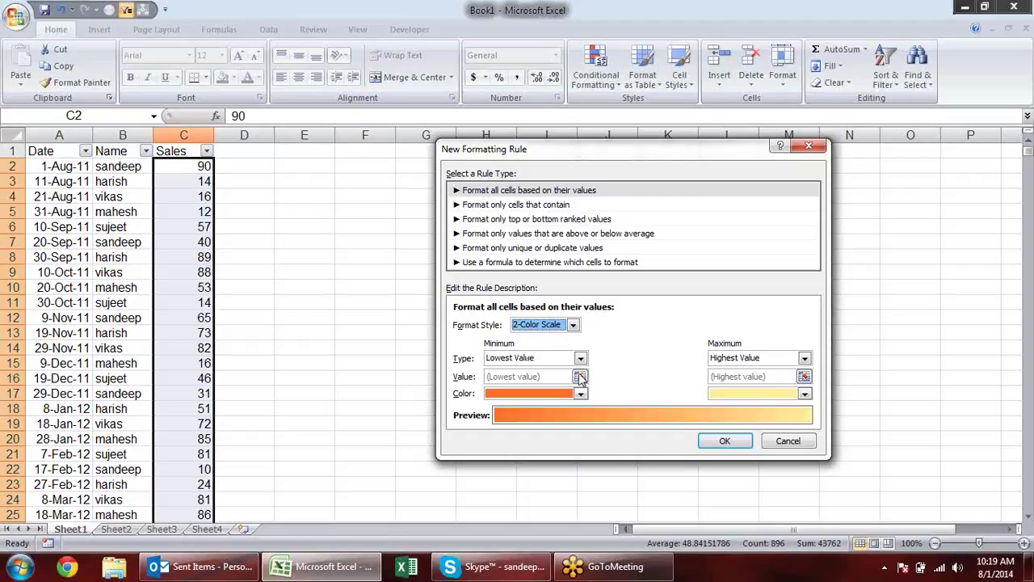
# Set the colour scale minimum to Number 0.
pyautogui.click(580, 357)
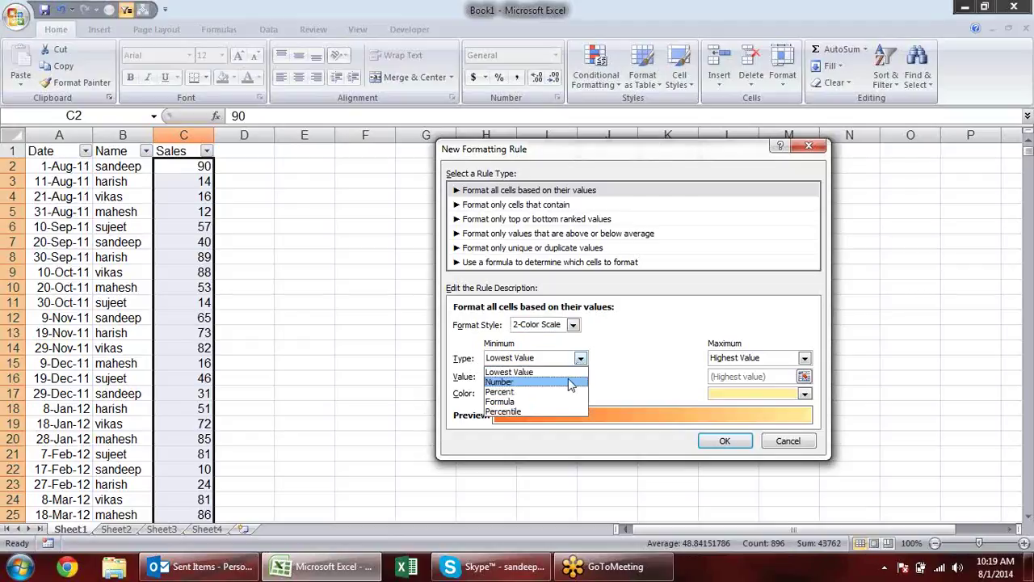
pyautogui.click(569, 382)
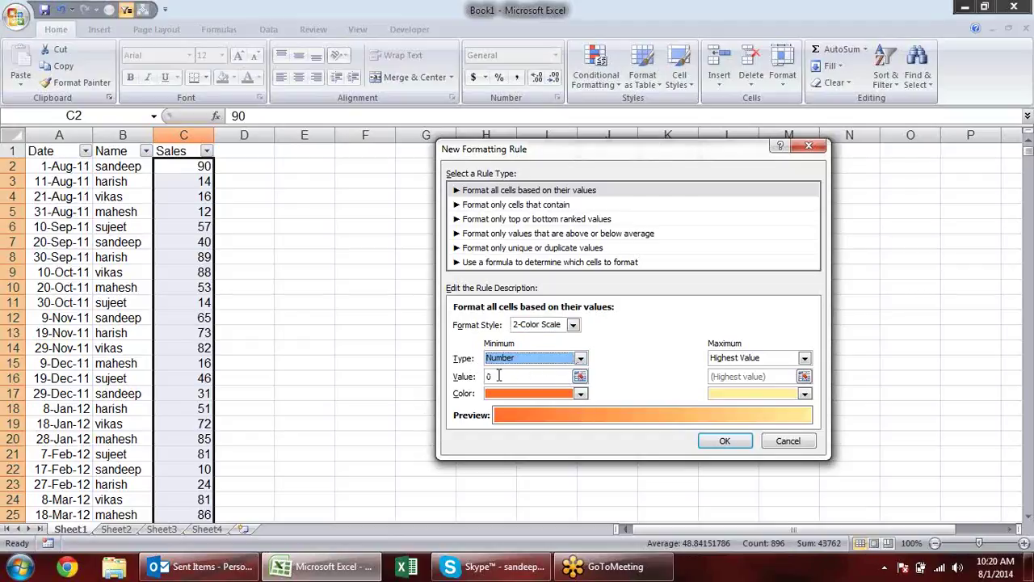
pyautogui.press('Tab')
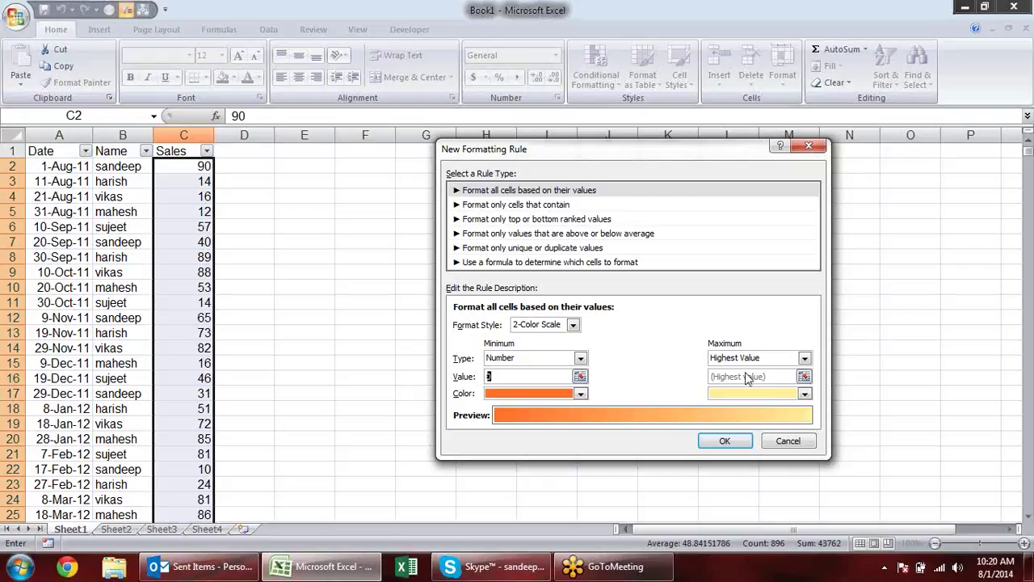
pyautogui.click(580, 359)
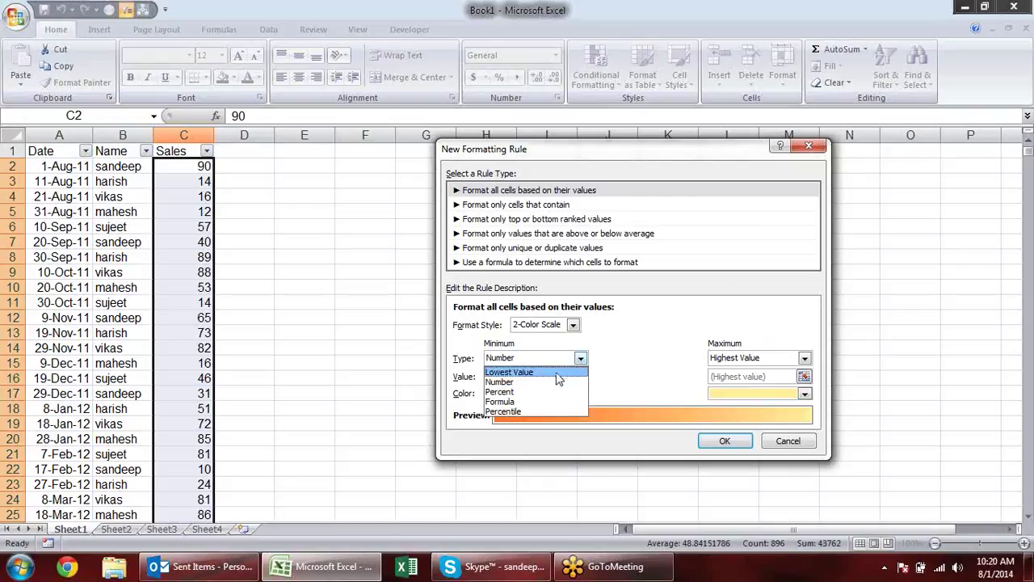
pyautogui.click(561, 372)
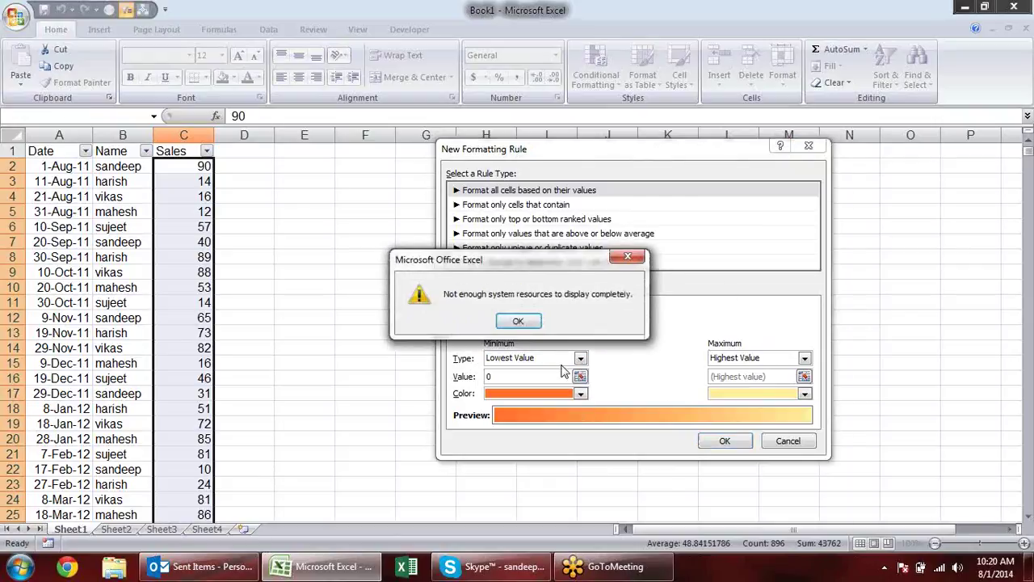
pyautogui.click(518, 322)
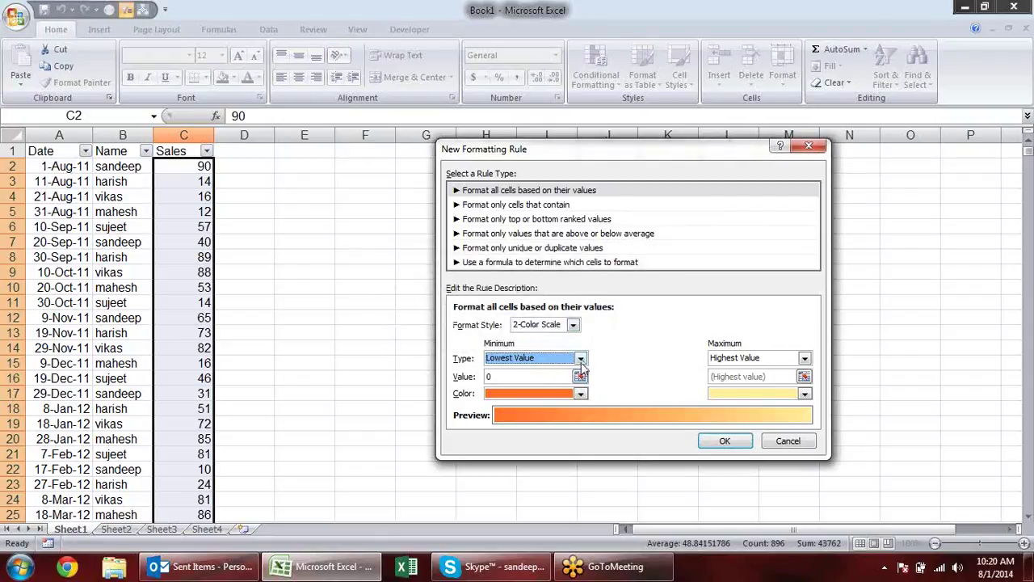
pyautogui.click(580, 358)
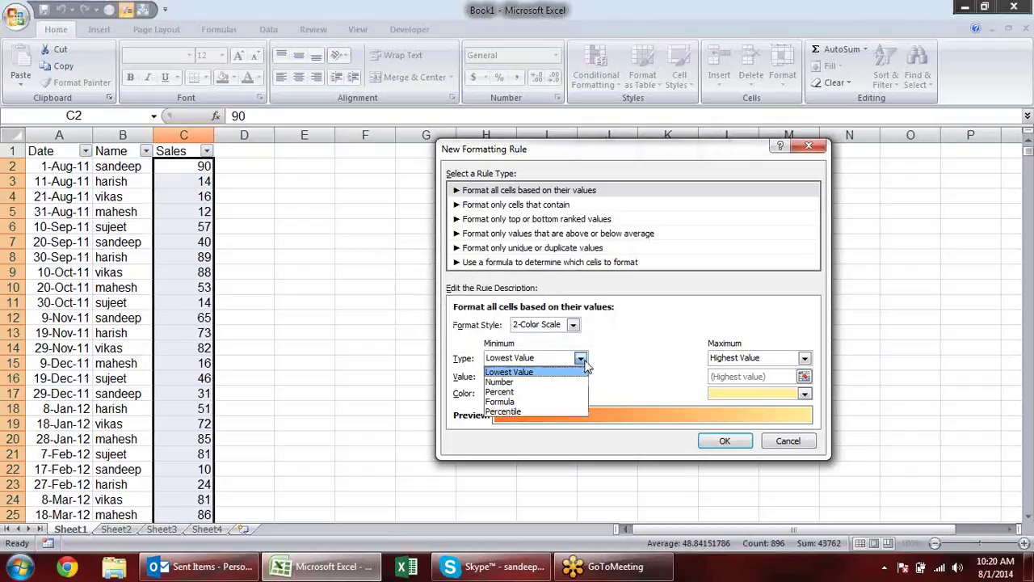
pyautogui.click(571, 378)
pyautogui.click(535, 322)
pyautogui.click(531, 377)
pyautogui.write('10')
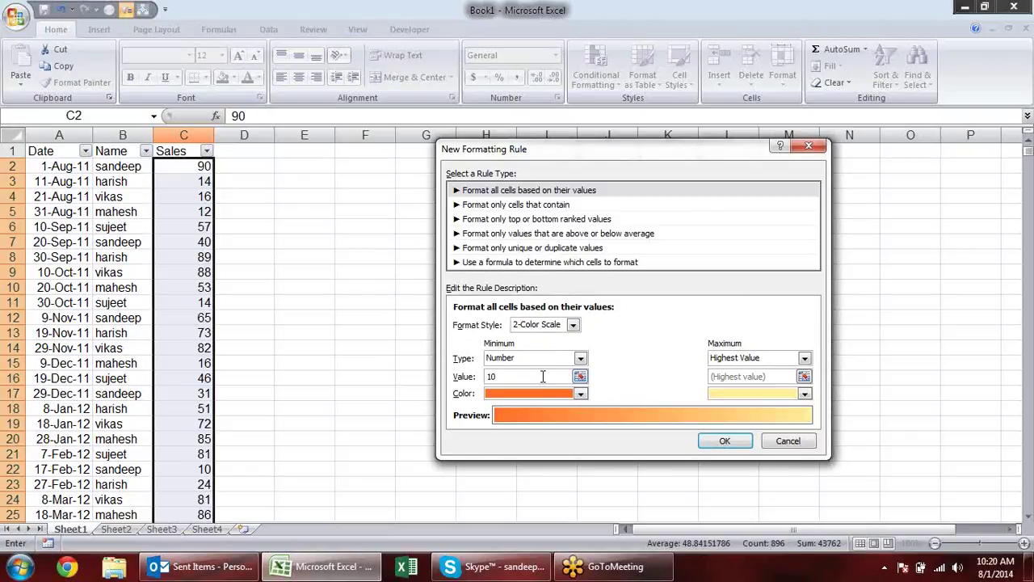
# Set the colour scale maximum to Number 90.
pyautogui.click(804, 357)
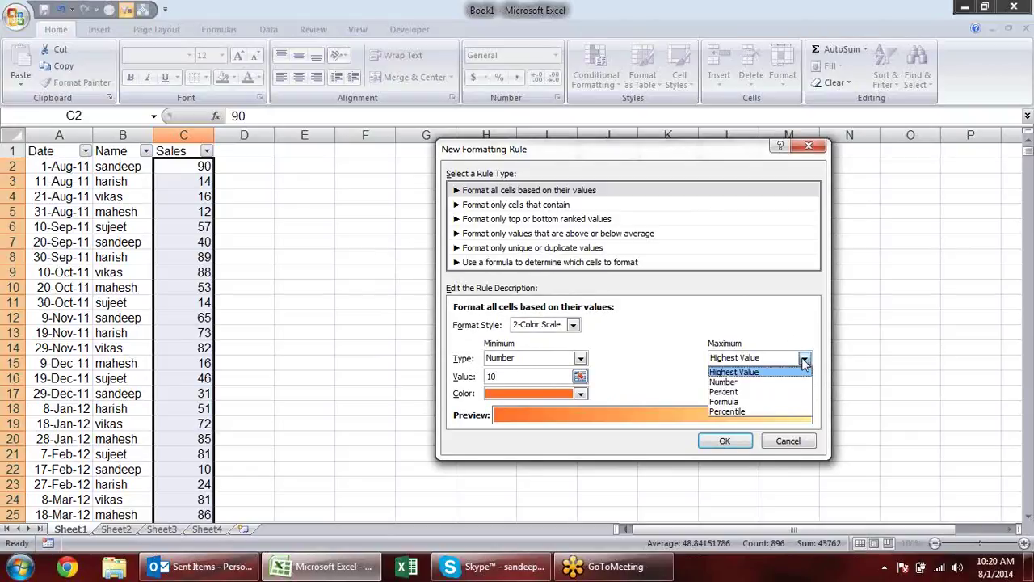
pyautogui.click(771, 372)
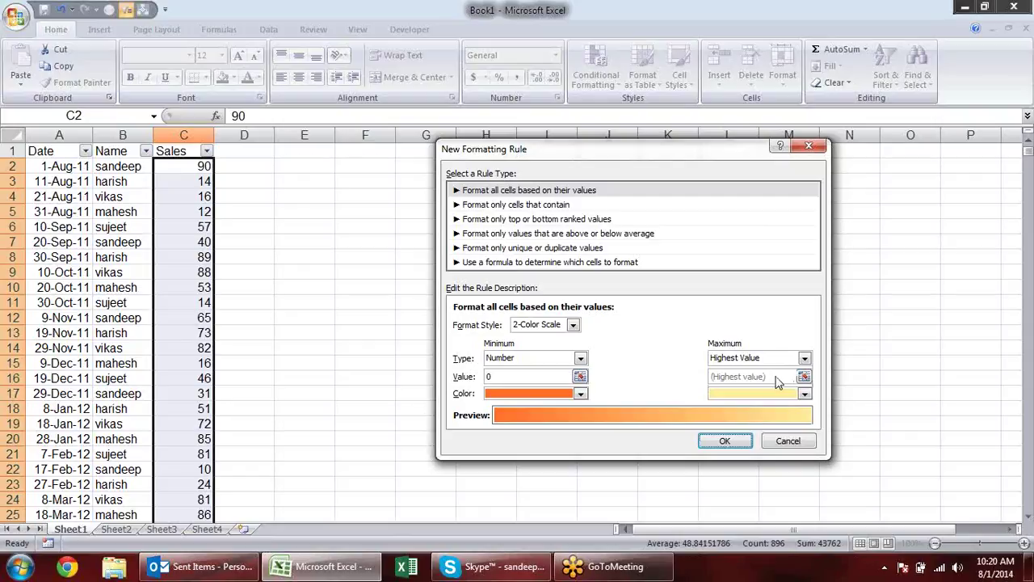
pyautogui.click(804, 358)
pyautogui.click(775, 384)
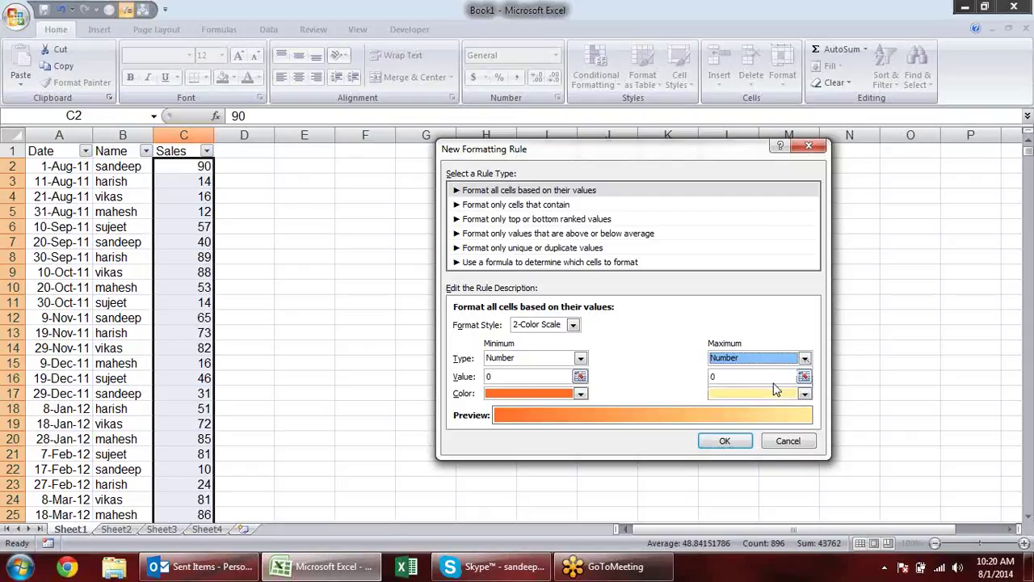
pyautogui.click(733, 378)
pyautogui.write('90')
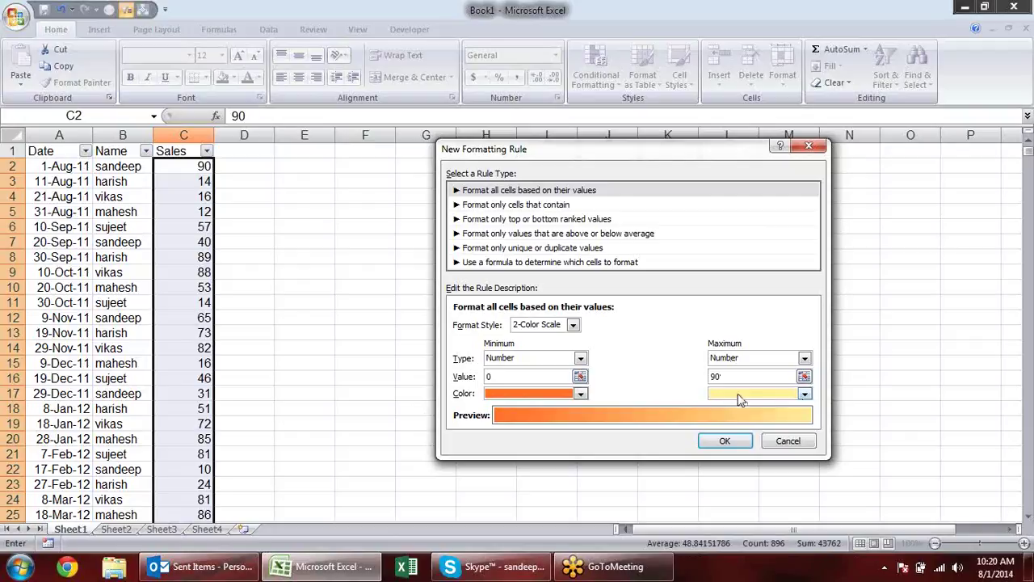
# Apply the 0–90 colour scale to Sales, then change that rule's style to Data Bar.
pyautogui.click(727, 441)
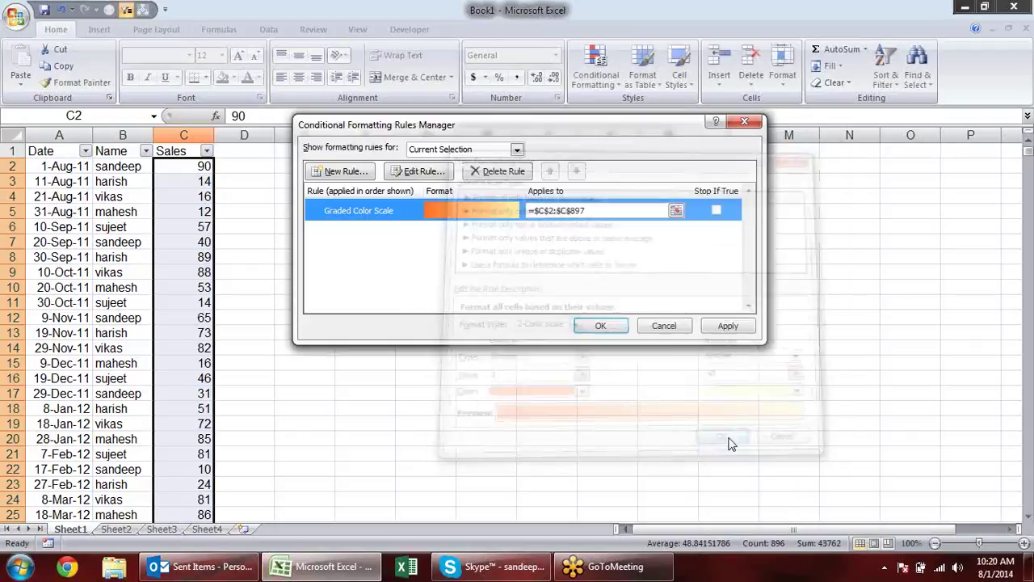
pyautogui.click(719, 331)
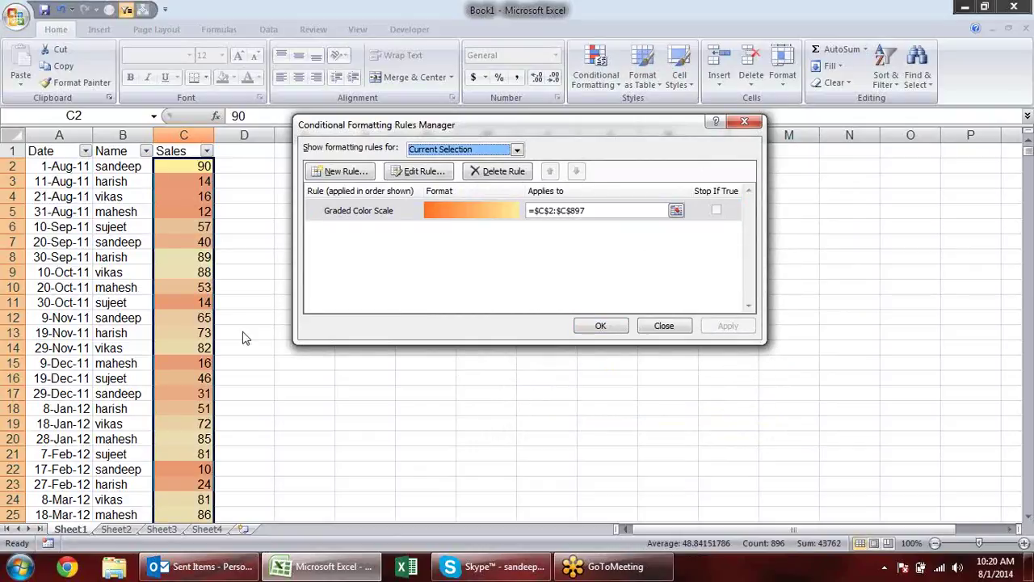
pyautogui.doubleClick(393, 208)
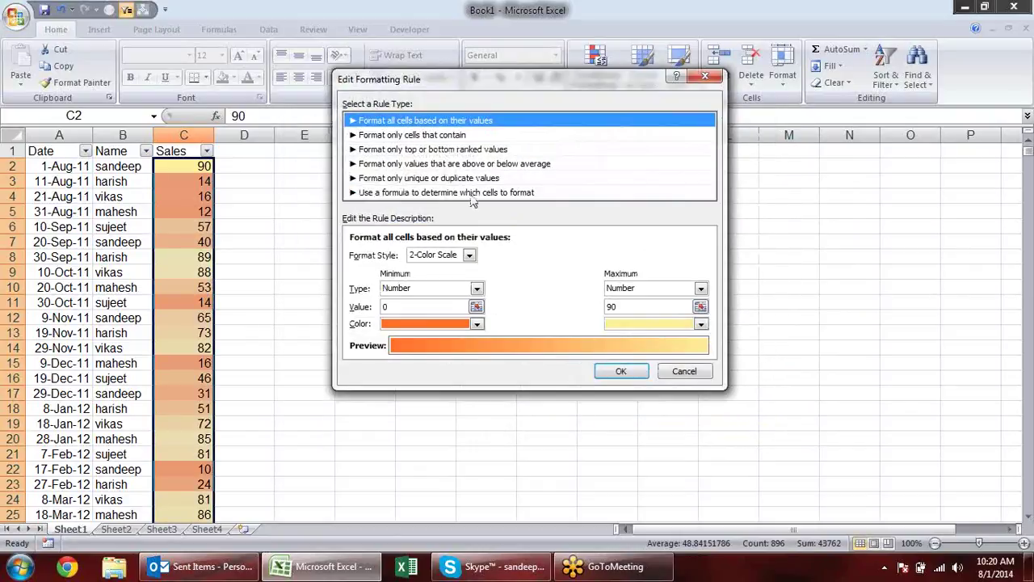
pyautogui.click(469, 255)
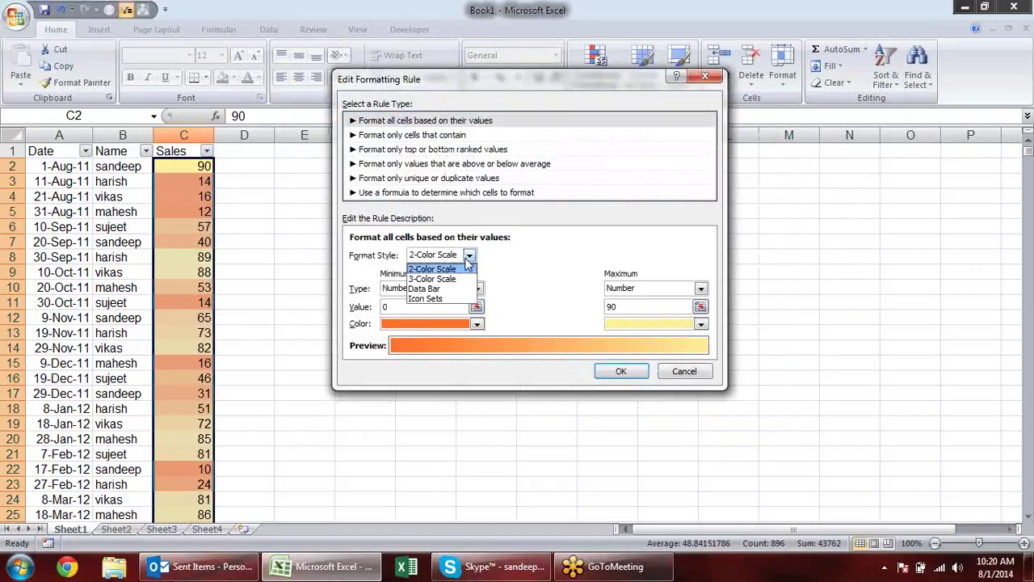
pyautogui.click(465, 289)
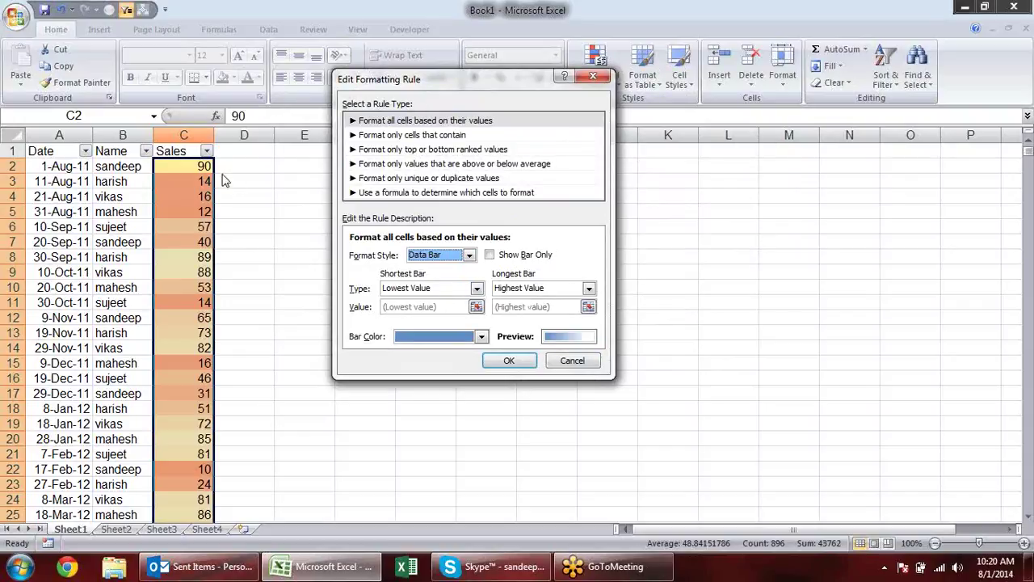
# Make the data bars show without numbers and apply them to C2:C897.
pyautogui.click(520, 257)
pyautogui.click(490, 256)
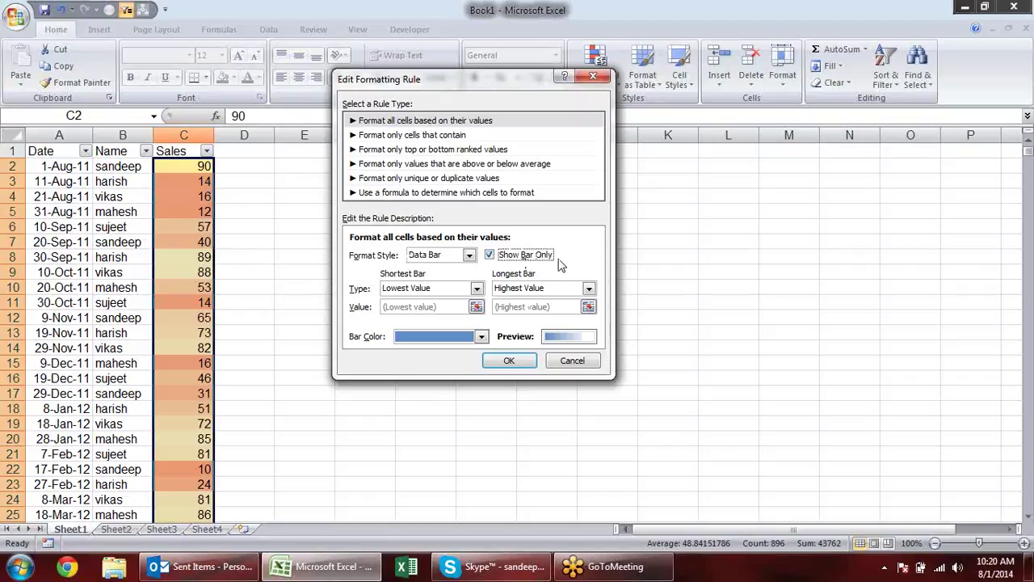
pyautogui.click(514, 361)
pyautogui.click(727, 325)
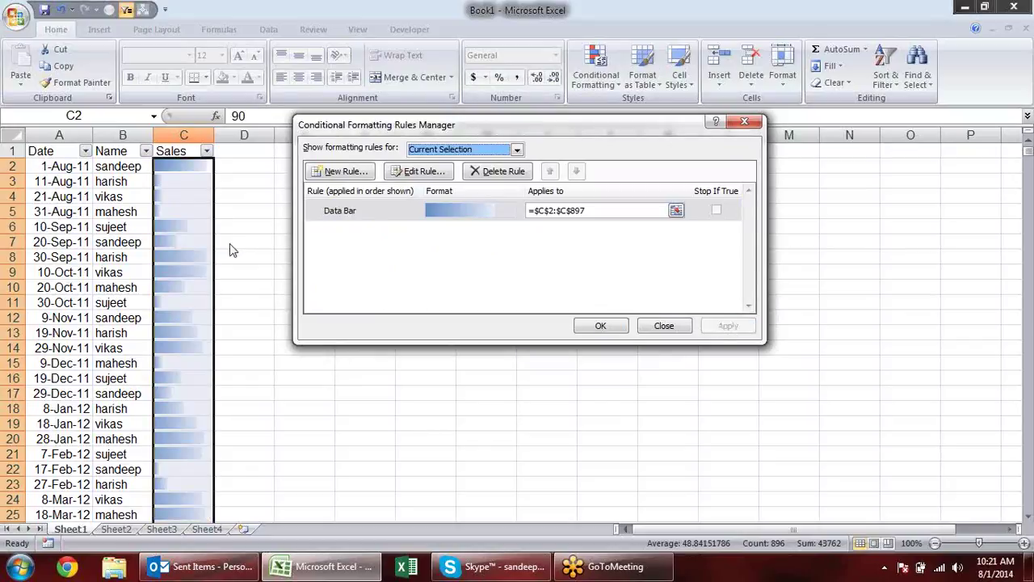
# Untick Show Bar Only in the Data Bar rule so numbers reappear.
pyautogui.click(495, 210)
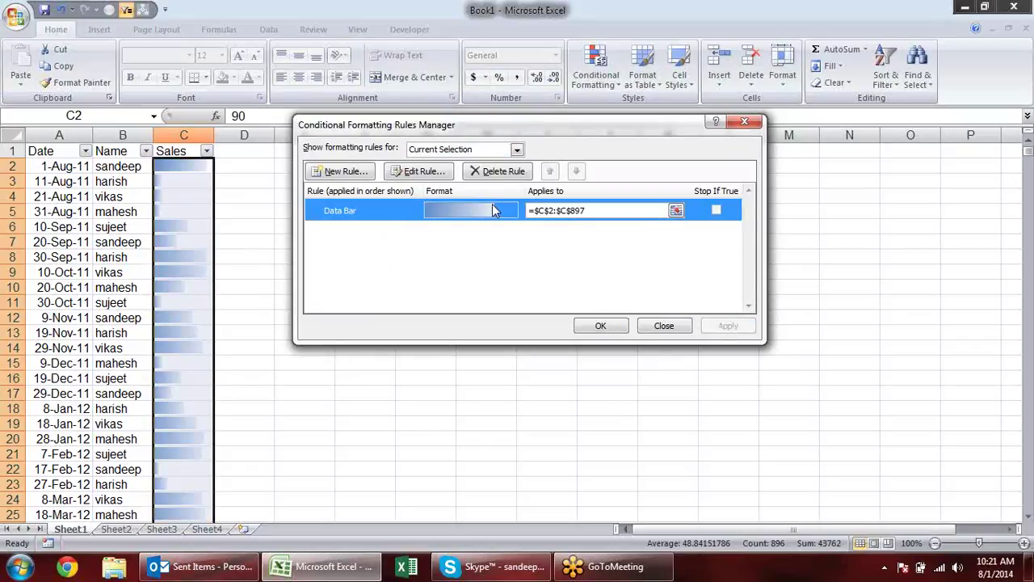
pyautogui.click(409, 171)
pyautogui.click(409, 172)
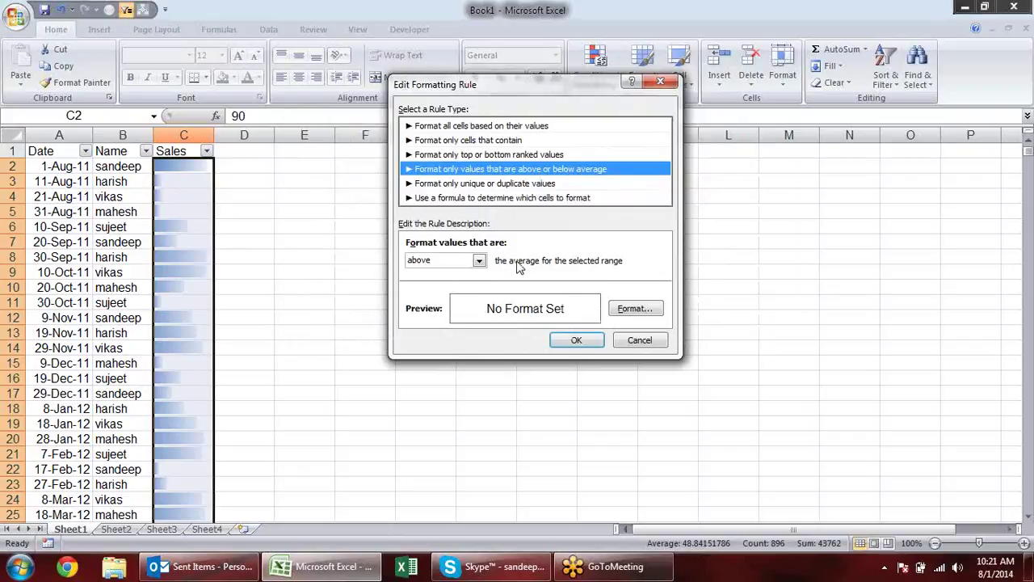
pyautogui.click(495, 139)
pyautogui.click(506, 127)
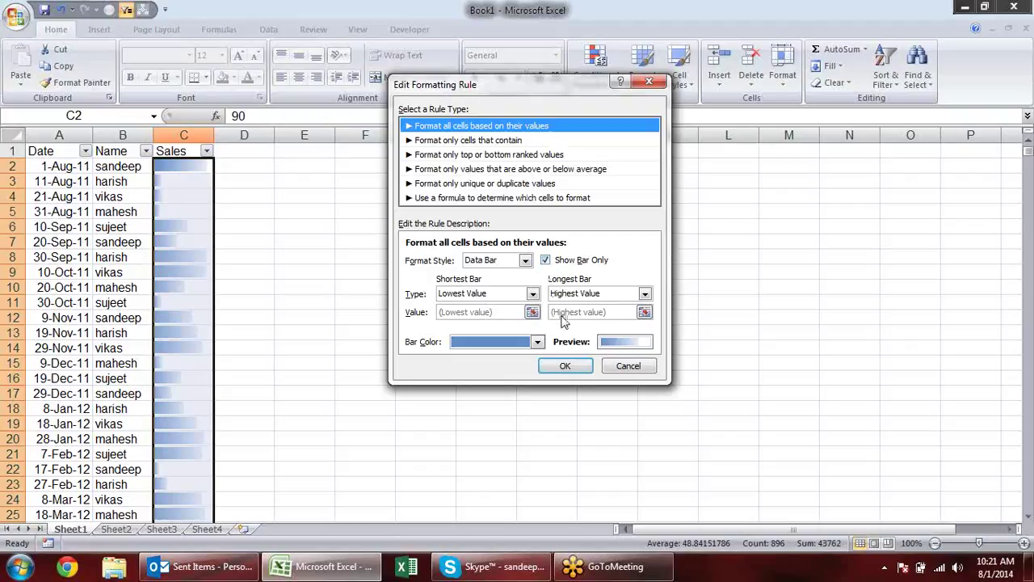
pyautogui.click(546, 260)
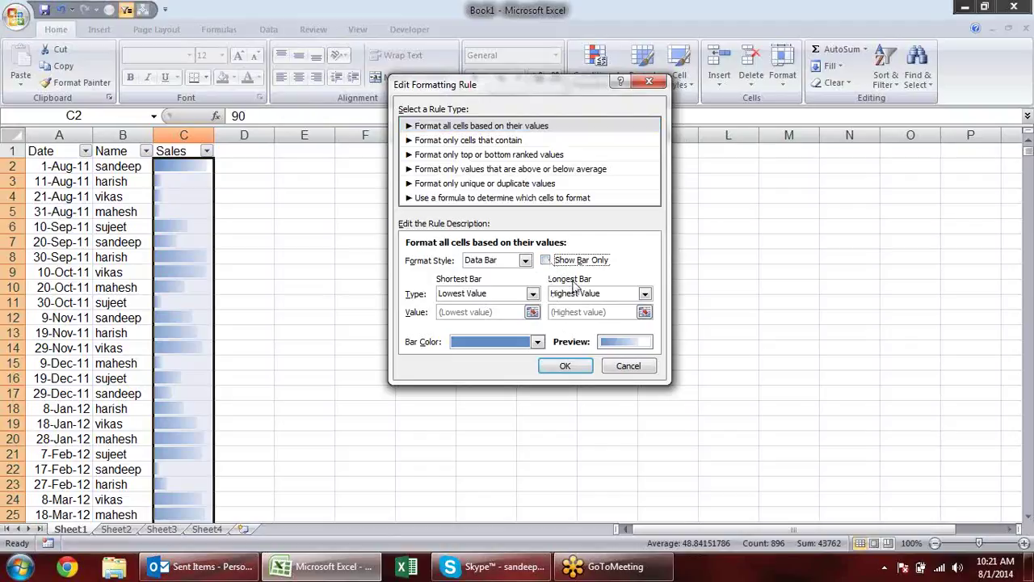
# Apply the numbers-visible data bars, then delete the Data Bar rule.
pyautogui.click(564, 365)
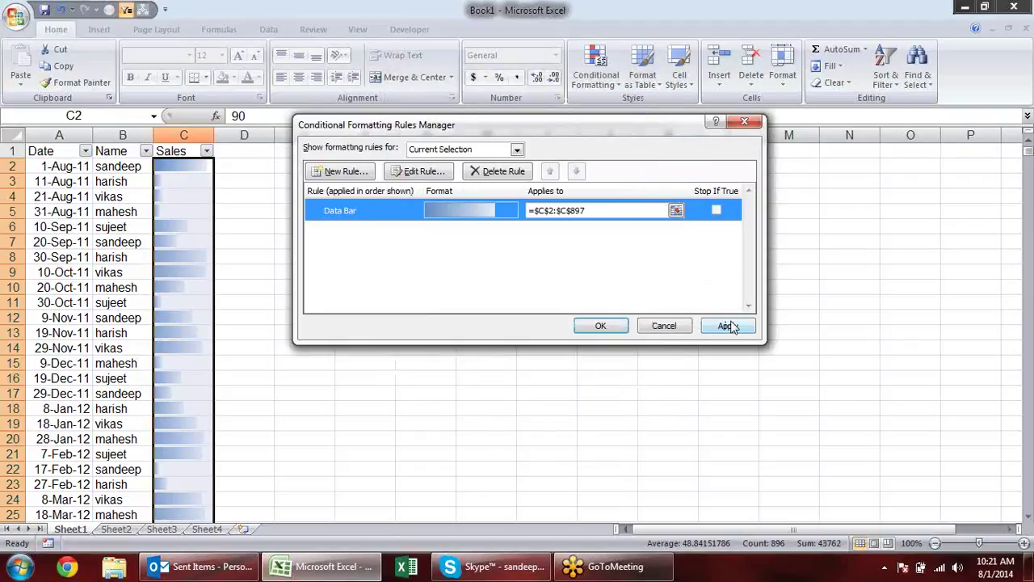
pyautogui.click(729, 328)
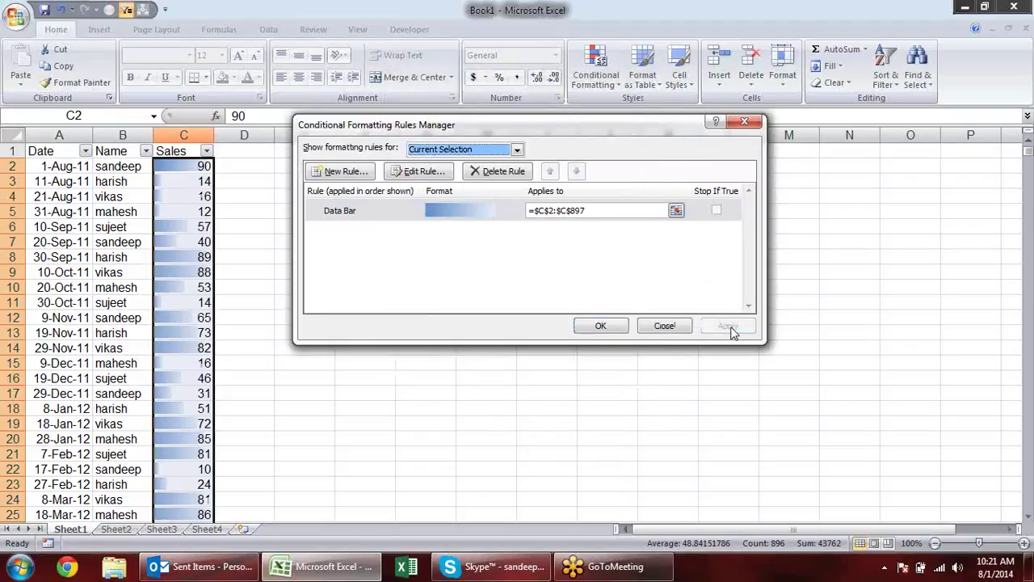
pyautogui.click(386, 213)
pyautogui.click(470, 173)
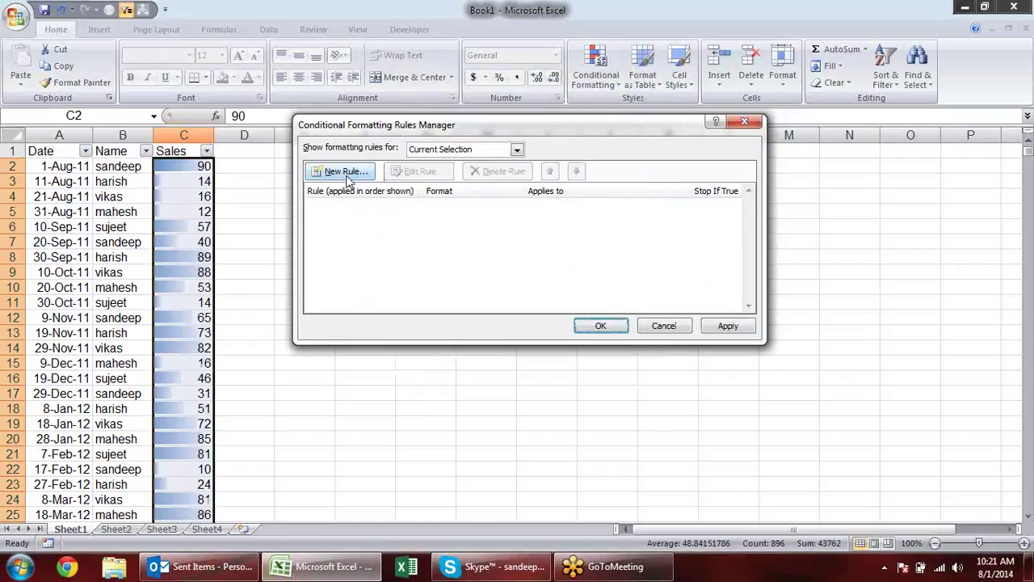
# Start a new value-based Icon Sets rule, first trying the 5 Quarters style.
pyautogui.click(346, 173)
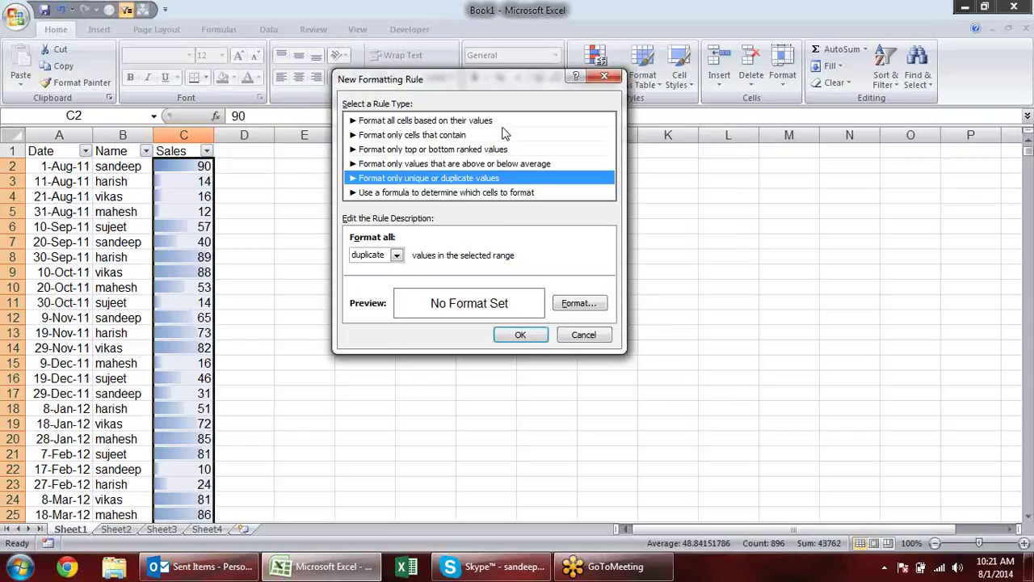
pyautogui.click(506, 122)
pyautogui.click(469, 255)
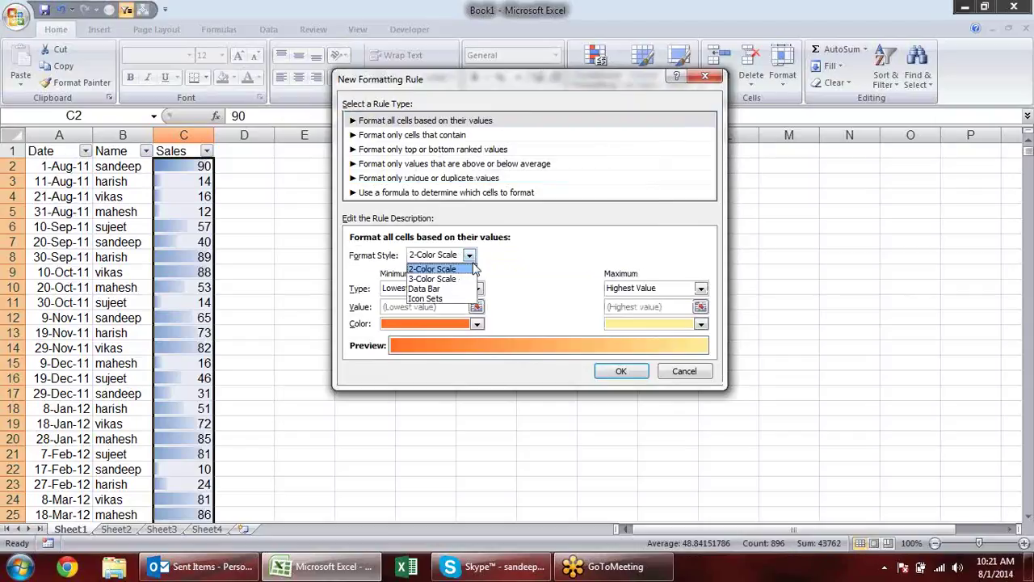
pyautogui.click(459, 301)
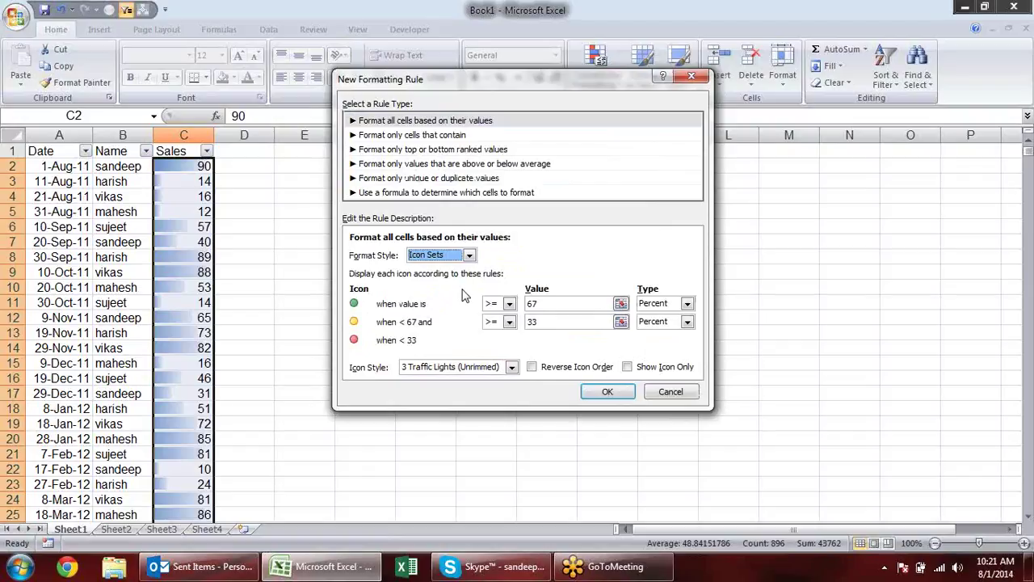
pyautogui.click(511, 368)
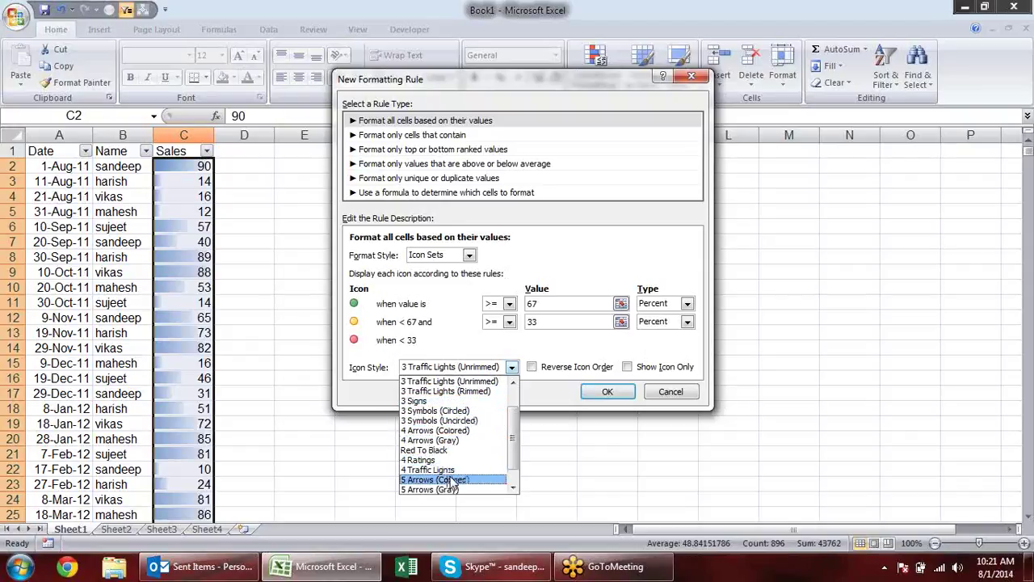
pyautogui.moveTo(516, 447); pyautogui.dragTo(515, 471)
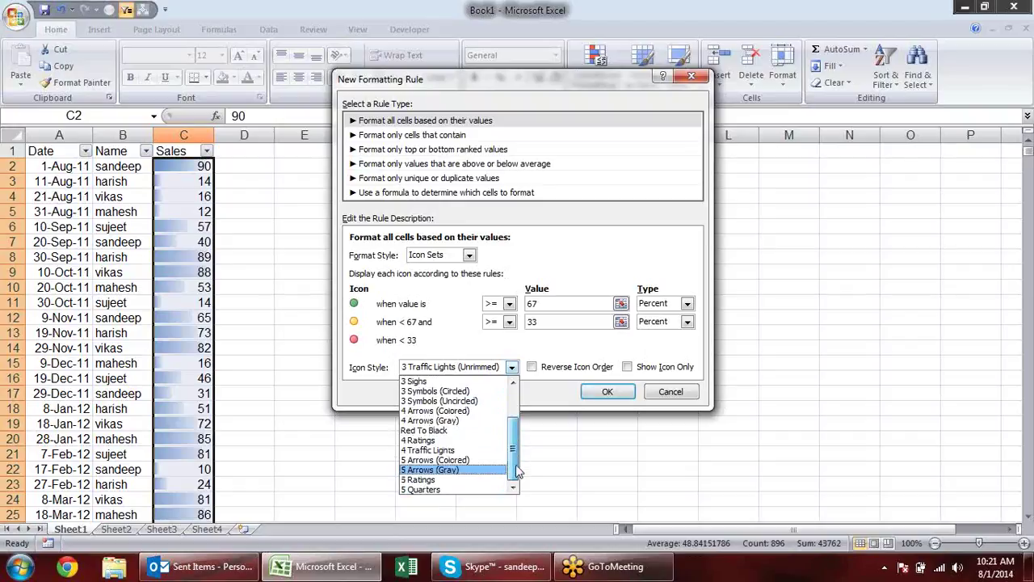
pyautogui.click(497, 543)
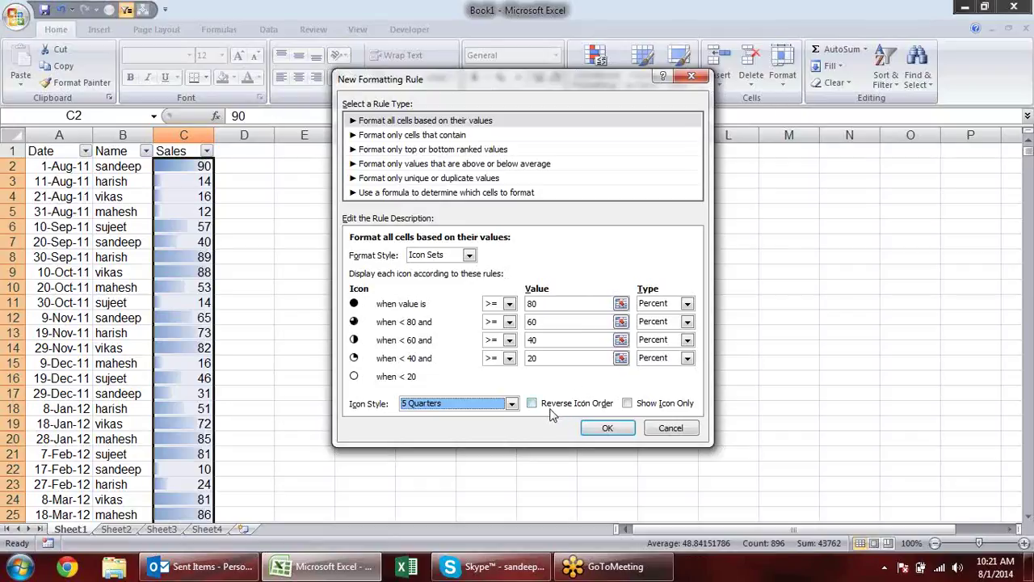
# Switch to the 3 Signs icon style in its original order and show icons only.
pyautogui.click(511, 404)
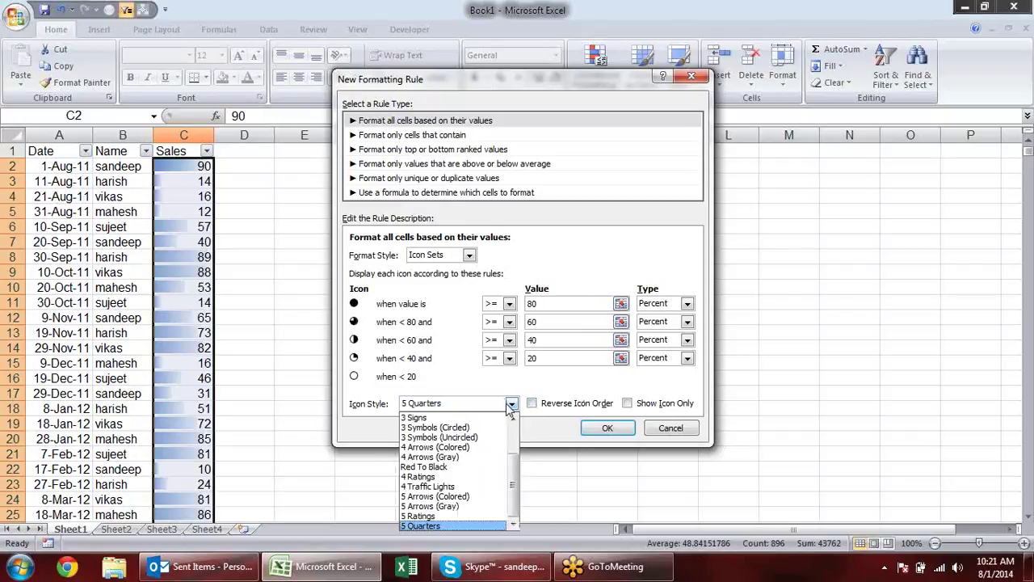
pyautogui.click(449, 416)
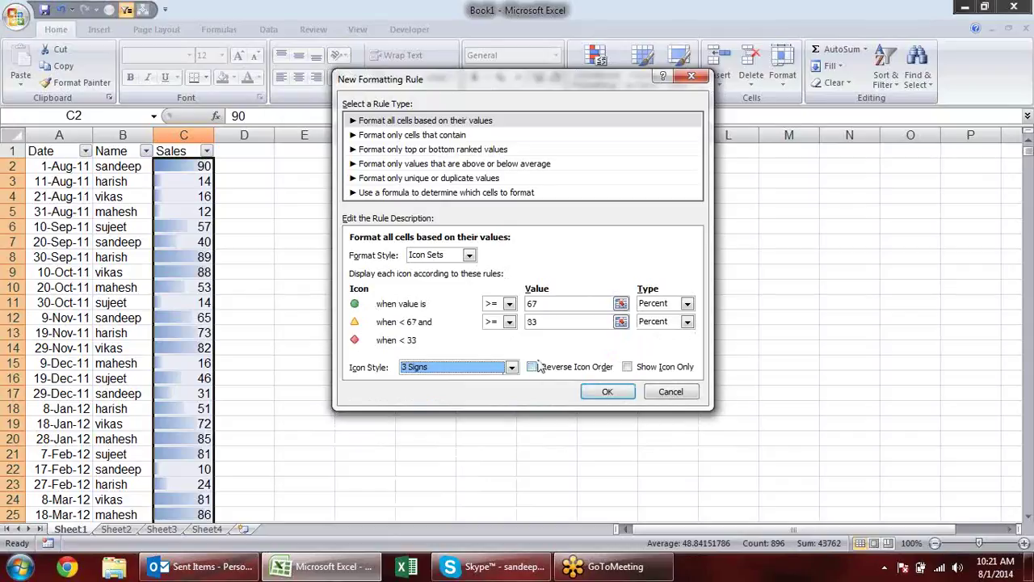
pyautogui.click(547, 370)
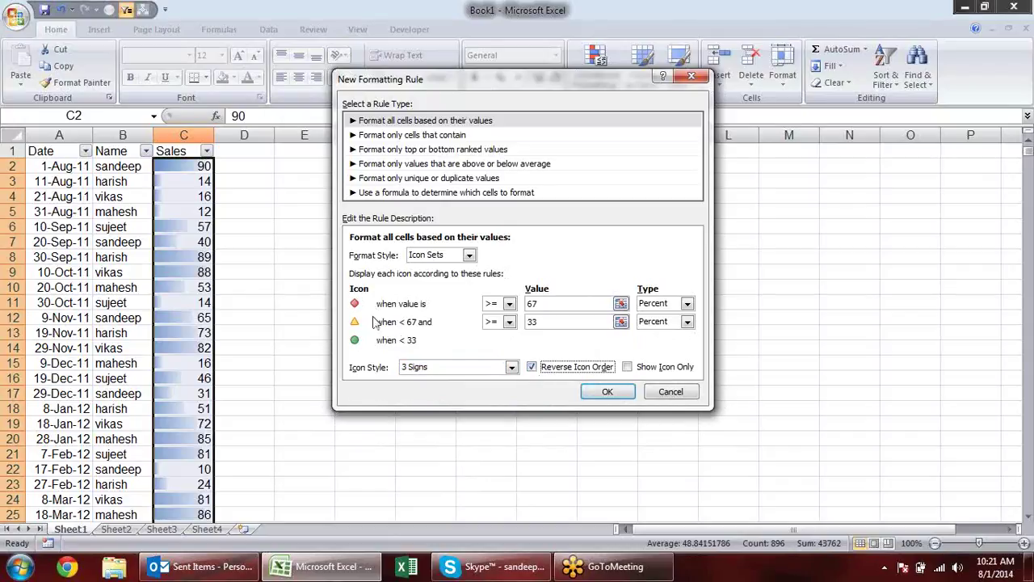
pyautogui.click(562, 370)
pyautogui.click(643, 370)
# Apply the icon-only 3 Signs rule to Sales, then untick Show Icon Only.
pyautogui.click(607, 391)
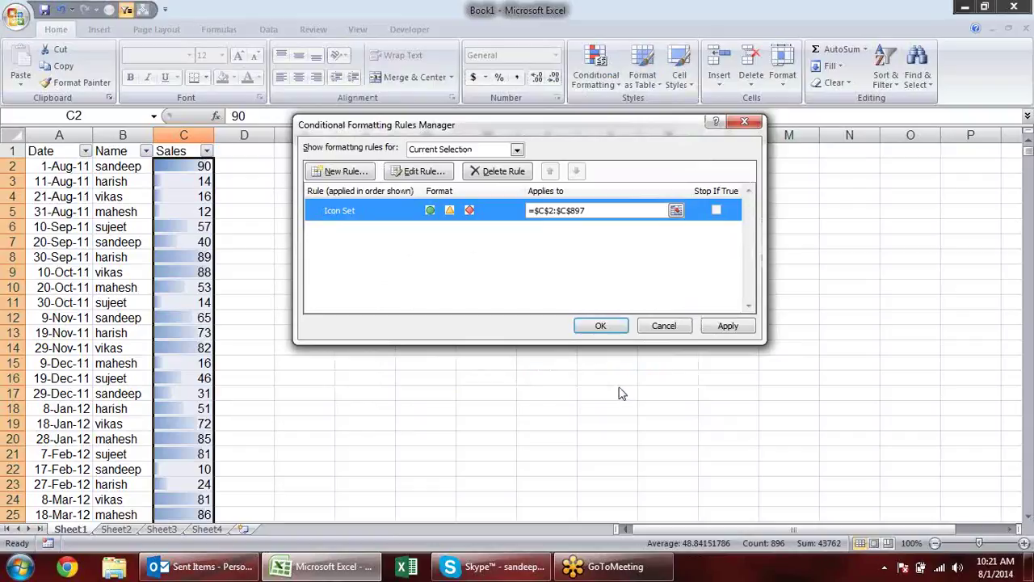
pyautogui.click(725, 326)
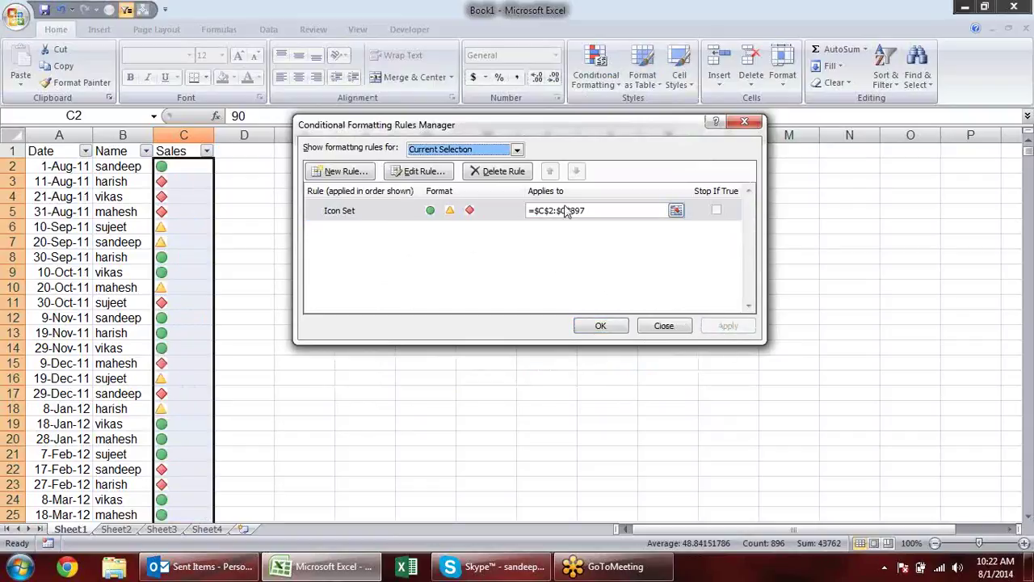
pyautogui.doubleClick(504, 212)
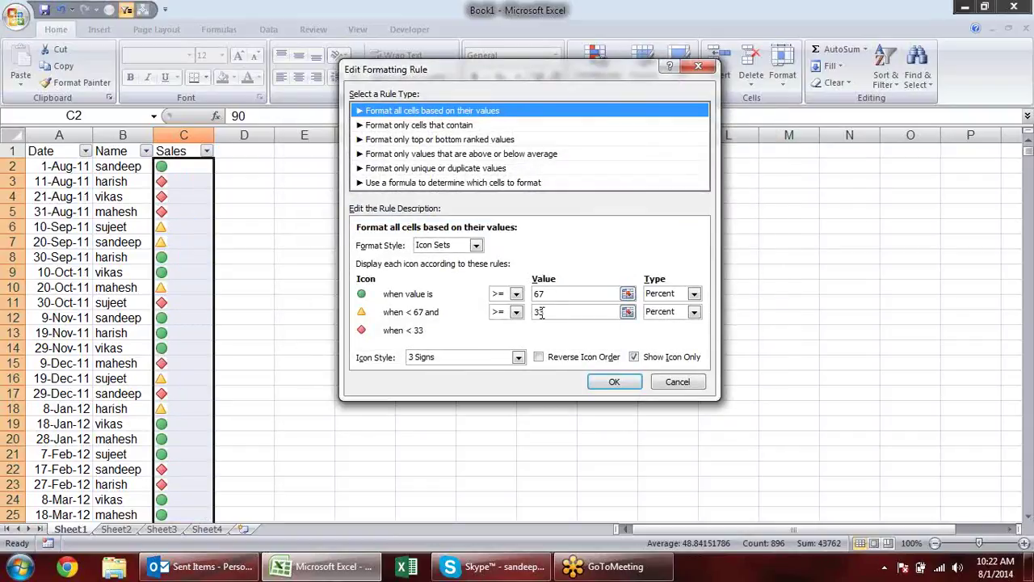
pyautogui.click(634, 357)
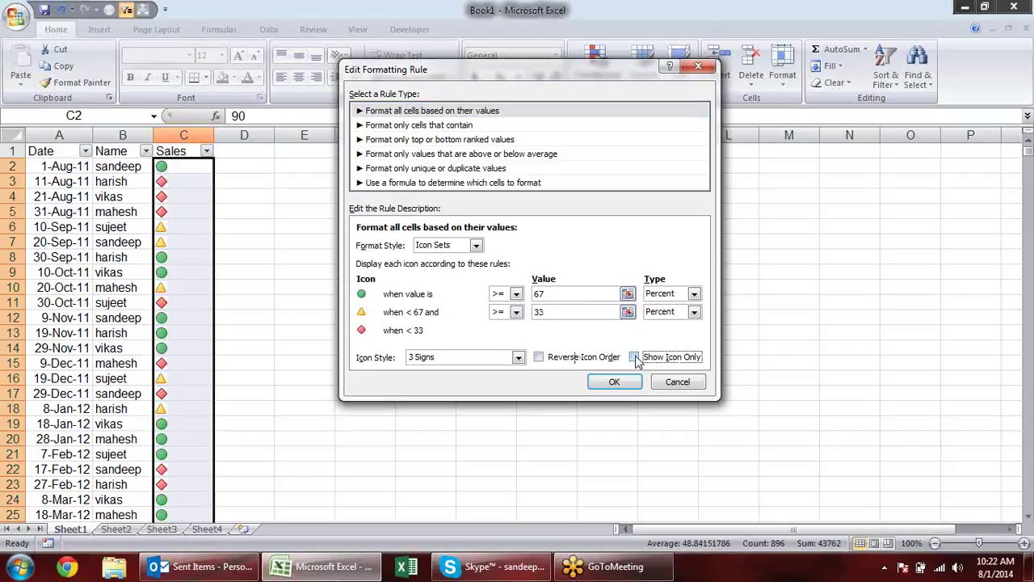
# Confirm the edited Icon Set rule and delete it from the rules list.
pyautogui.click(476, 247)
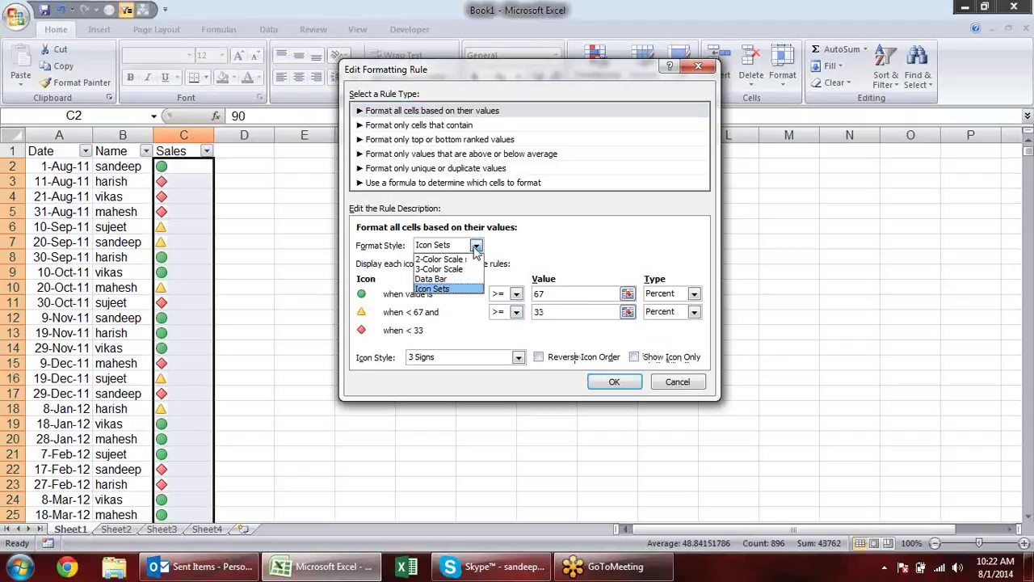
pyautogui.click(555, 240)
pyautogui.click(614, 382)
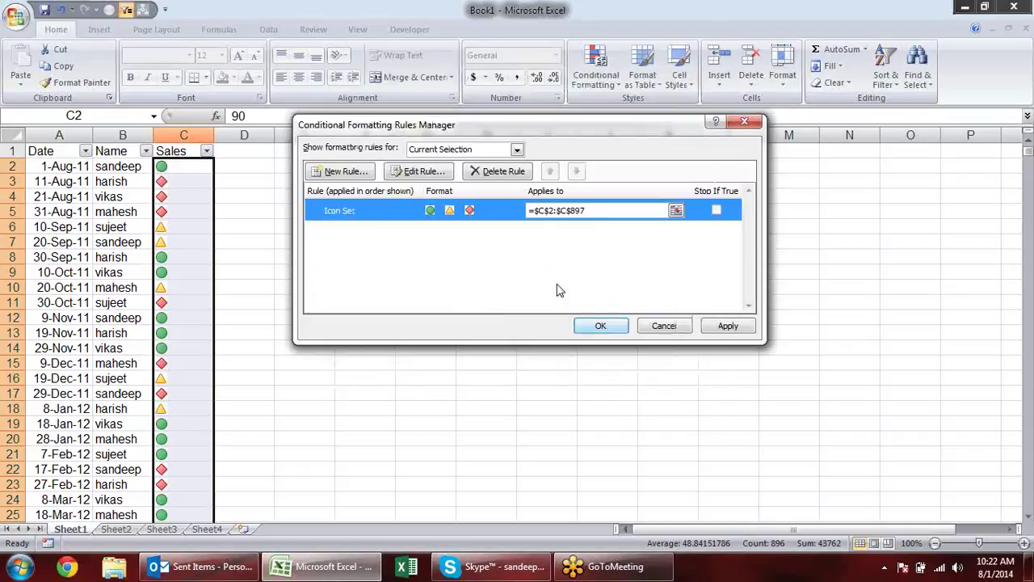
pyautogui.doubleClick(412, 209)
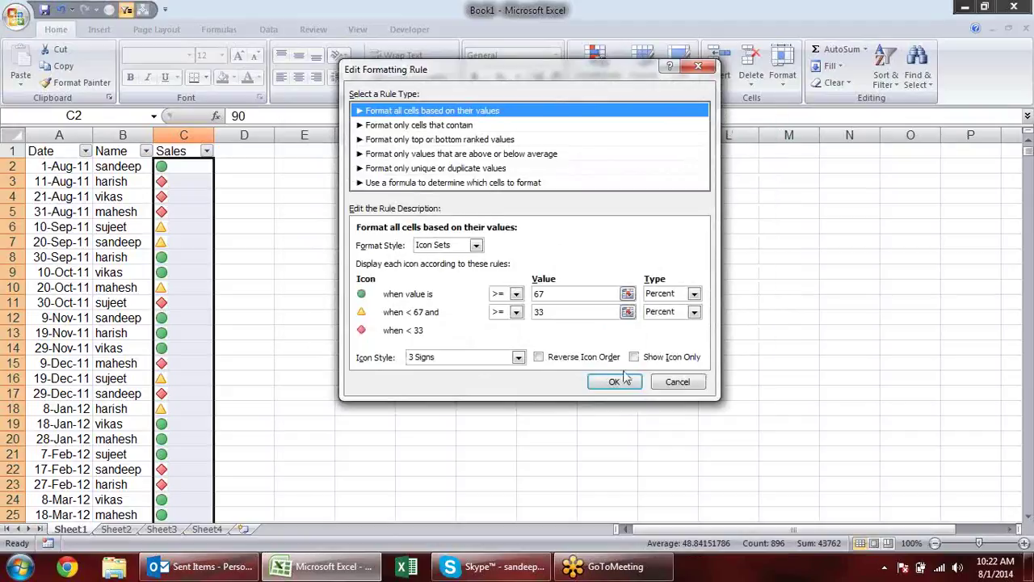
pyautogui.click(673, 383)
pyautogui.click(494, 172)
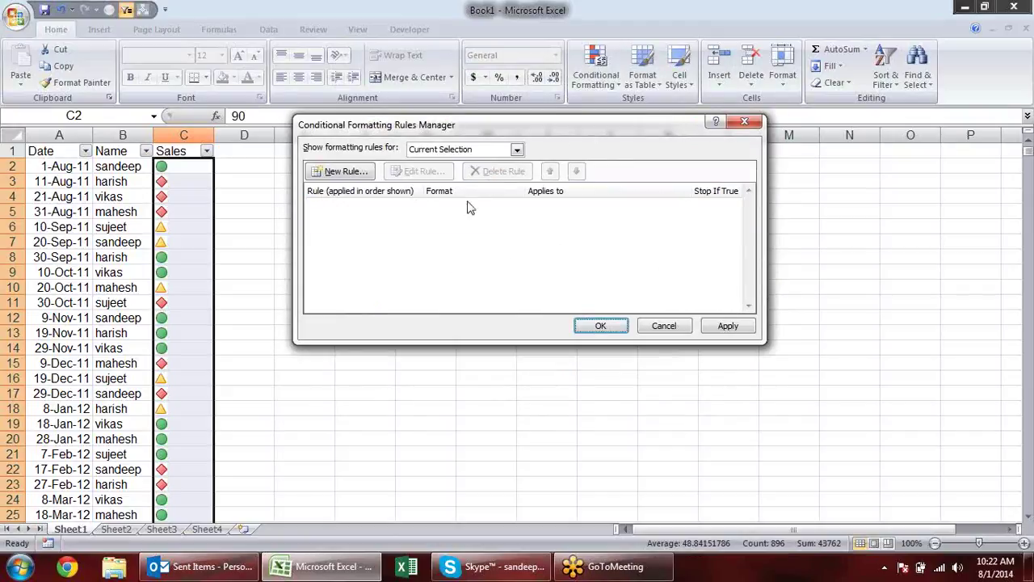
# Start a trial 'Format only cells that contain' rule on the Sales cells using Specific Text.
pyautogui.click(724, 327)
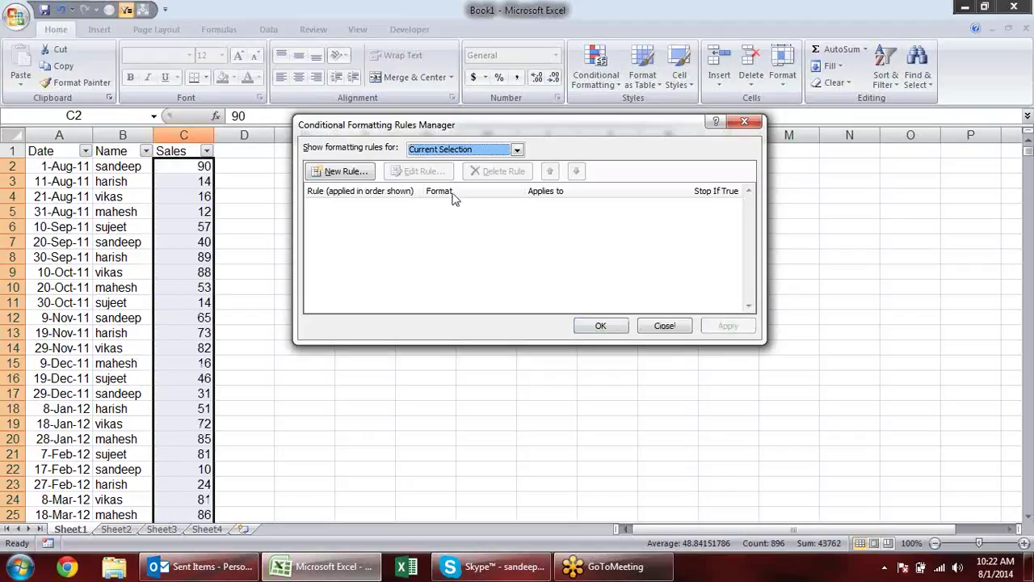
pyautogui.click(355, 172)
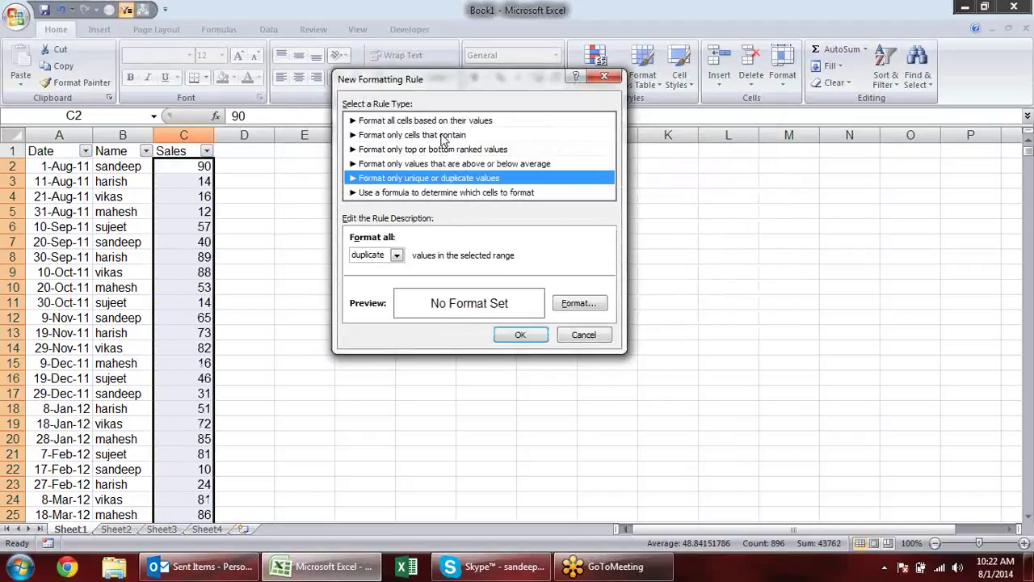
pyautogui.click(442, 137)
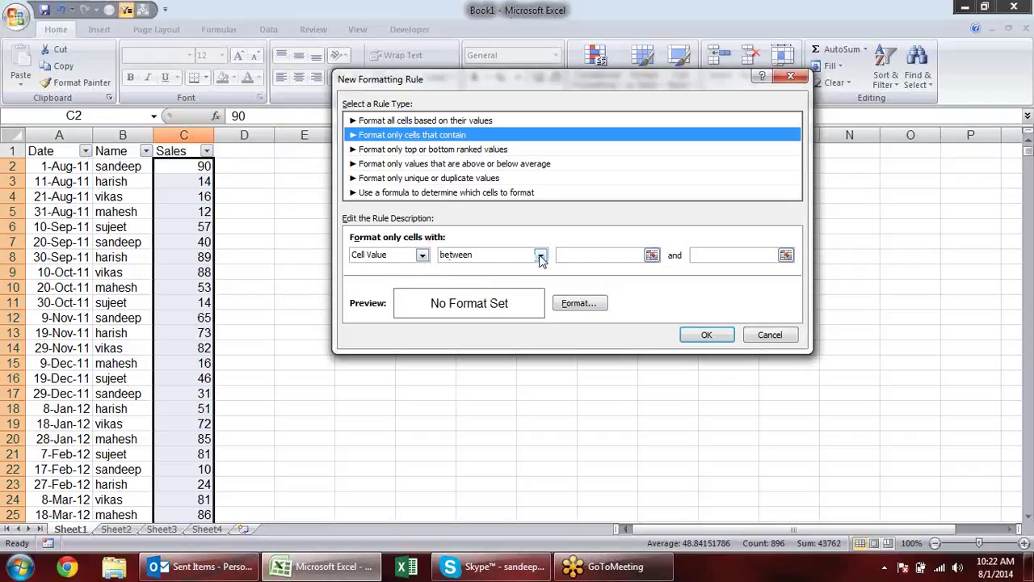
pyautogui.click(601, 253)
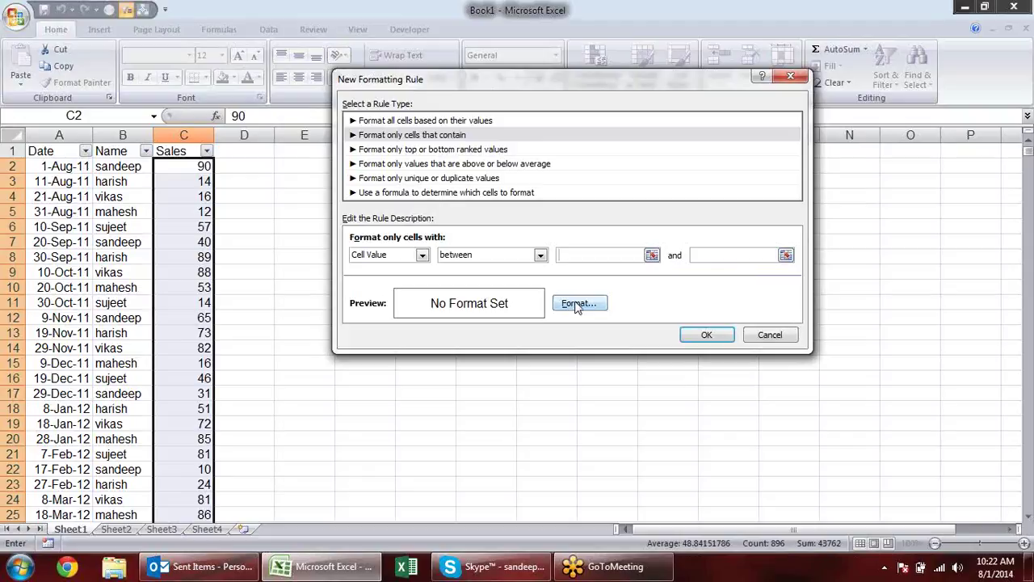
pyautogui.click(421, 255)
pyautogui.click(419, 279)
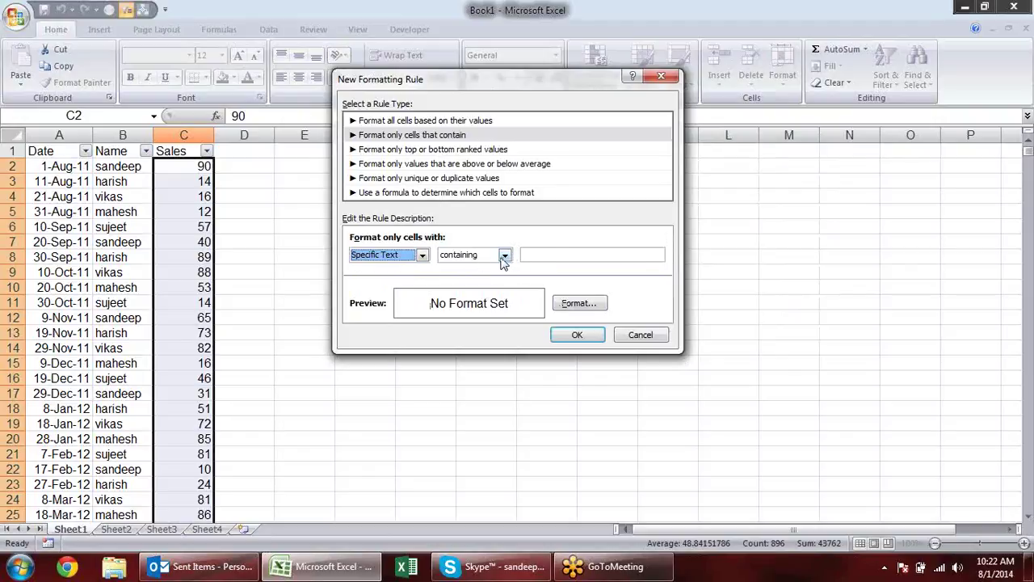
pyautogui.click(564, 259)
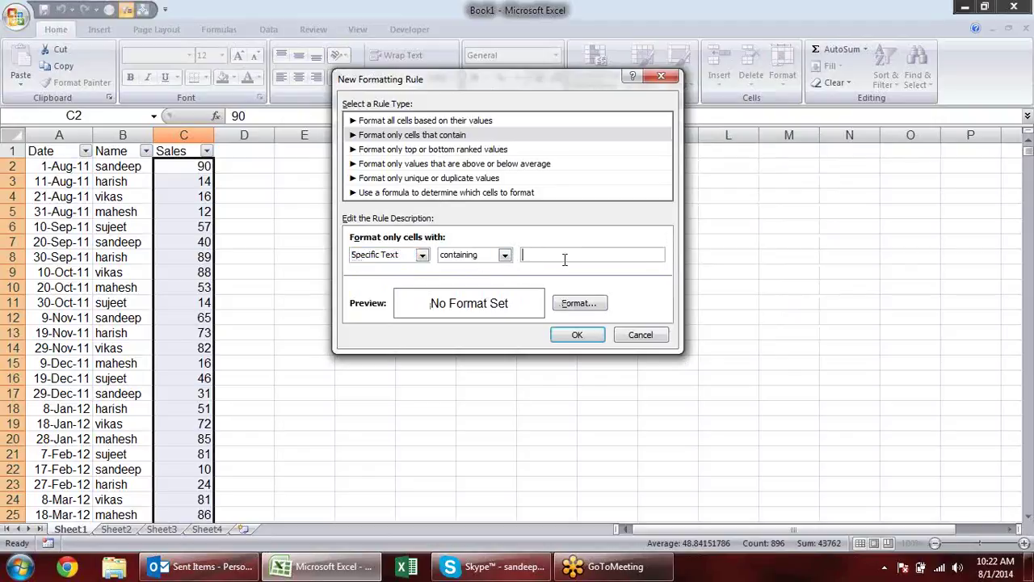
# Try 'not containing' and then 'beginning with' with a yellow fill, then cancel the trial rule.
pyautogui.click(504, 257)
pyautogui.click(499, 278)
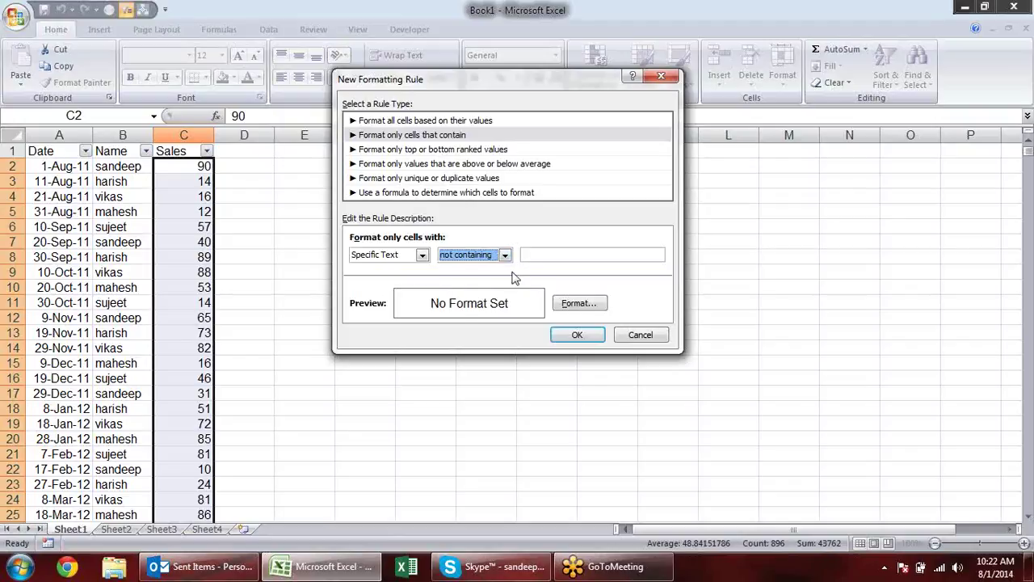
pyautogui.click(549, 257)
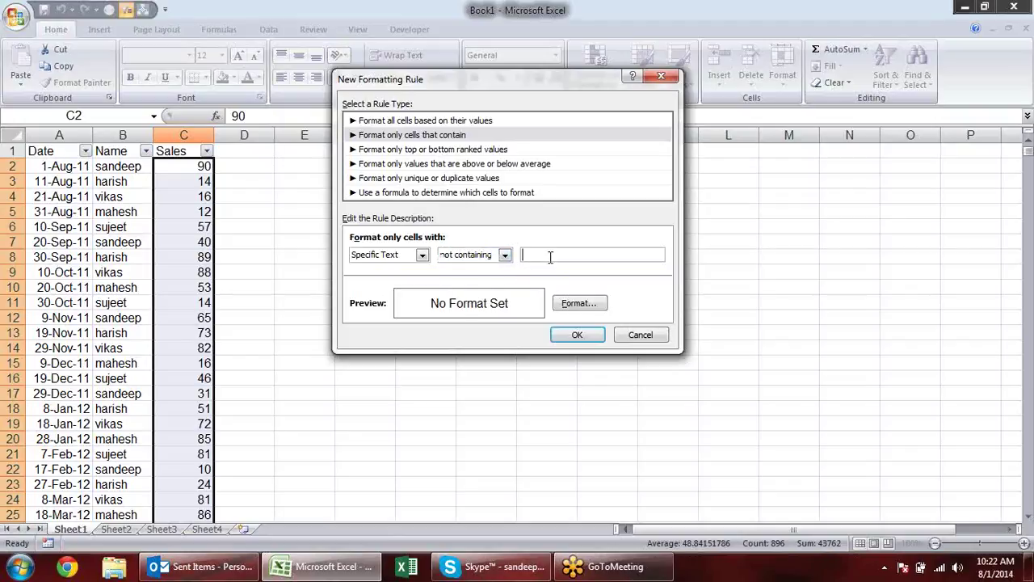
pyautogui.click(504, 257)
pyautogui.click(504, 257)
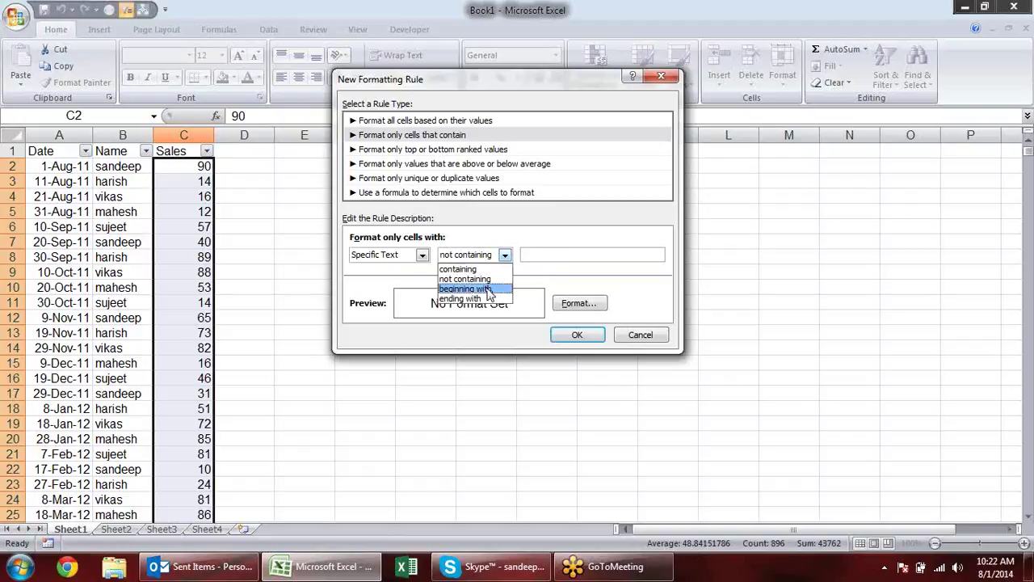
pyautogui.click(491, 289)
pyautogui.click(542, 257)
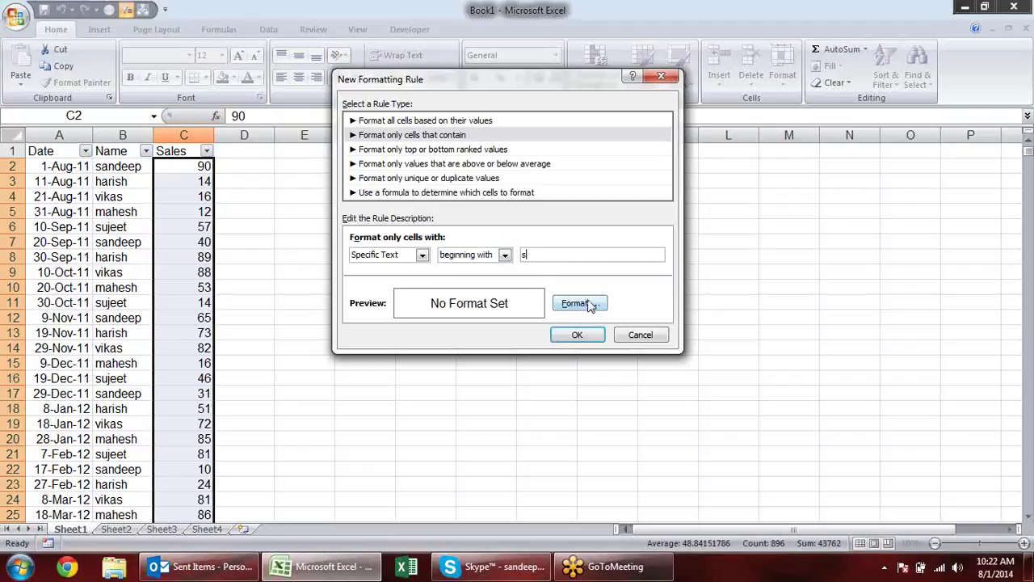
pyautogui.click(590, 304)
pyautogui.click(398, 216)
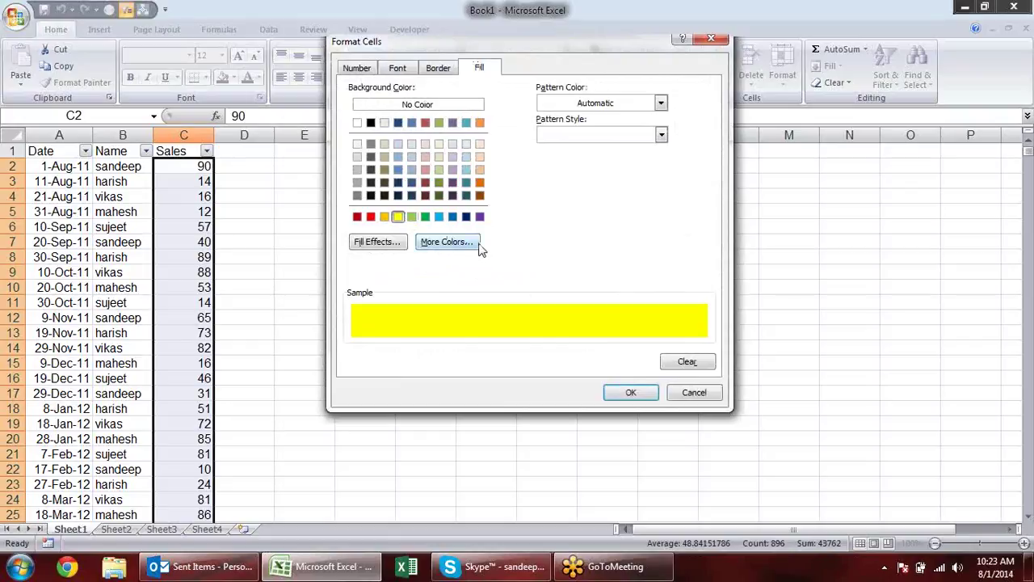
pyautogui.press('Escape')
pyautogui.press('Escape')
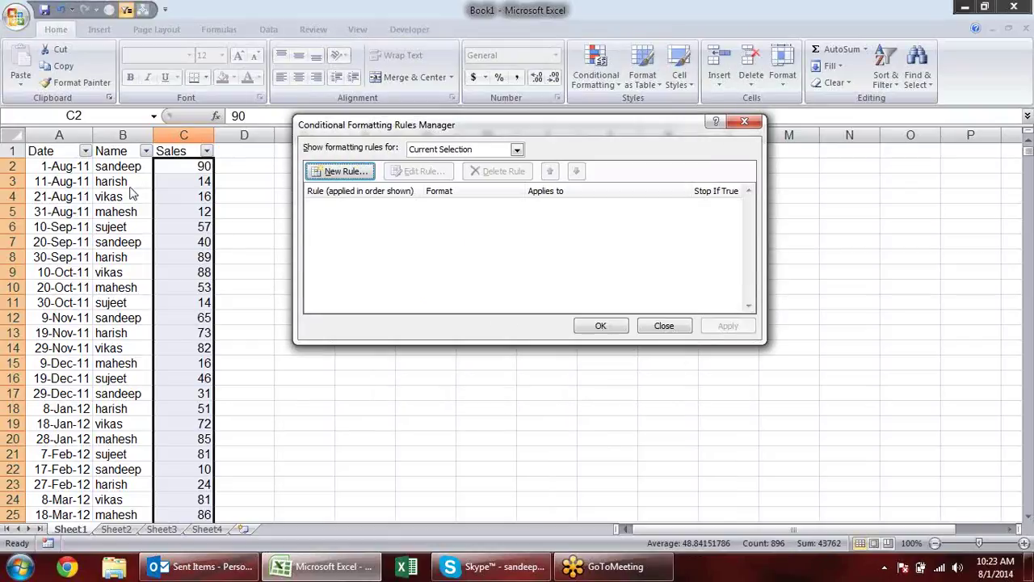
pyautogui.press('Escape')
# Select the Name column B2:B897 and start a new Specific Text conditional formatting rule.
pyautogui.click(119, 166)
pyautogui.hotkey('ctrl', 'shift', 'Down')
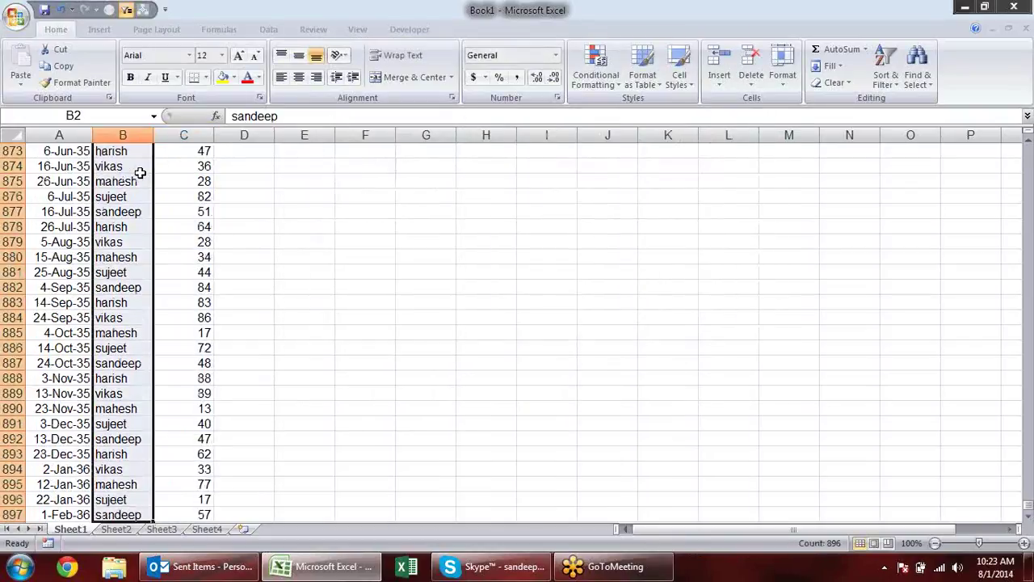
pyautogui.click(596, 84)
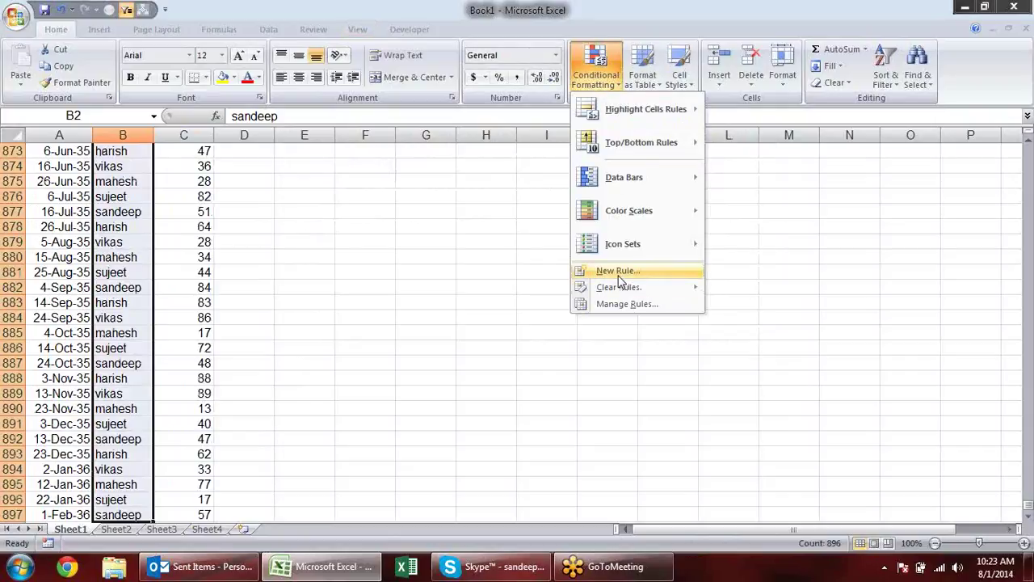
pyautogui.click(618, 275)
pyautogui.click(413, 136)
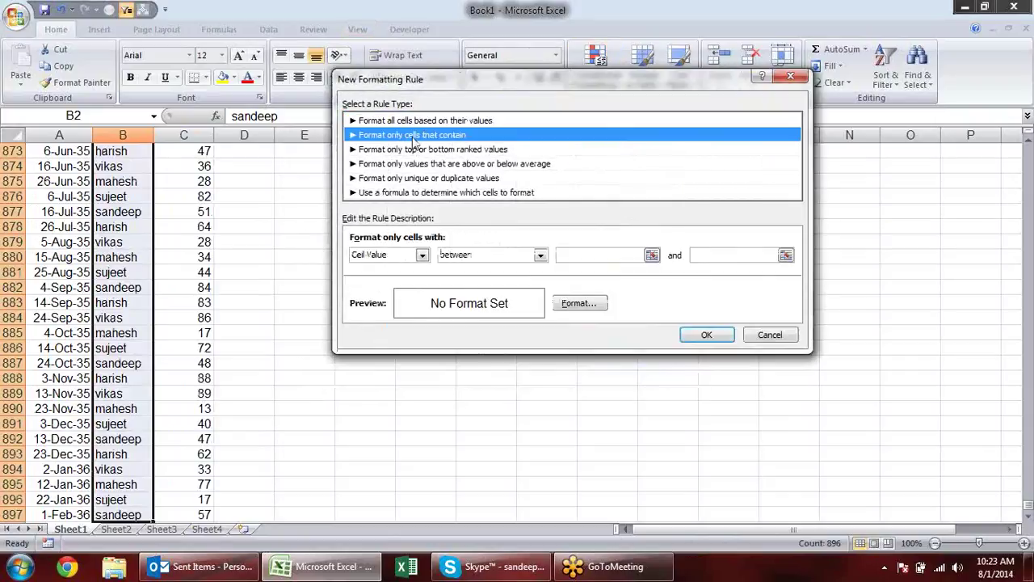
pyautogui.click(539, 255)
pyautogui.click(422, 254)
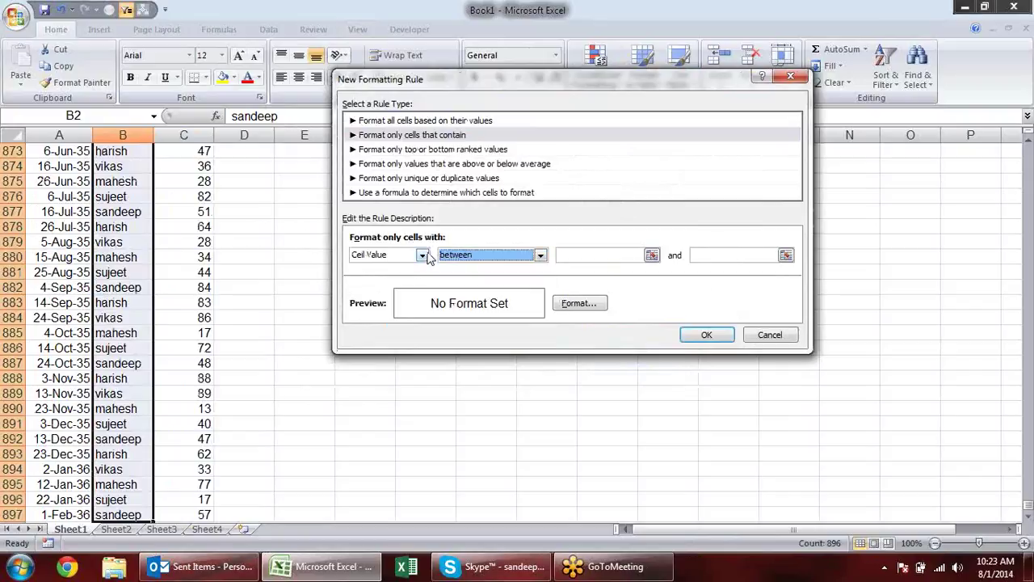
pyautogui.click(421, 255)
pyautogui.click(374, 279)
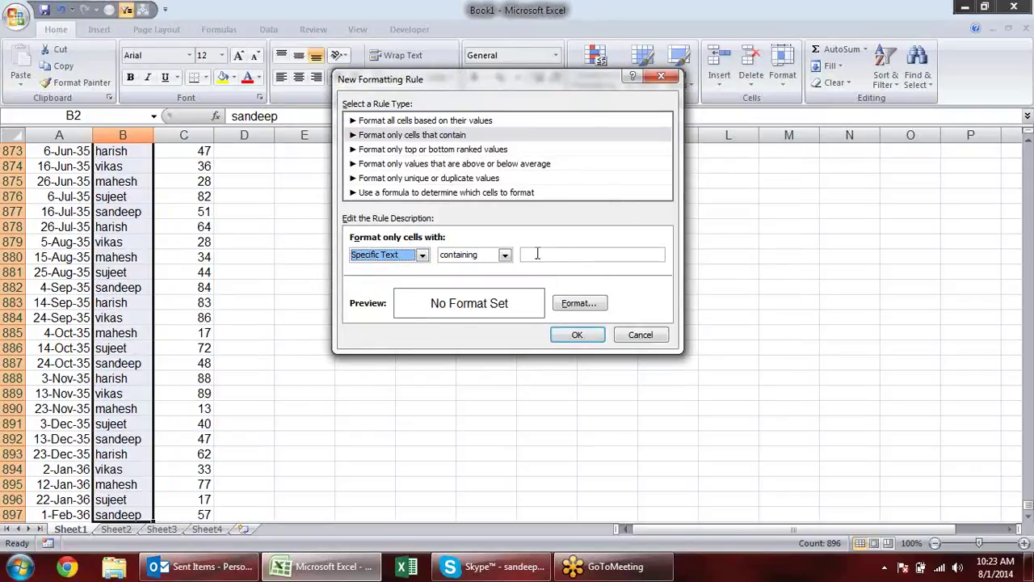
# Make the rule match names beginning with 's' with a yellow fill, and apply it.
pyautogui.click(504, 254)
pyautogui.click(466, 288)
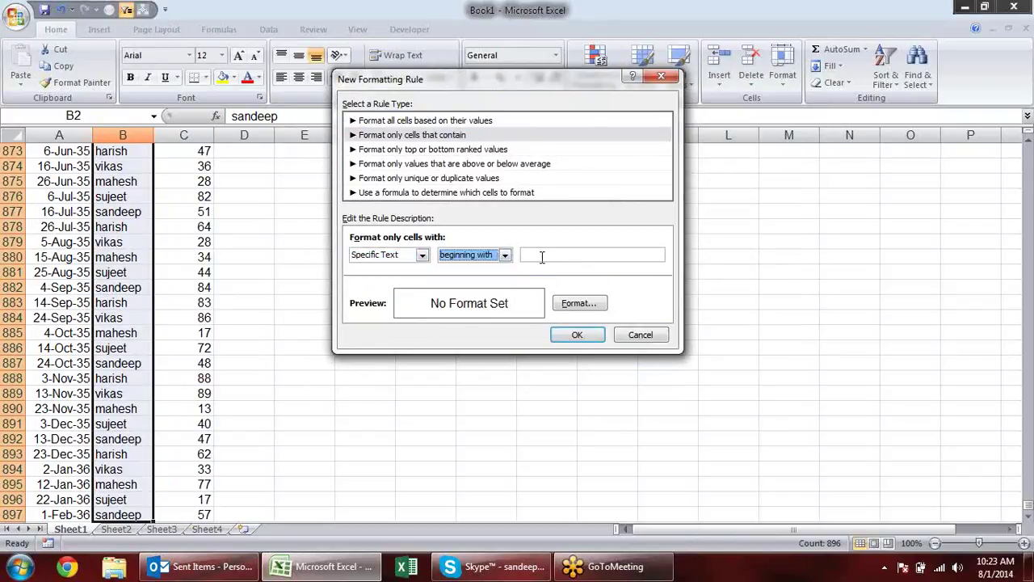
pyautogui.click(541, 256)
pyautogui.write('a')
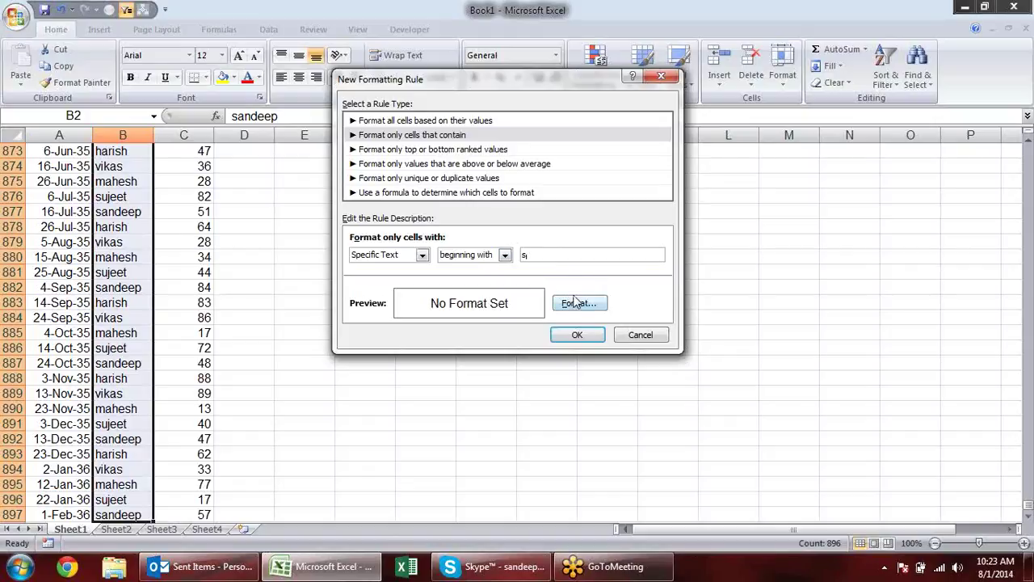
pyautogui.click(579, 302)
pyautogui.click(397, 216)
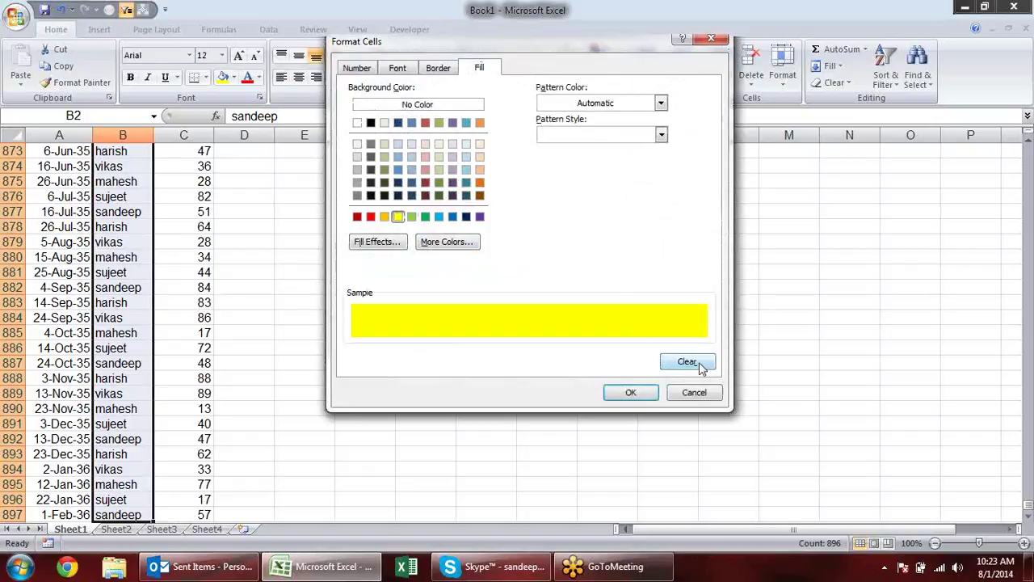
pyautogui.click(638, 392)
pyautogui.click(590, 332)
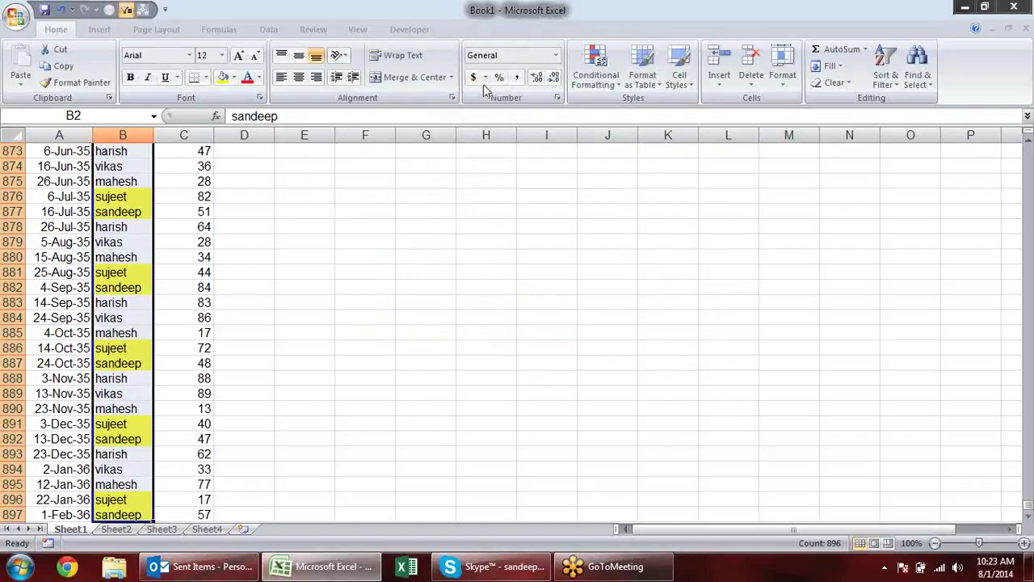
# Edit the name rule to 'ending with' p, apply it, then delete it in Manage Rules.
pyautogui.click(618, 84)
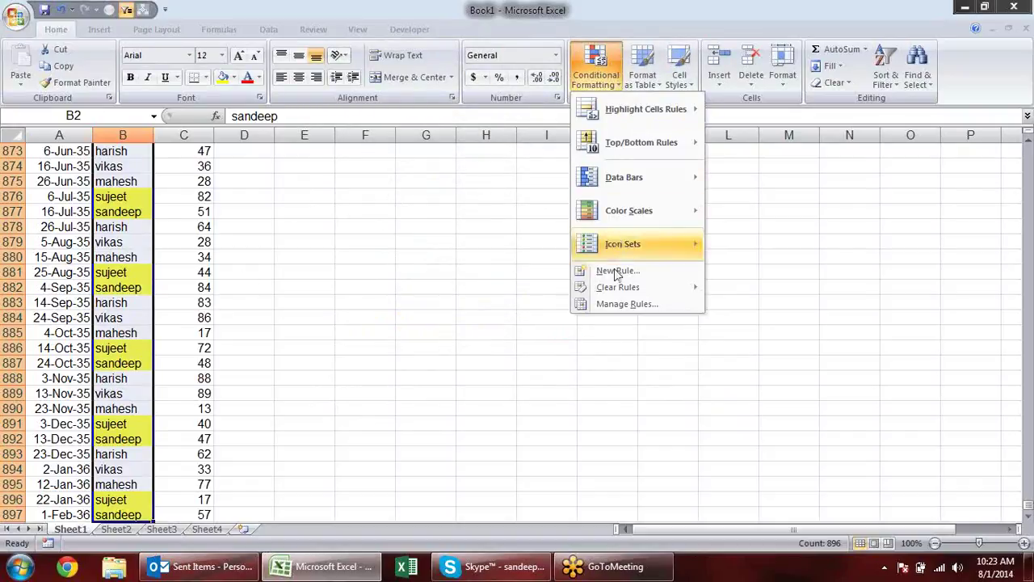
pyautogui.click(618, 304)
pyautogui.click(363, 192)
pyautogui.click(386, 153)
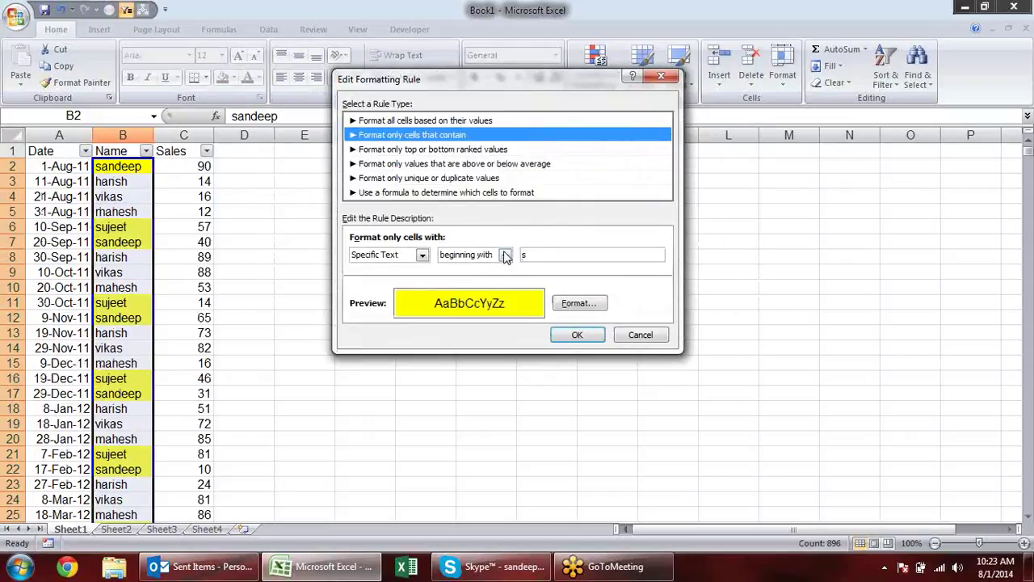
pyautogui.click(505, 255)
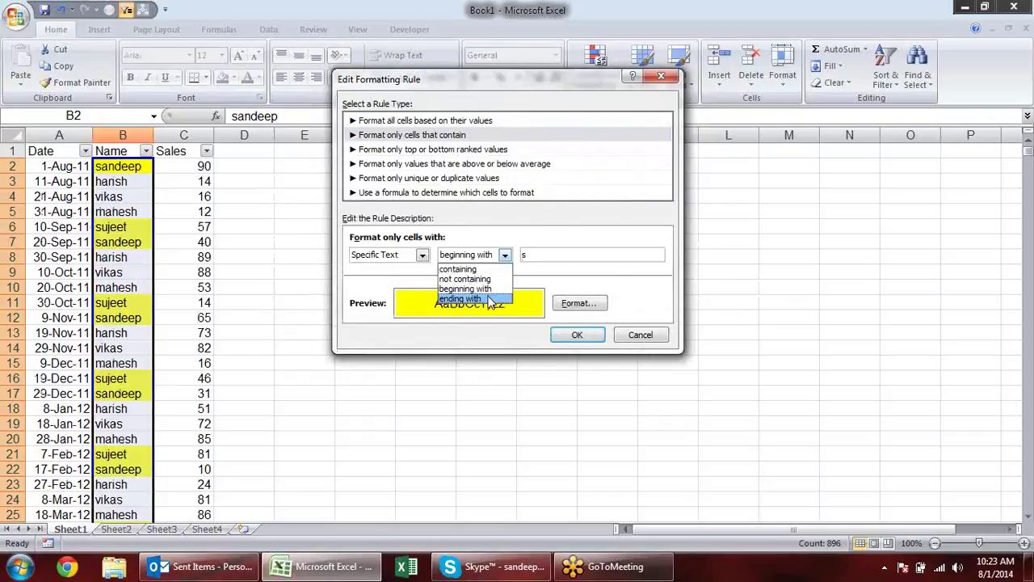
pyautogui.click(489, 299)
pyautogui.press('Tab')
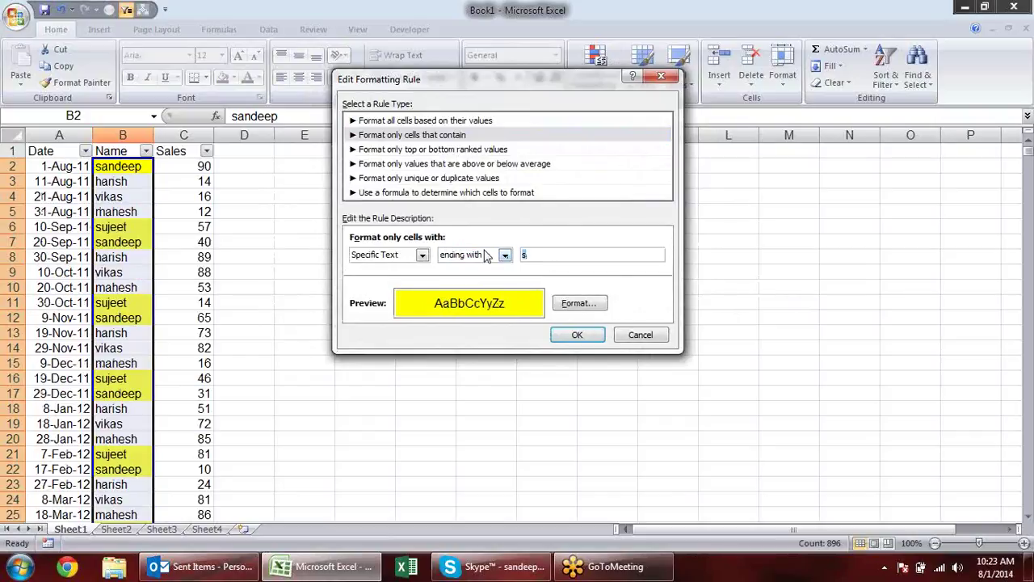
pyautogui.write('p')
pyautogui.click(576, 336)
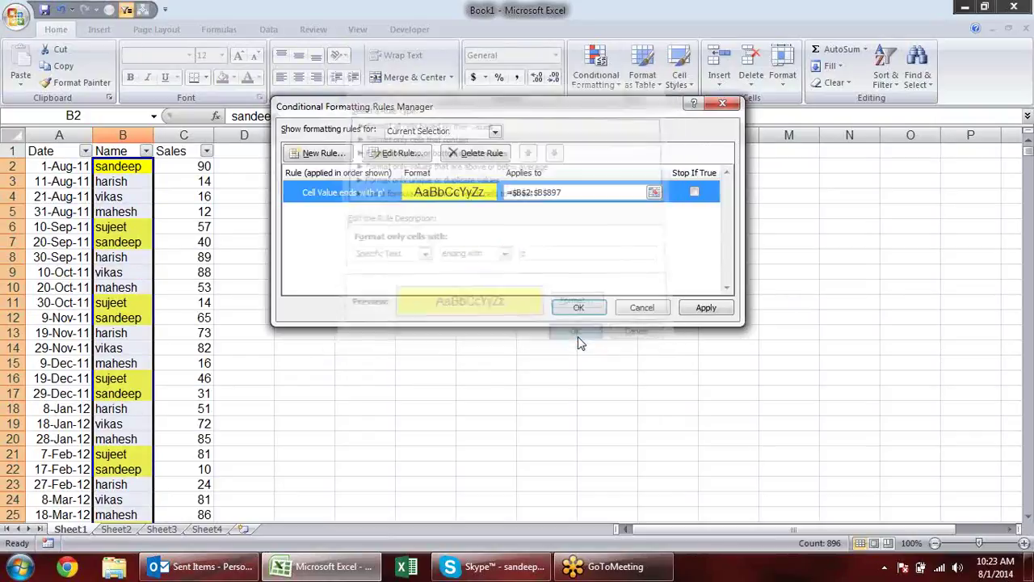
pyautogui.click(699, 311)
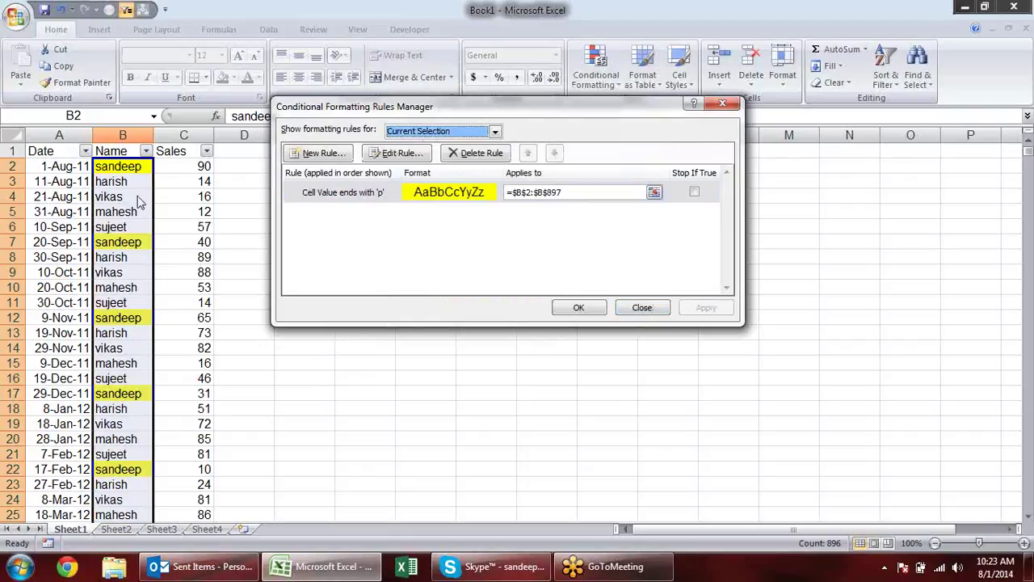
pyautogui.click(366, 198)
pyautogui.click(475, 153)
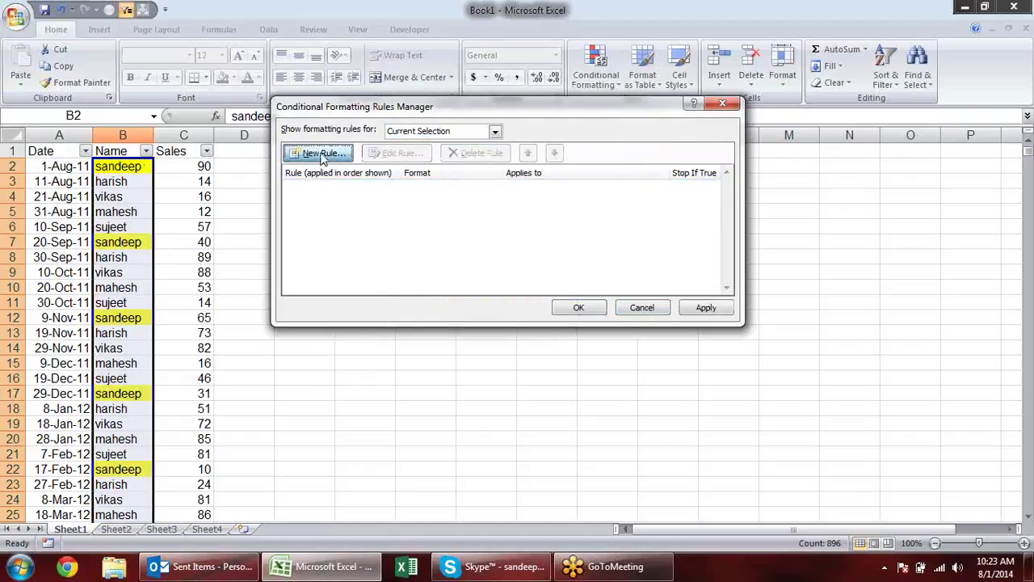
# Try Dates Occurring, Blanks, No Blanks and Errors conditions in a new rule, then cancel it.
pyautogui.click(319, 153)
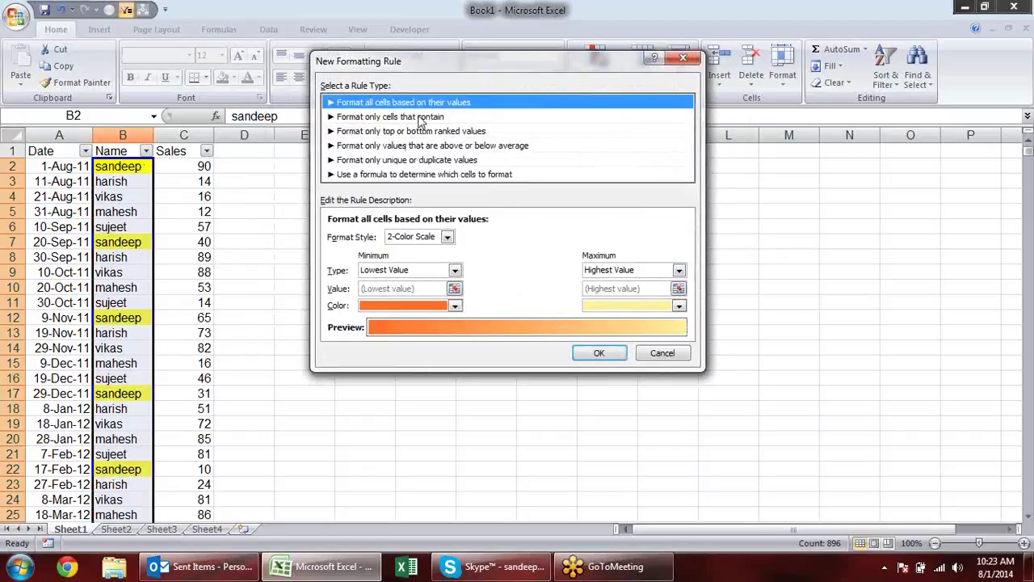
pyautogui.click(419, 118)
pyautogui.click(400, 238)
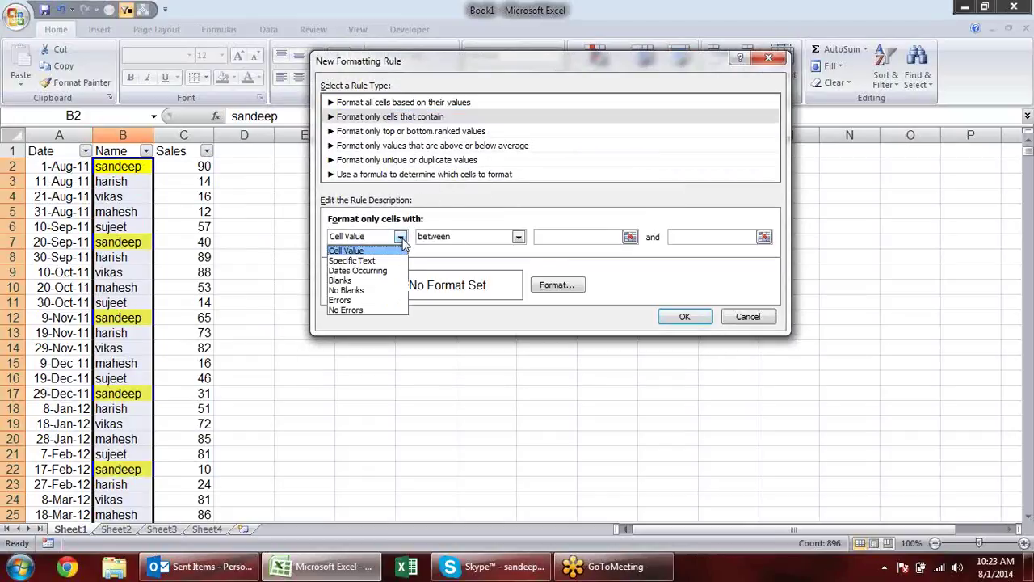
pyautogui.click(357, 271)
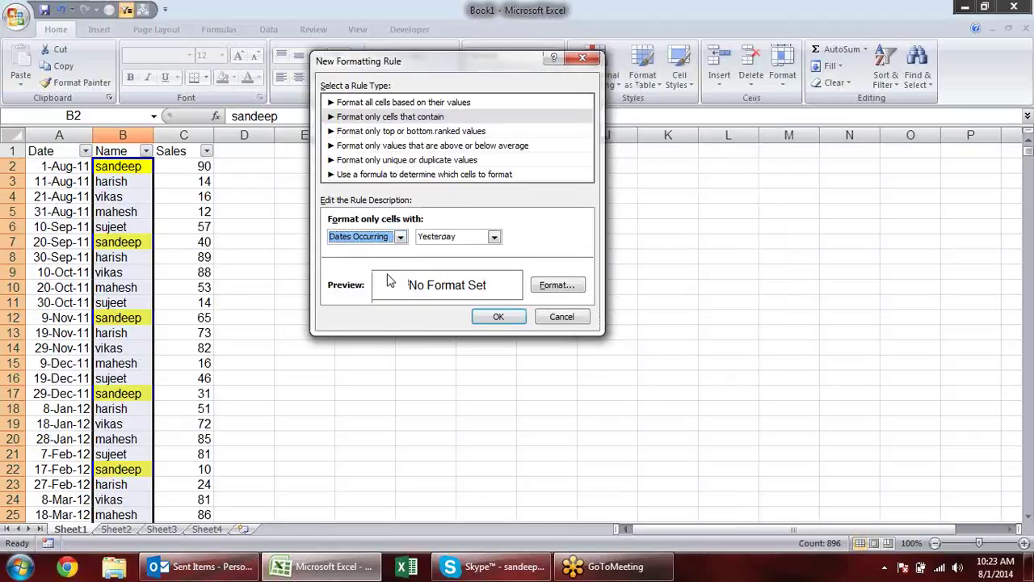
pyautogui.click(494, 237)
pyautogui.click(399, 239)
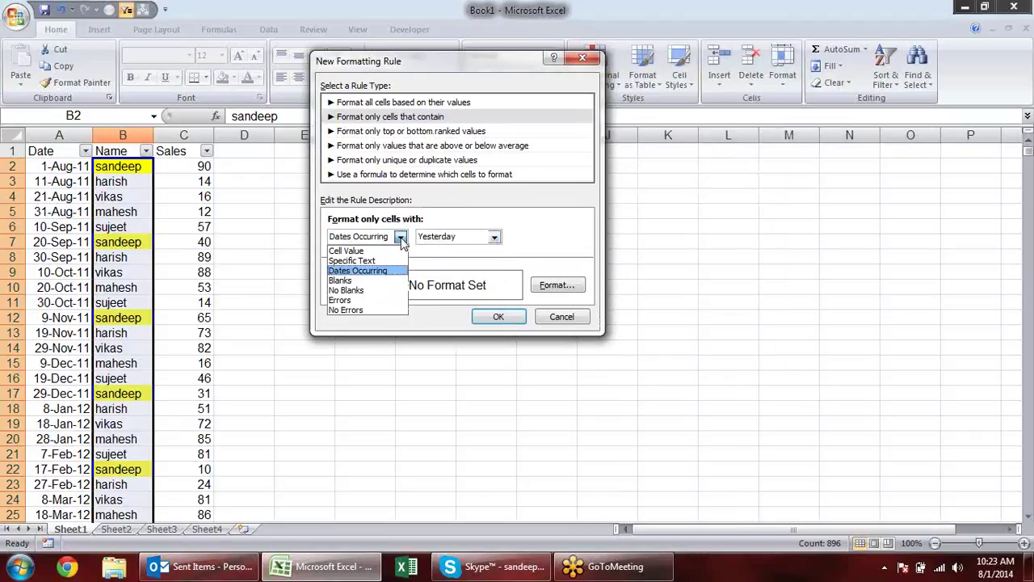
pyautogui.click(340, 280)
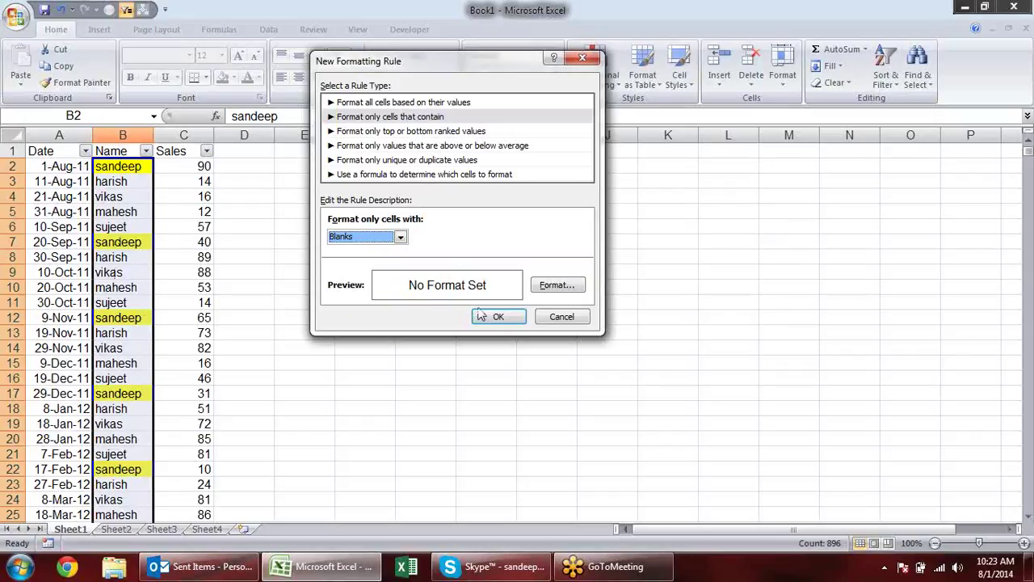
pyautogui.click(400, 239)
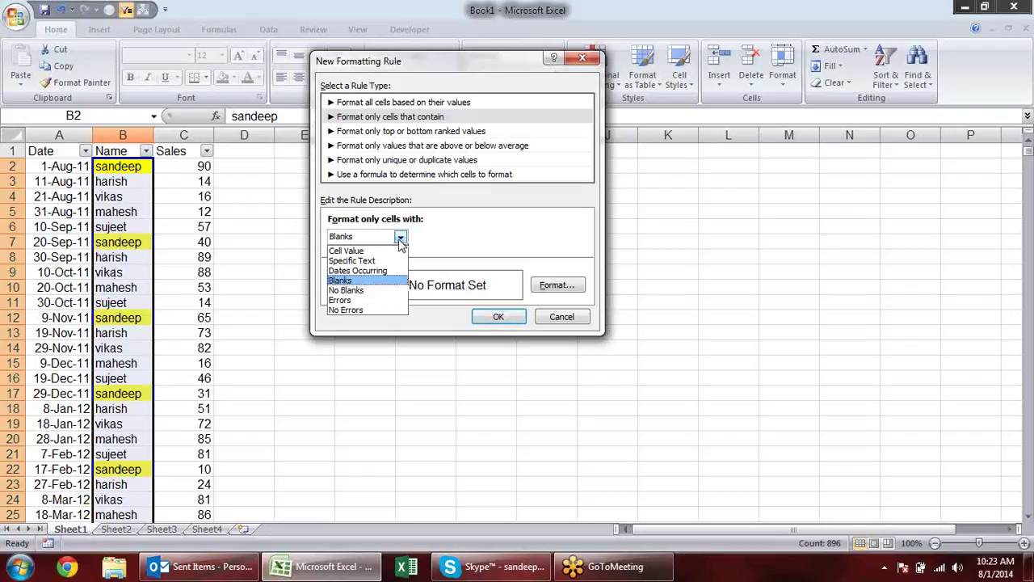
pyautogui.click(388, 297)
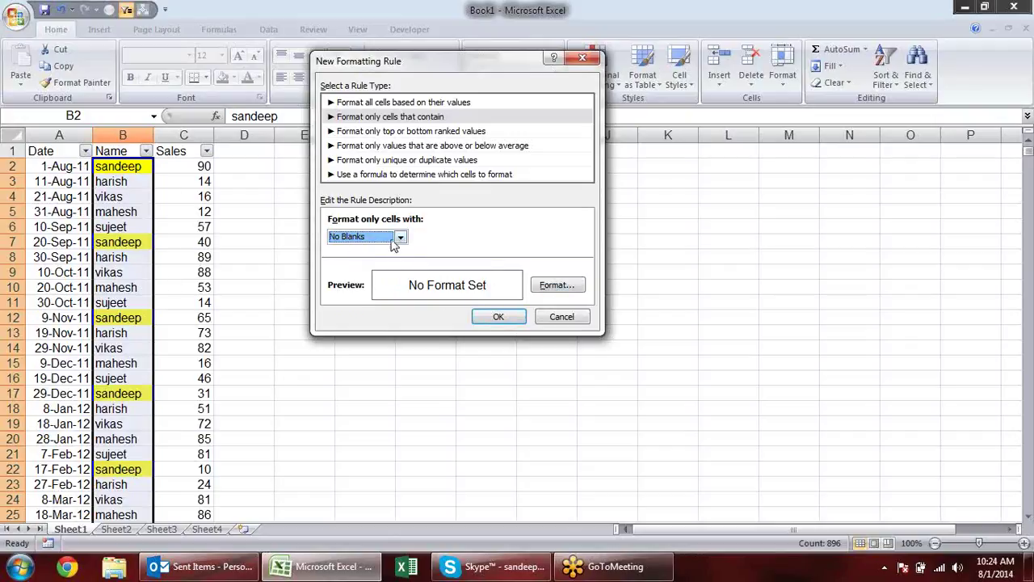
pyautogui.click(399, 237)
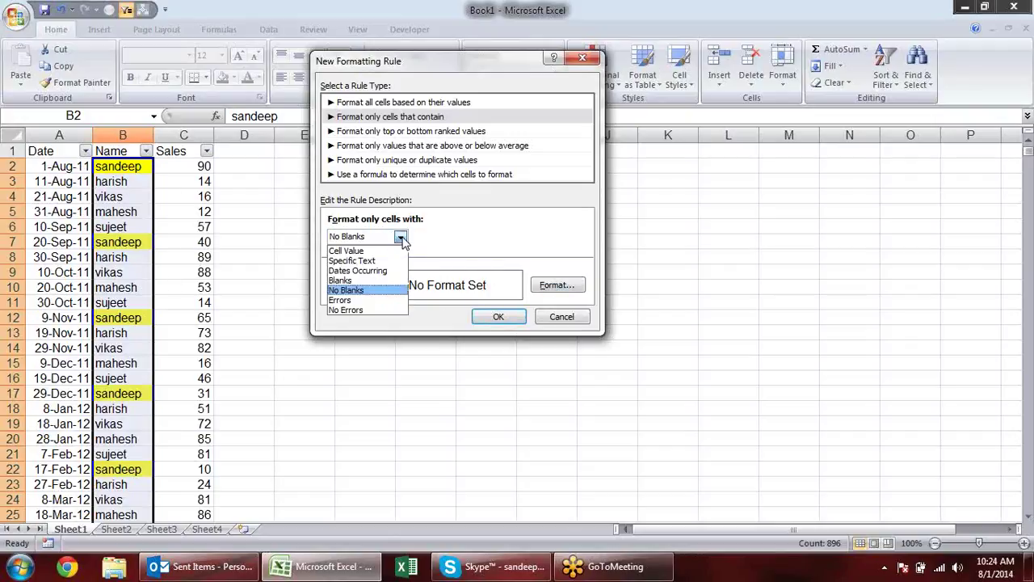
pyautogui.click(378, 300)
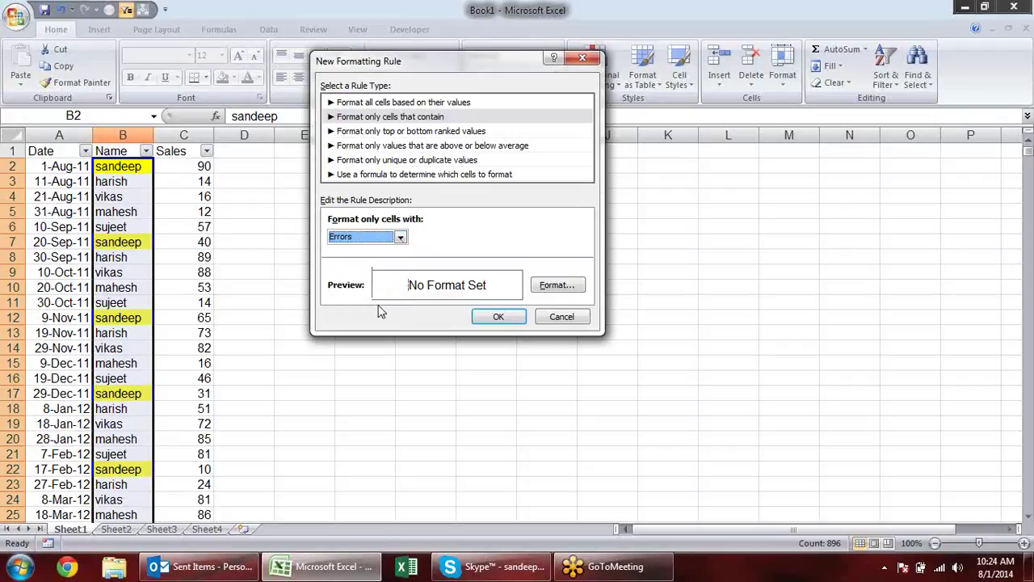
pyautogui.click(565, 317)
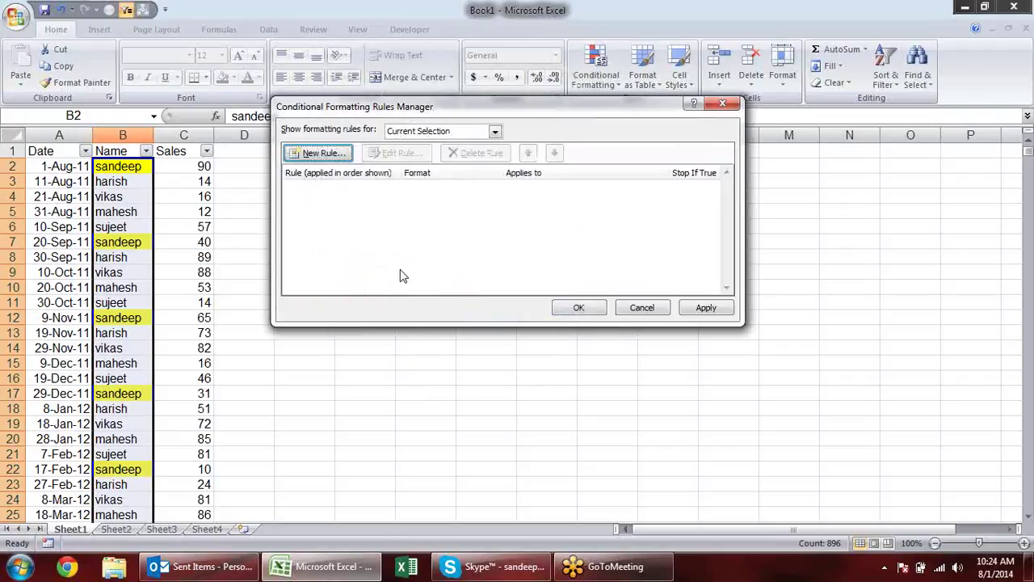
# Test =na and =NA() in H9:H10, then clear the error values from G8:I11.
pyautogui.click(642, 308)
pyautogui.click(466, 272)
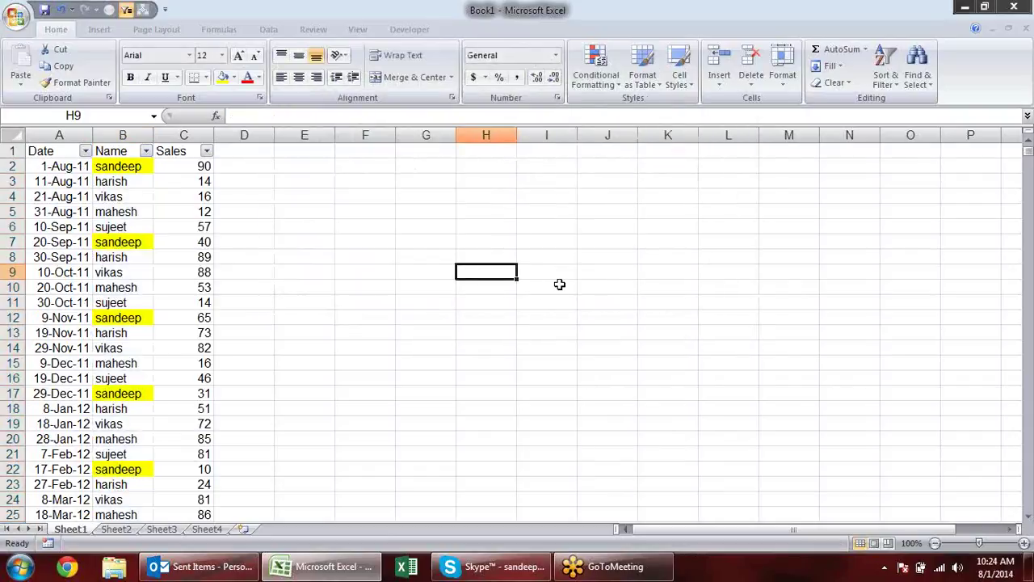
pyautogui.write('=')
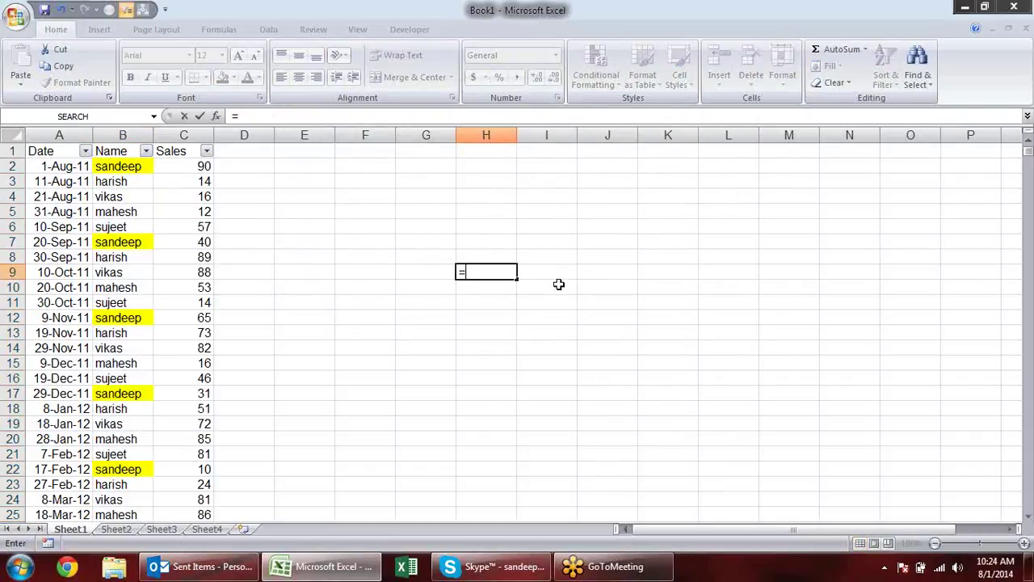
pyautogui.write('na')
pyautogui.press('Return')
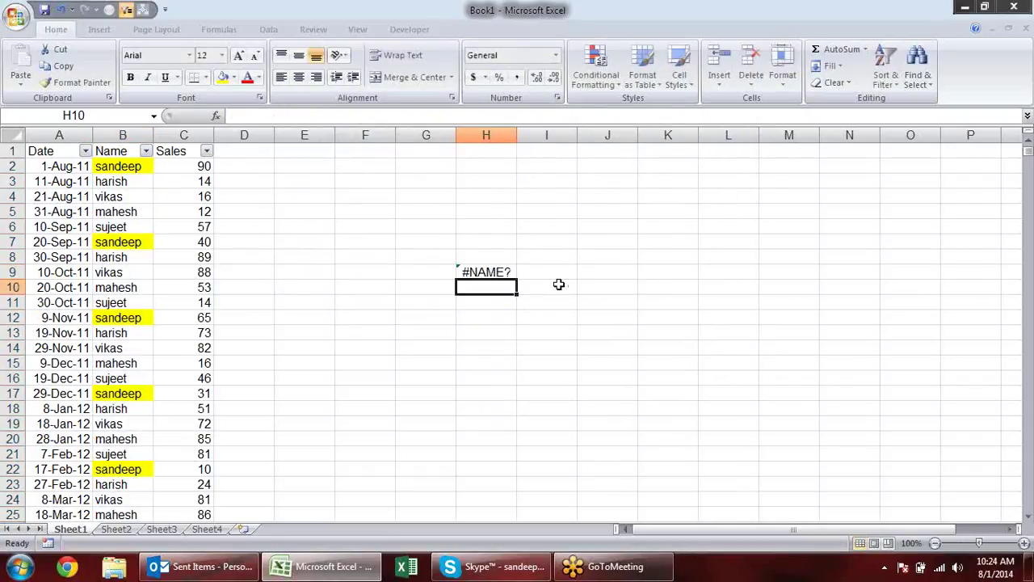
pyautogui.write('=na')
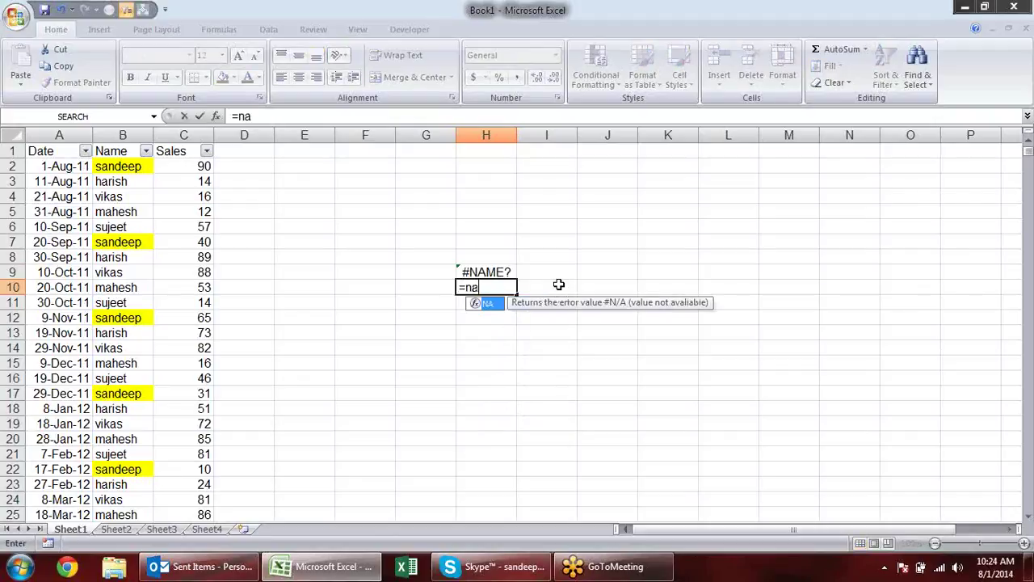
pyautogui.press('Tab')
pyautogui.press('Return')
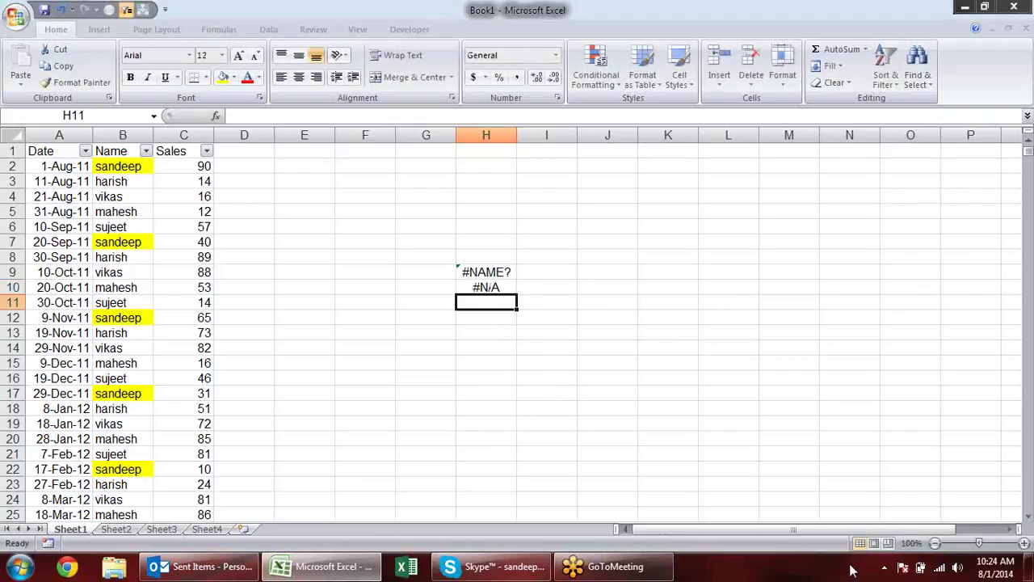
pyautogui.moveTo(436, 256); pyautogui.dragTo(532, 304)
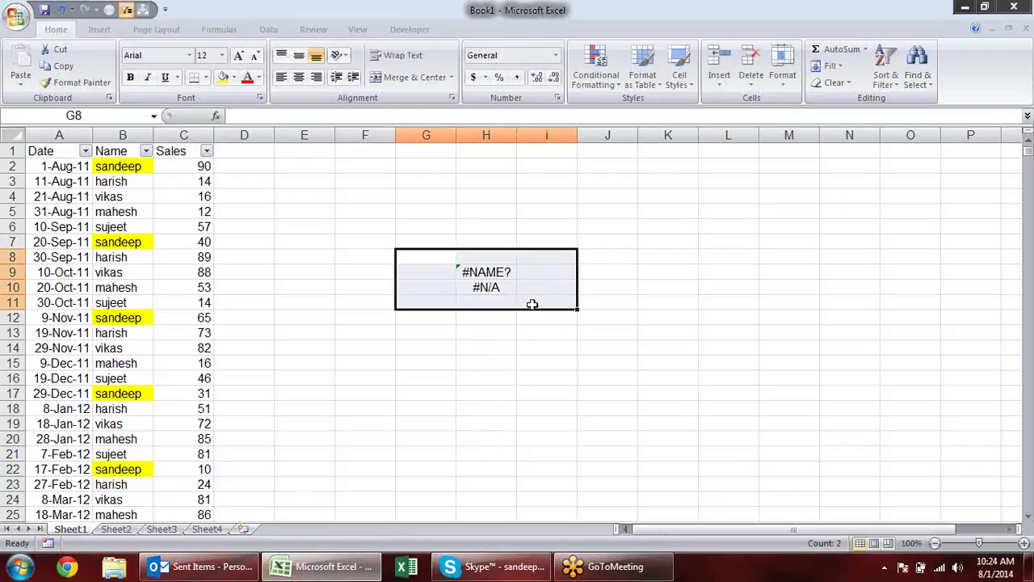
pyautogui.press('F2')
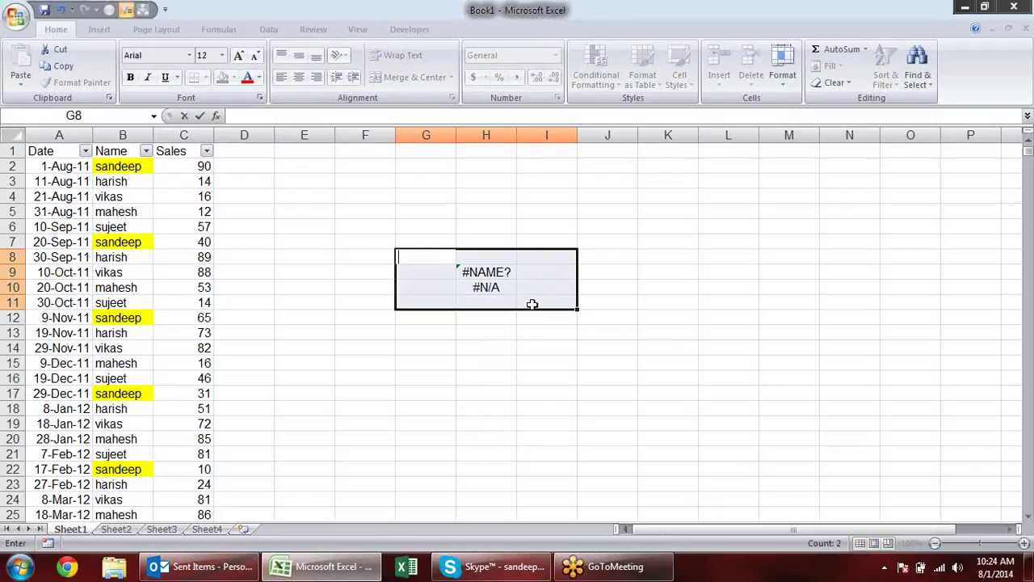
pyautogui.hotkey('ctrl', 'Return')
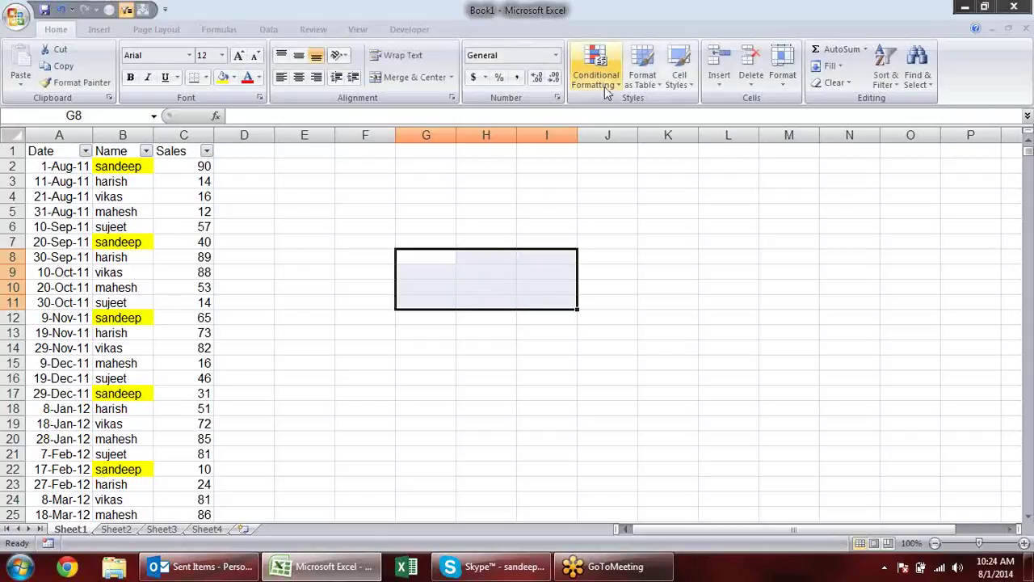
# Clear all conditional formatting rules from the entire sheet.
pyautogui.click(595, 71)
pyautogui.moveTo(642, 289)
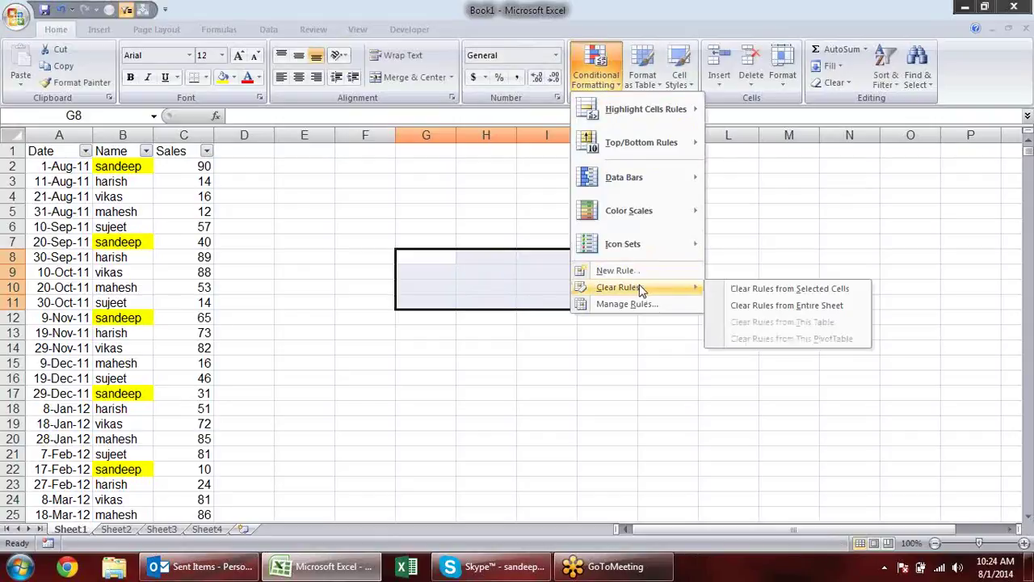
pyautogui.click(793, 305)
pyautogui.click(507, 180)
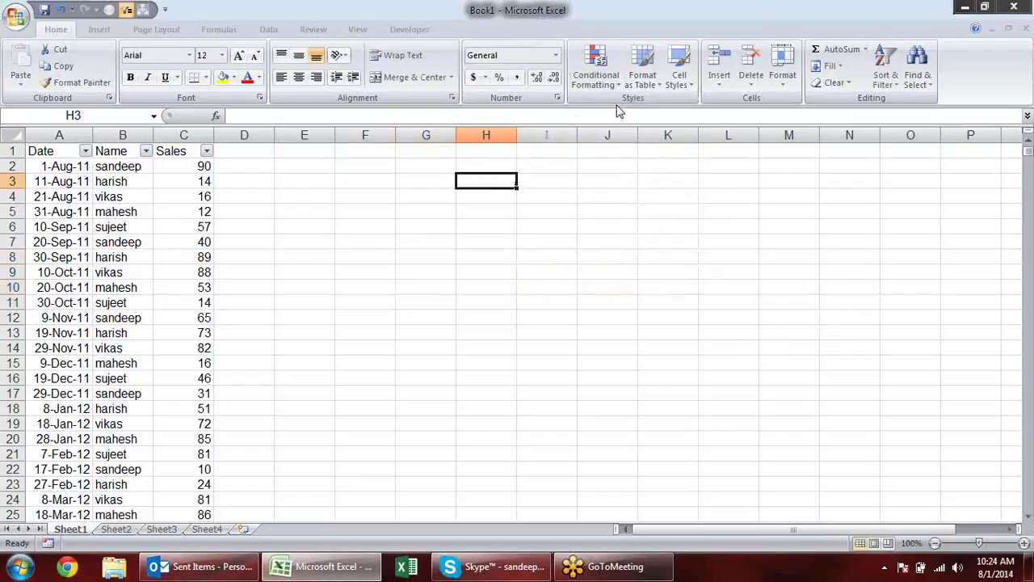
pyautogui.click(619, 84)
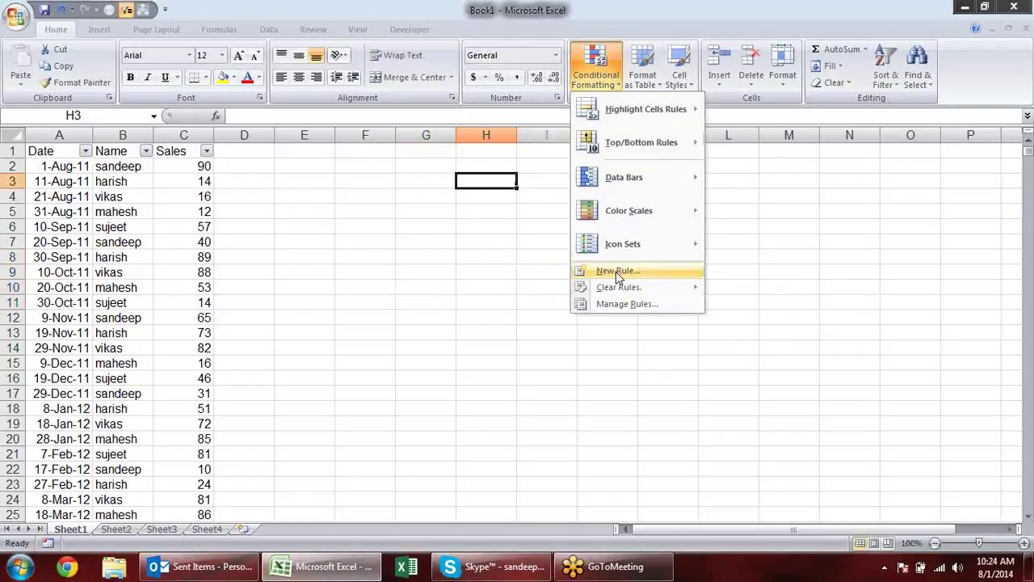
pyautogui.click(616, 271)
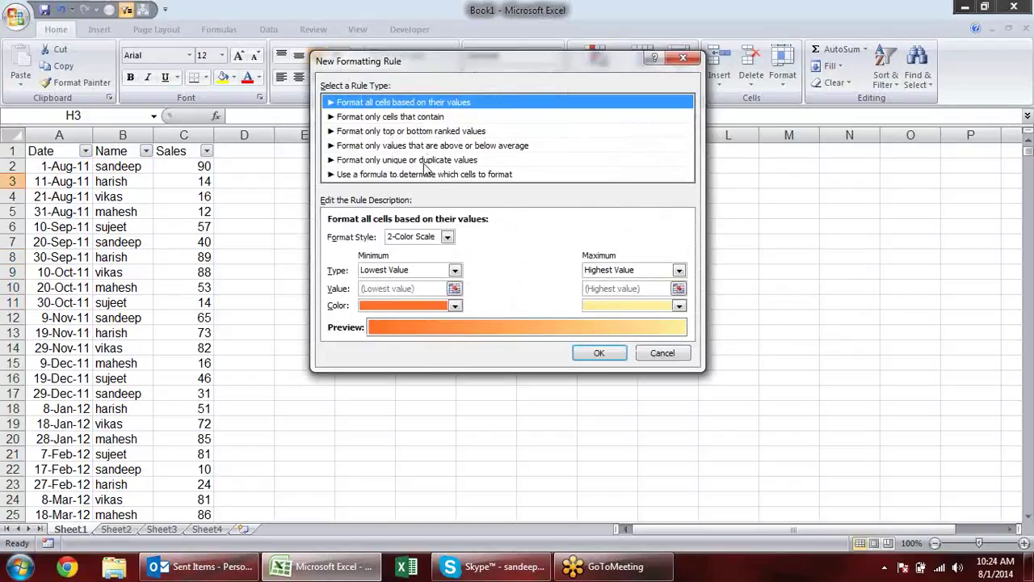
pyautogui.click(422, 146)
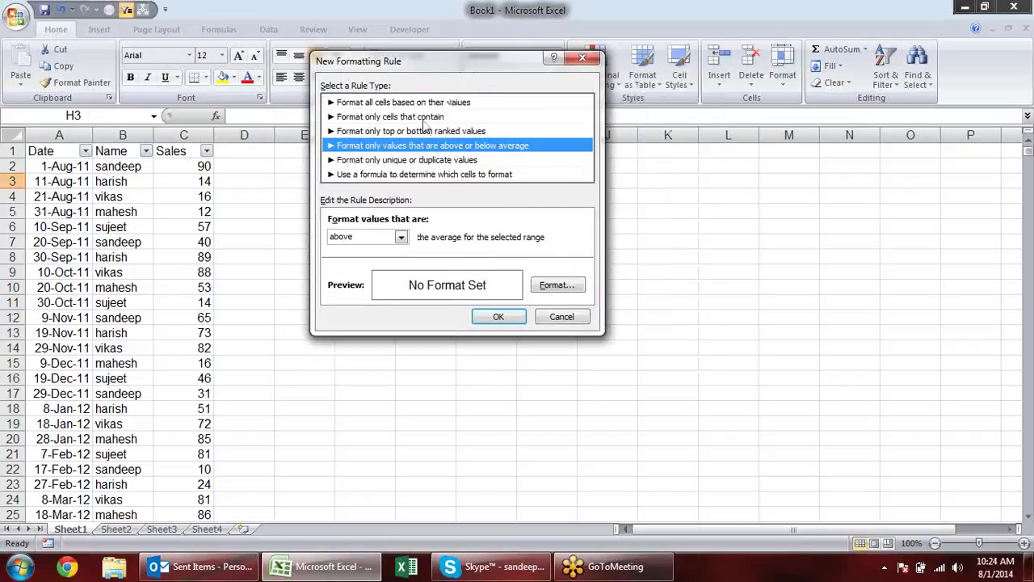
pyautogui.click(425, 131)
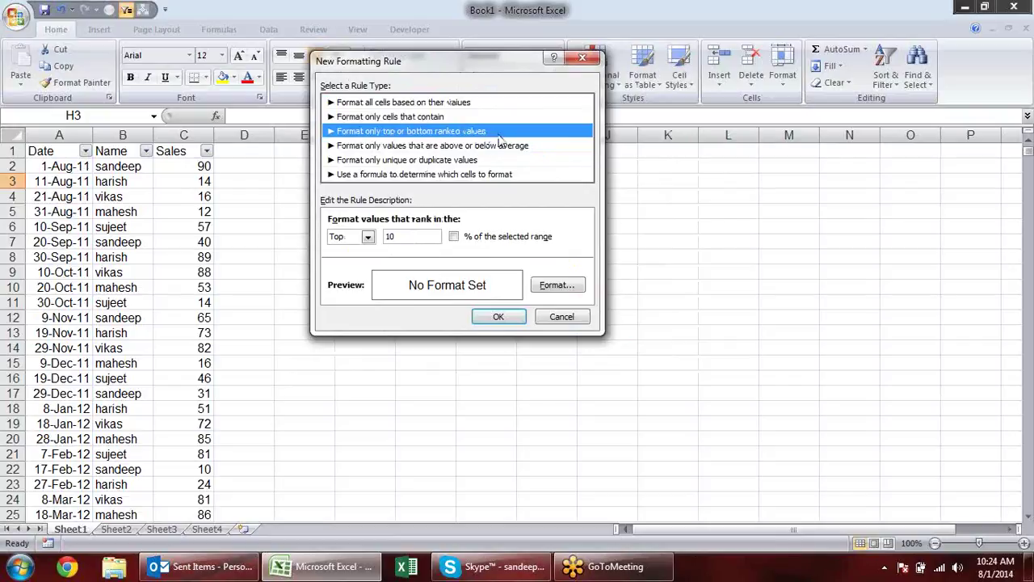
pyautogui.click(369, 238)
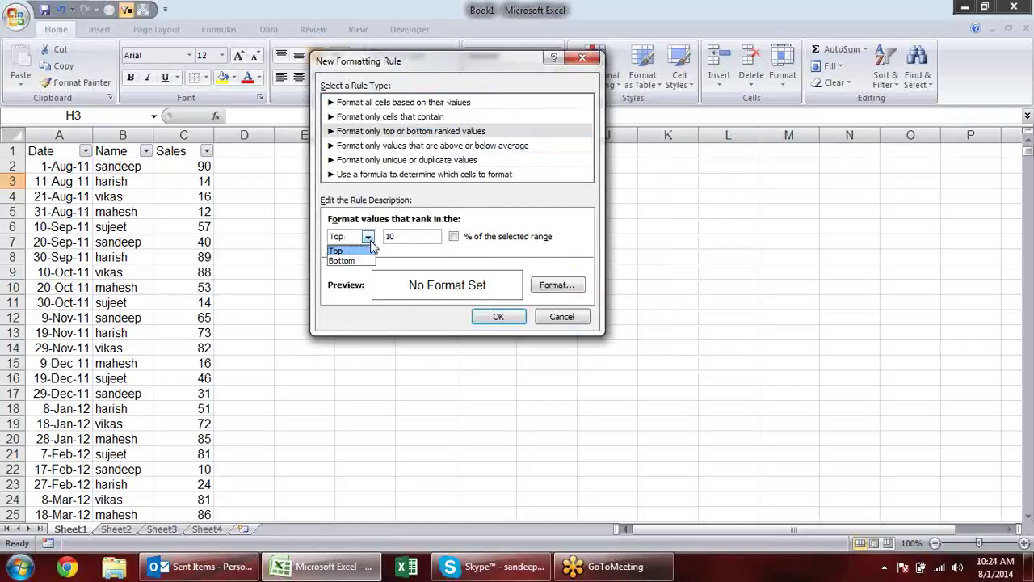
pyautogui.click(420, 240)
pyautogui.doubleClick(389, 236)
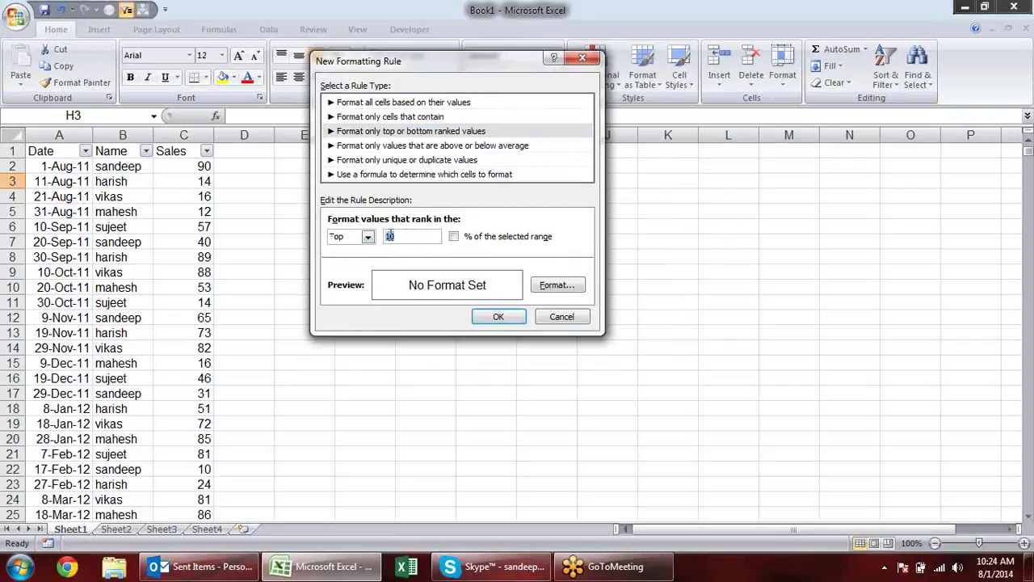
pyautogui.click(455, 237)
pyautogui.click(453, 236)
pyautogui.click(434, 149)
pyautogui.click(402, 236)
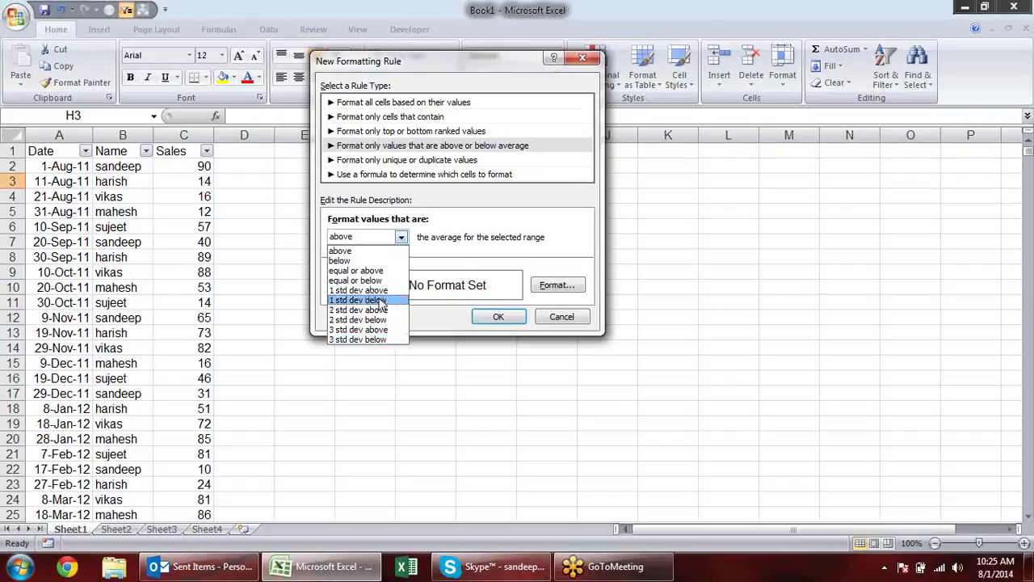
pyautogui.click(493, 234)
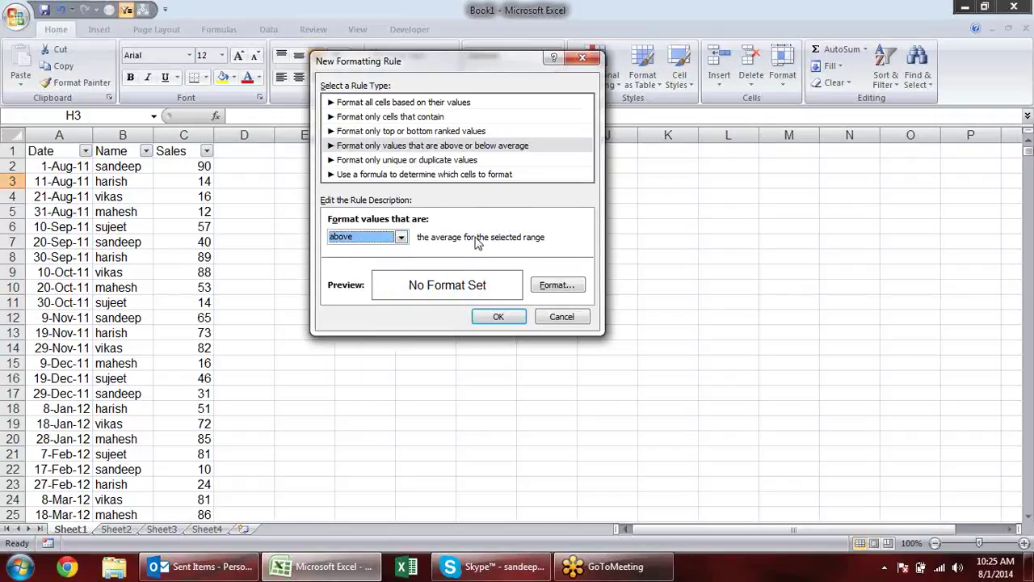
pyautogui.click(421, 161)
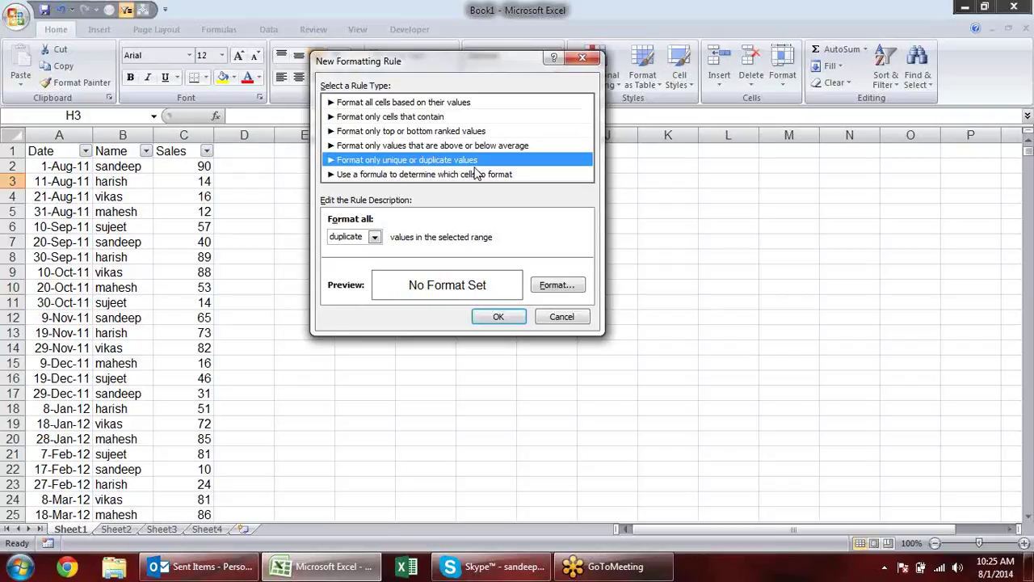
pyautogui.click(375, 238)
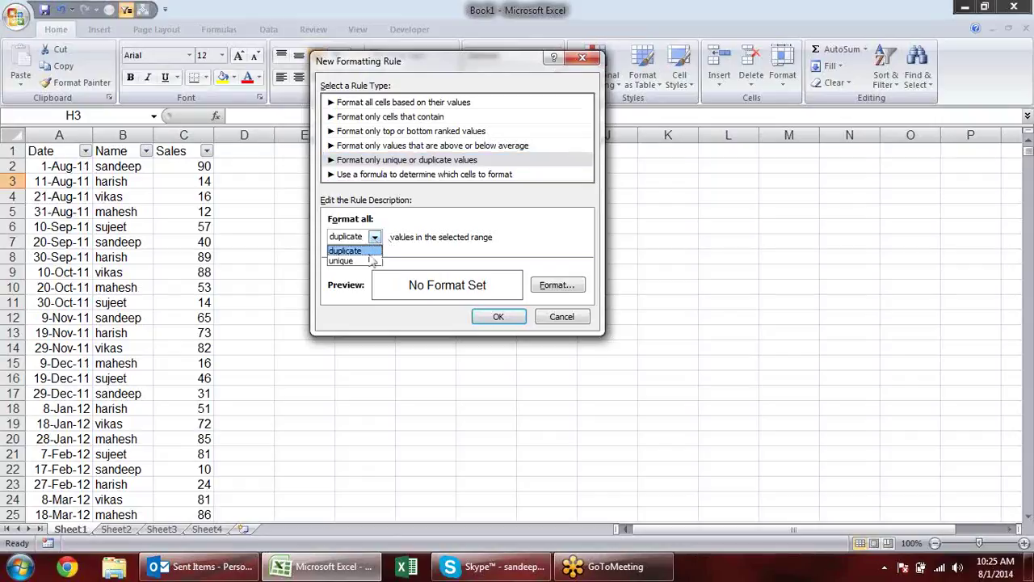
pyautogui.click(370, 260)
pyautogui.click(375, 237)
pyautogui.click(363, 247)
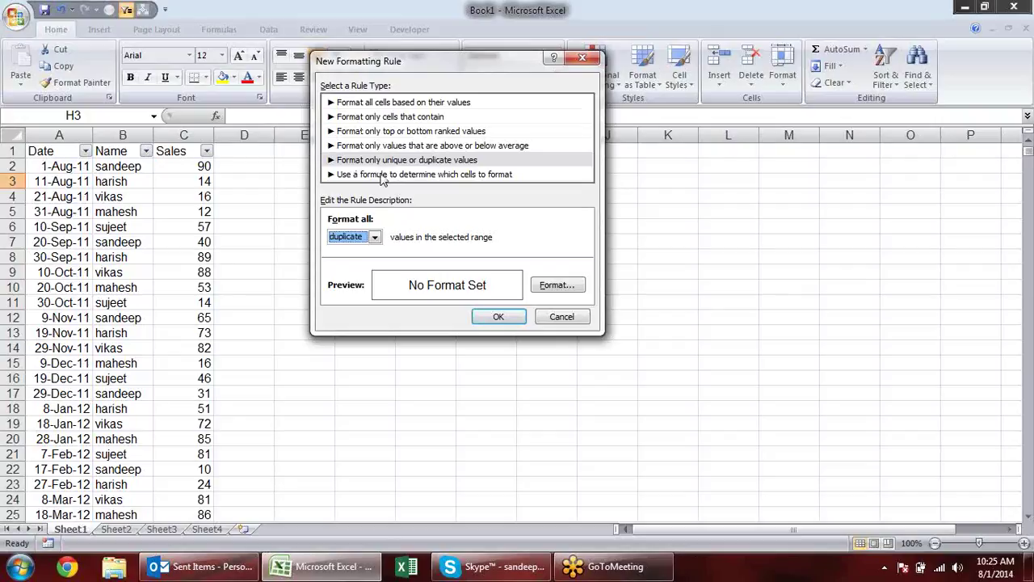
pyautogui.click(383, 175)
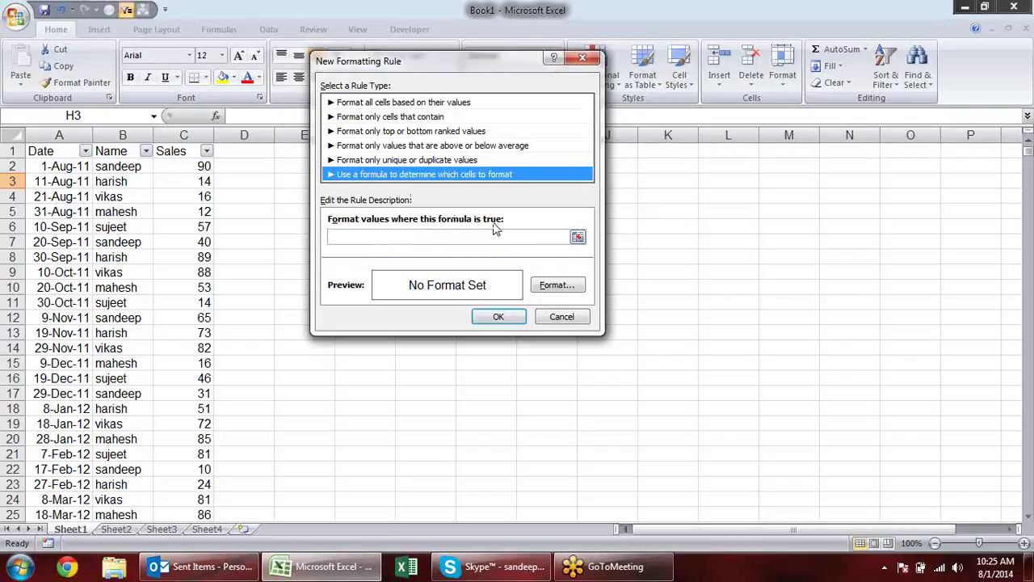
pyautogui.click(562, 316)
pyautogui.click(363, 199)
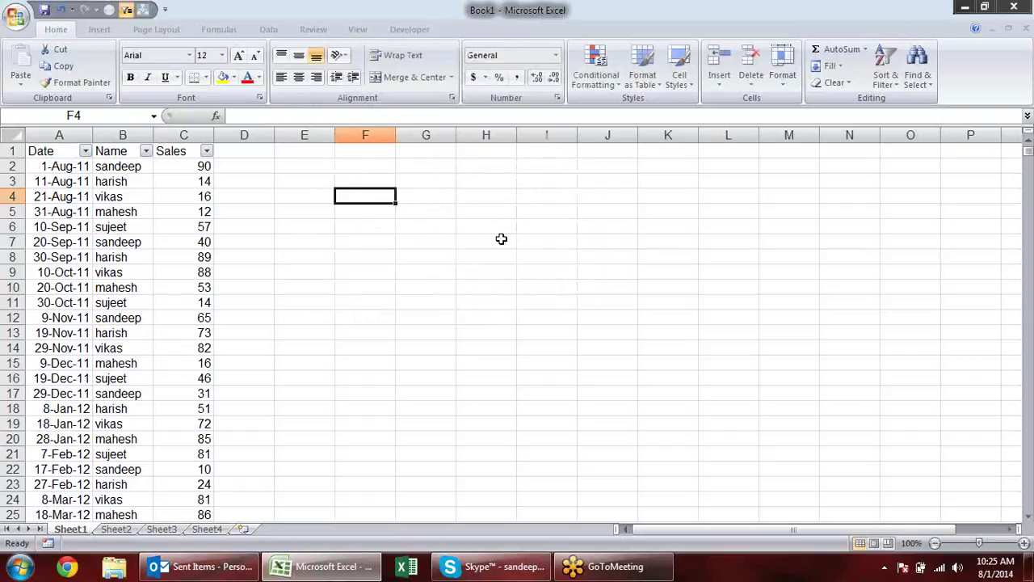
# Enter 50 in both F4 and G4.
pyautogui.write('50')
pyautogui.press('Tab')
pyautogui.write('50')
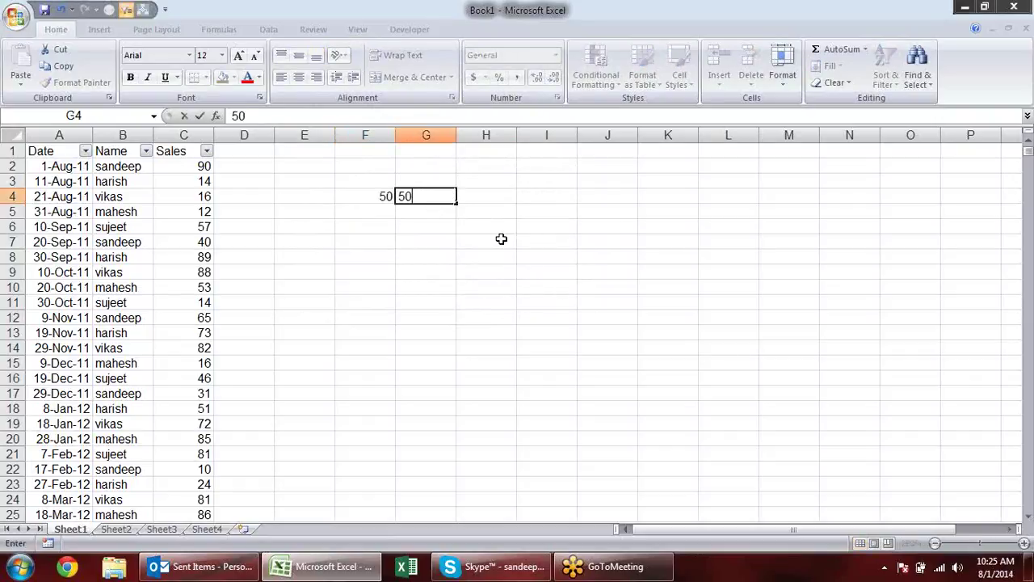
pyautogui.press('Tab')
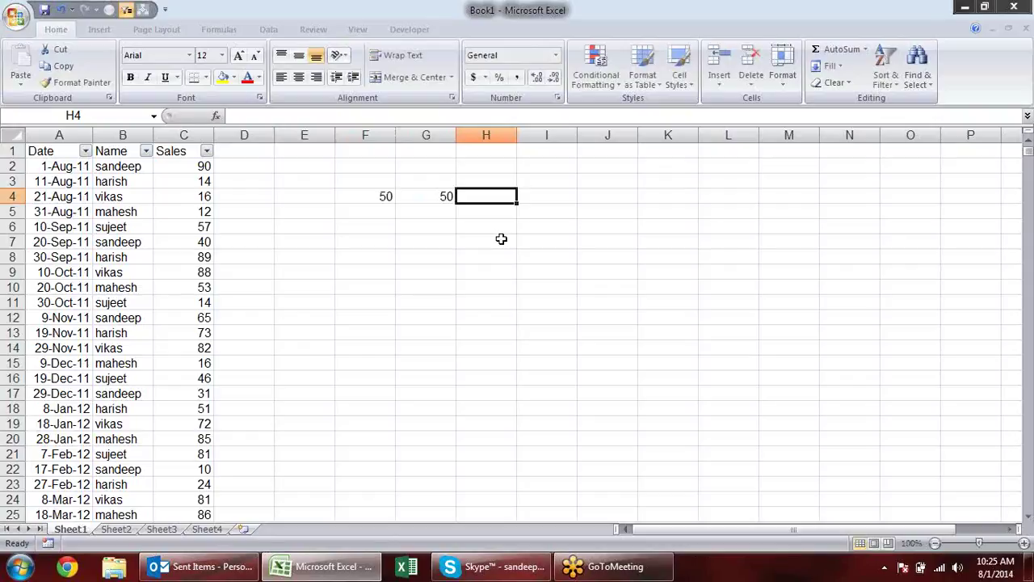
# Enter =F4=G4 in H4, which shows TRUE, then clear F4:H4.
pyautogui.write('=IF(')
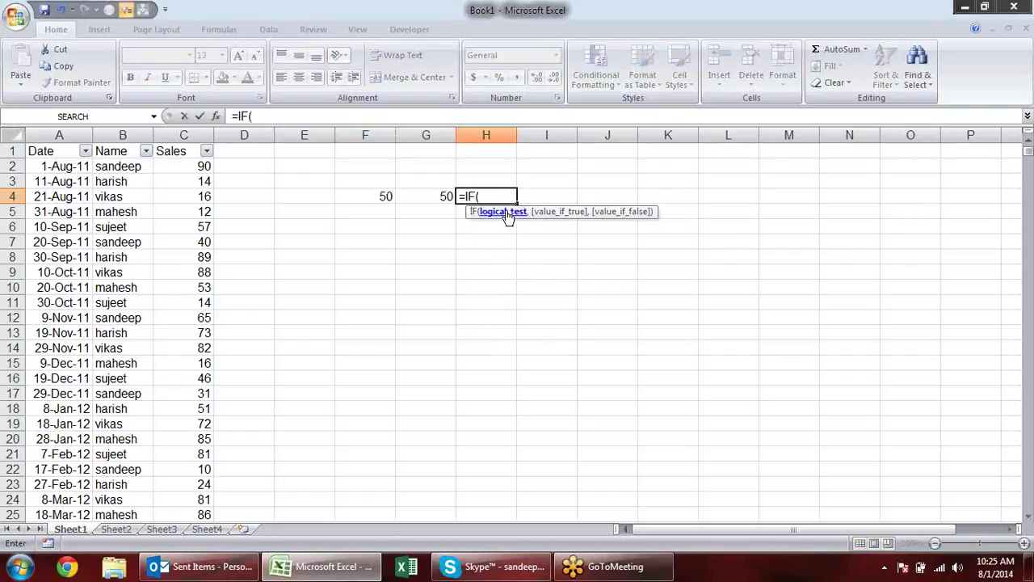
pyautogui.click(386, 195)
pyautogui.write('=')
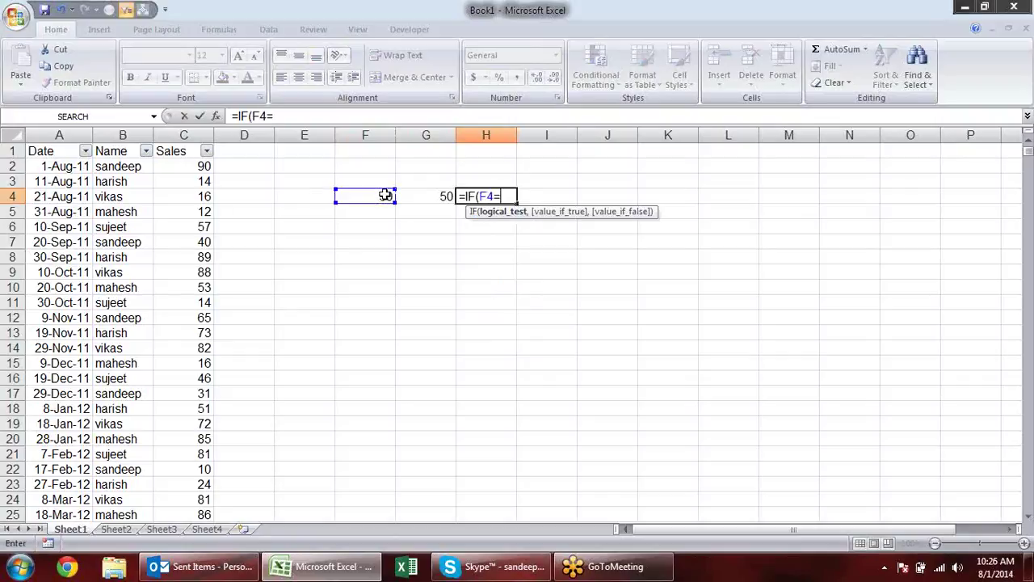
pyautogui.click(432, 197)
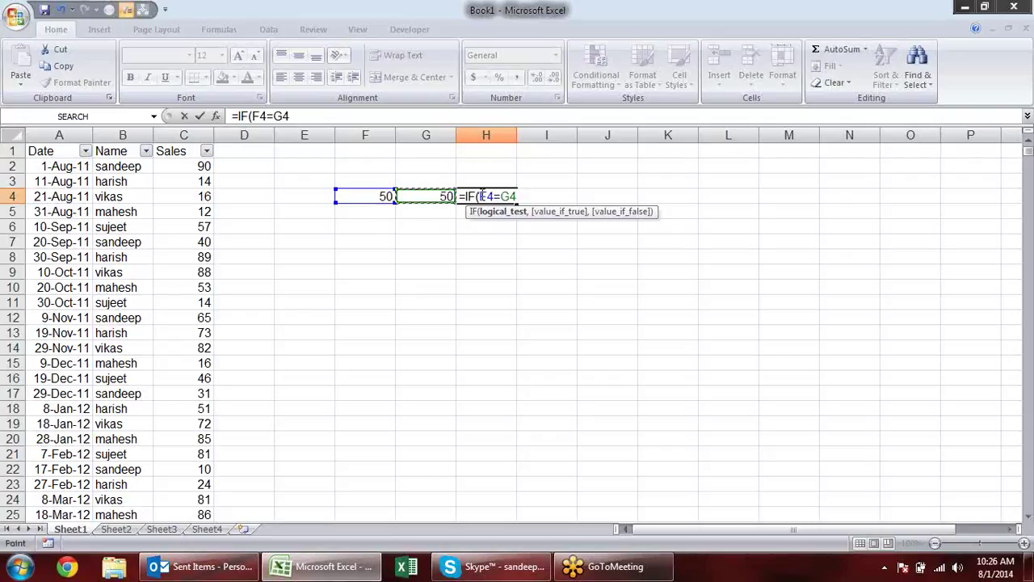
pyautogui.moveTo(516, 197); pyautogui.dragTo(400, 189)
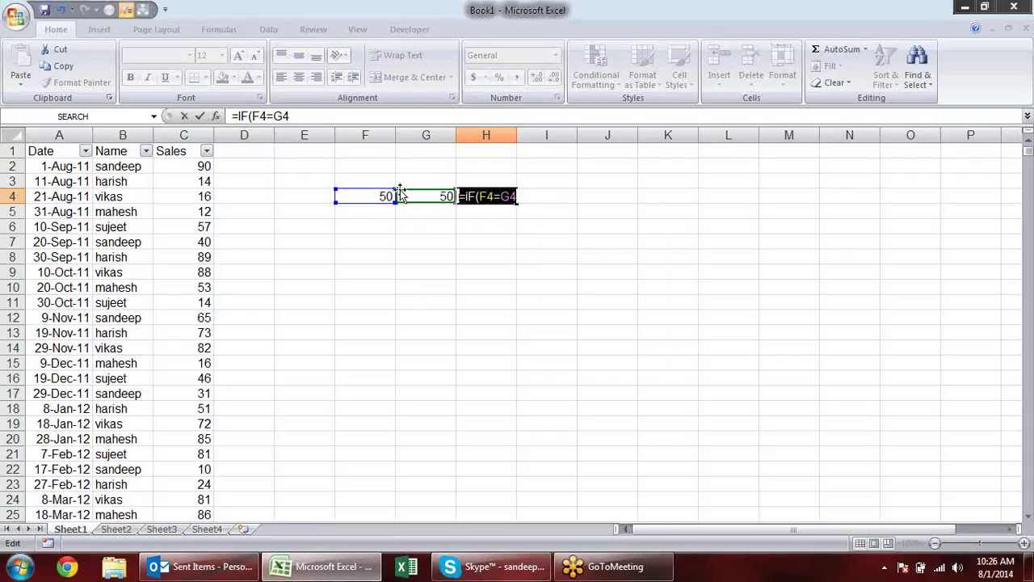
pyautogui.press('BackSpace')
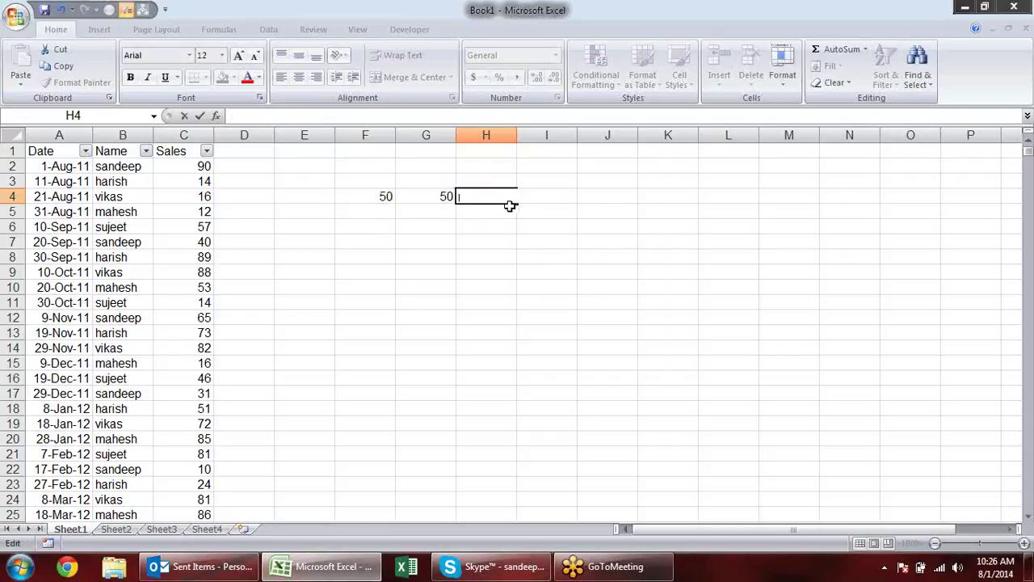
pyautogui.write('=')
pyautogui.click(381, 195)
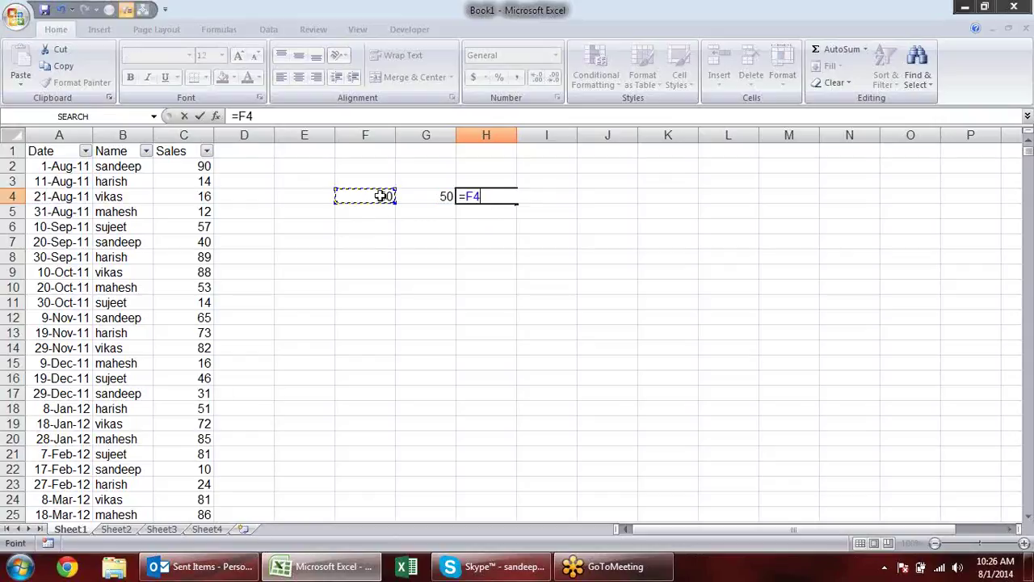
pyautogui.write('=')
pyautogui.click(427, 196)
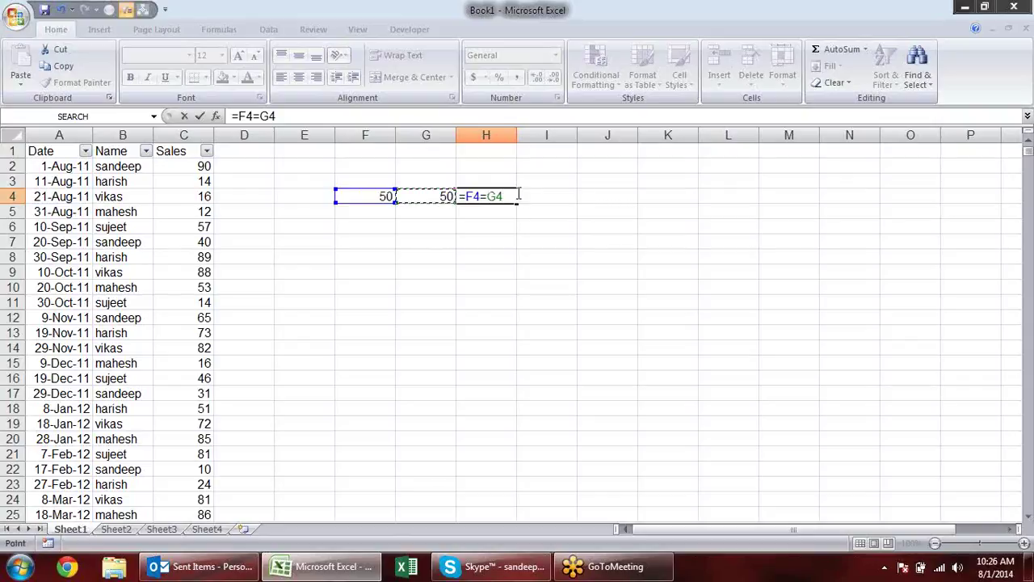
pyautogui.press('Return')
pyautogui.click(506, 196)
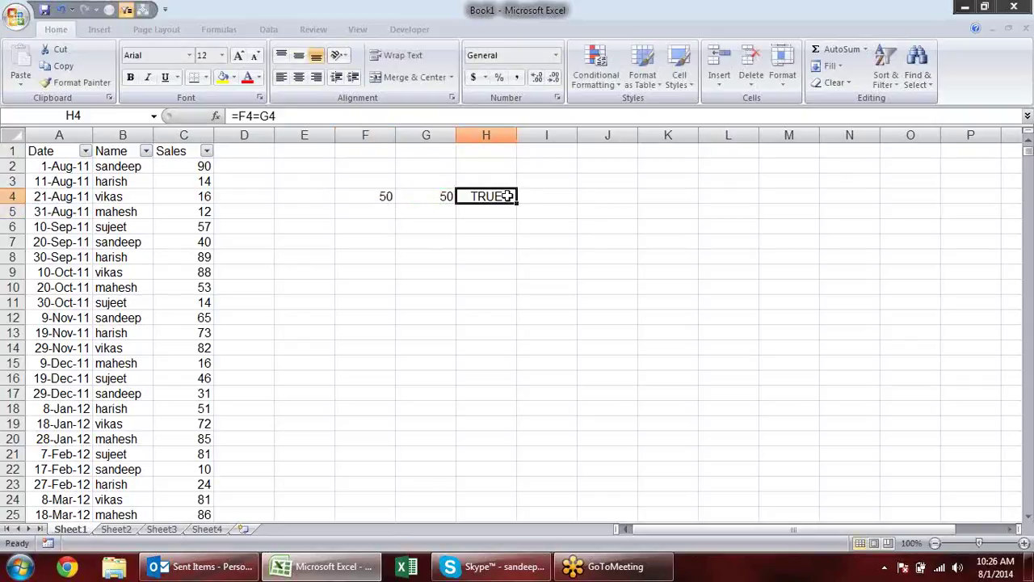
pyautogui.doubleClick(507, 197)
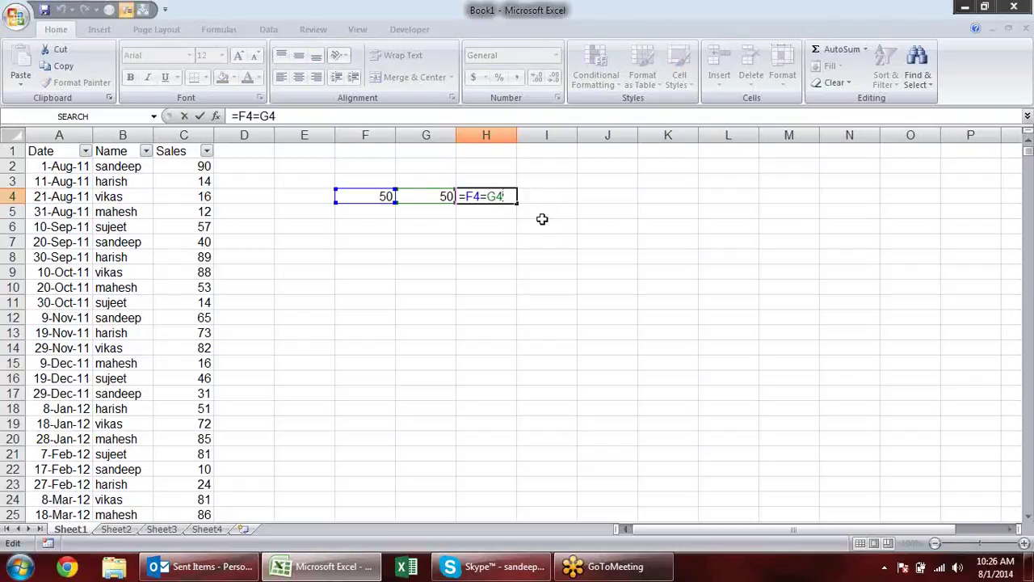
pyautogui.hotkey('ctrl', 'Return')
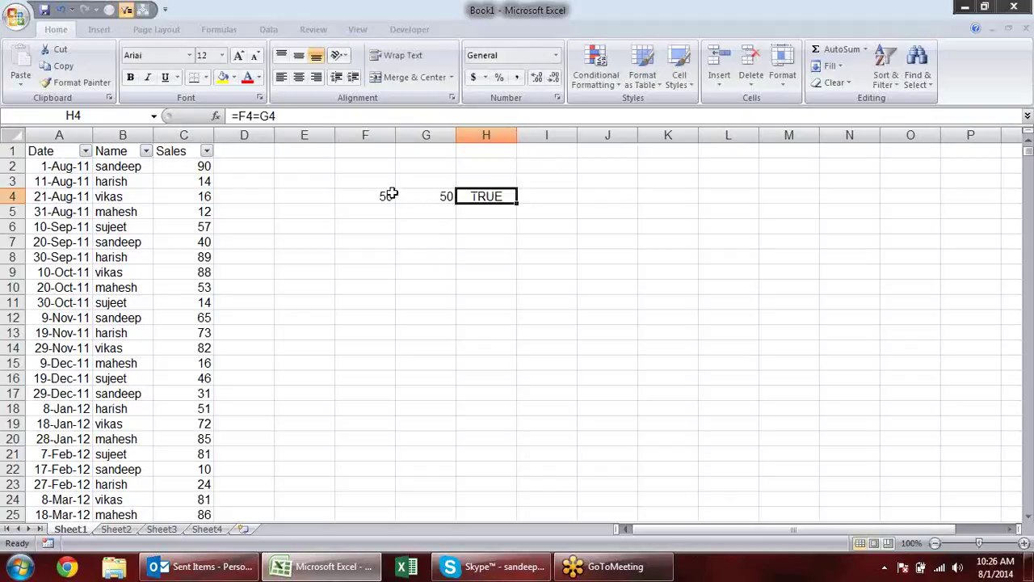
pyautogui.moveTo(391, 194); pyautogui.dragTo(488, 196)
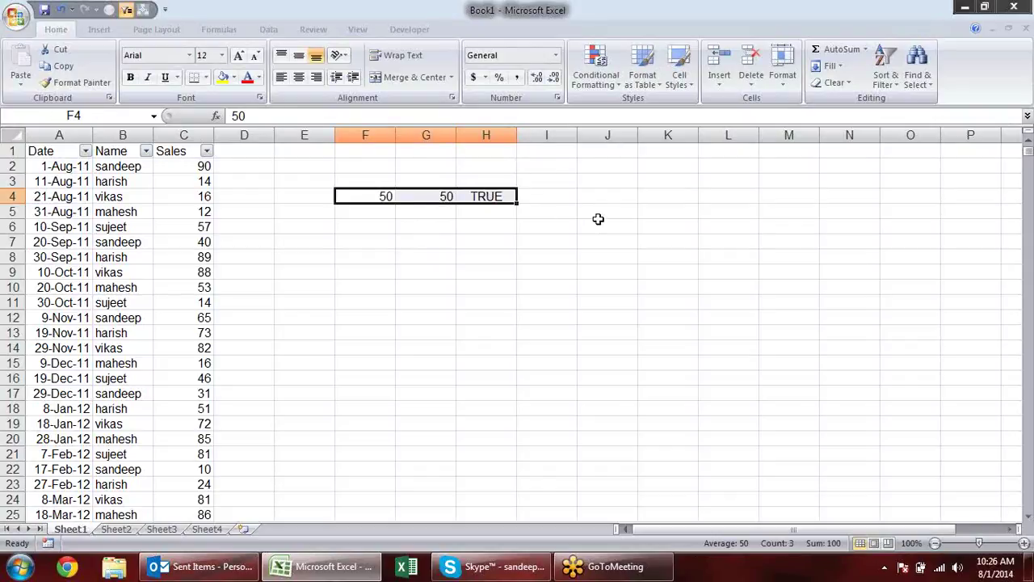
pyautogui.press('Delete')
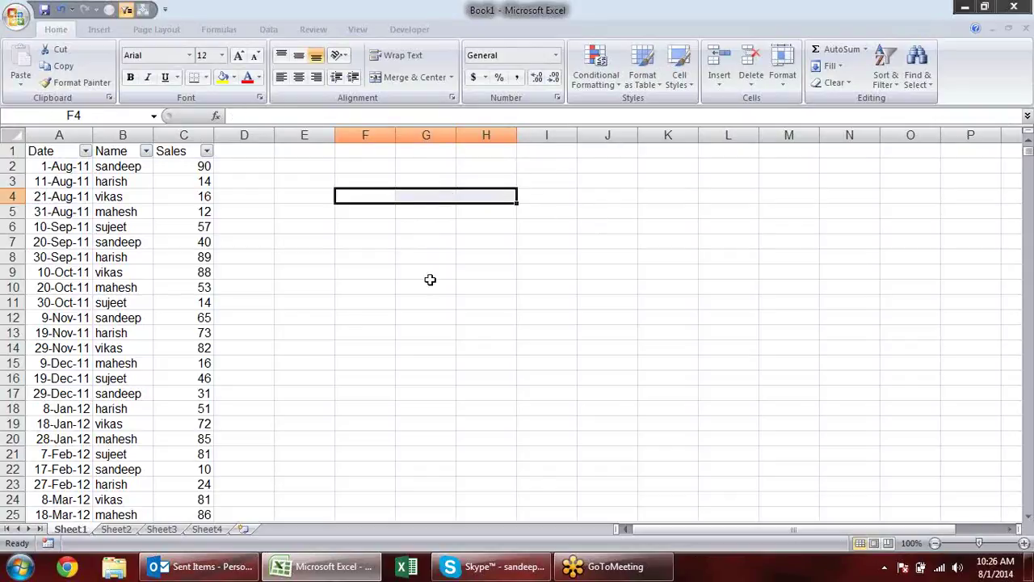
# Select the block C2:I897 covering the seven Sales columns.
pyautogui.doubleClick(372, 301)
pyautogui.click(207, 166)
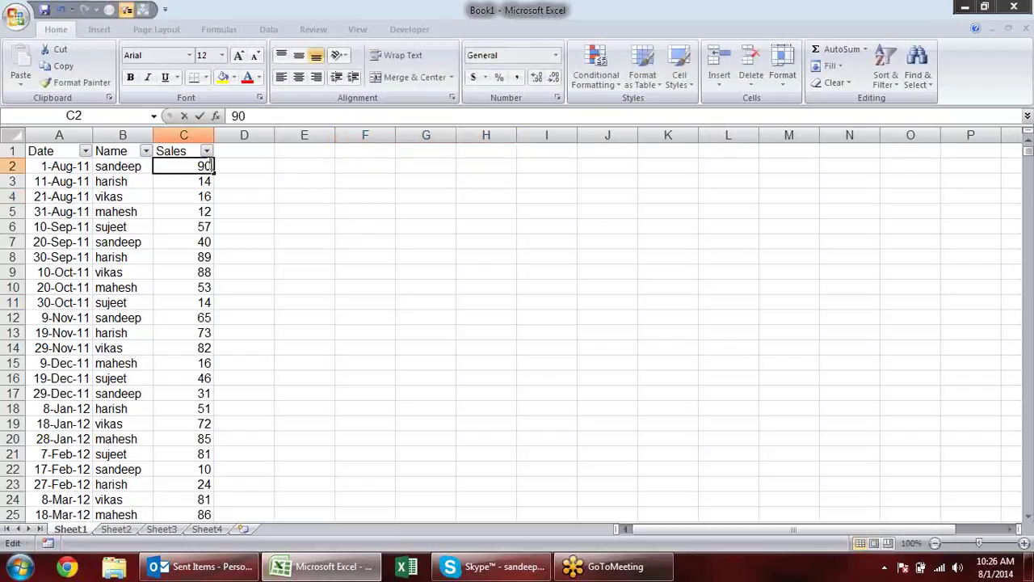
pyautogui.click(238, 165)
pyautogui.click(323, 208)
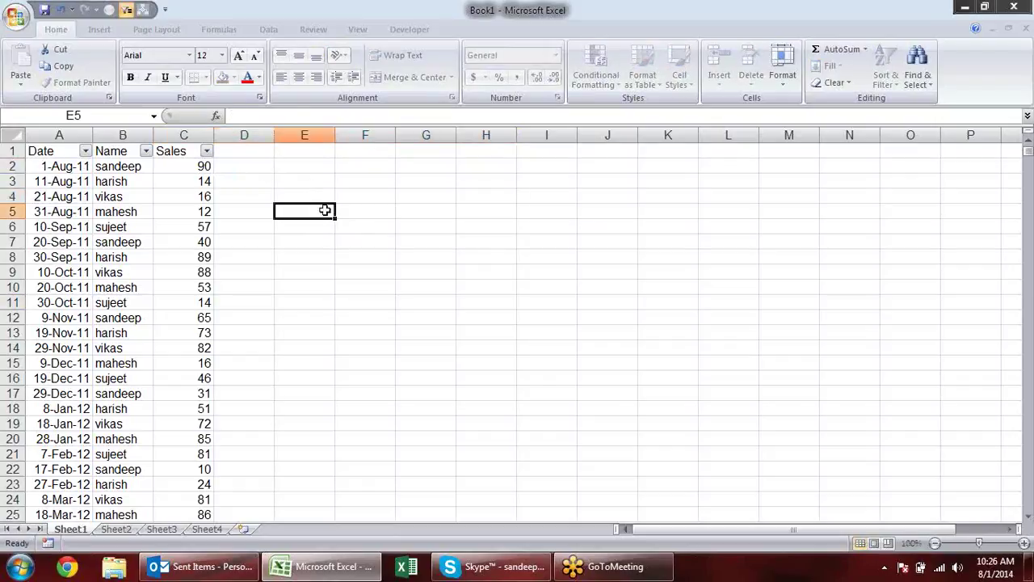
pyautogui.moveTo(247, 167); pyautogui.dragTo(456, 209)
pyautogui.hotkey('ctrl', 'shift', 'Down')
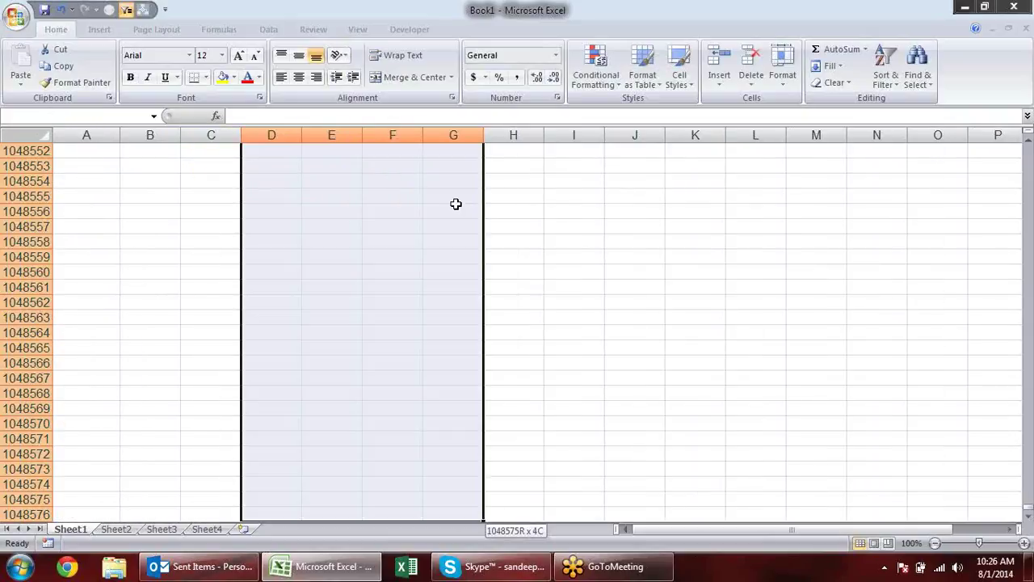
pyautogui.hotkey('ctrl', 'shift', 'Up')
pyautogui.press('Left')
pyautogui.press('Down')
pyautogui.press('Up')
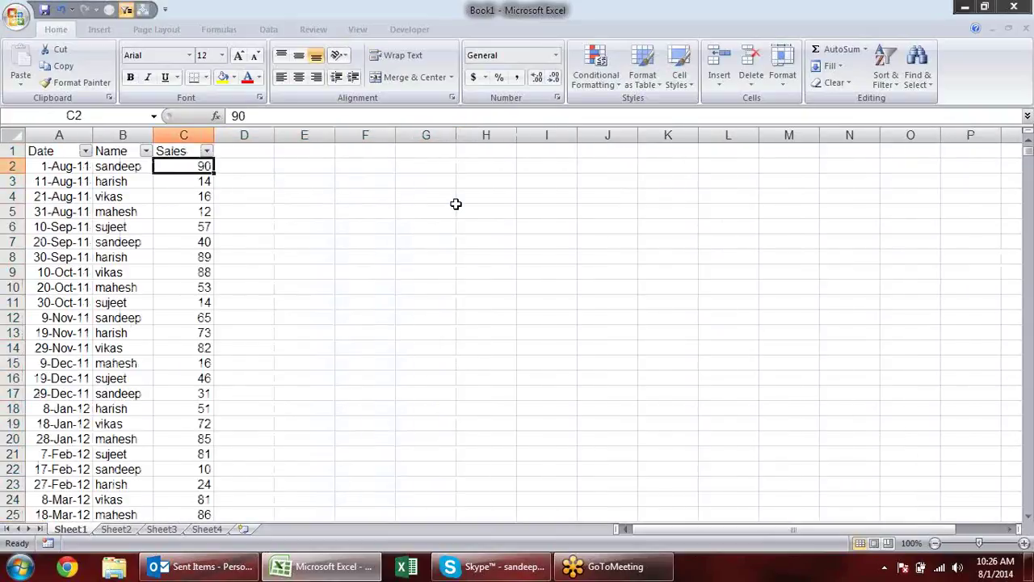
pyautogui.hotkey('ctrl', 'shift', 'Right')
pyautogui.hotkey('ctrl', 'shift', 'Left')
pyautogui.hotkey('shift', 'Right')
pyautogui.hotkey('shift', 'Right')
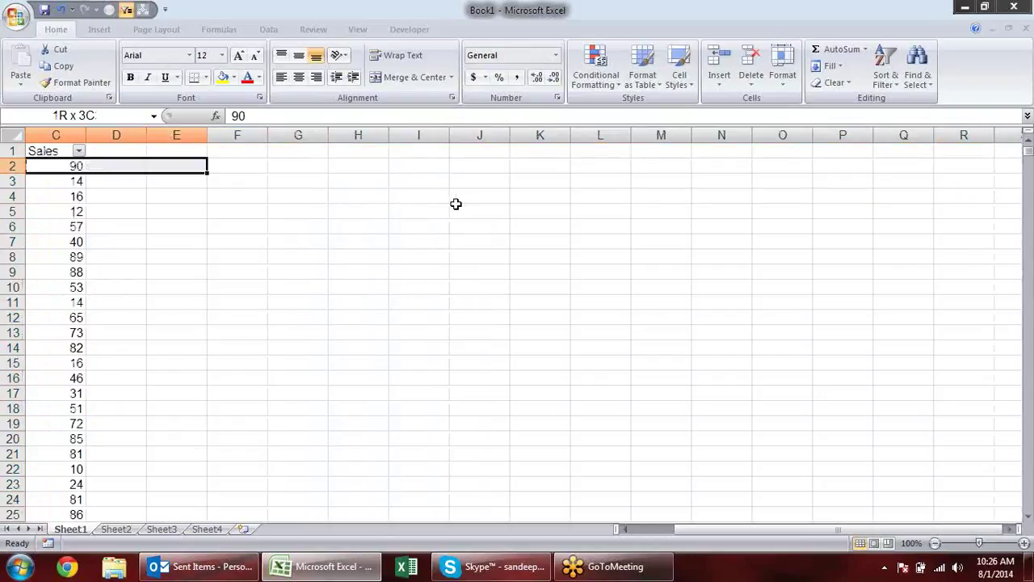
pyautogui.hotkey('shift', 'Right')
pyautogui.hotkey('shift', 'Right')
pyautogui.hotkey('shift', 'Right')
pyautogui.hotkey('shift', 'Right')
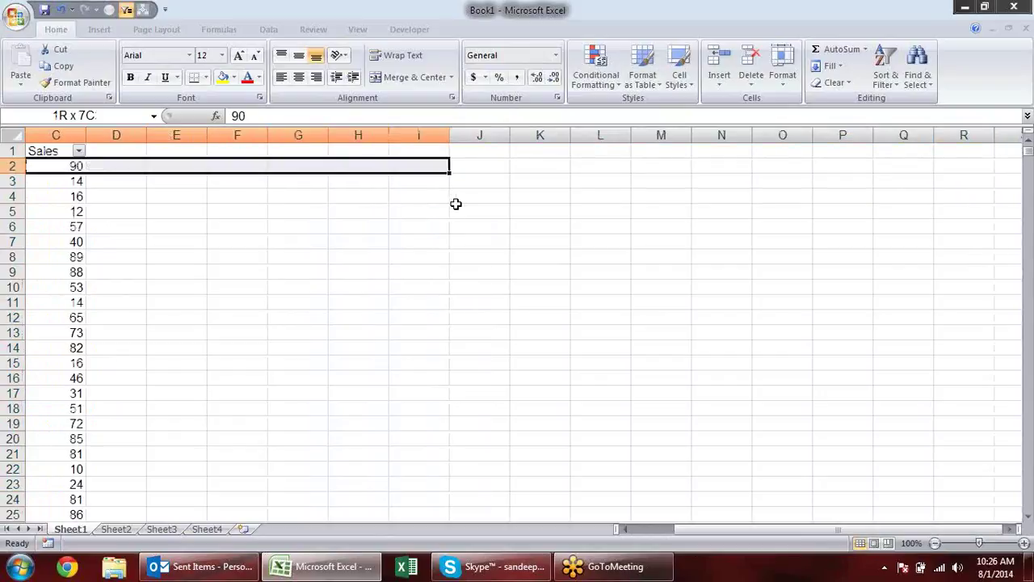
pyautogui.hotkey('ctrl', 'shift', 'Down')
# Fill it with =RANDBETWEEN(10,90) and paste the results back as fixed values.
pyautogui.write('=ra')
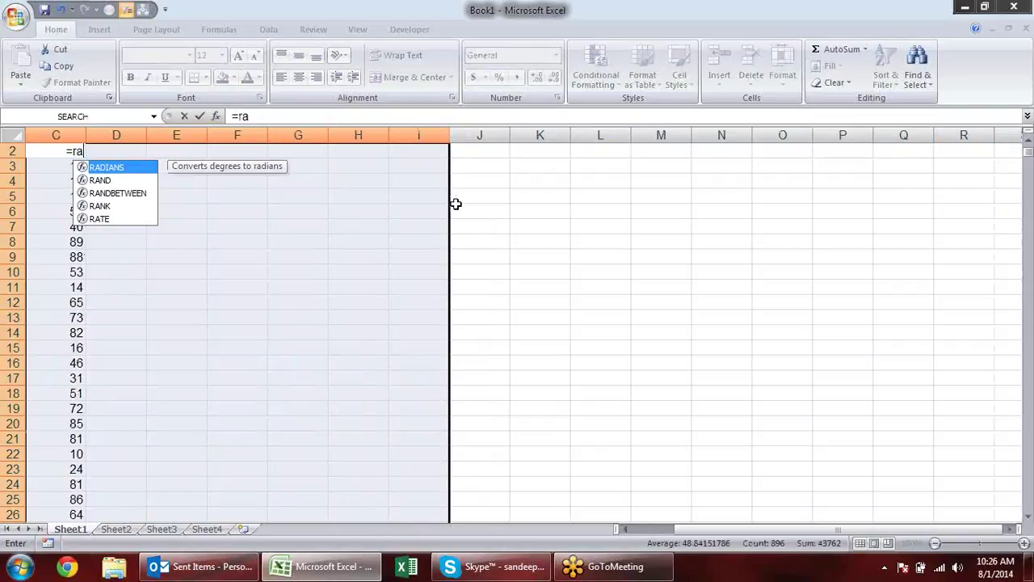
pyautogui.press('Down')
pyautogui.press('Down')
pyautogui.press('Tab')
pyautogui.write('10,90')
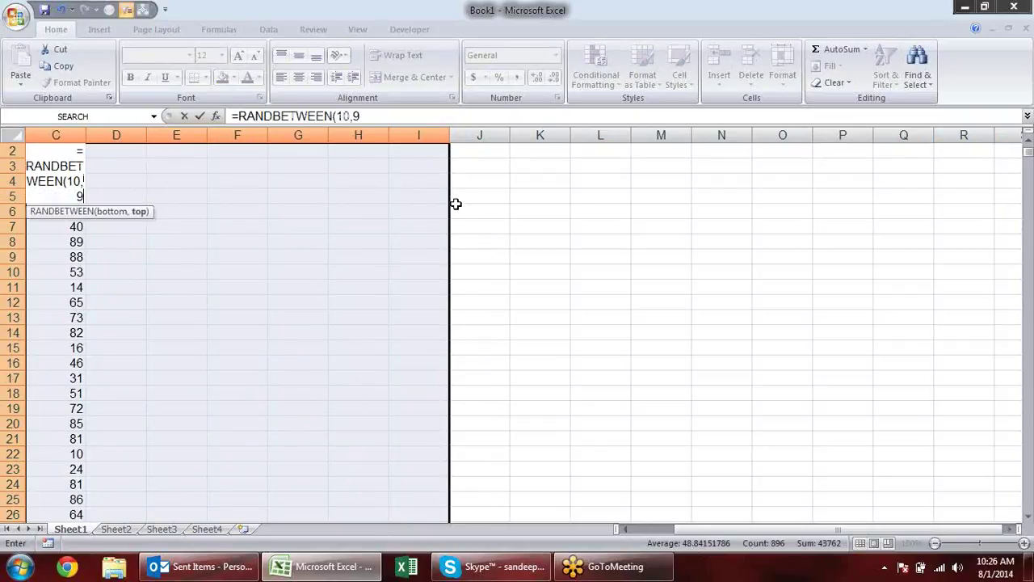
pyautogui.write(')')
pyautogui.hotkey('ctrl', 'Return')
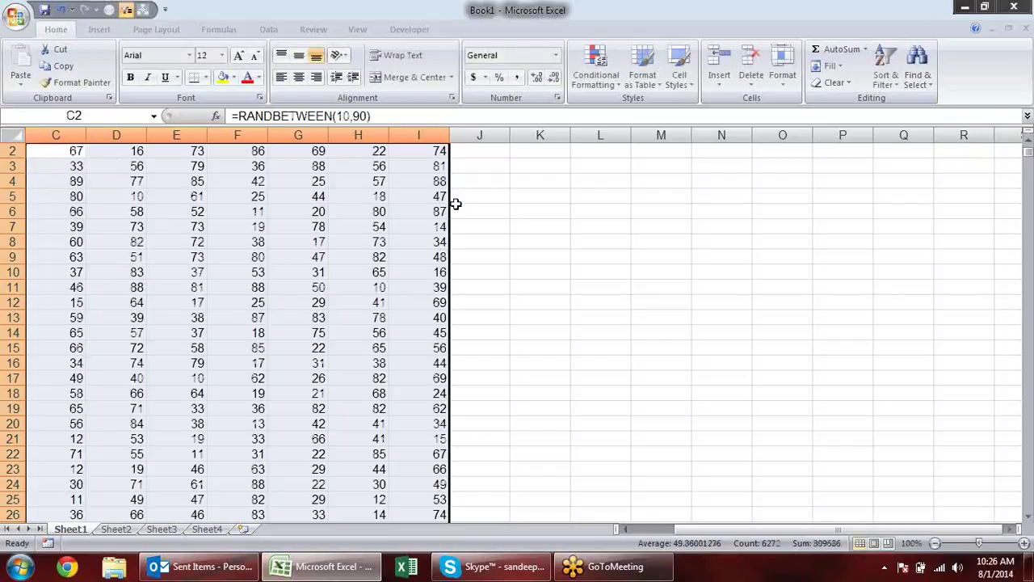
pyautogui.hotkey('ctrl', 'c')
pyautogui.hotkey('ctrl', 'alt', 'v')
pyautogui.press('v')
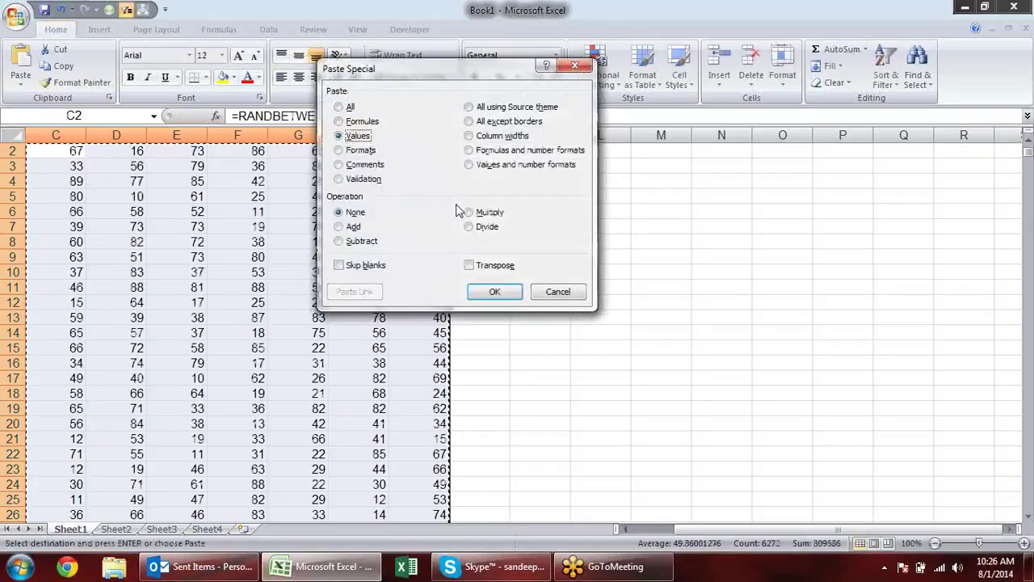
pyautogui.press('Return')
pyautogui.press('Escape')
pyautogui.scroll(1, 455, 204)
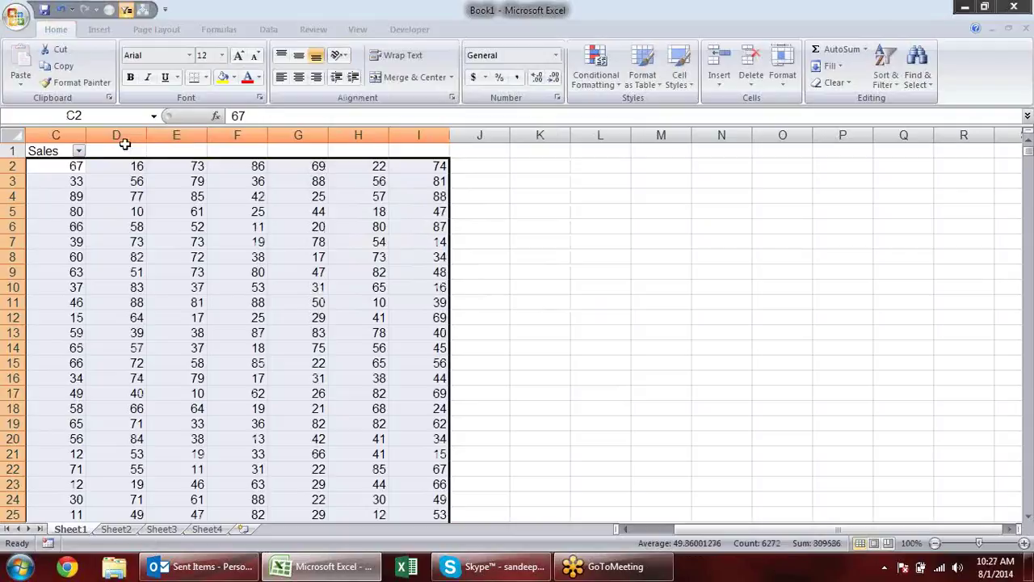
pyautogui.click(37, 147)
pyautogui.doubleClick(76, 146)
pyautogui.write('1')
pyautogui.press('Return')
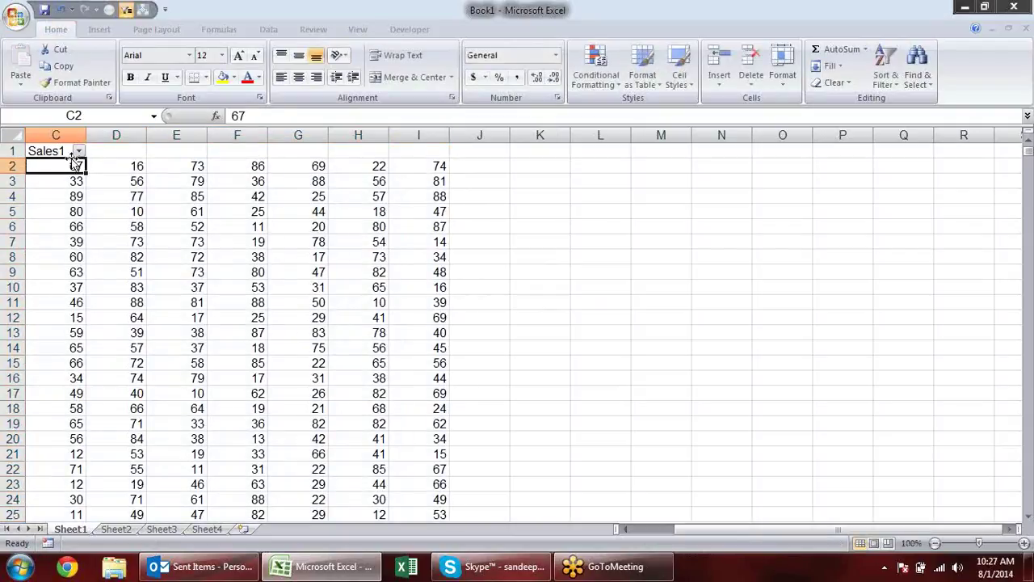
pyautogui.click(50, 152)
pyautogui.doubleClick(86, 158)
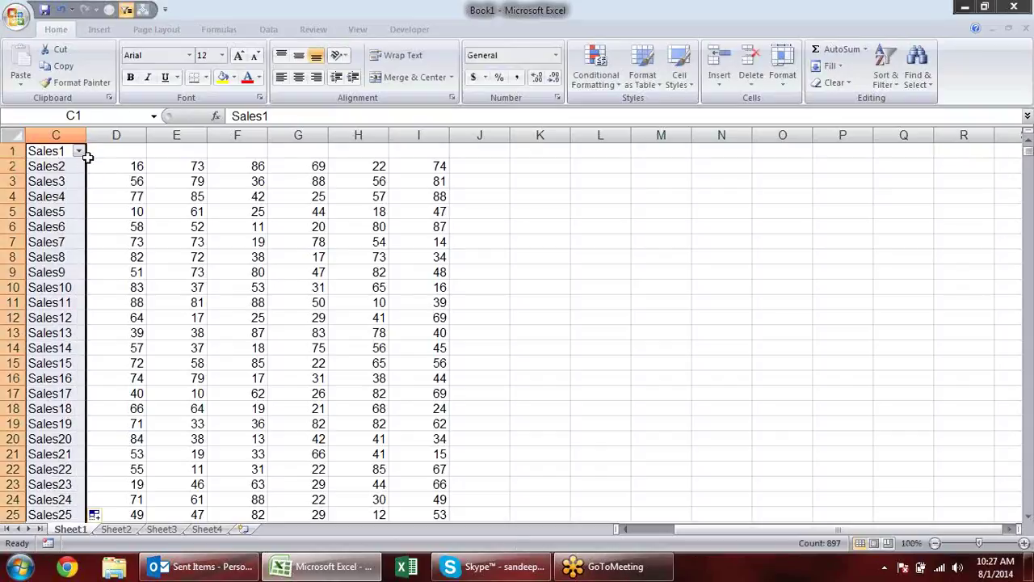
pyautogui.hotkey('ctrl', 'z')
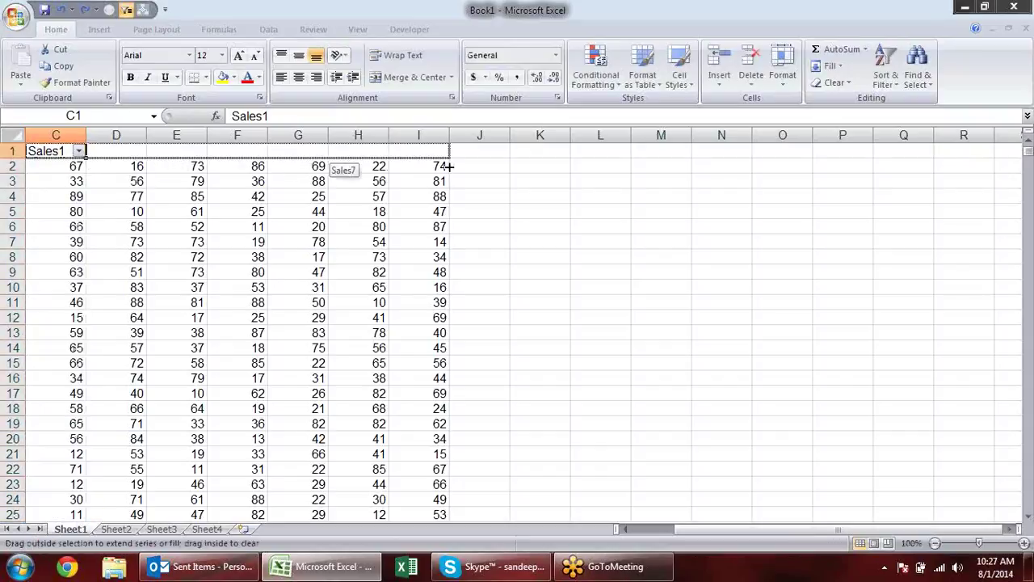
pyautogui.moveTo(85, 158); pyautogui.dragTo(444, 162)
pyautogui.click(634, 318)
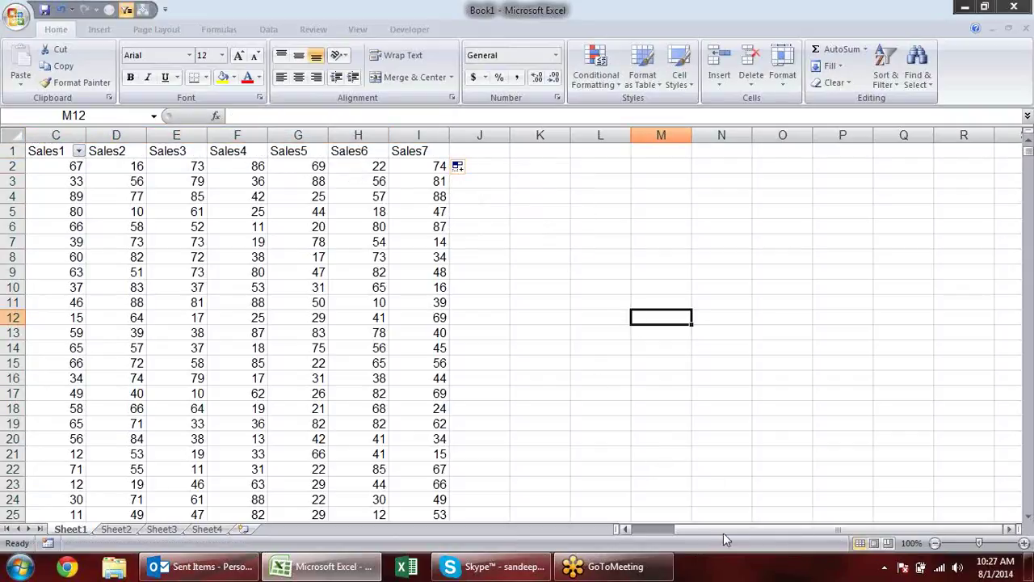
pyautogui.moveTo(721, 529); pyautogui.dragTo(630, 530)
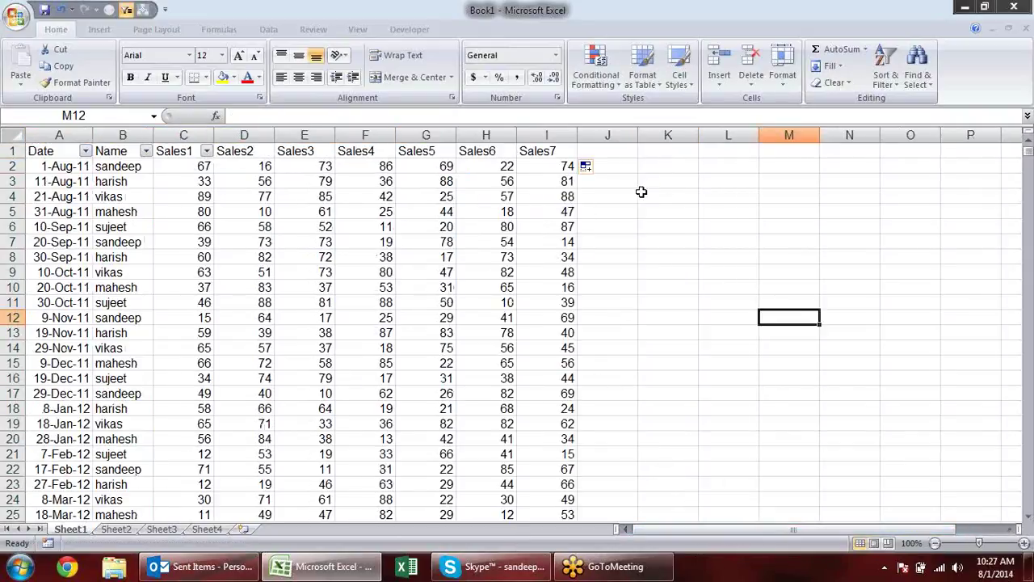
pyautogui.click(641, 194)
pyautogui.moveTo(33, 166); pyautogui.dragTo(566, 165)
pyautogui.click(30, 242)
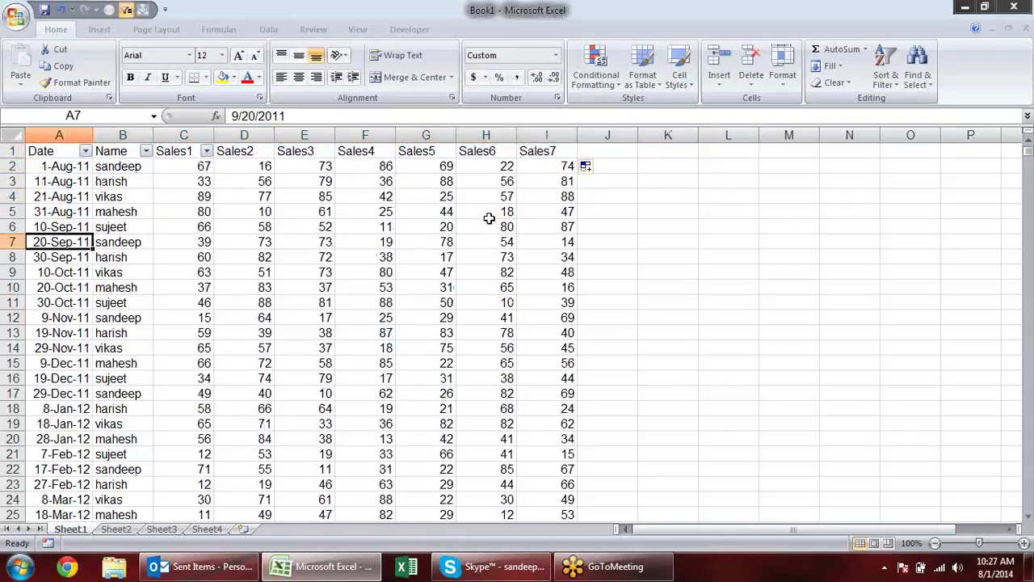
pyautogui.moveTo(557, 257); pyautogui.dragTo(266, 257)
pyautogui.moveTo(203, 272); pyautogui.dragTo(204, 257)
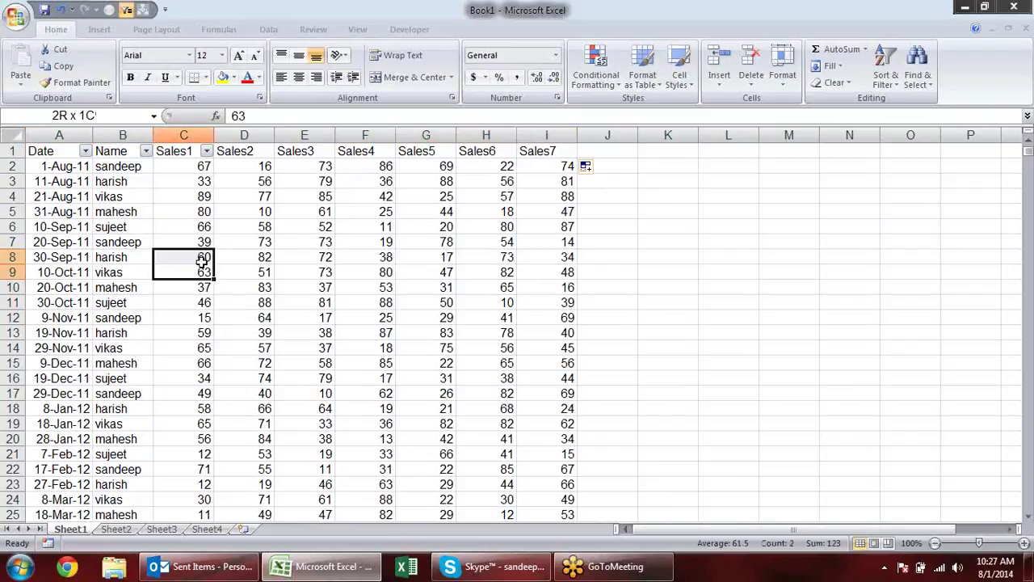
pyautogui.click(206, 317)
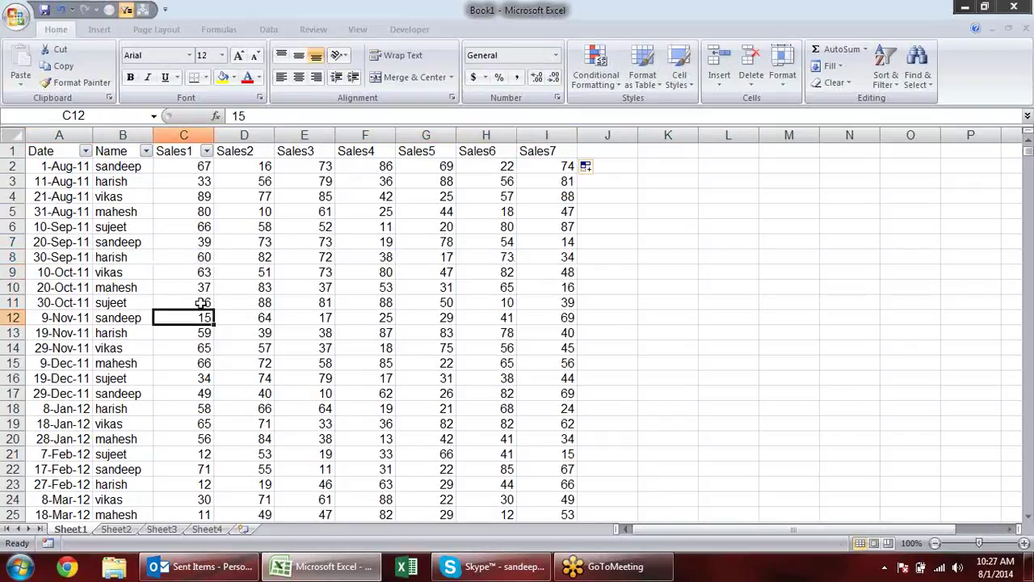
pyautogui.moveTo(203, 301); pyautogui.dragTo(538, 302)
pyautogui.click(539, 302)
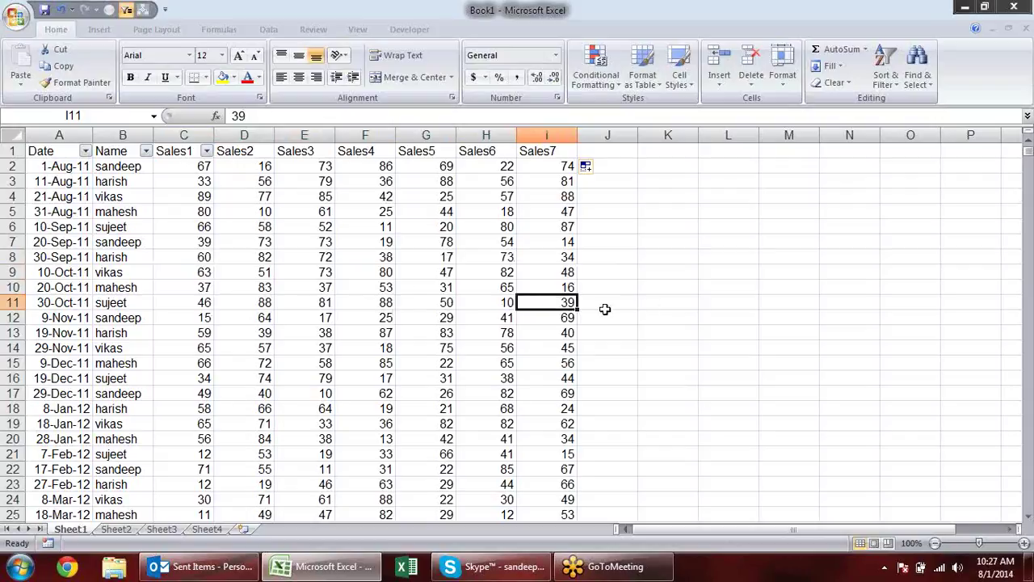
pyautogui.click(558, 272)
pyautogui.moveTo(557, 273); pyautogui.dragTo(203, 272)
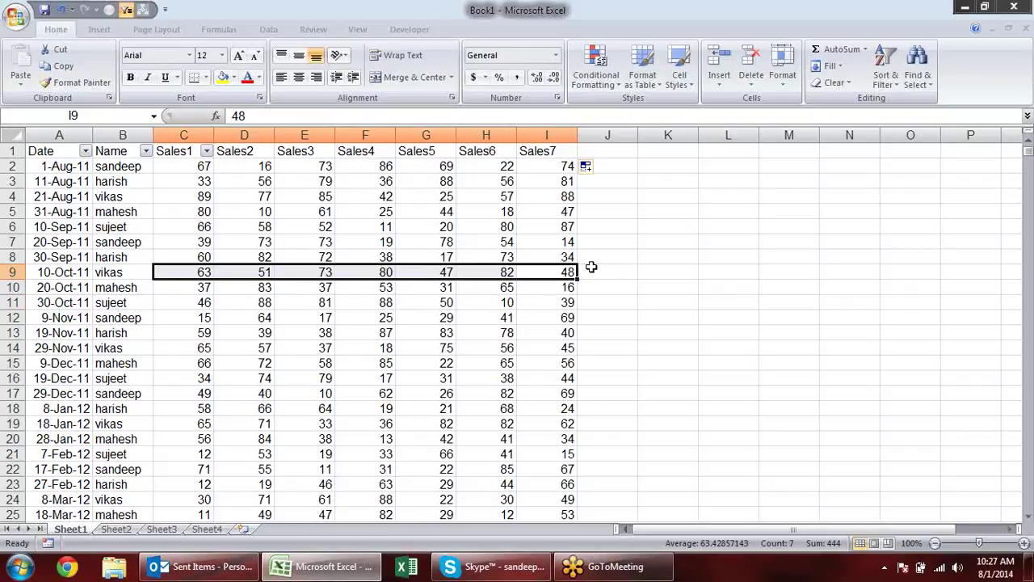
pyautogui.moveTo(39, 275); pyautogui.dragTo(567, 270)
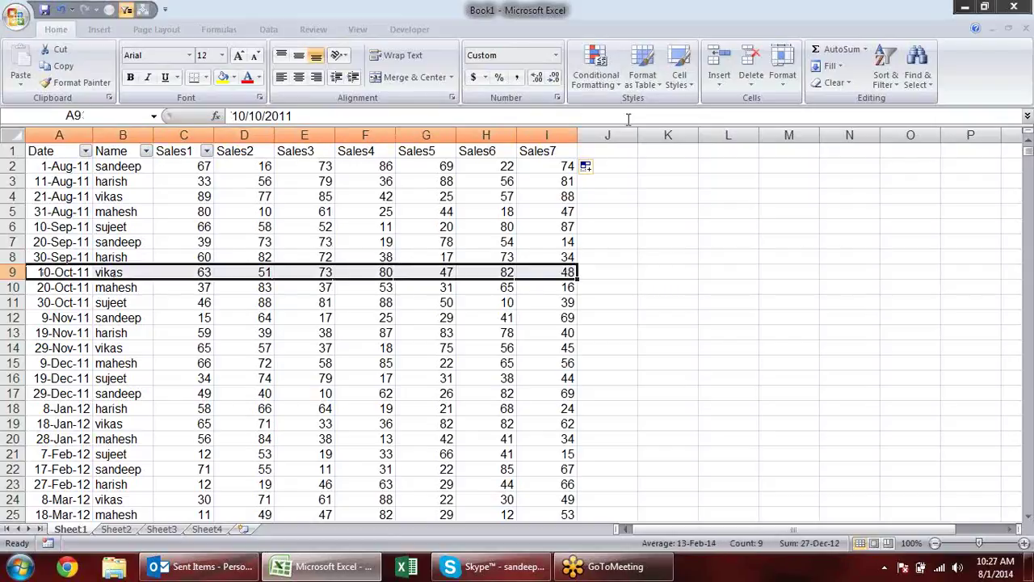
pyautogui.click(624, 196)
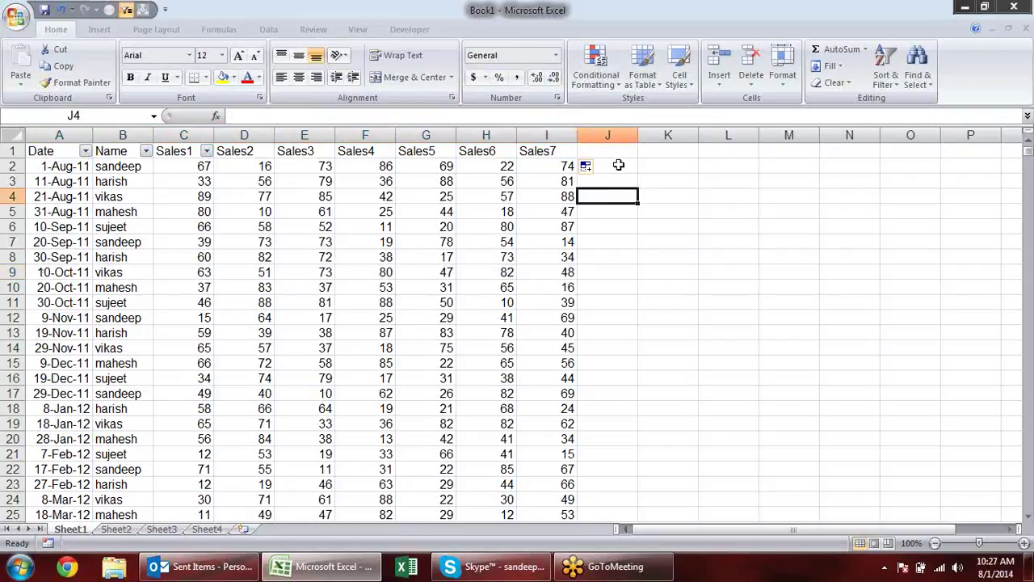
# Enter =SUM(C2:I2)>400 in J2 to test row 2's Sales total.
pyautogui.click(619, 165)
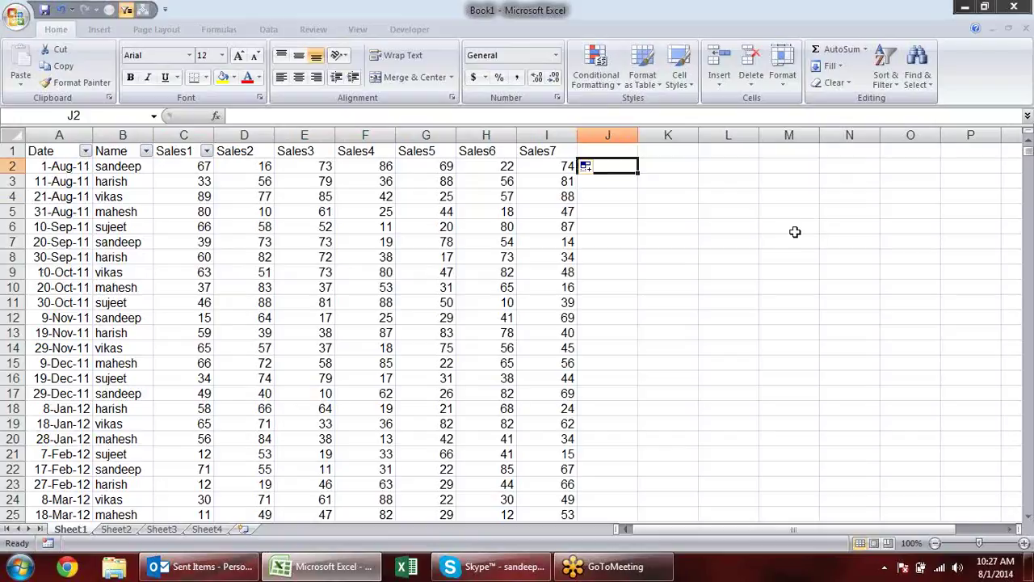
pyautogui.hotkey('alt', '=')
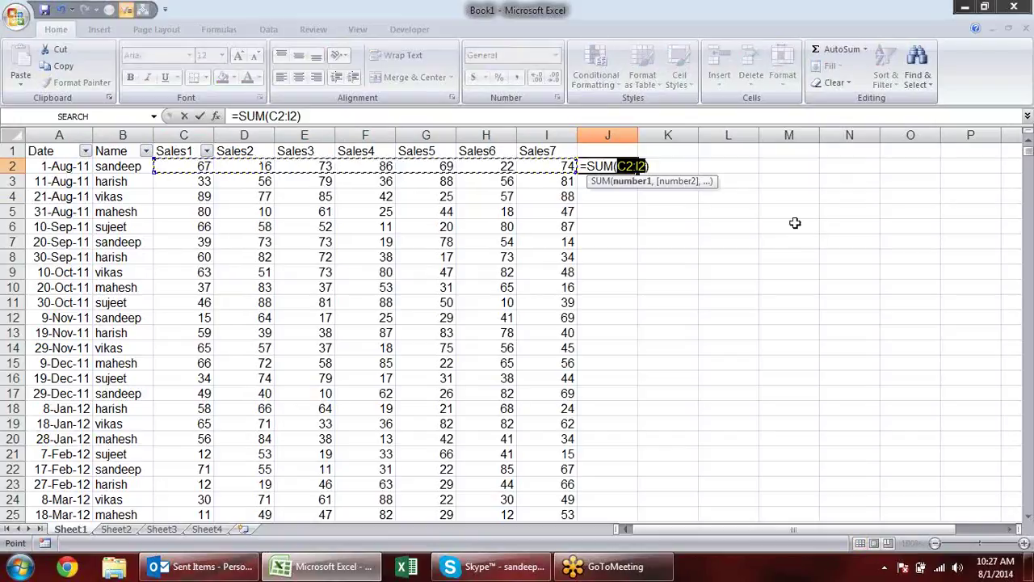
pyautogui.press('Return')
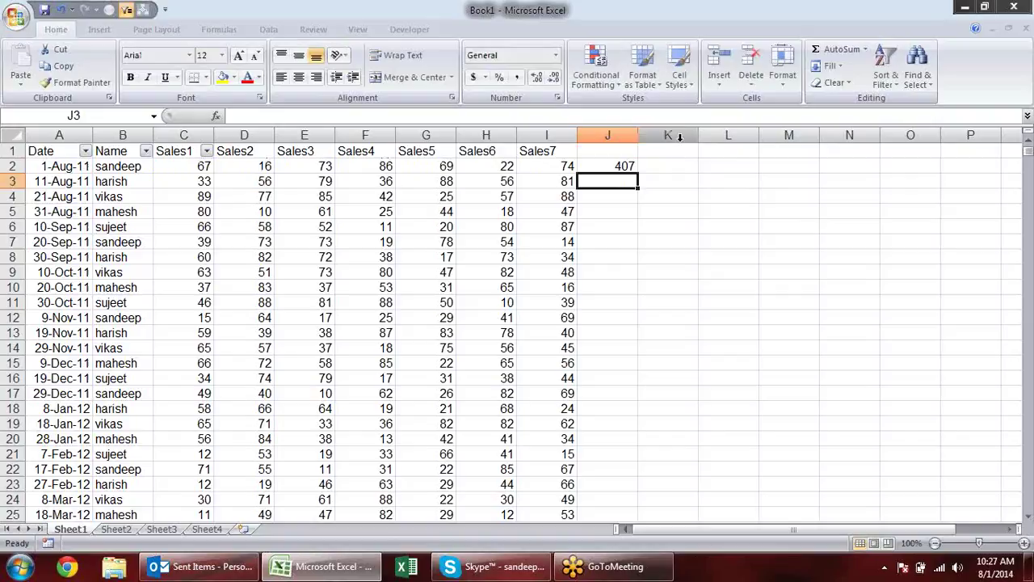
pyautogui.click(633, 168)
pyautogui.doubleClick(632, 167)
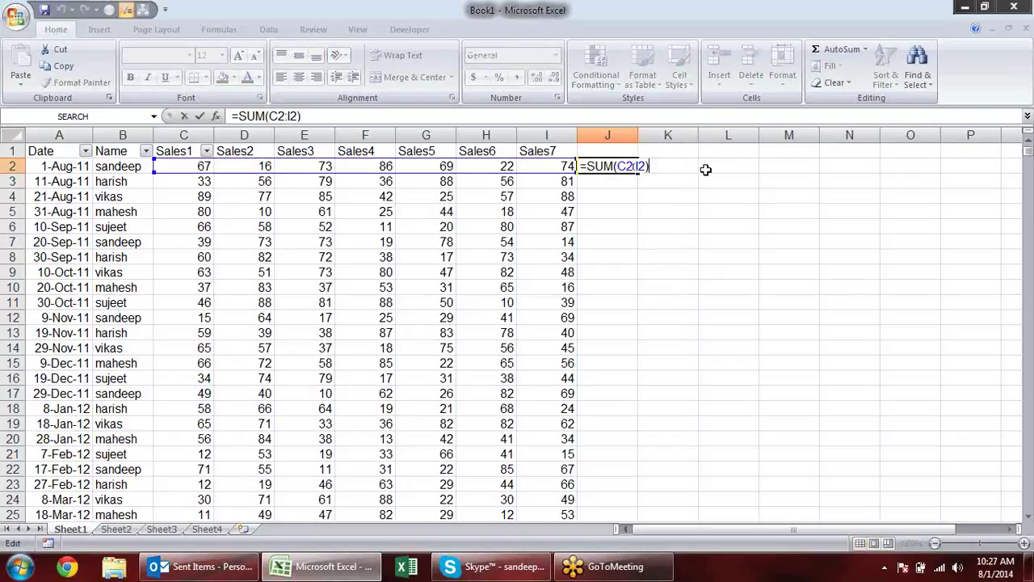
pyautogui.write('500')
pyautogui.press('BackSpace')
pyautogui.press('BackSpace')
pyautogui.press('BackSpace')
pyautogui.write('0')
pyautogui.press('Return')
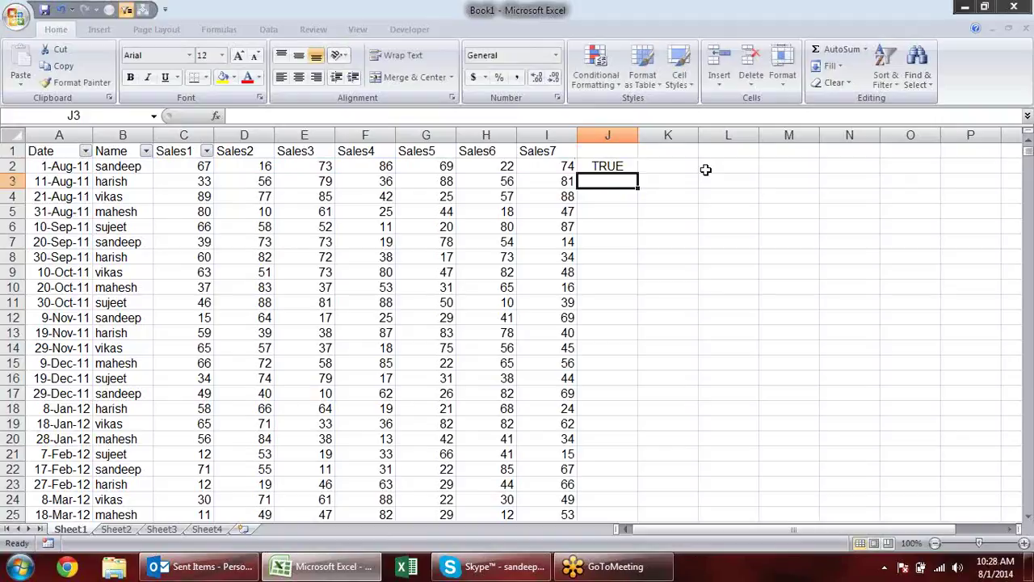
# Reopen the J2 formula to display its C2:I2 range reference.
pyautogui.press('Up')
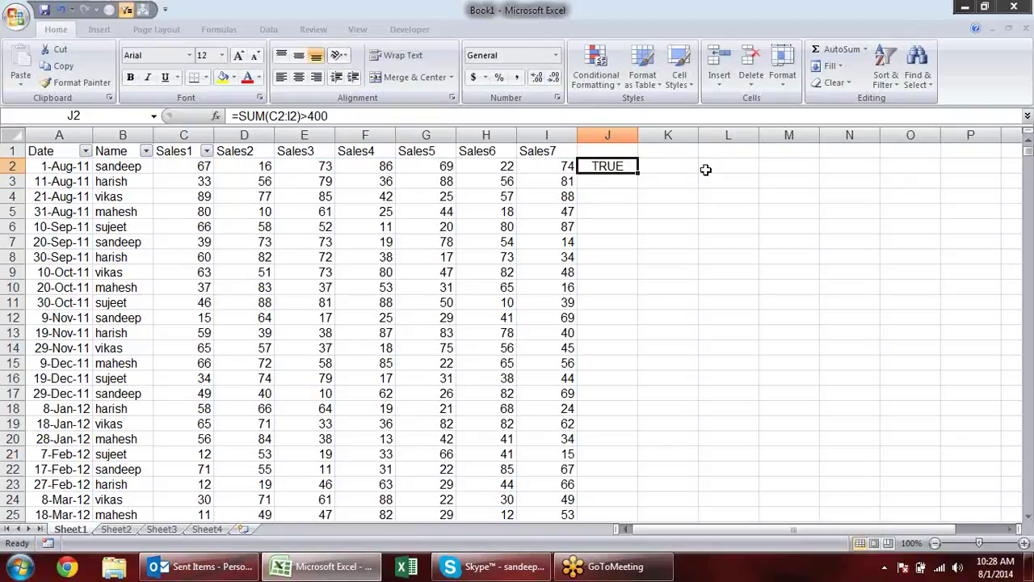
pyautogui.doubleClick(628, 165)
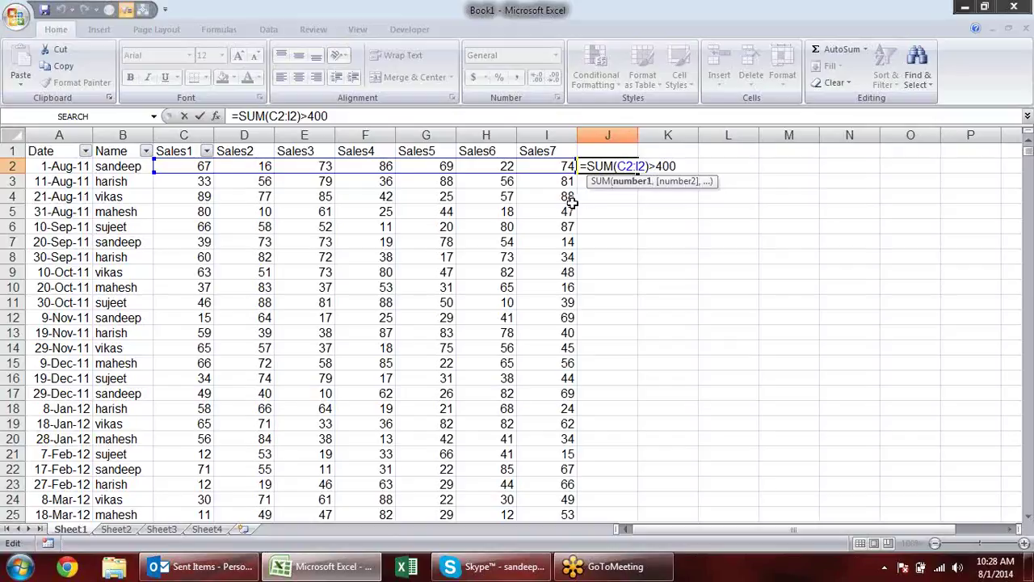
pyautogui.hotkey('ctrl', 'Return')
pyautogui.click(205, 166)
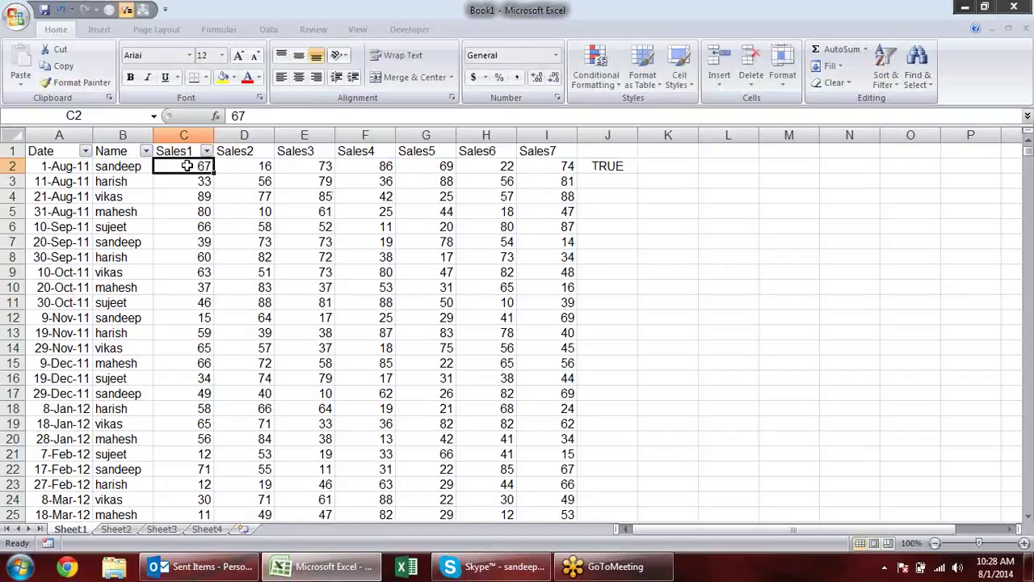
pyautogui.doubleClick(612, 162)
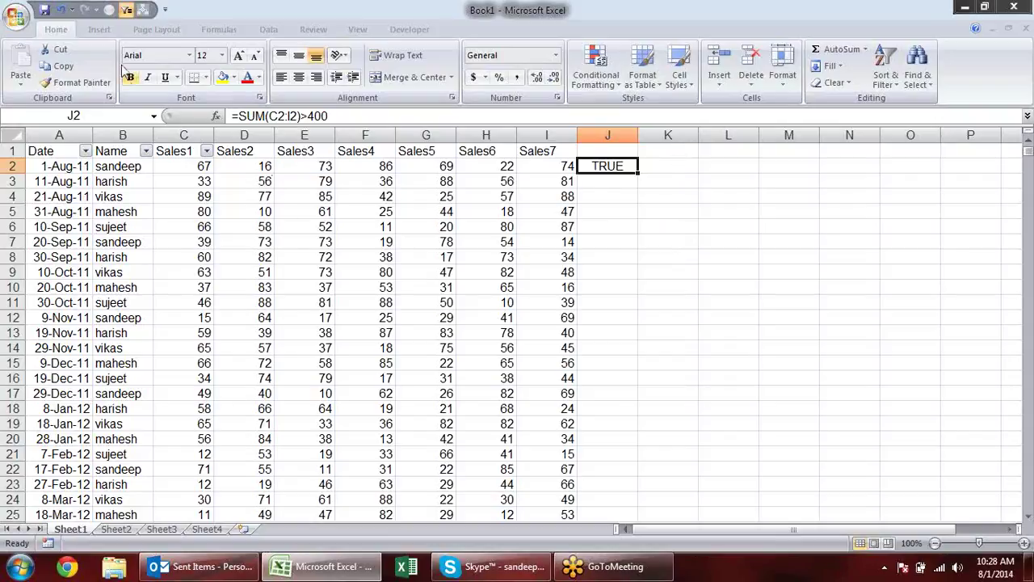
pyautogui.doubleClick(630, 166)
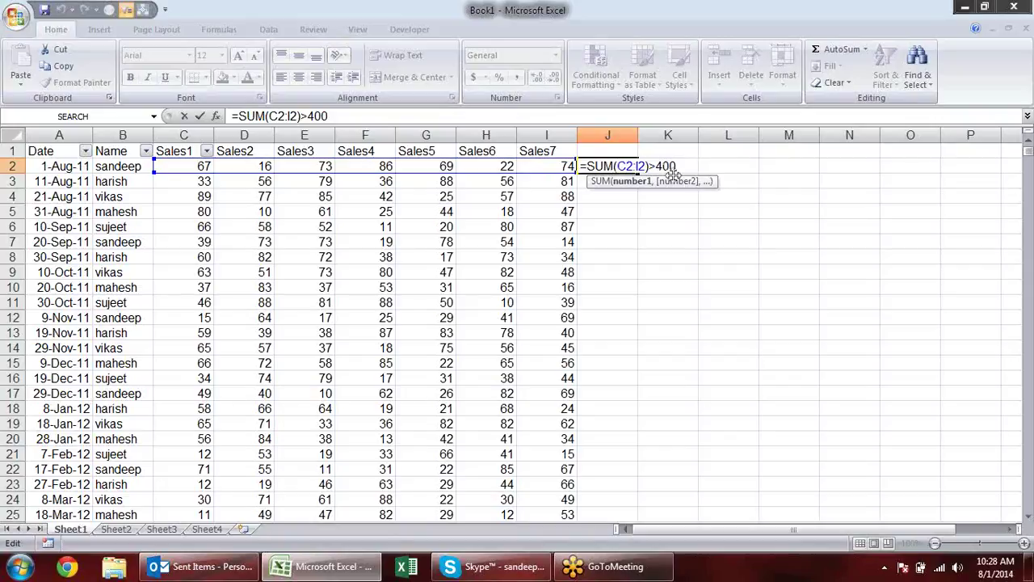
pyautogui.click(651, 240)
pyautogui.click(635, 168)
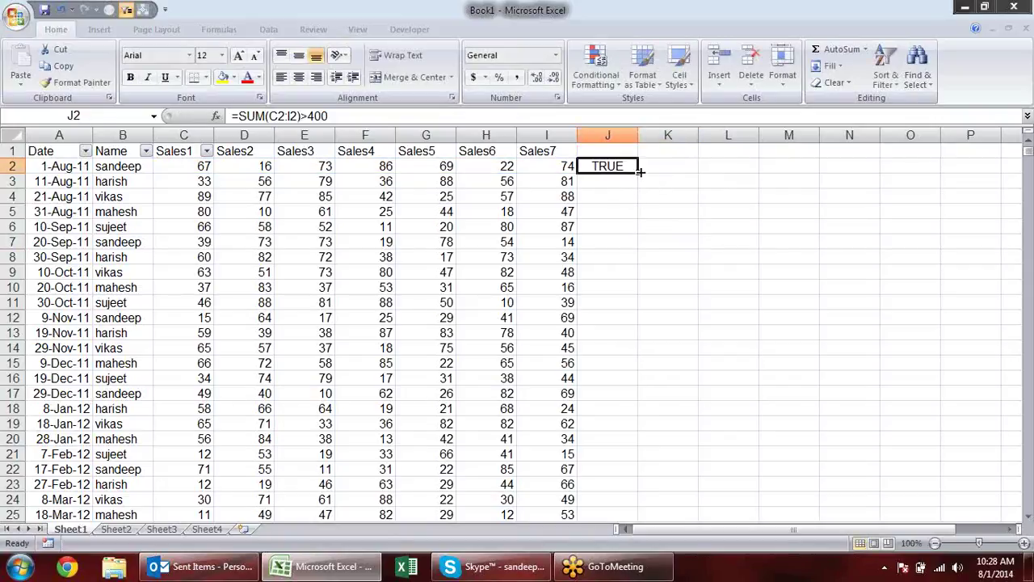
pyautogui.moveTo(640, 168); pyautogui.dragTo(854, 179)
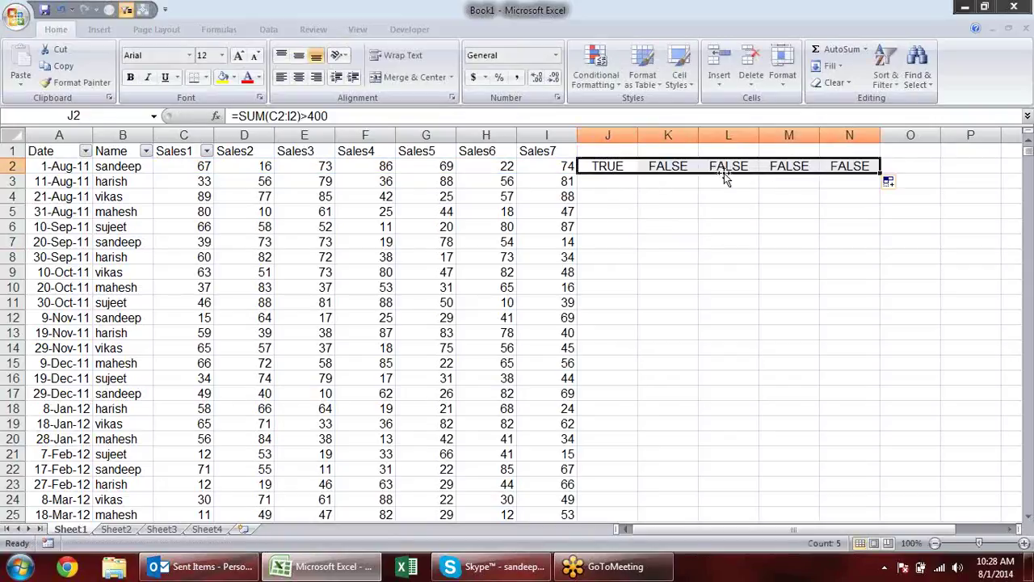
pyautogui.doubleClick(612, 165)
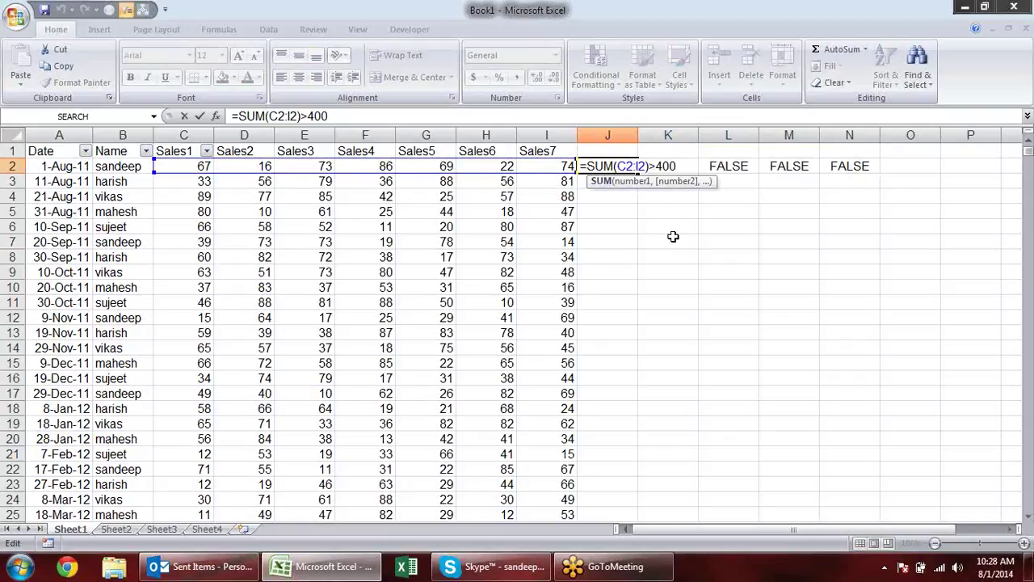
pyautogui.press('Escape')
pyautogui.click(669, 161)
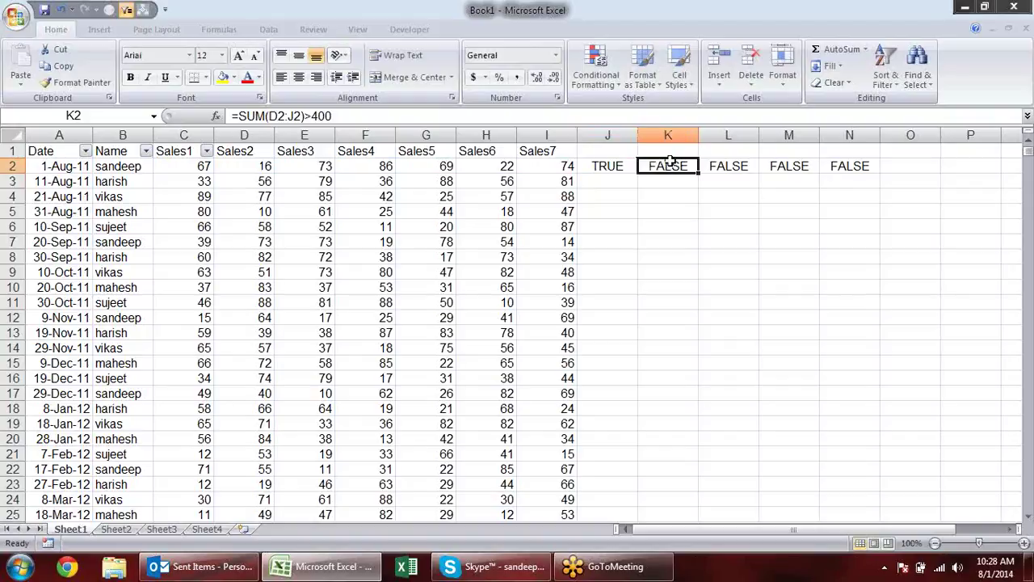
pyautogui.doubleClick(667, 164)
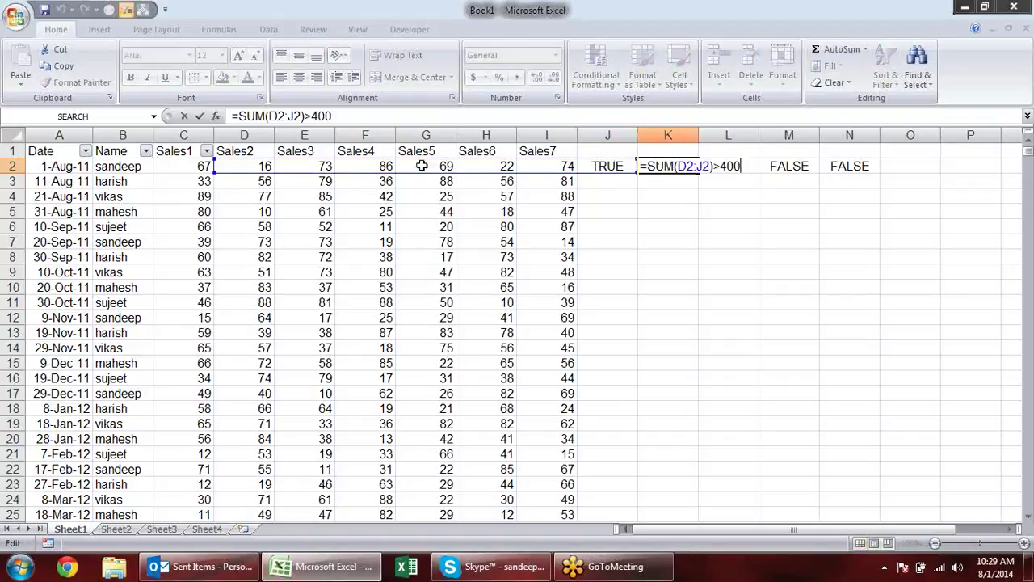
pyautogui.press('Escape')
pyautogui.moveTo(668, 165); pyautogui.dragTo(878, 178)
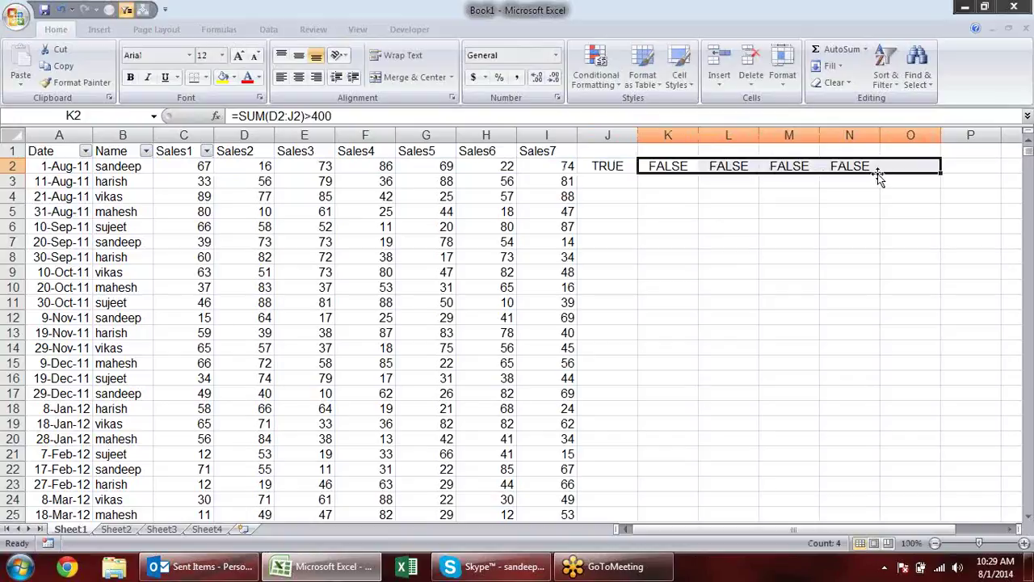
pyautogui.press('Delete')
pyautogui.click(736, 214)
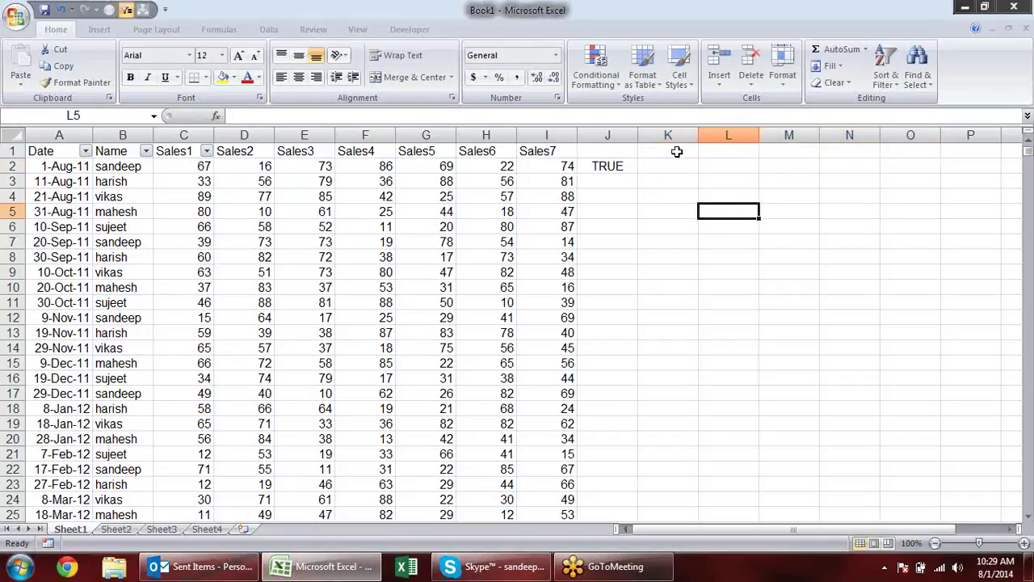
pyautogui.doubleClick(614, 165)
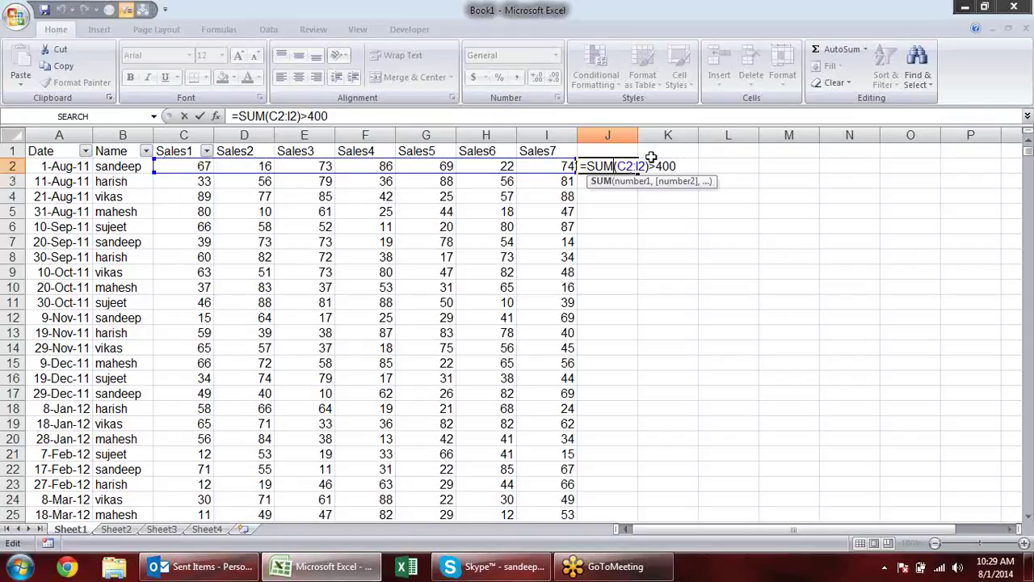
# Change J2 to =SUM($C2:$I2)>400, locking the Sales columns, then select C2.
pyautogui.click(620, 166)
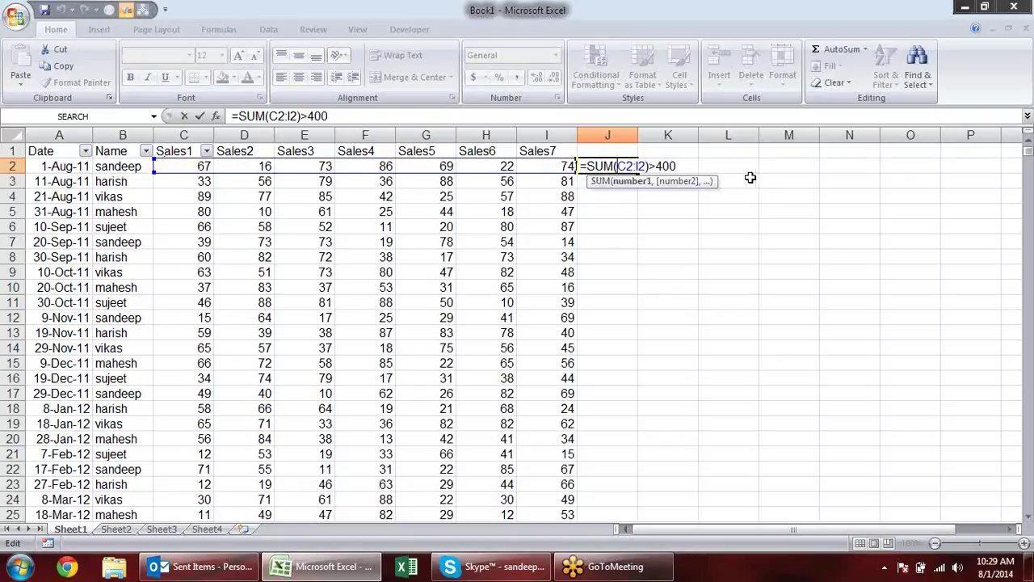
pyautogui.write('$')
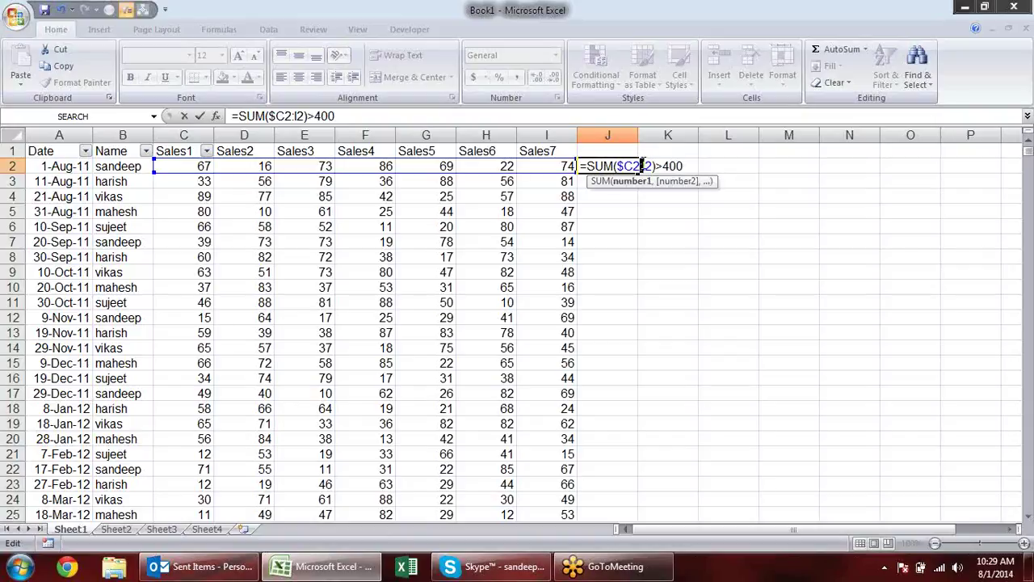
pyautogui.write('$')
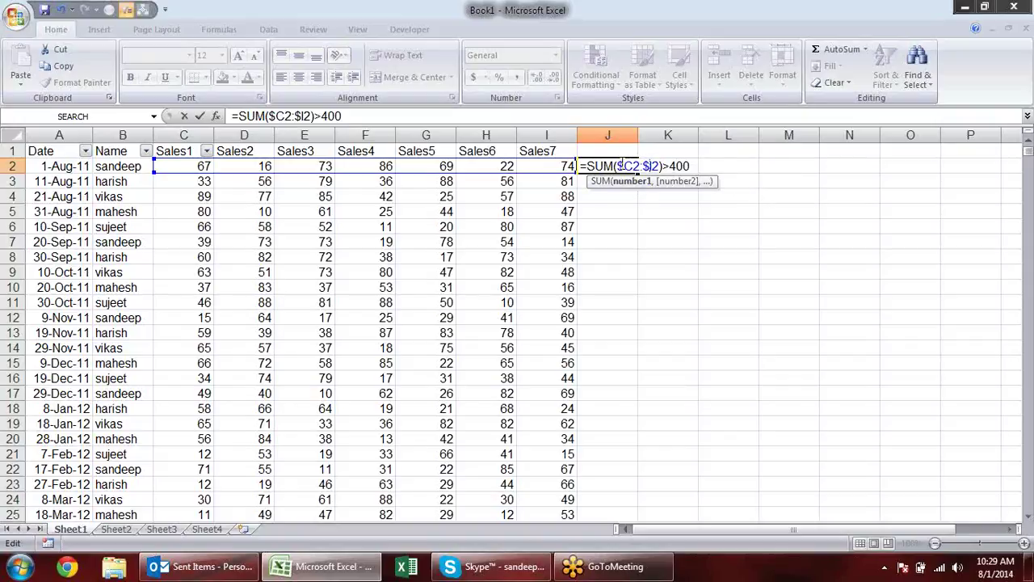
pyautogui.hotkey('ctrl', 'Return')
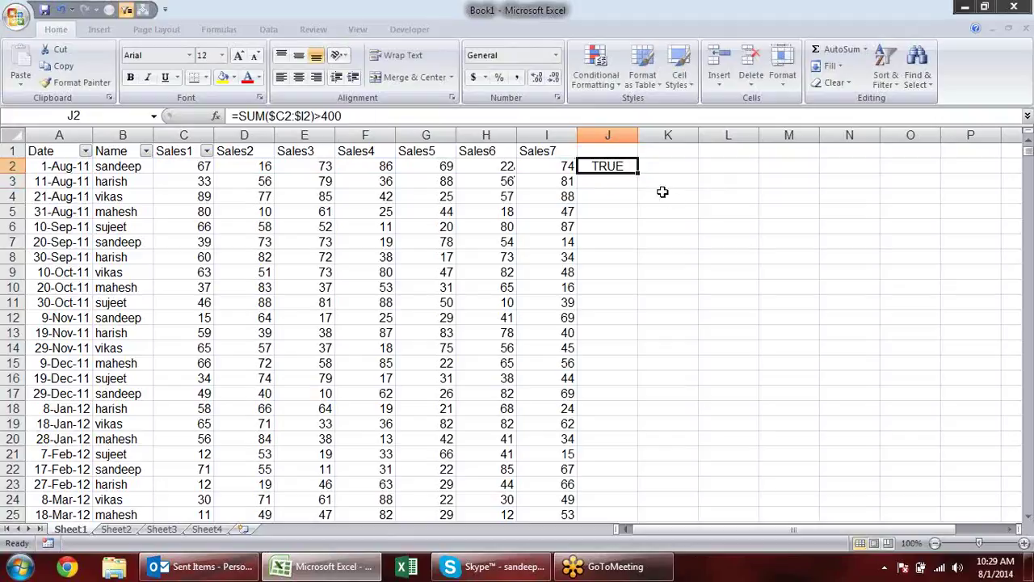
pyautogui.doubleClick(630, 168)
pyautogui.moveTo(693, 166); pyautogui.dragTo(546, 174)
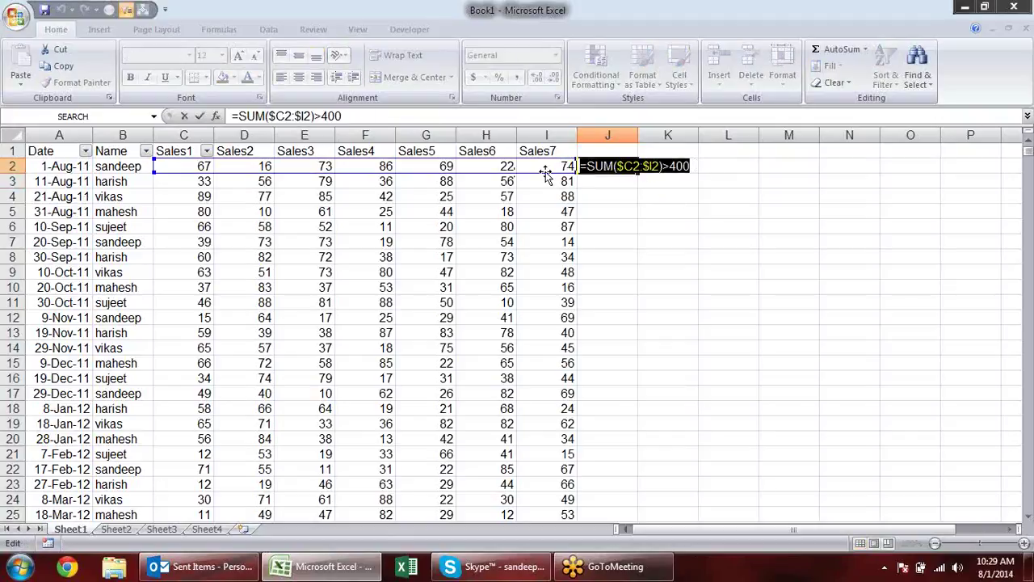
pyautogui.press('Escape')
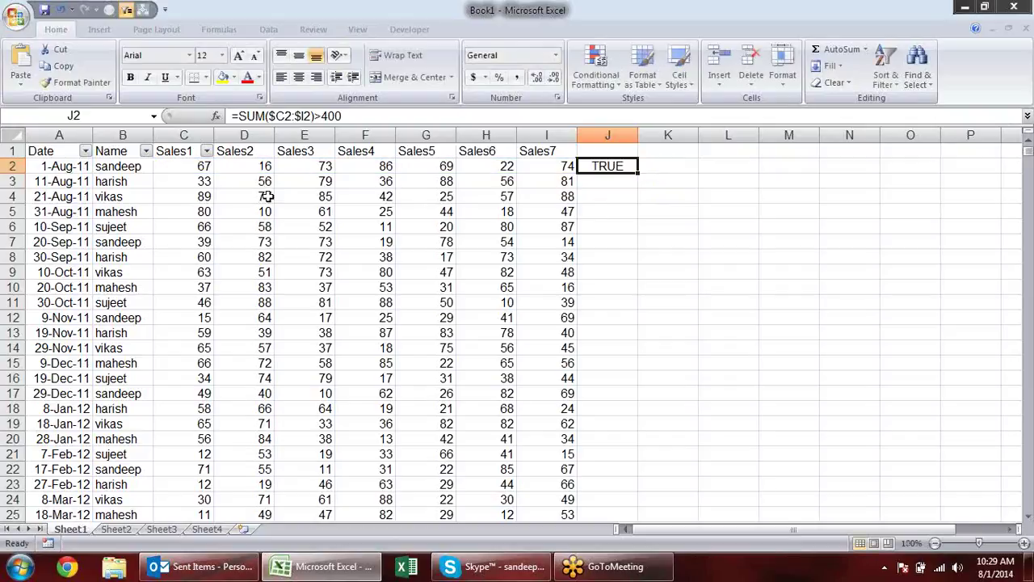
pyautogui.click(53, 165)
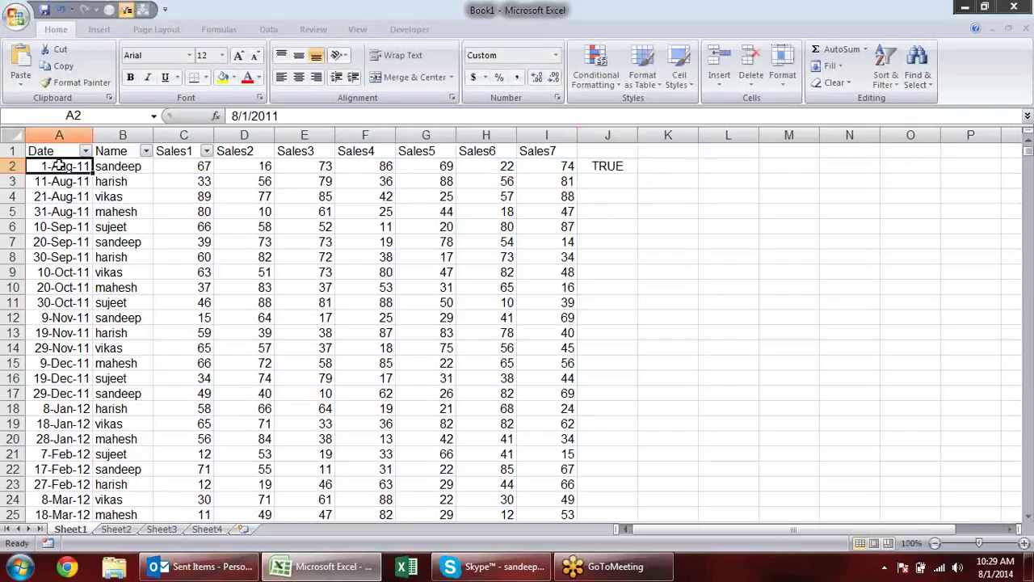
pyautogui.click(188, 167)
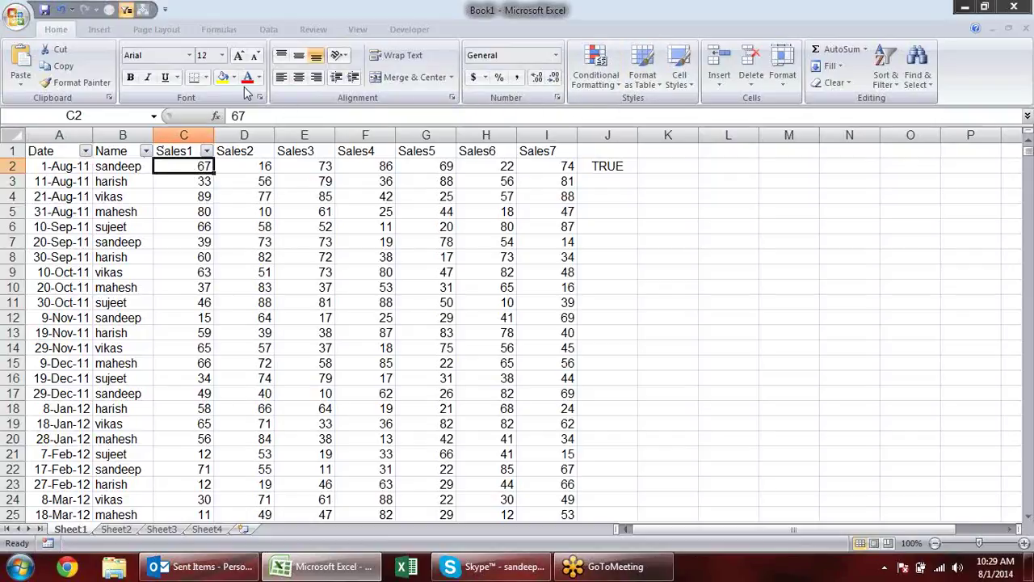
# Add a conditional formatting rule =SUM($C2:$I2)>400 with yellow fill to cell C2.
pyautogui.click(580, 83)
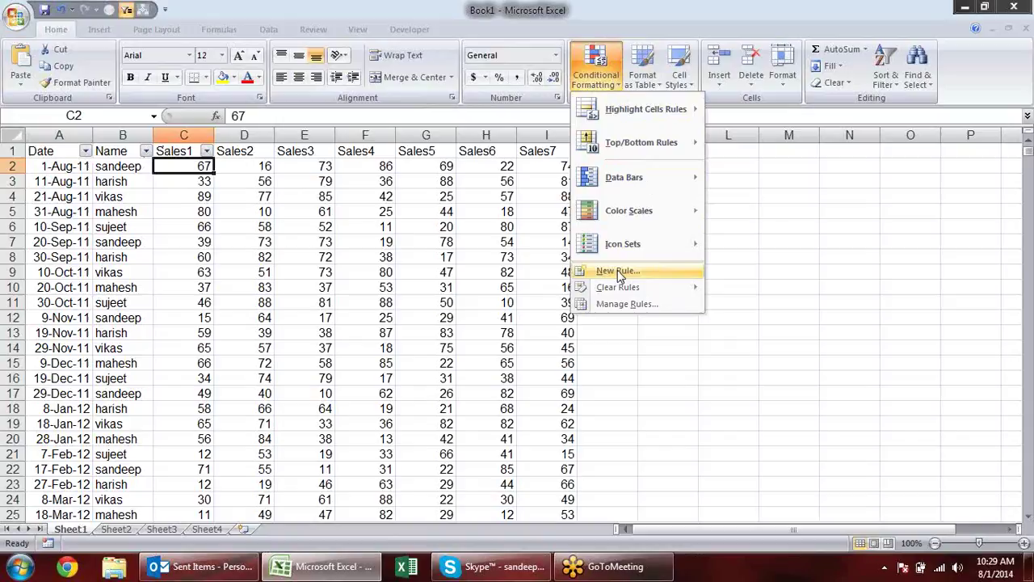
pyautogui.click(617, 270)
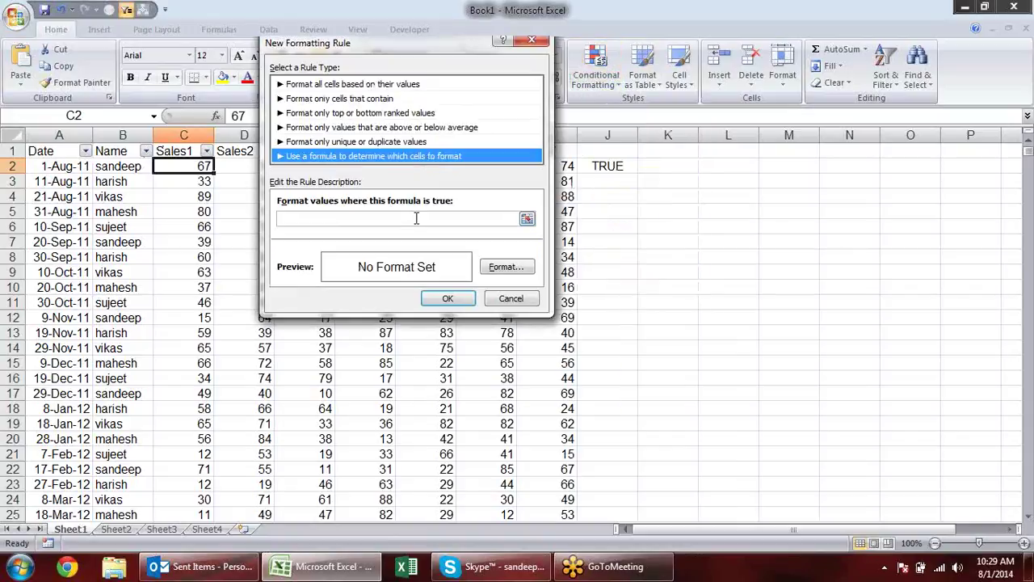
pyautogui.click(416, 218)
pyautogui.write('=SUM($C2:$I2)>400')
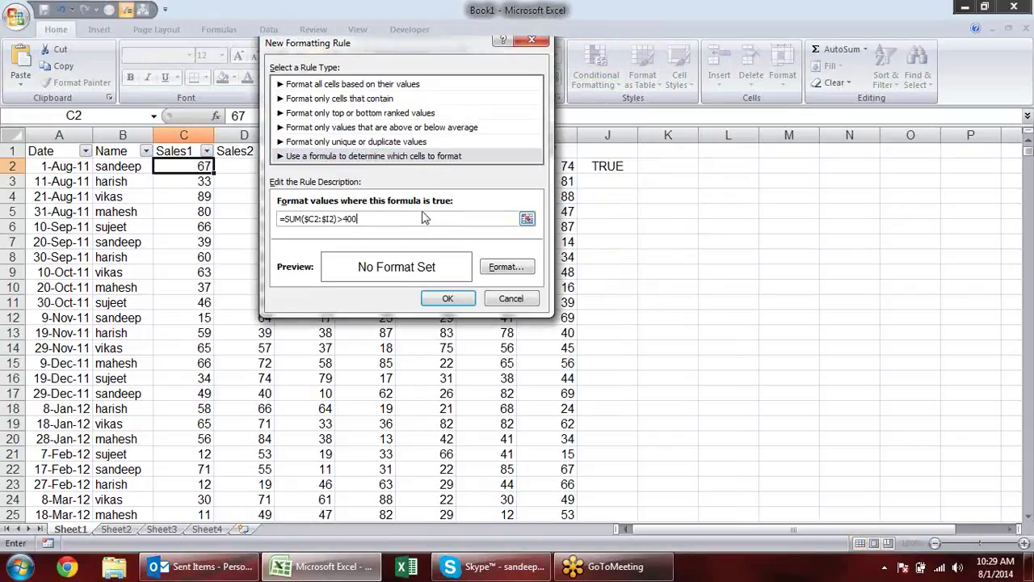
pyautogui.click(505, 267)
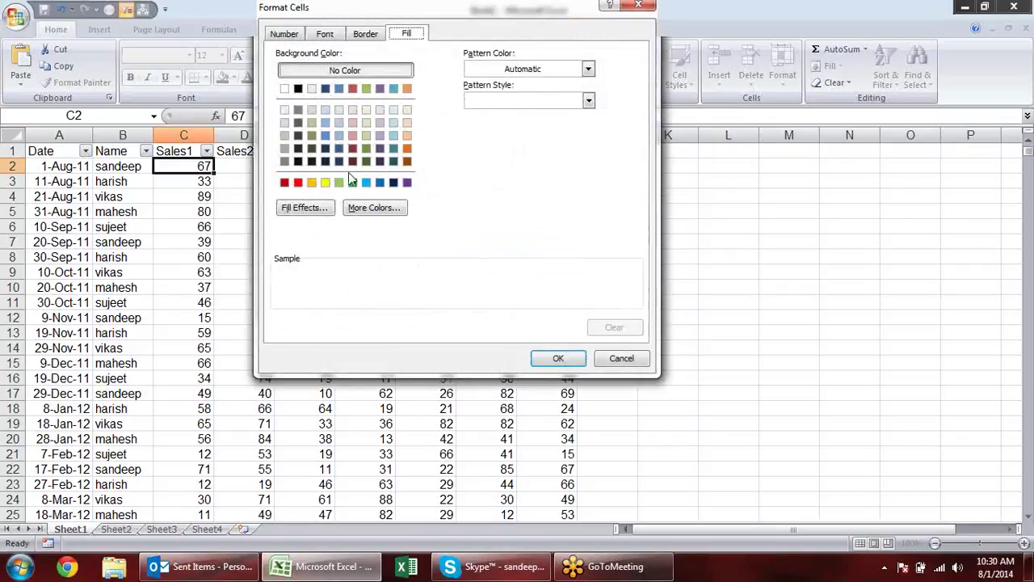
pyautogui.click(329, 184)
pyautogui.click(557, 358)
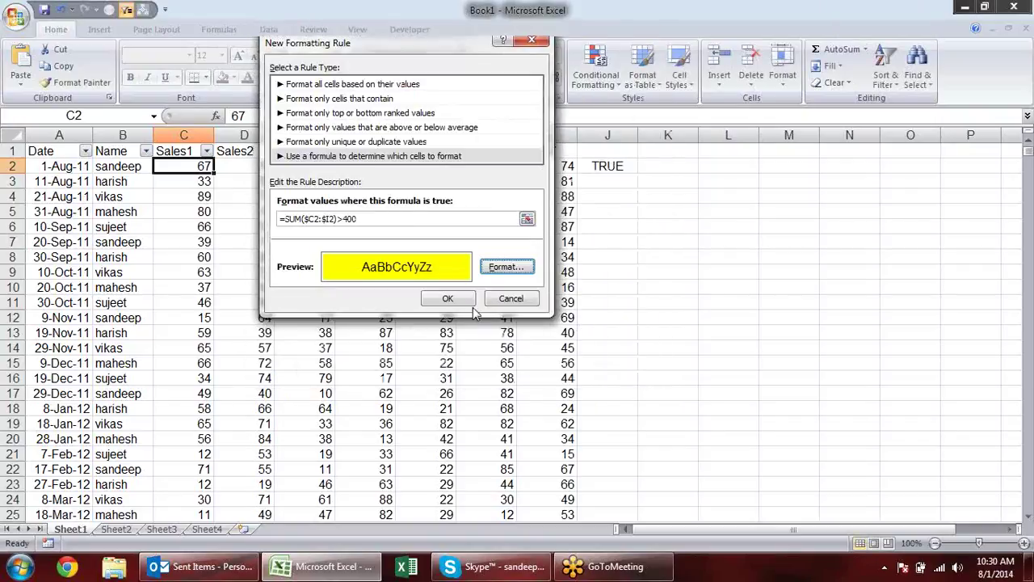
pyautogui.click(449, 299)
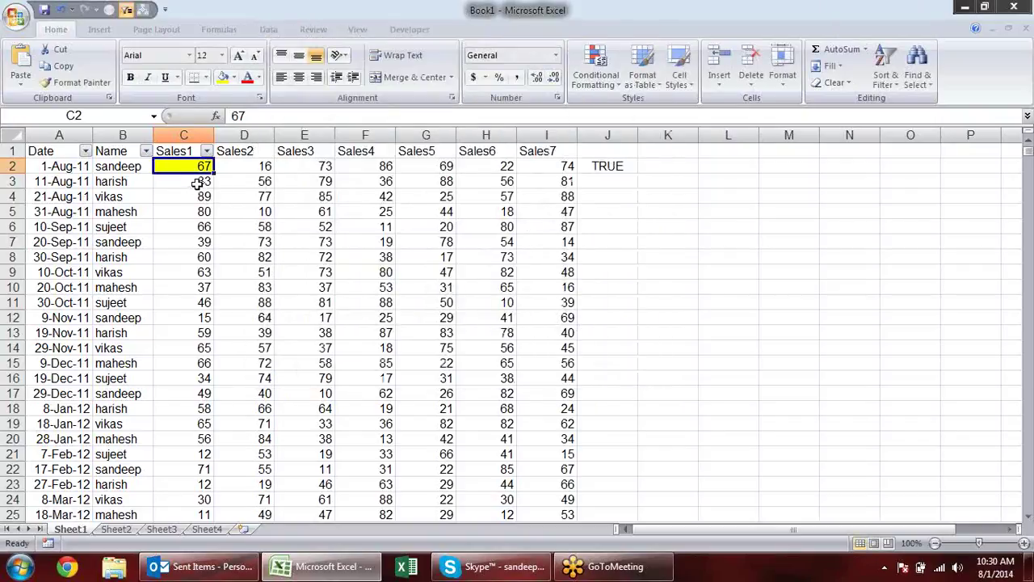
# Copy C2's yellow over-400 rule across the table down to the last data row with Format Painter.
pyautogui.click(77, 82)
pyautogui.moveTo(49, 165)
pyautogui.mouseDown()
pyautogui.moveTo(543, 303)
pyautogui.moveTo(546, 546)
pyautogui.moveTo(552, 576)
pyautogui.moveTo(575, 509)
pyautogui.moveTo(566, 569)
pyautogui.mouseUp()
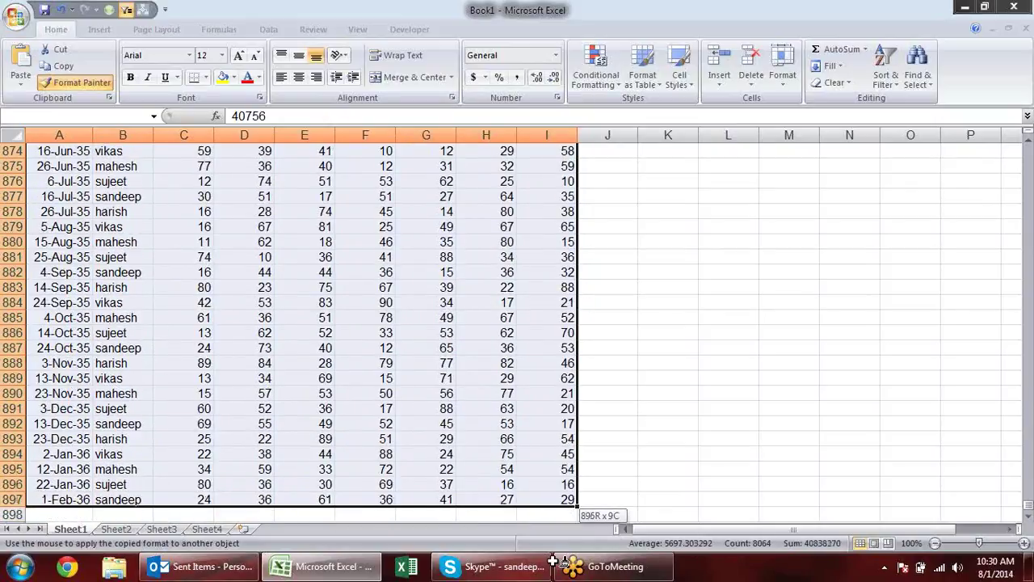
pyautogui.moveTo(568, 570); pyautogui.dragTo(546, 408)
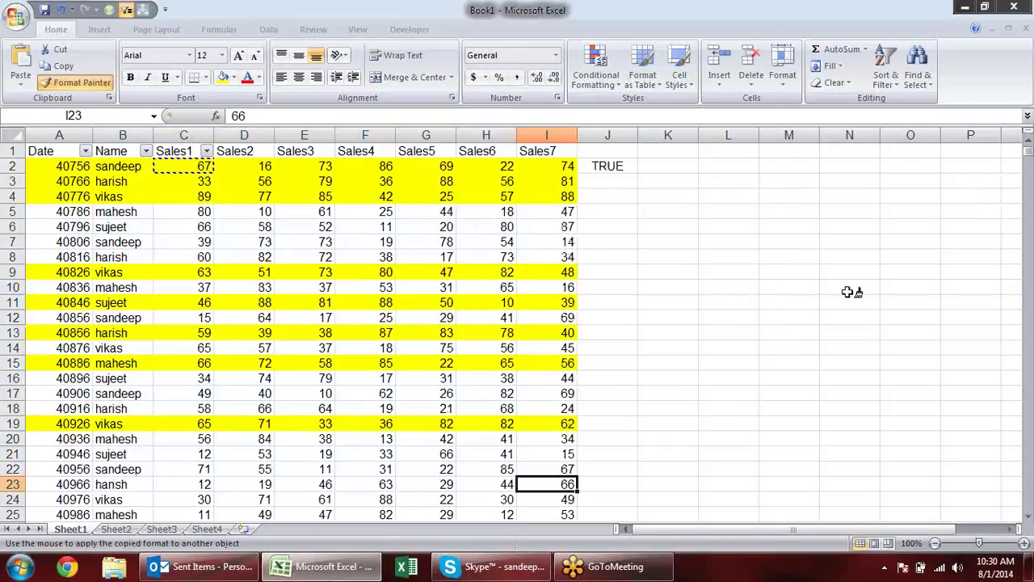
# Fill the J2 over-400 check down column J and compare its TRUE results with the yellow rows.
pyautogui.click(619, 165)
pyautogui.doubleClick(619, 165)
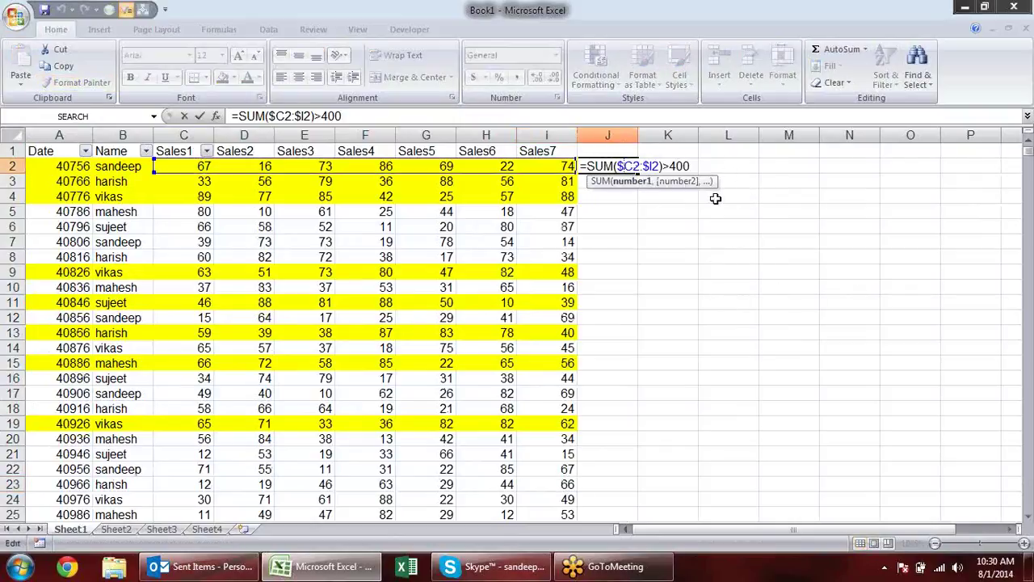
pyautogui.hotkey('ctrl', 'Return')
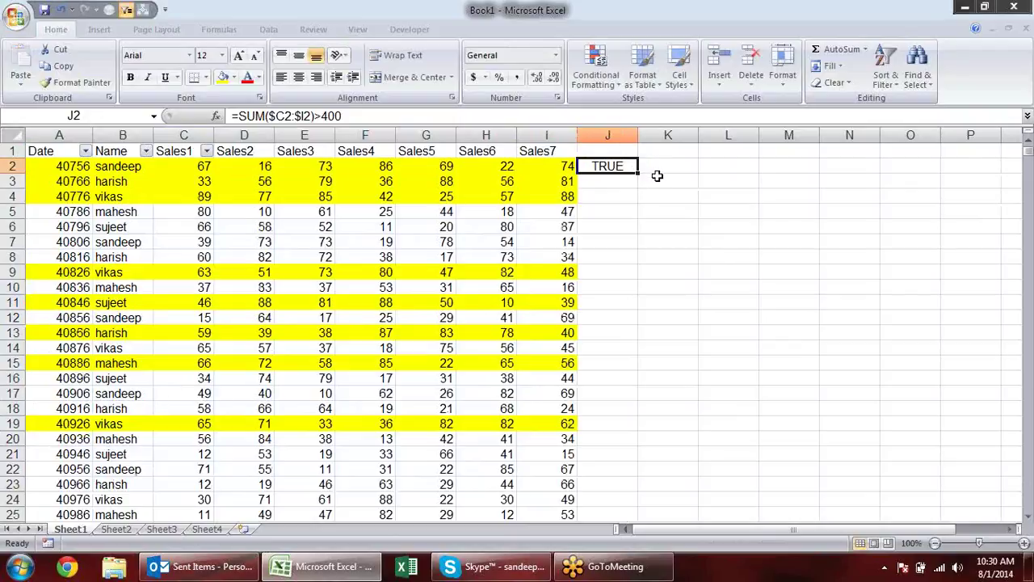
pyautogui.moveTo(637, 172); pyautogui.dragTo(608, 197)
pyautogui.click(726, 185)
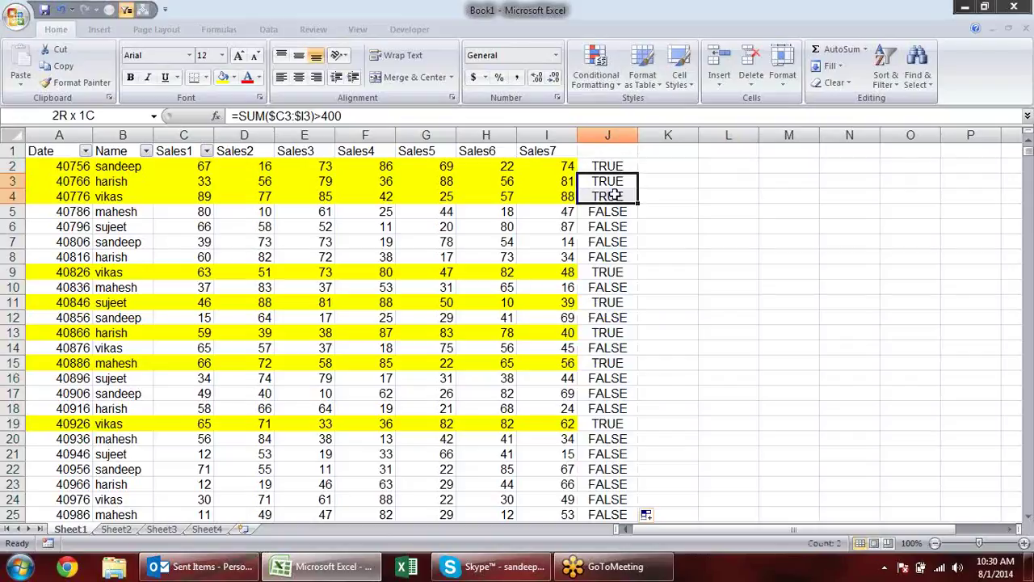
pyautogui.click(533, 195)
pyautogui.click(575, 272)
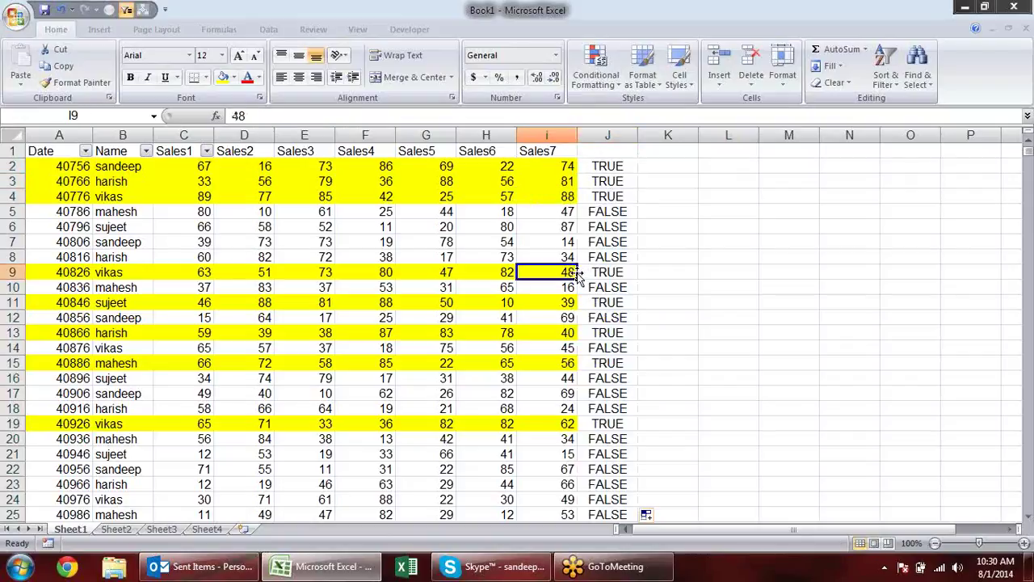
# Clear the check results from J2 down to the end of column J.
pyautogui.click(611, 165)
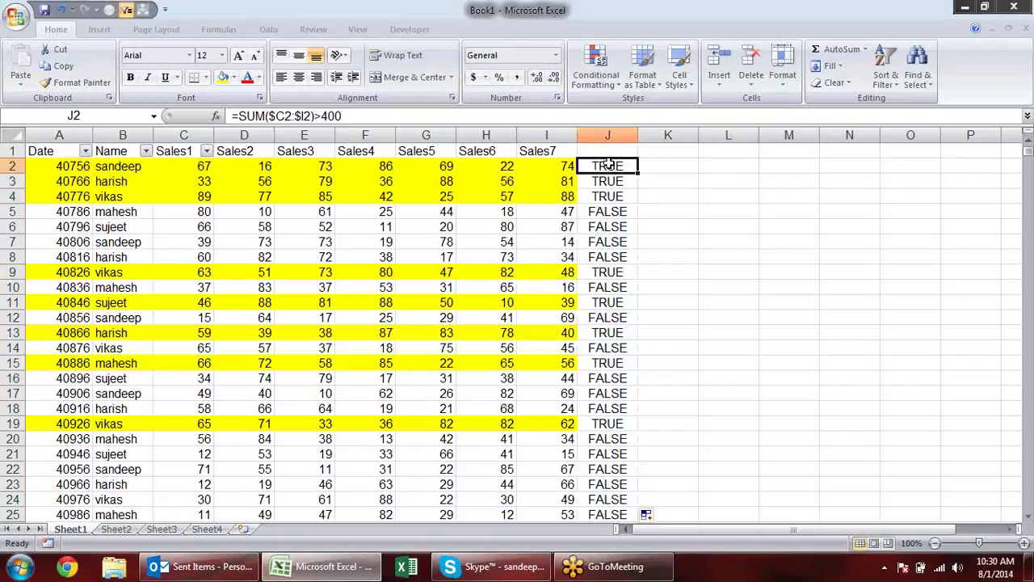
pyautogui.hotkey('ctrl', 'shift', 'Down')
pyautogui.press('Delete')
pyautogui.hotkey('ctrl', 'BackSpace')
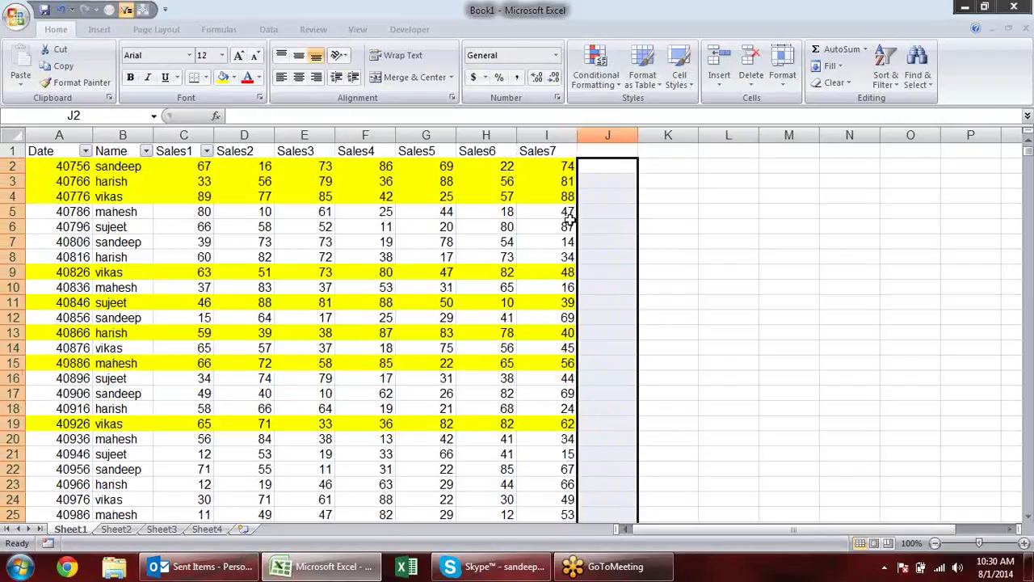
pyautogui.click(707, 243)
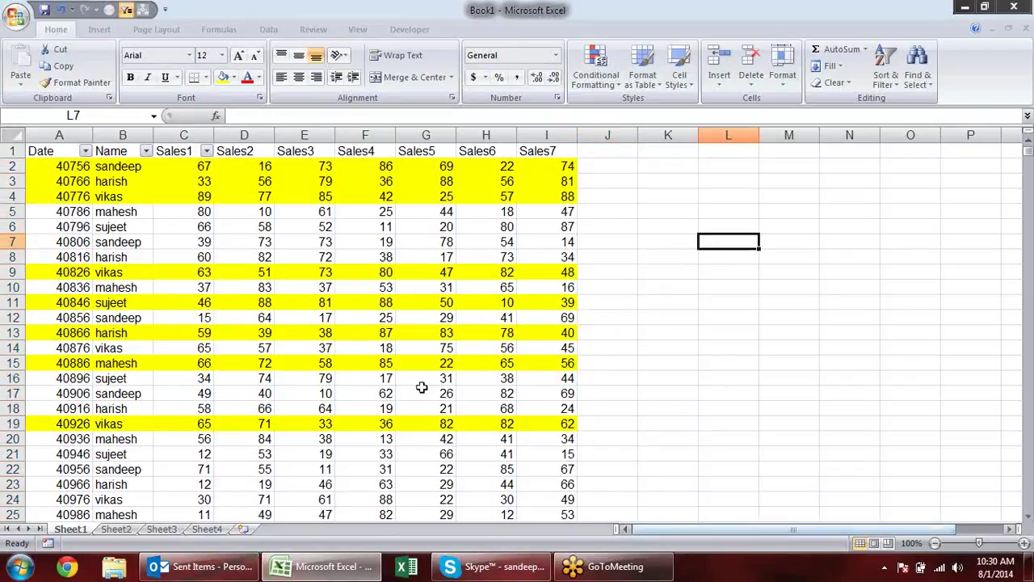
# Change C2 to 20 so row 2's total drops below 400.
pyautogui.click(212, 169)
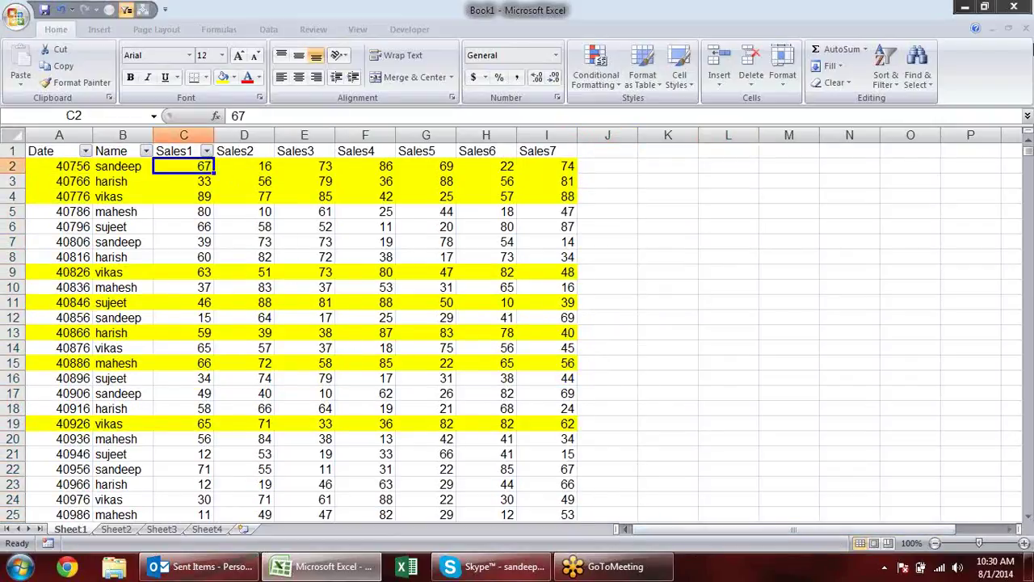
pyautogui.write('20')
pyautogui.press('Return')
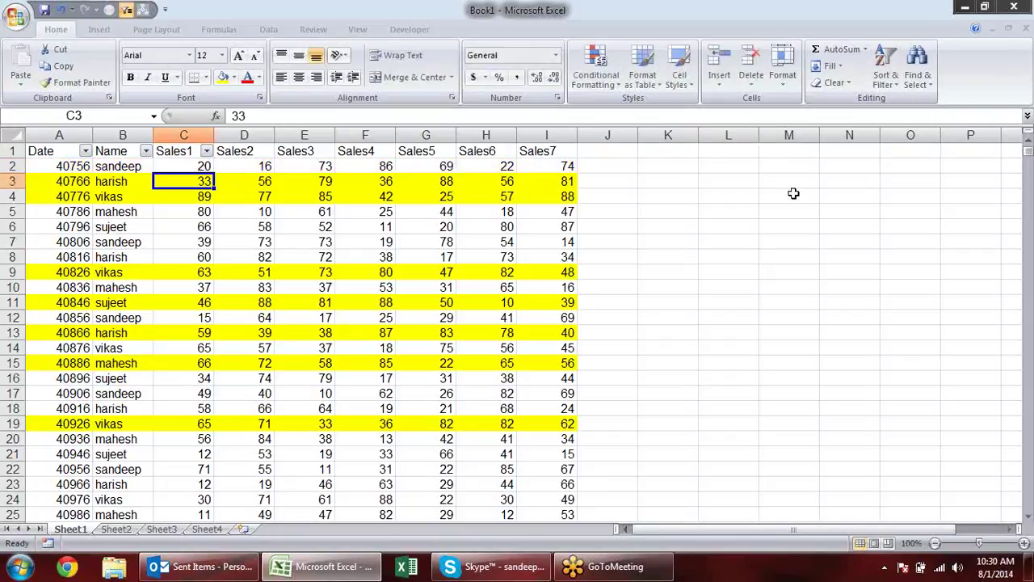
# Reformat column A from A2 downward as dates, then check values in an unhighlighted row.
pyautogui.click(77, 167)
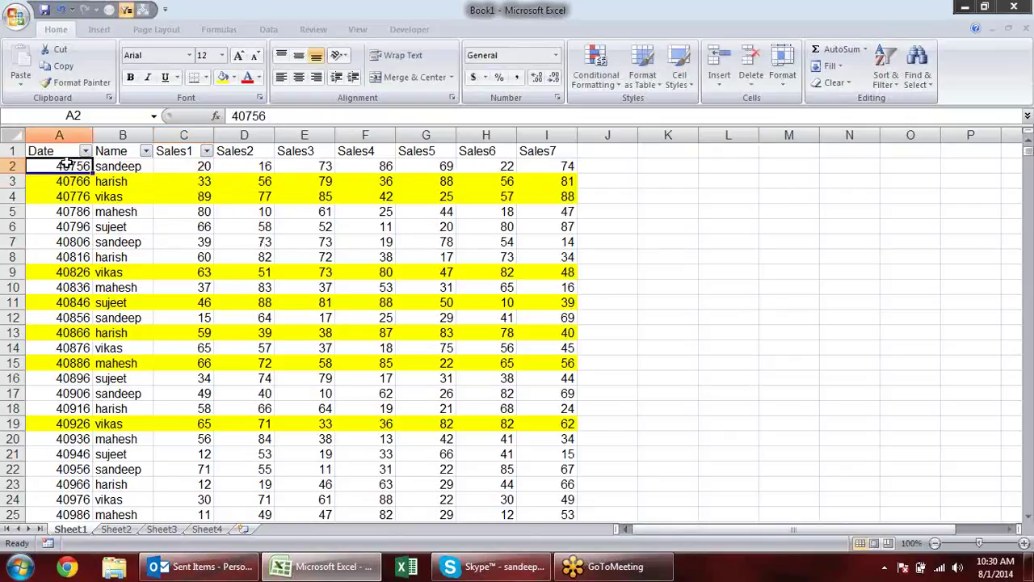
pyautogui.hotkey('ctrl', 'shift', 'Down')
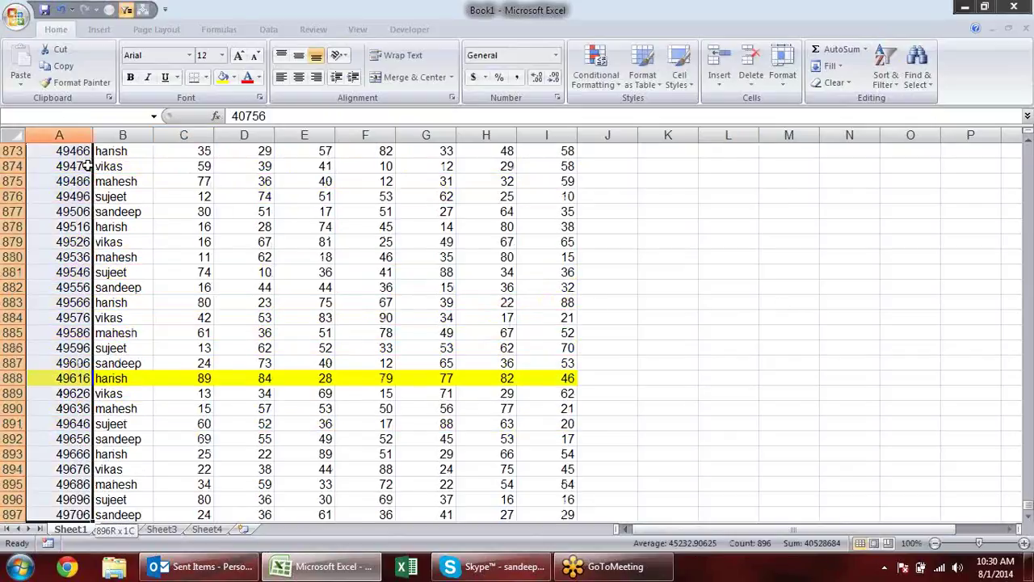
pyautogui.hotkey('ctrl', 'shift', '3')
pyautogui.click(676, 210)
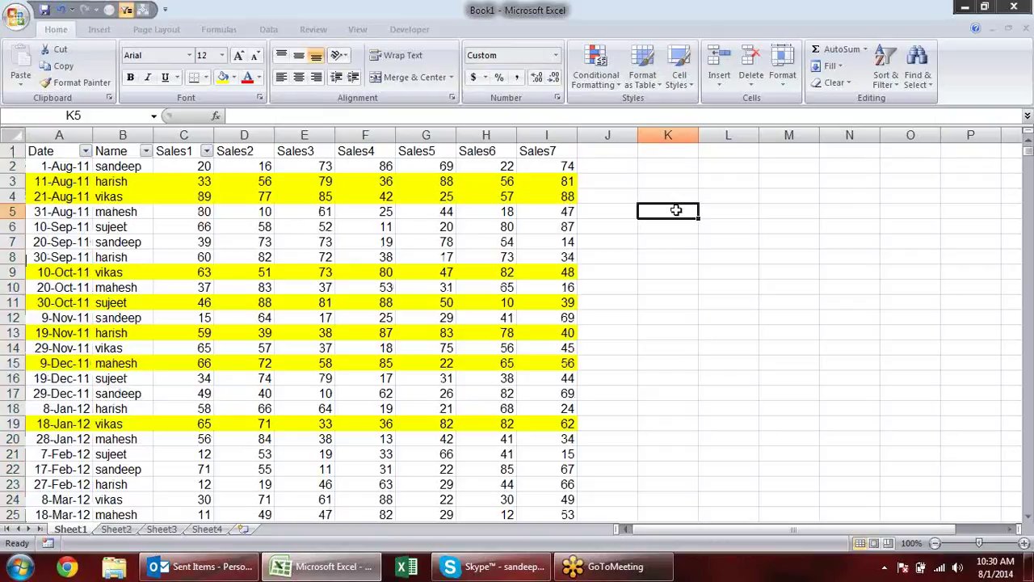
pyautogui.hotkey('ctrl', 'z')
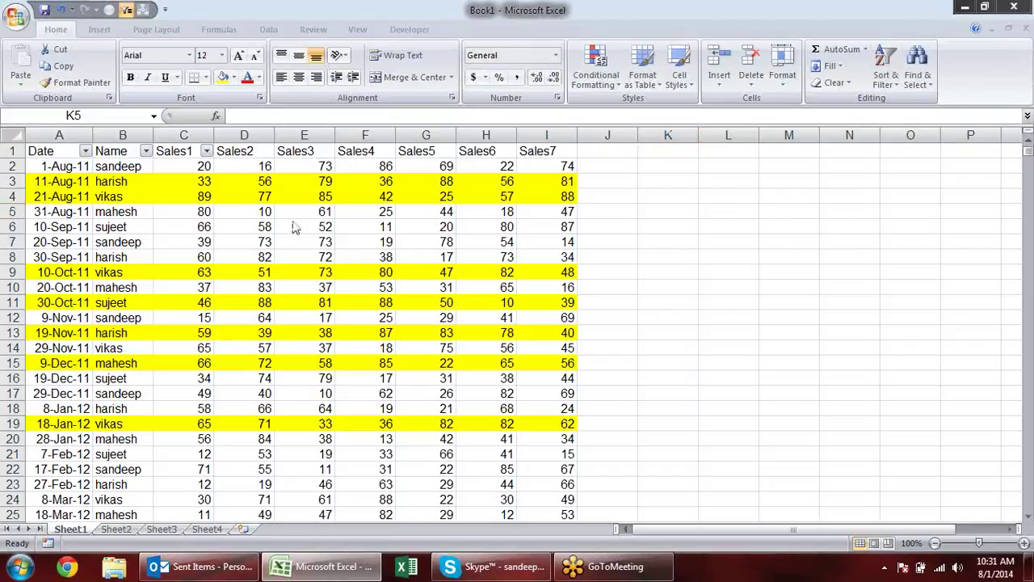
pyautogui.click(529, 221)
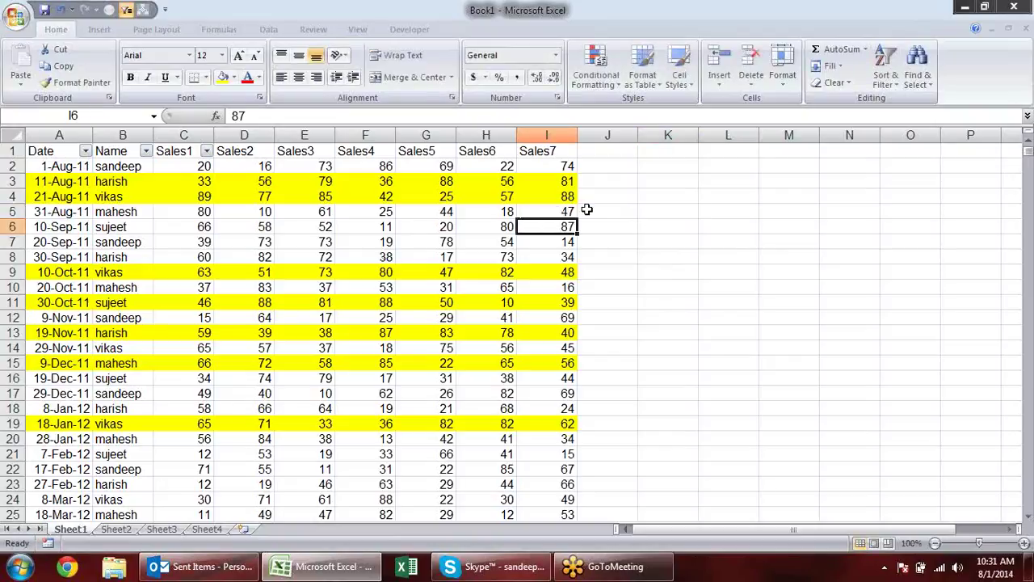
pyautogui.click(569, 213)
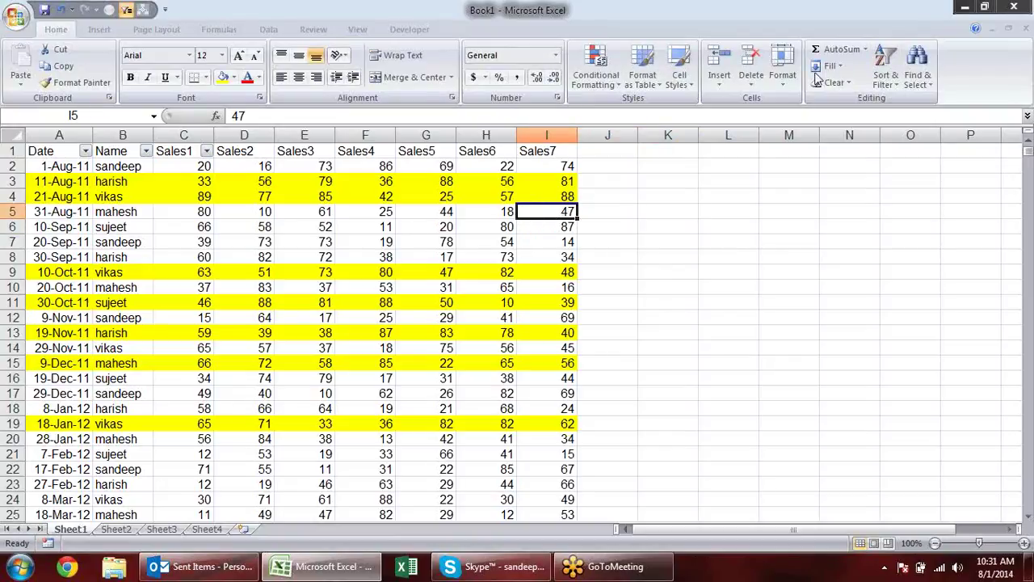